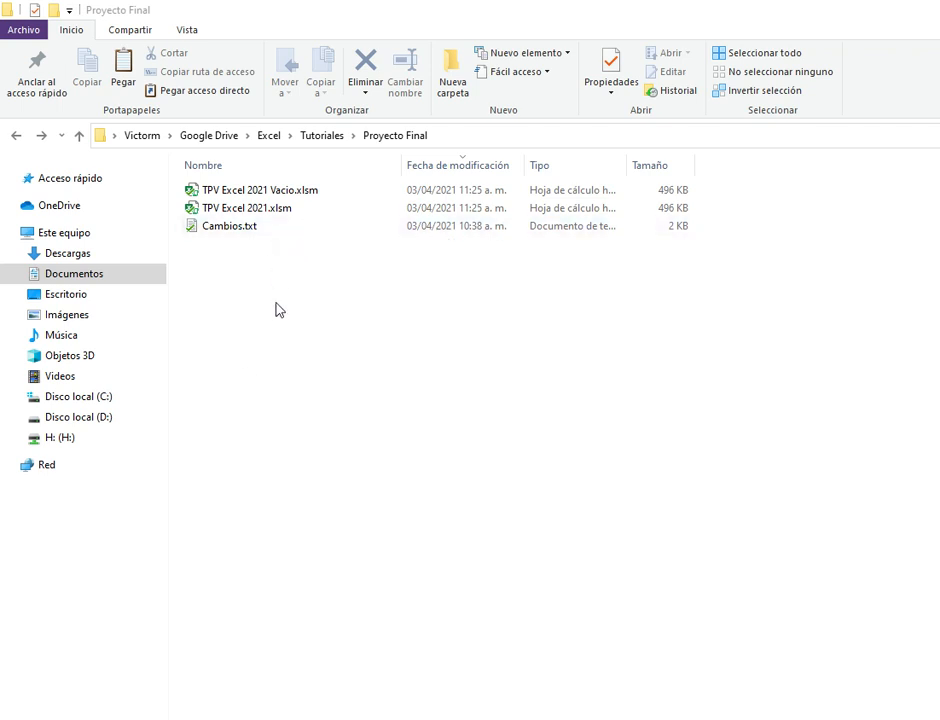
# Step: Glance at the Cambios.txt notes, then open TPV Excel 2021.xlsm in Excel
pyautogui.doubleClick(223, 228)
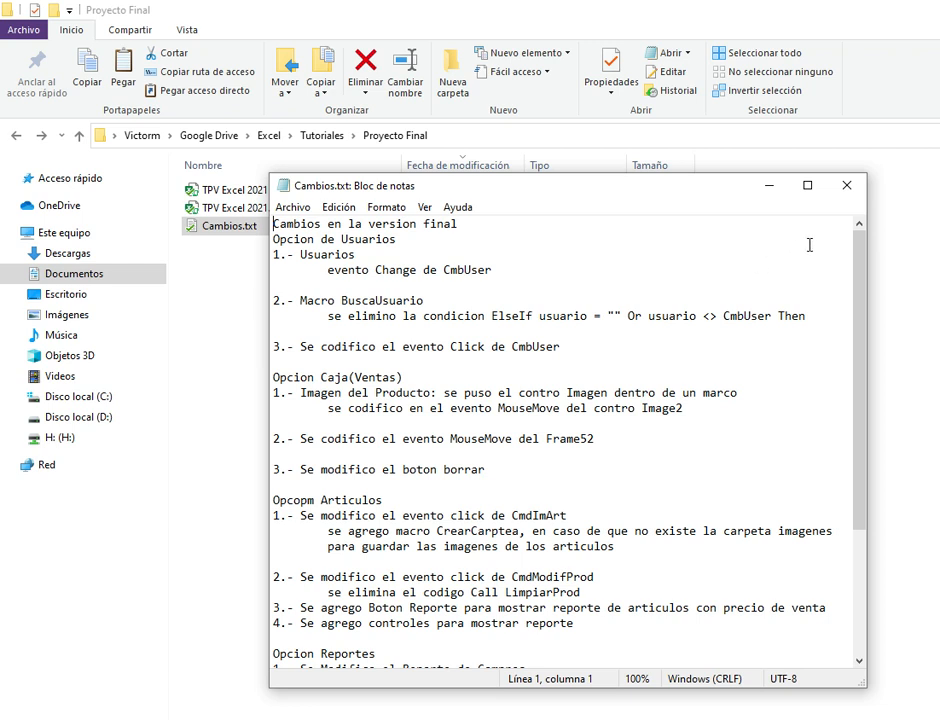
pyautogui.click(846, 190)
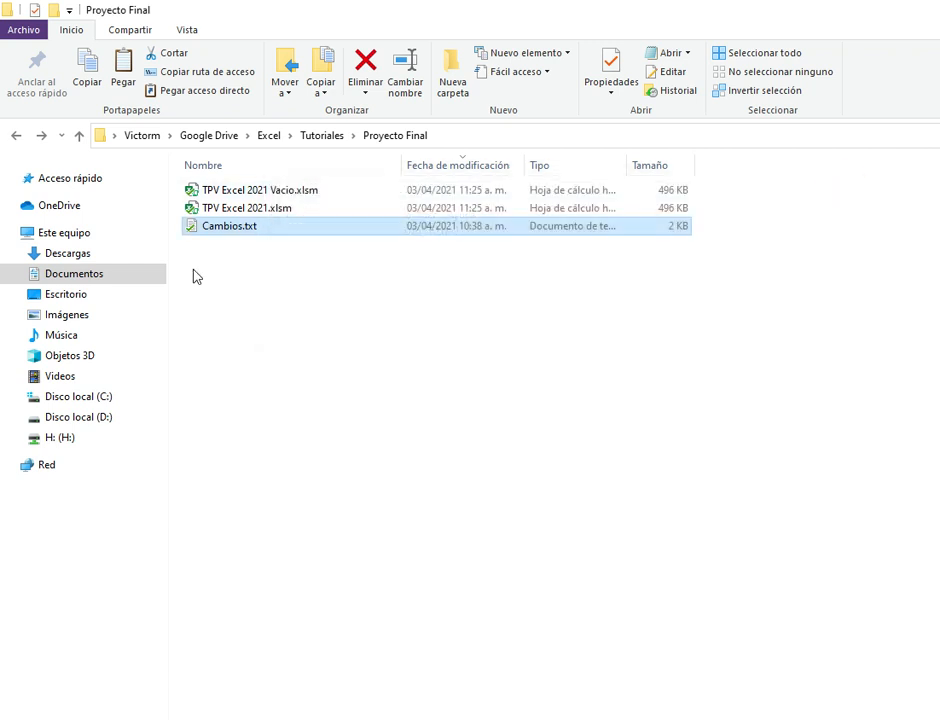
pyautogui.click(258, 189)
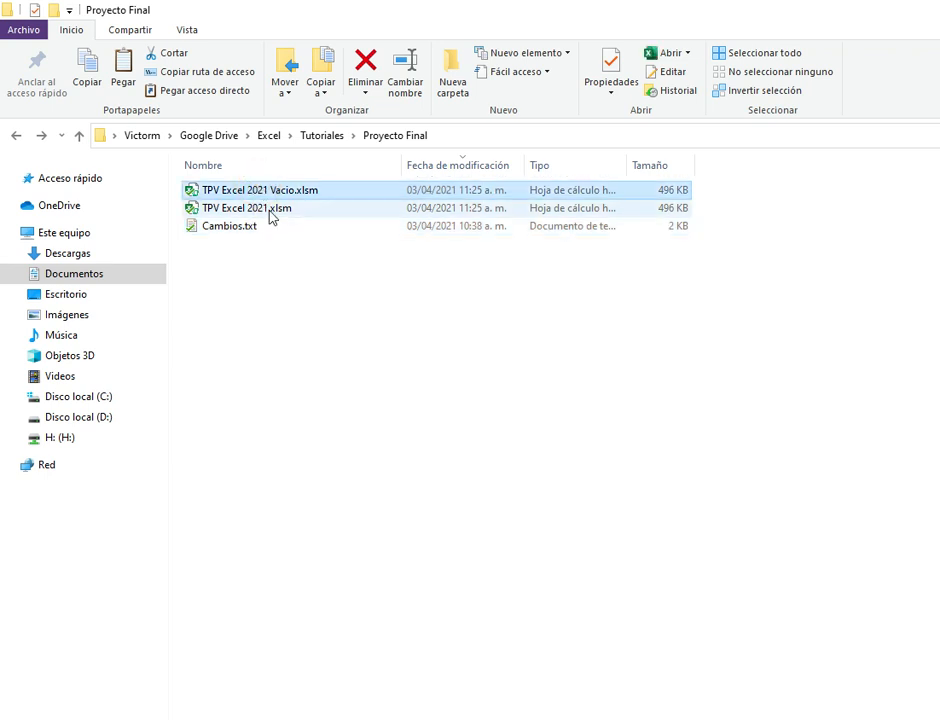
pyautogui.click(269, 210)
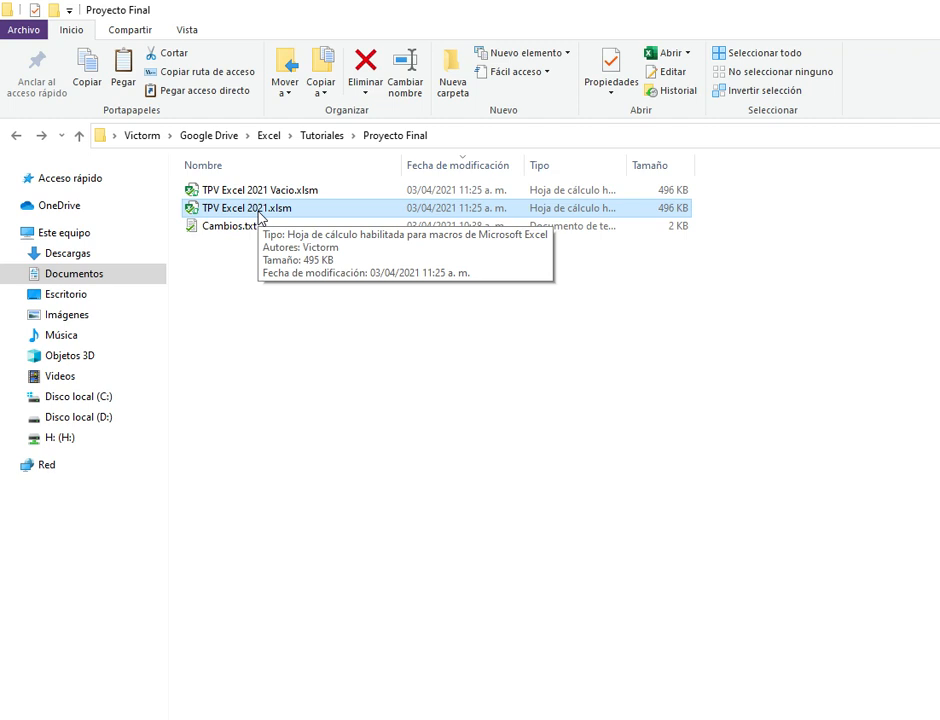
pyautogui.click(260, 212)
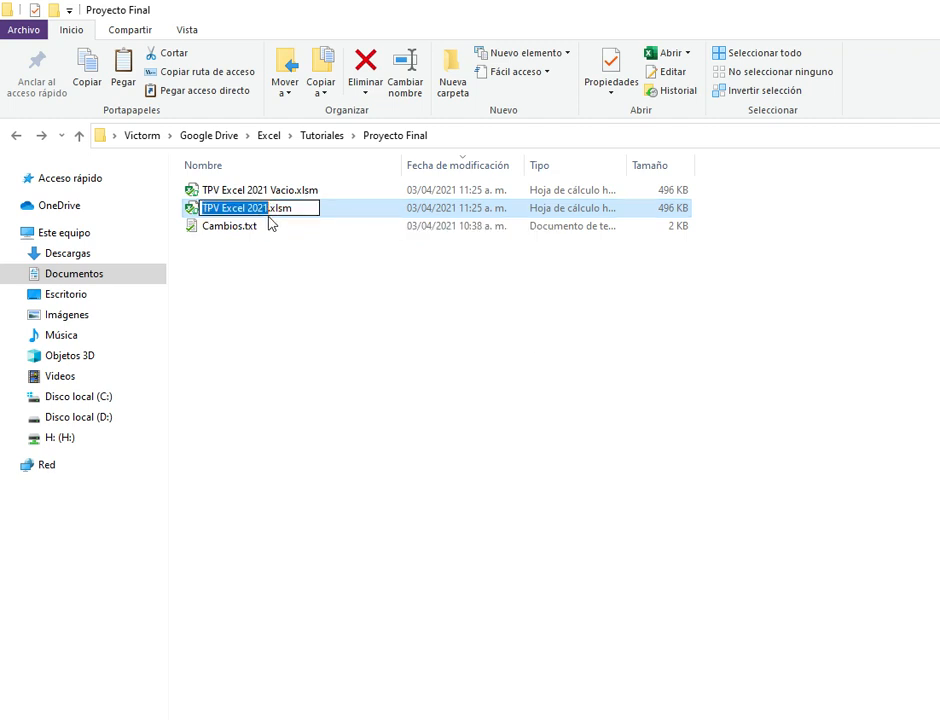
pyautogui.click(191, 209)
pyautogui.doubleClick(191, 210)
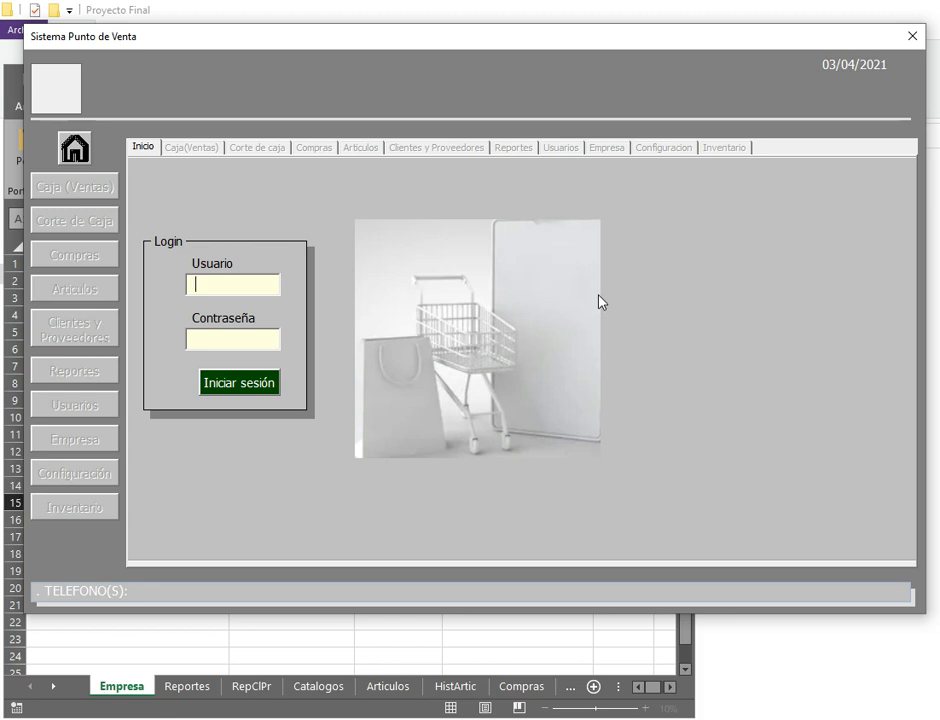
# Step: Sign in with the administrator account and its password, then go to the Usuarios module
pyautogui.write('Admin')
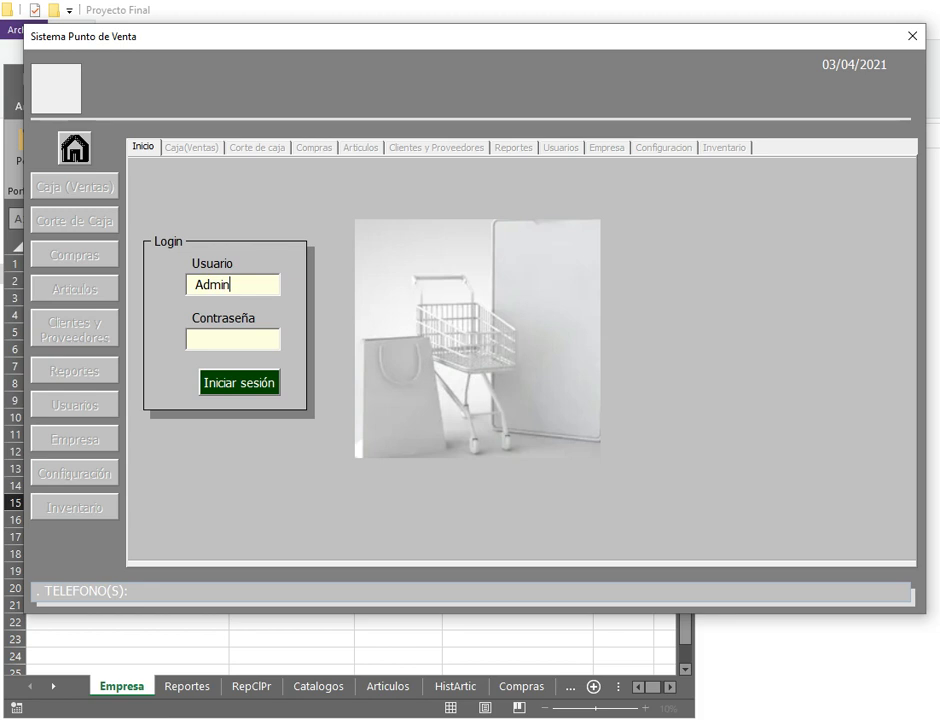
pyautogui.press('Tab')
pyautogui.write('*****')
pyautogui.press('Tab')
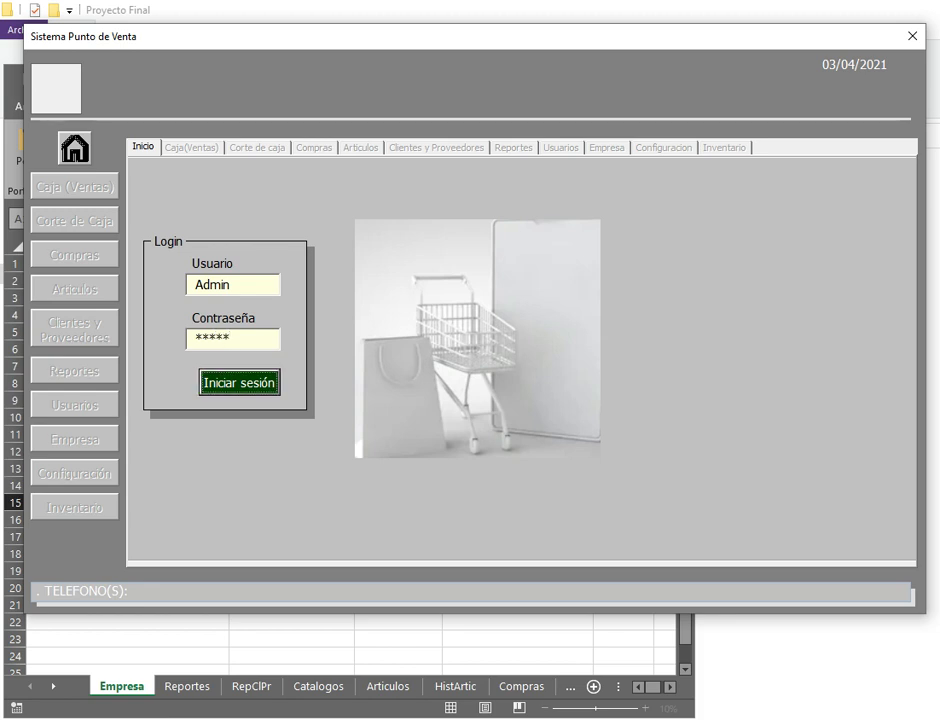
pyautogui.press('Return')
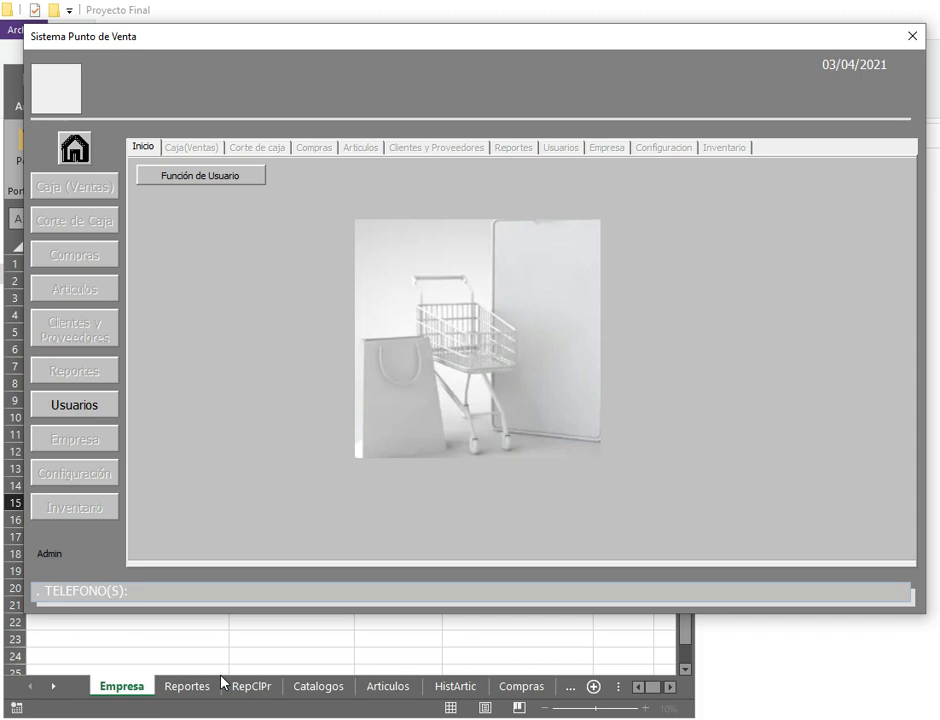
pyautogui.click(70, 408)
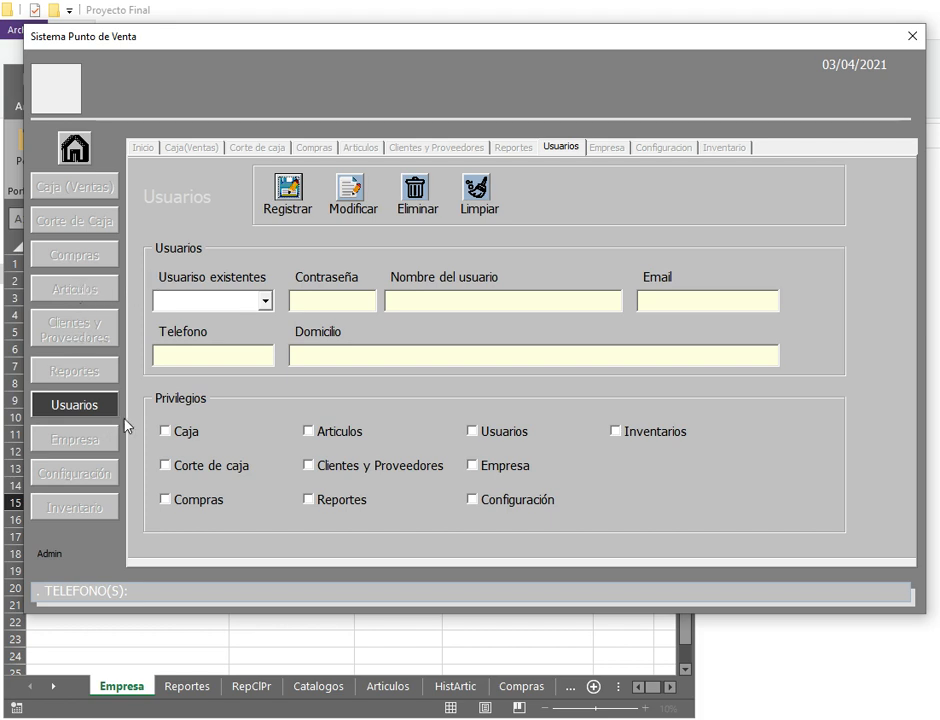
# Step: Select the existing user and enter their username, password and e-mail address
pyautogui.click(243, 303)
pyautogui.press('Tab')
pyautogui.press('Tab')
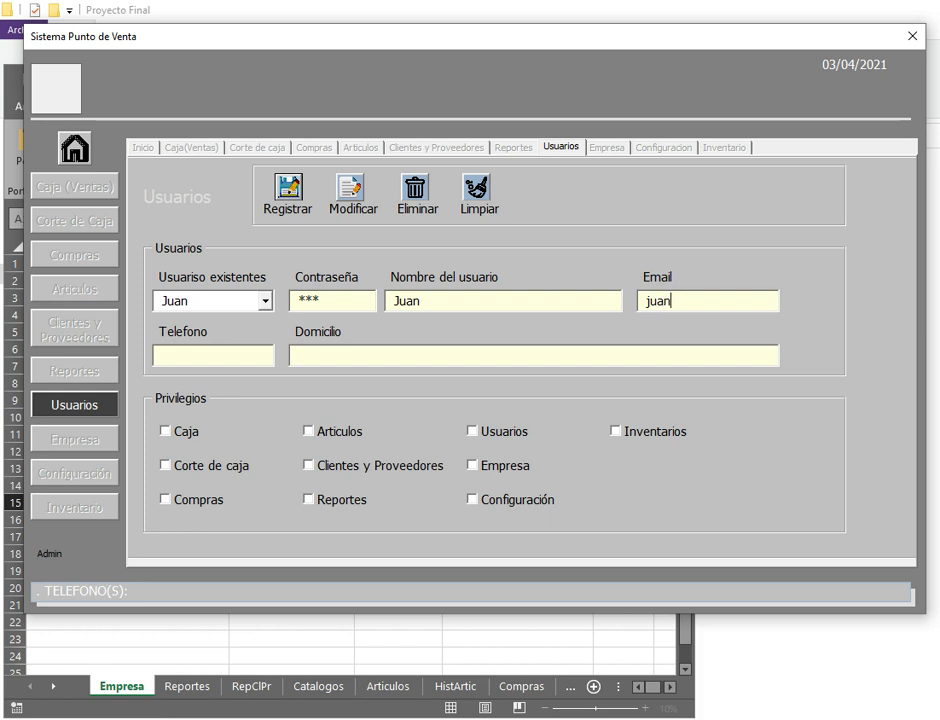
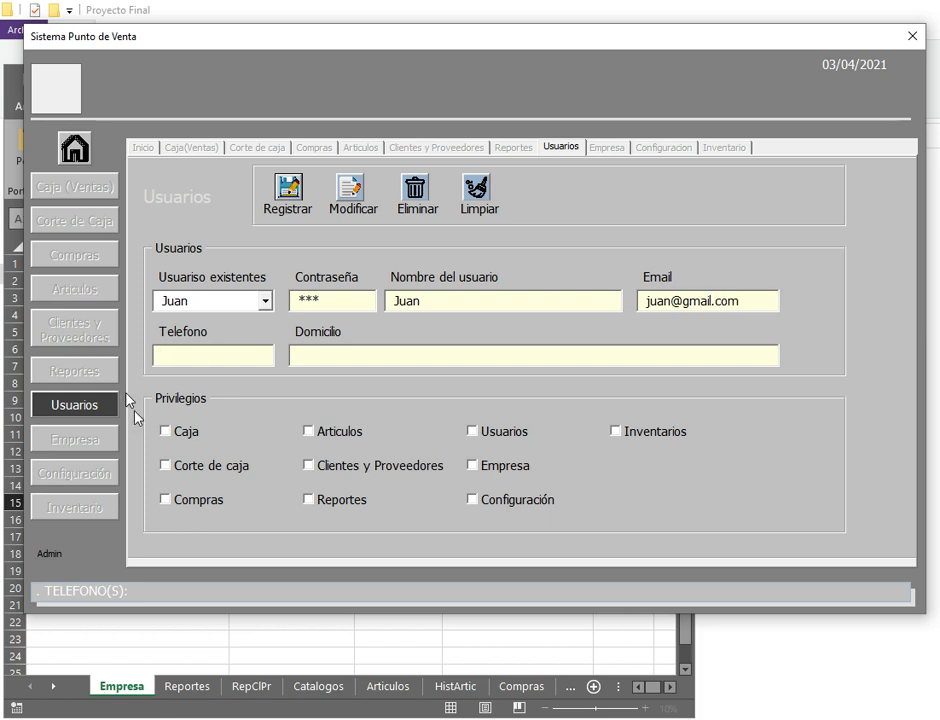
# Step: Grant Caja, Corte de caja, Compras, Articulos, Clientes y Proveedores, Reportes, Empresa, Configuración and Inventarios privileges
pyautogui.click(166, 431)
pyautogui.click(207, 470)
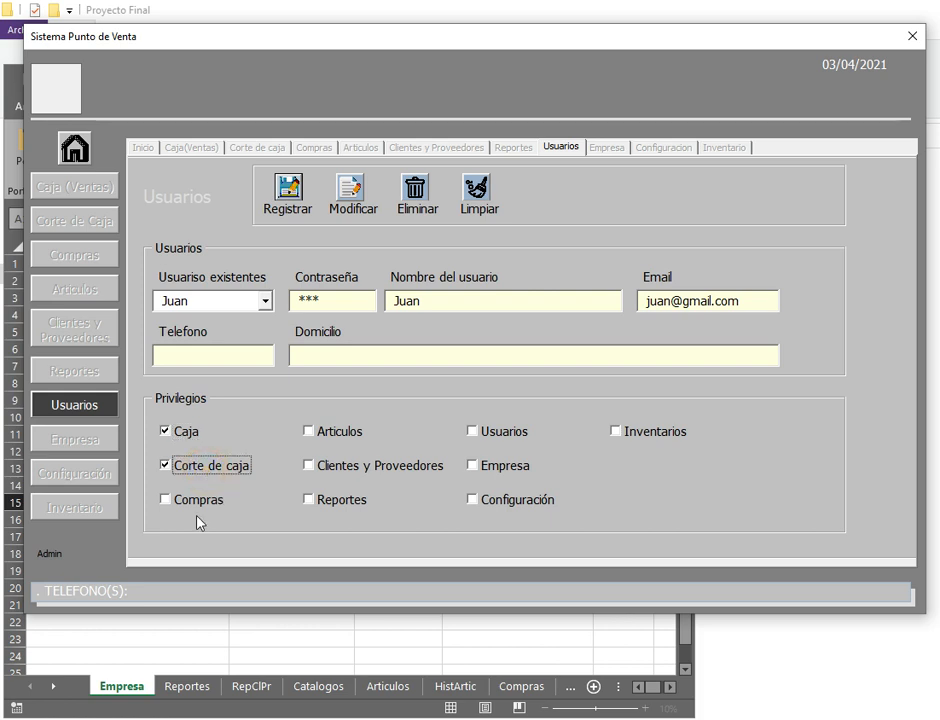
pyautogui.click(200, 502)
pyautogui.click(320, 431)
pyautogui.click(350, 464)
pyautogui.click(345, 500)
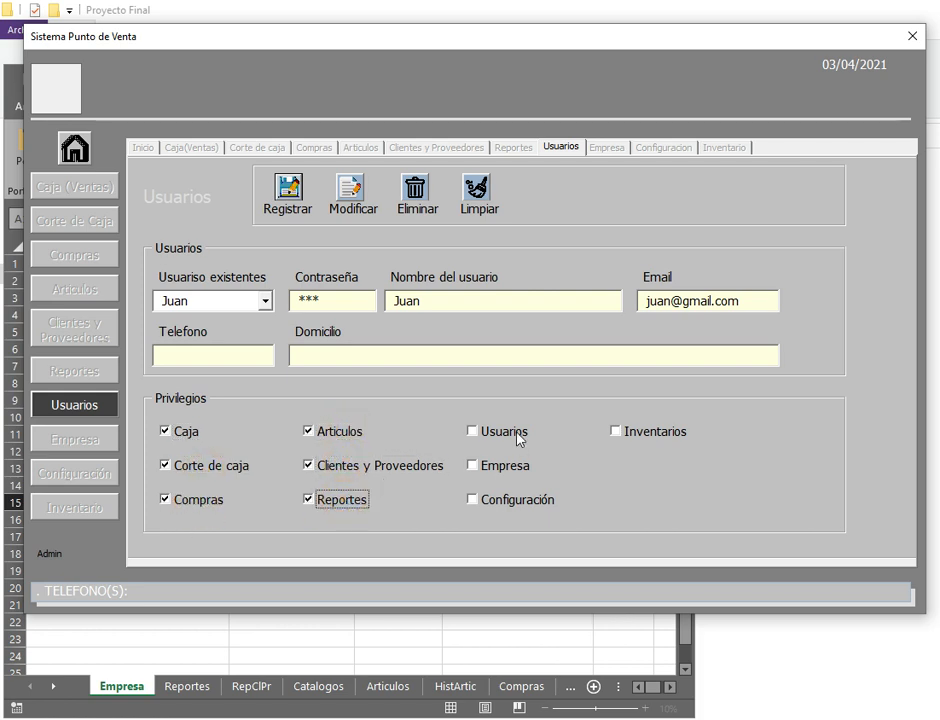
pyautogui.click(512, 468)
pyautogui.click(516, 501)
pyautogui.click(625, 434)
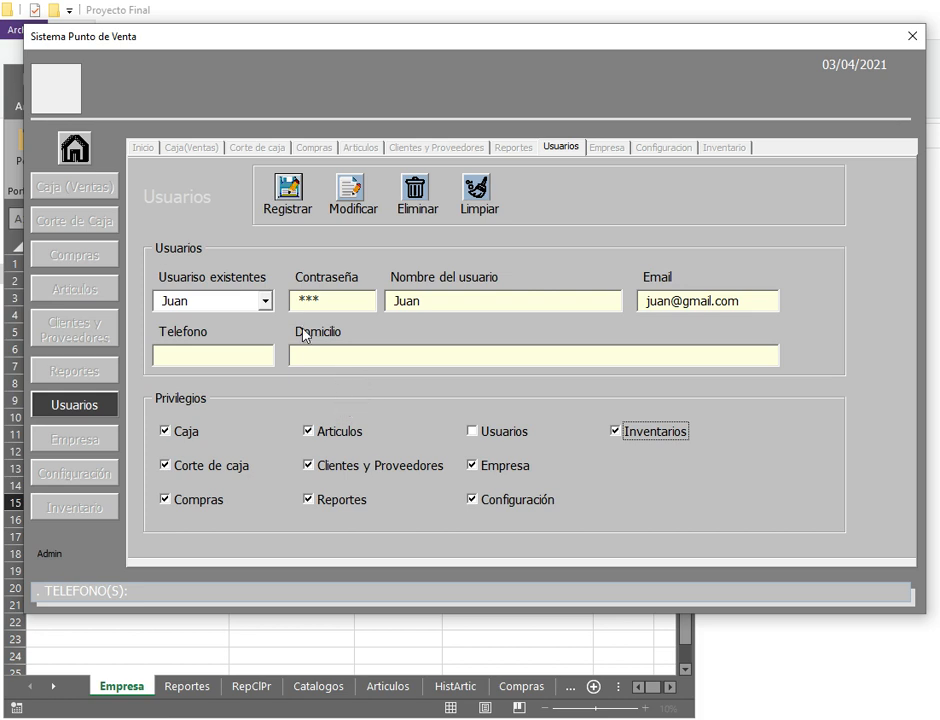
# Step: Add the user's phone number and address, then save and confirm the user record
pyautogui.click(348, 200)
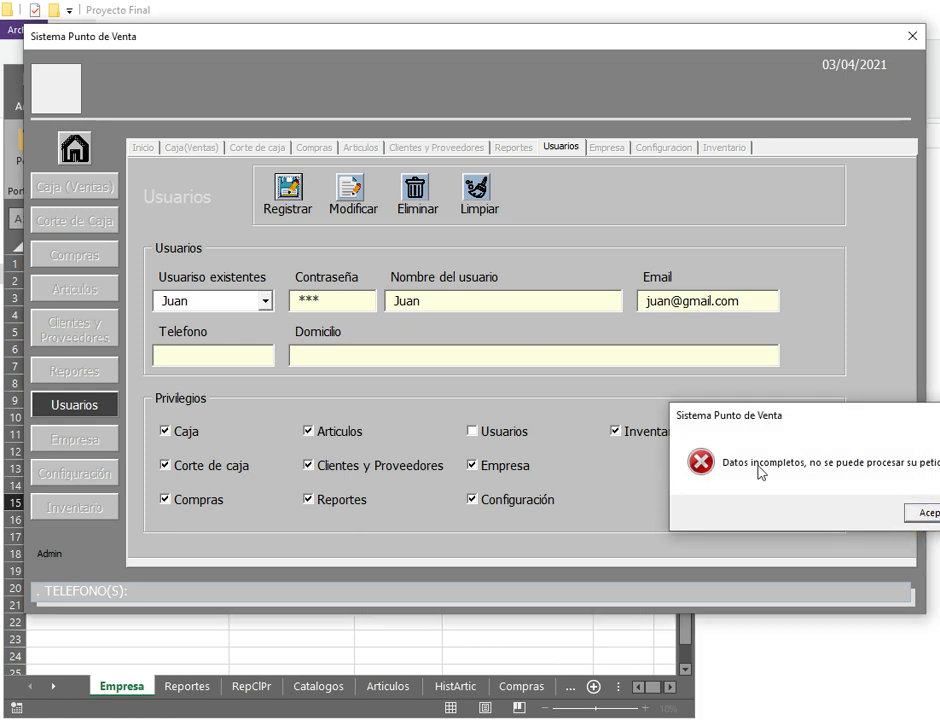
pyautogui.press('Return')
pyautogui.click(204, 347)
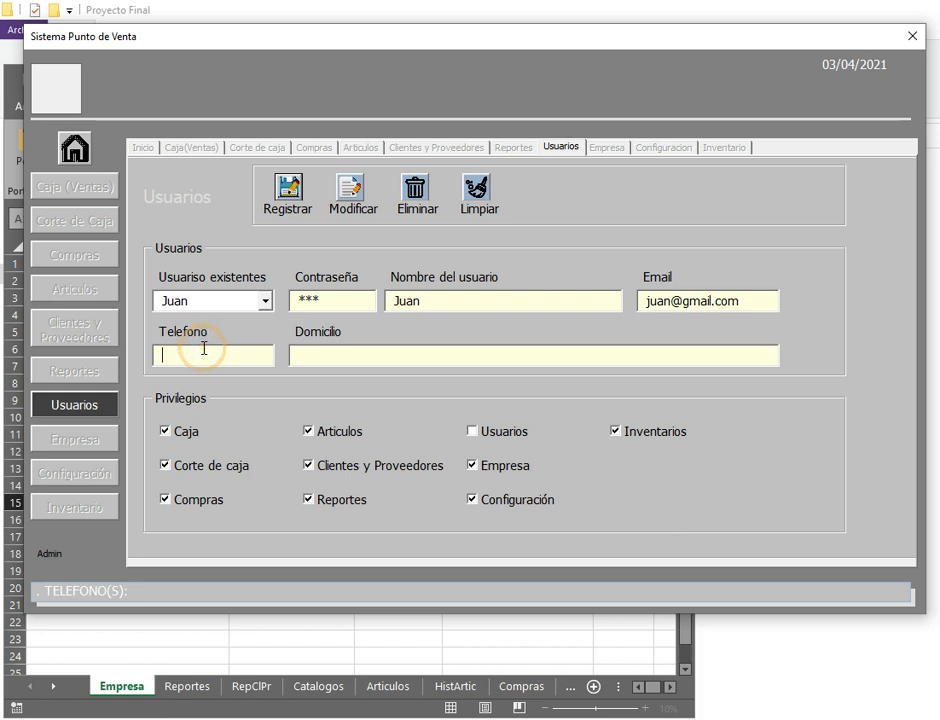
pyautogui.write('465654654')
pyautogui.press('Tab')
pyautogui.write('DOMICILIO')
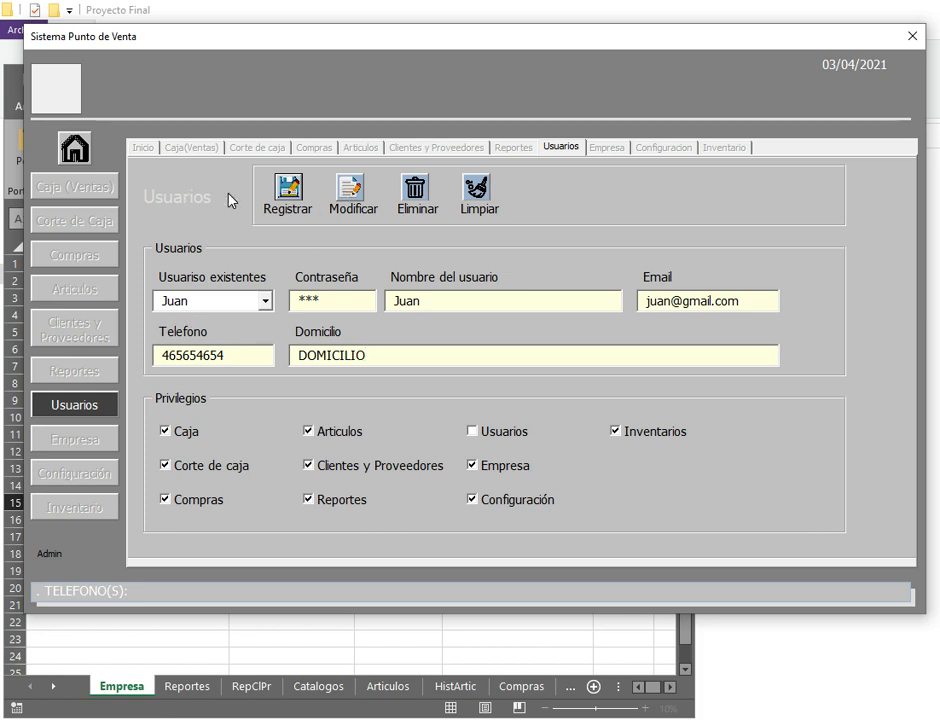
pyautogui.click(289, 195)
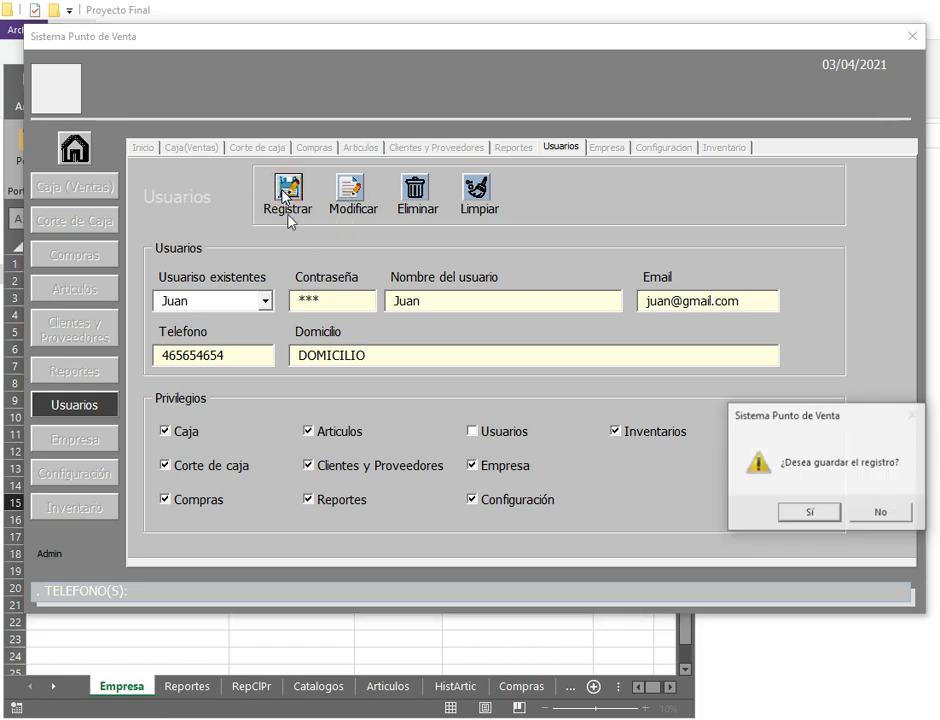
pyautogui.click(810, 512)
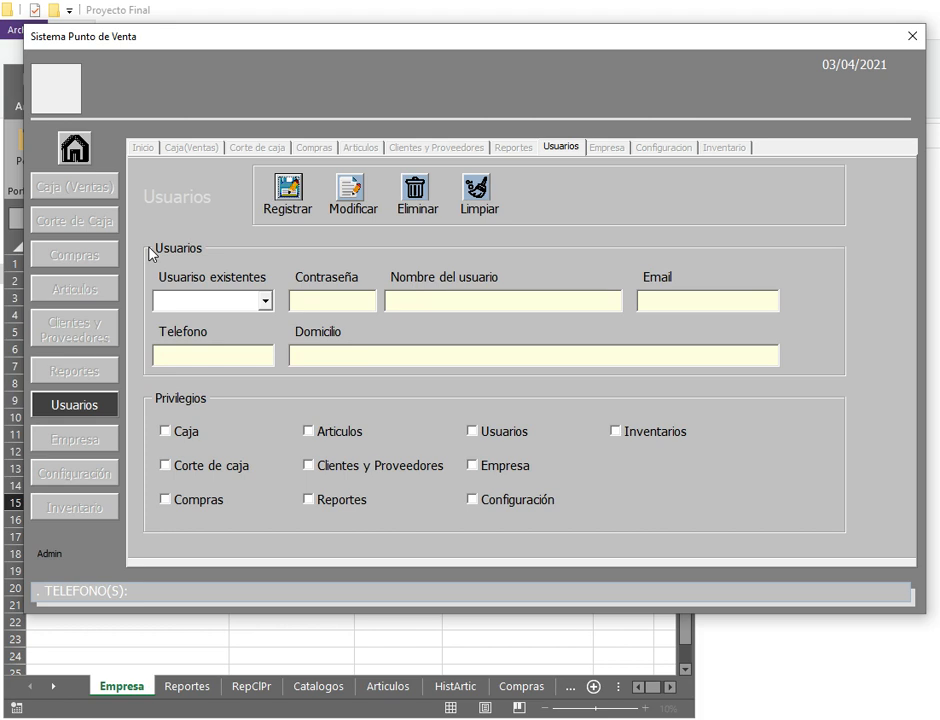
# Step: Sign out from the home screen via Función de Usuario > Cambiar de Usuario
pyautogui.click(75, 148)
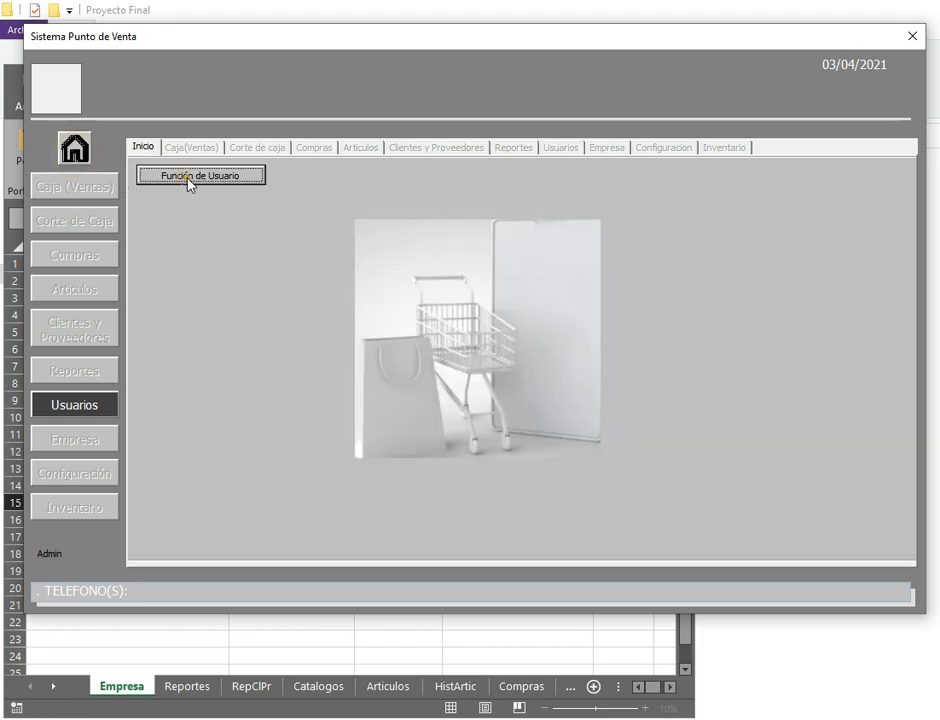
pyautogui.click(190, 180)
pyautogui.click(190, 195)
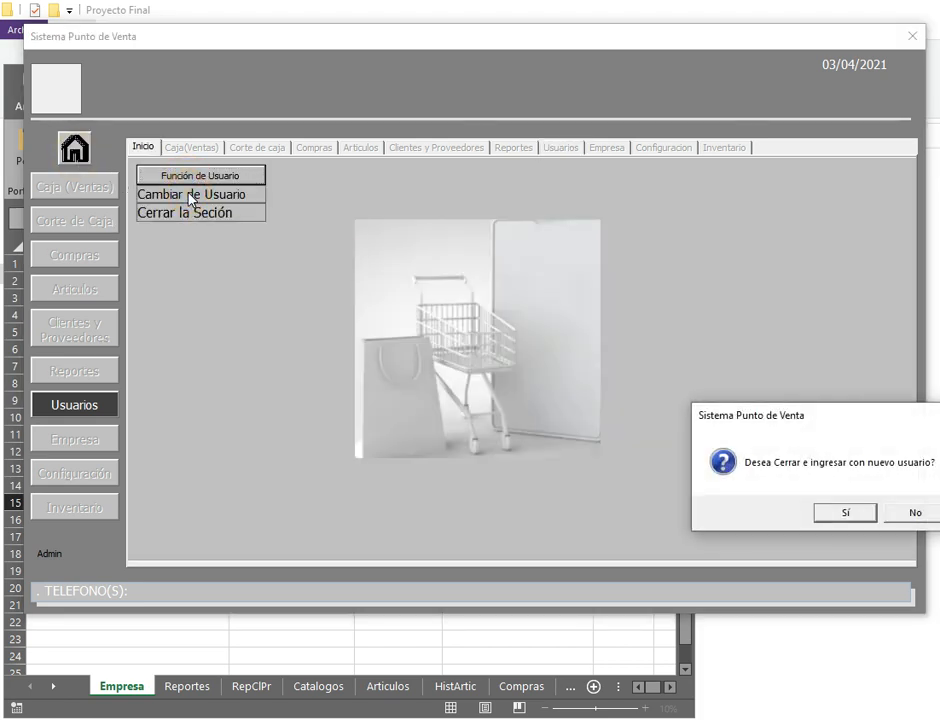
pyautogui.click(842, 511)
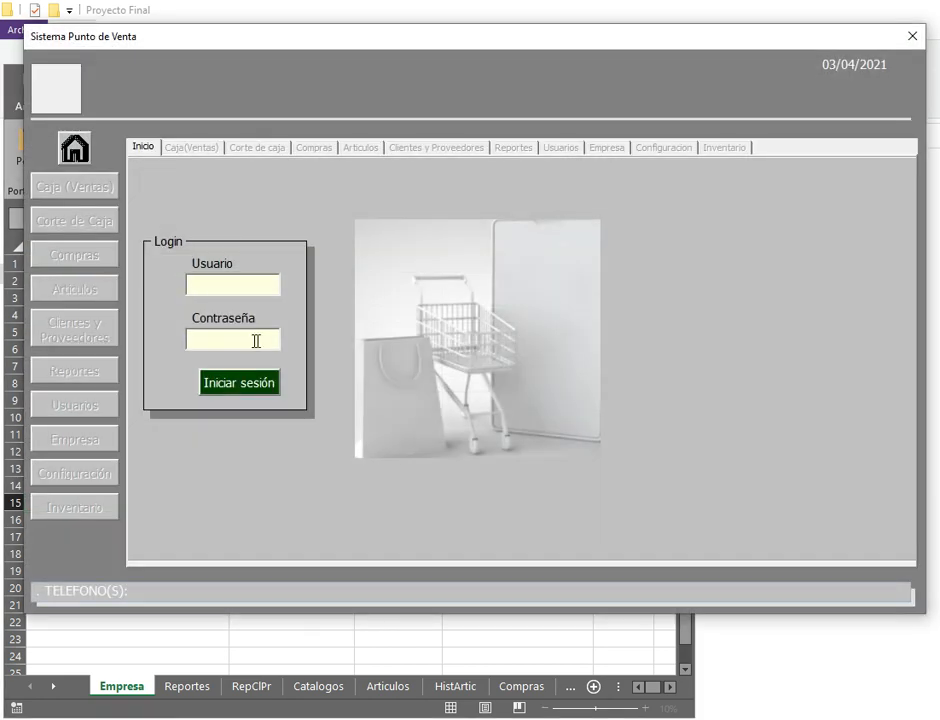
# Step: Log in as the new user with their password and open the Empresa company form
pyautogui.write('Juan')
pyautogui.press('Tab')
pyautogui.write('***')
pyautogui.press('Tab')
pyautogui.press('Return')
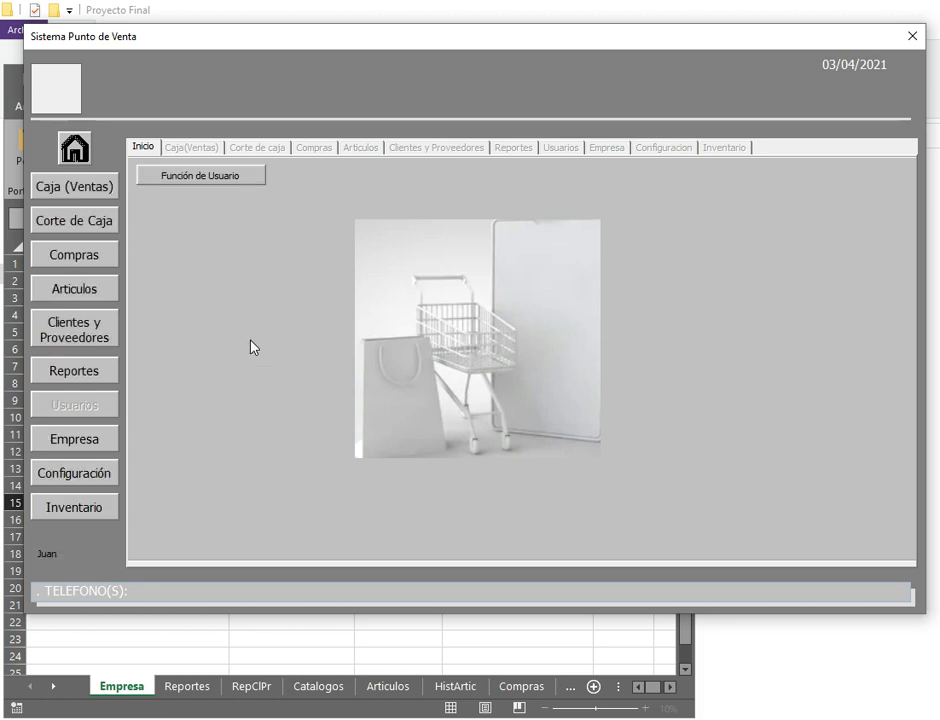
pyautogui.click(73, 440)
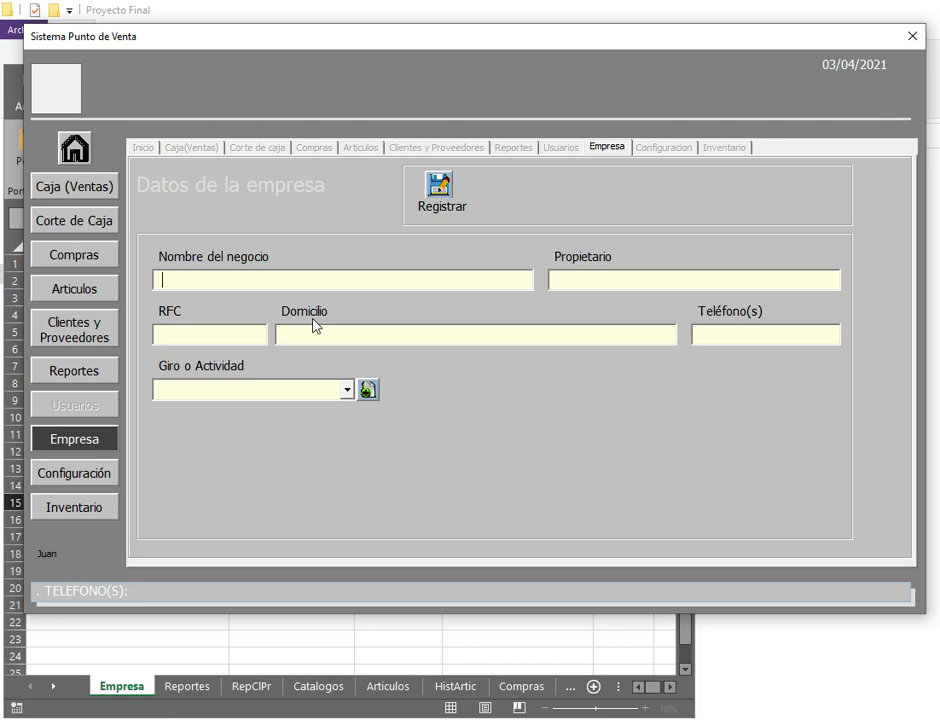
# Step: Enter company name ABARROTES SA plus the owner's name, RFC, address and phone
pyautogui.write('ABARROTES SA')
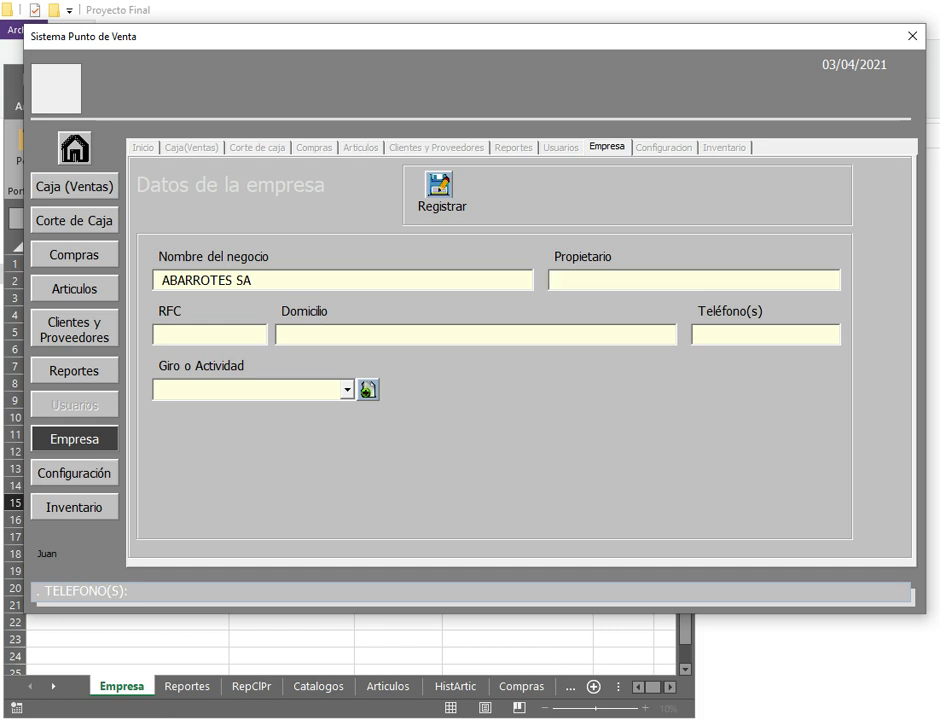
pyautogui.press('Tab')
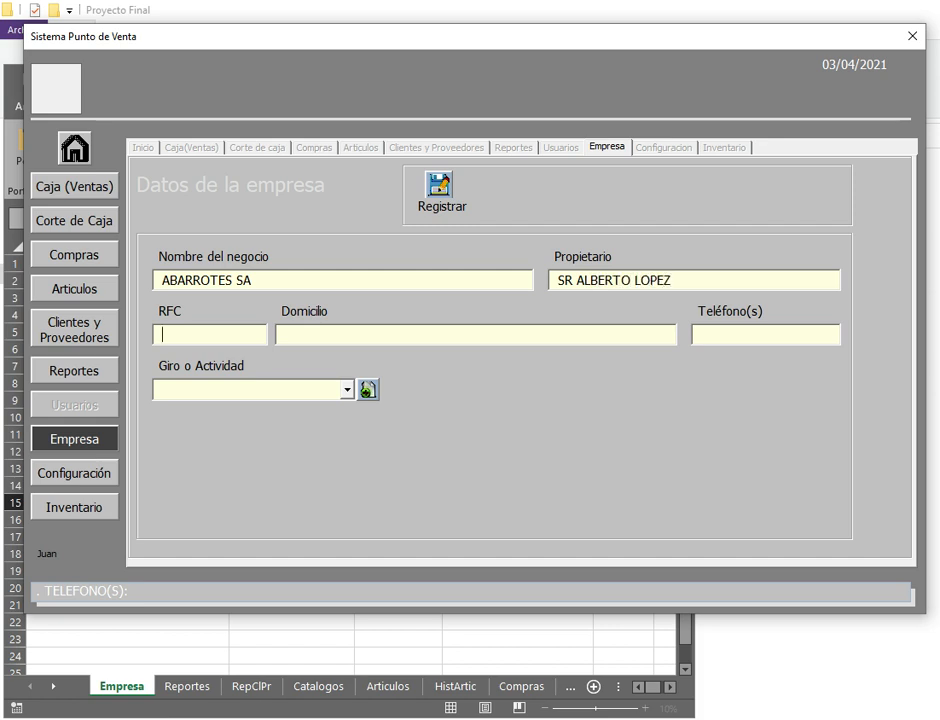
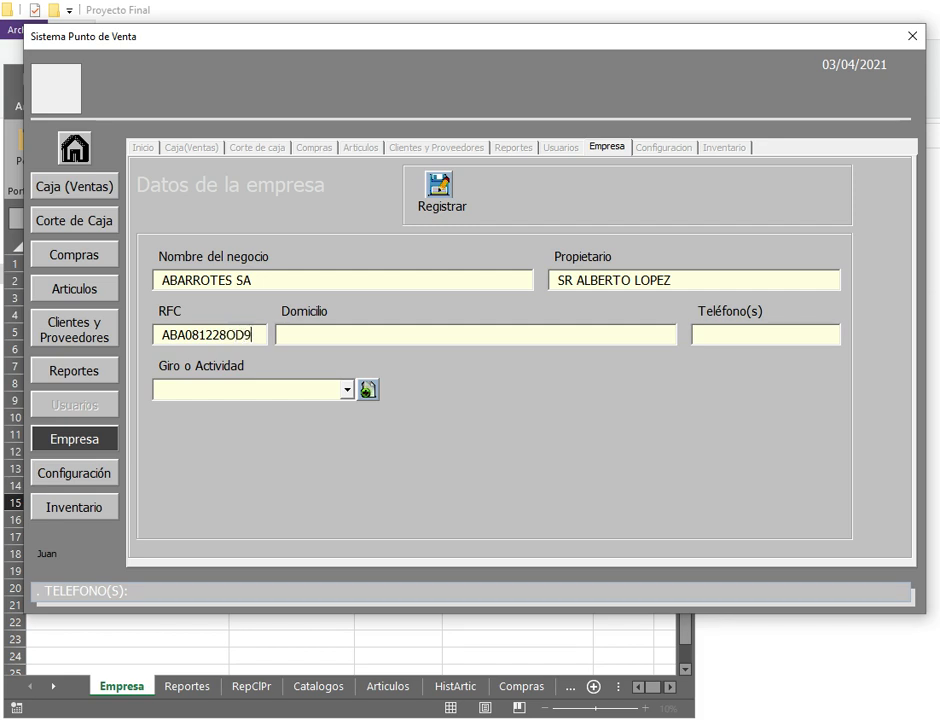
pyautogui.press('Tab')
pyautogui.write('DOMICLIO')
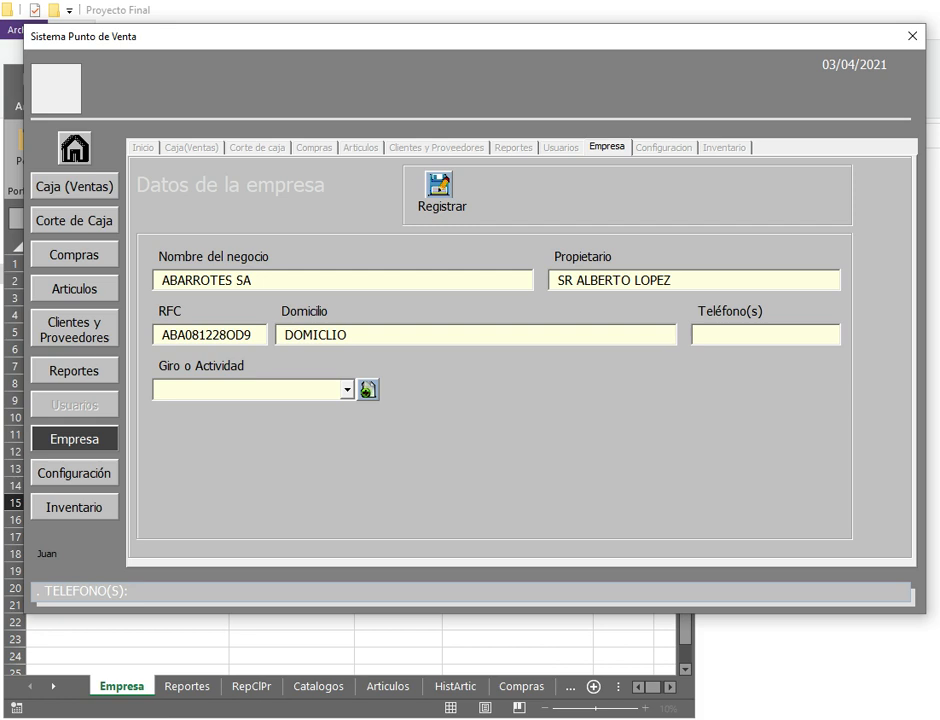
pyautogui.write('4654646')
pyautogui.press('Tab')
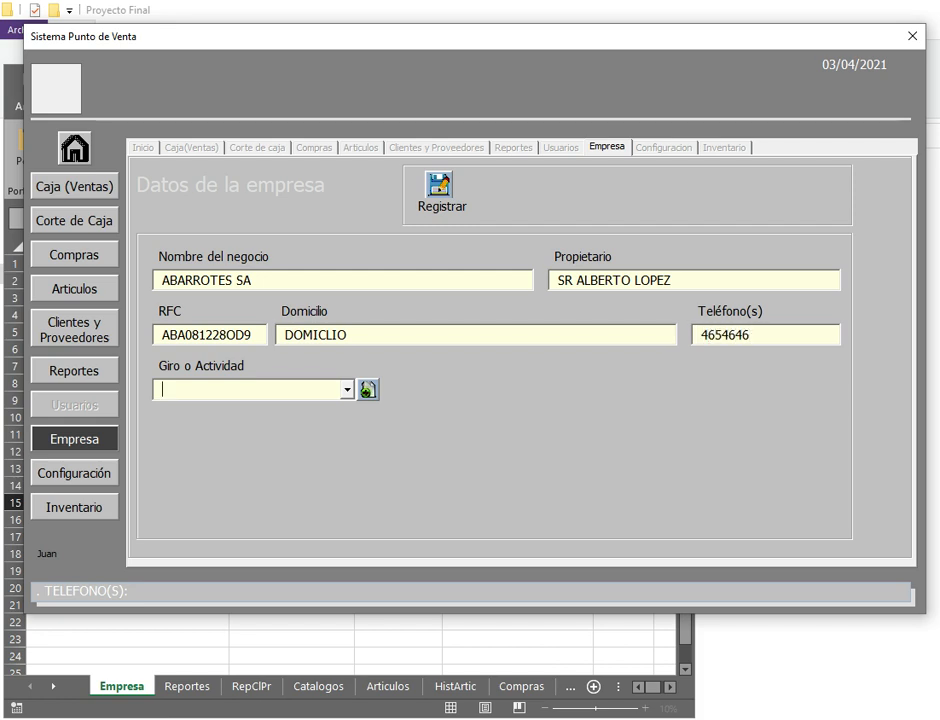
# Step: Register 'Tienda de Abarrotes' as the company's new business activity
pyautogui.click(348, 391)
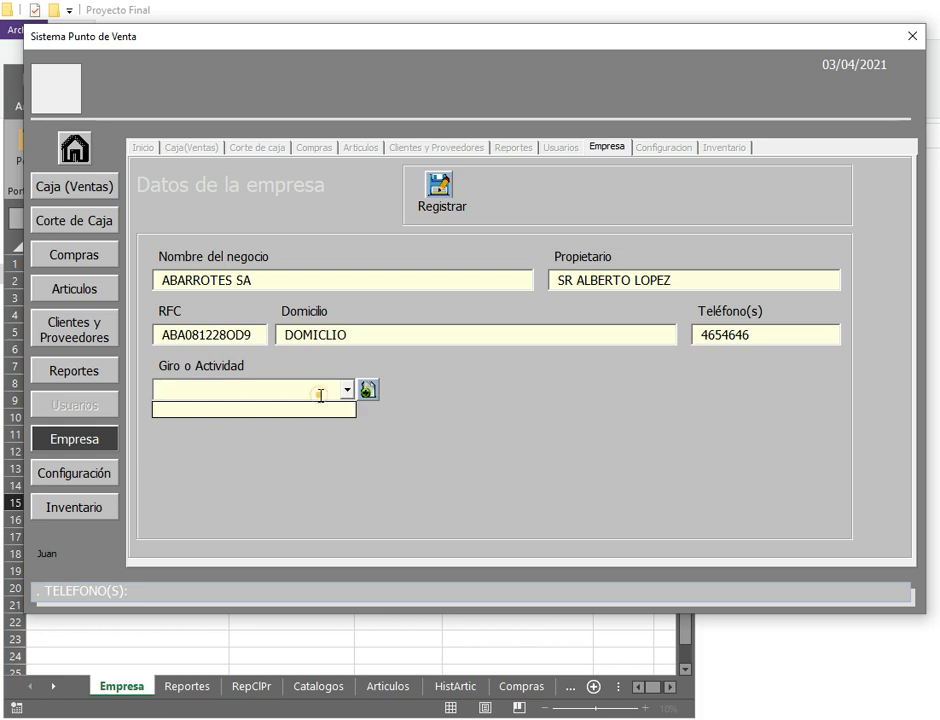
pyautogui.click(321, 395)
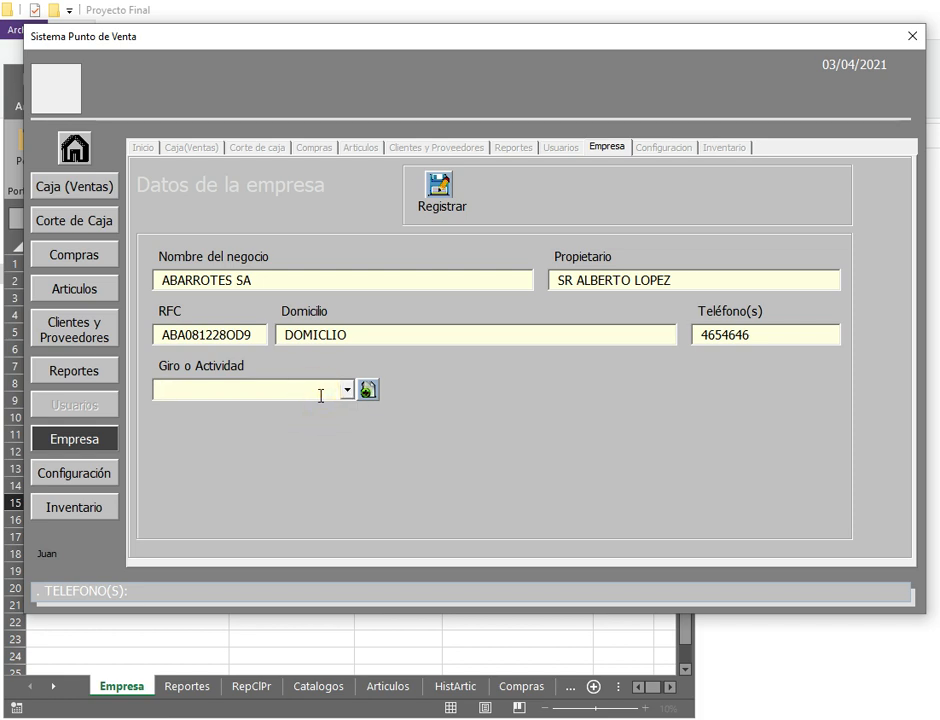
pyautogui.write('A')
pyautogui.press('BackSpace')
pyautogui.write('Tienda de Aba')
pyautogui.write('rr')
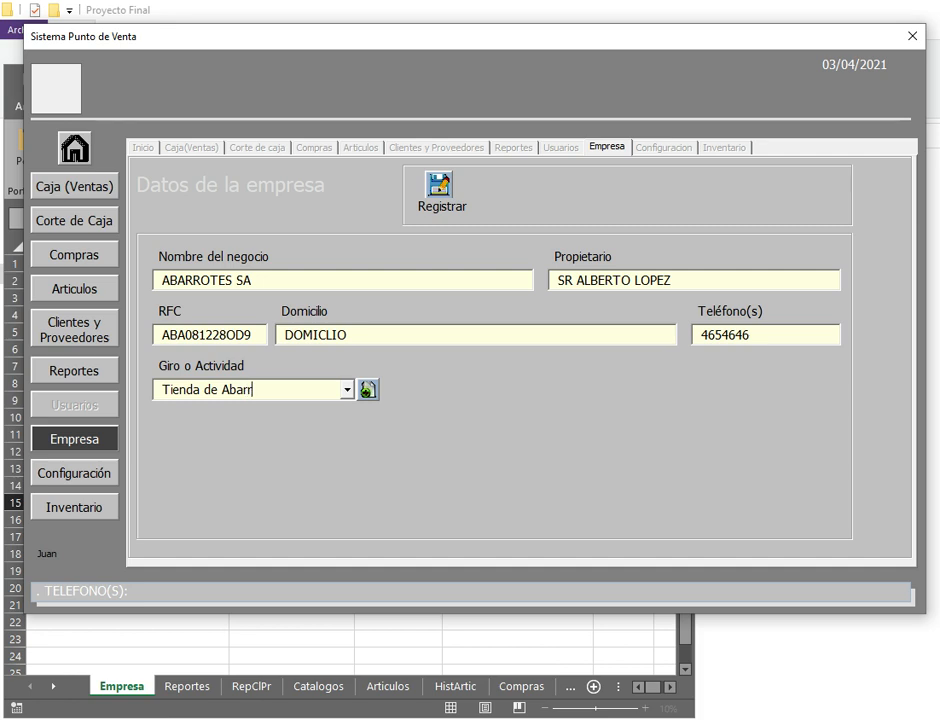
pyautogui.write('ota')
pyautogui.write('s')
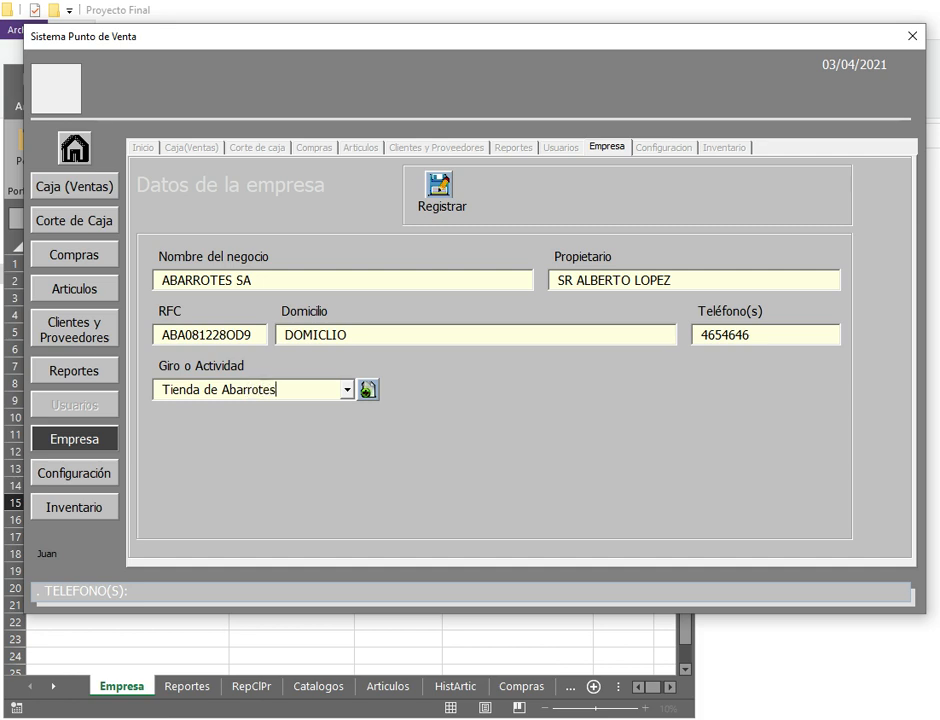
pyautogui.click(366, 391)
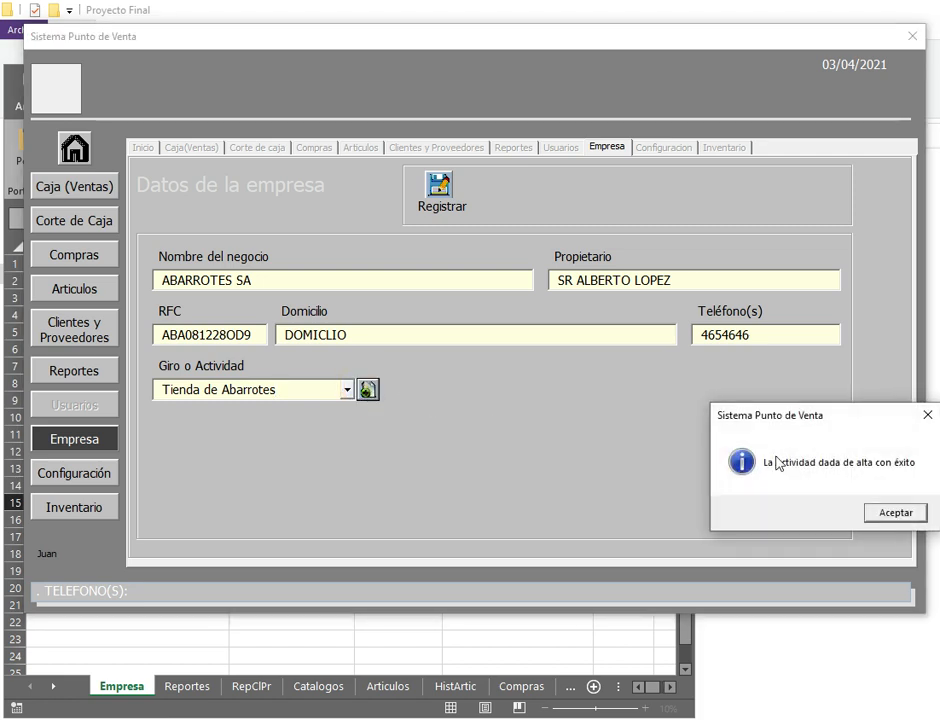
pyautogui.click(895, 512)
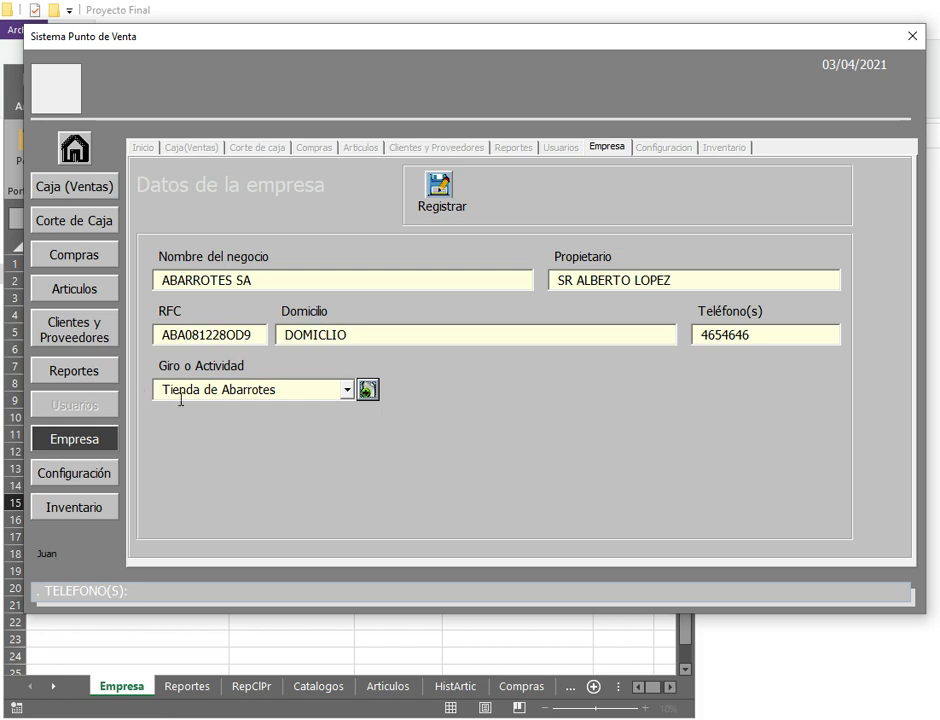
pyautogui.click(78, 338)
# Step: Mark the record as a supplier and enter name PROVEEDOR DEL CENTRO SA with its RFC
pyautogui.click(390, 283)
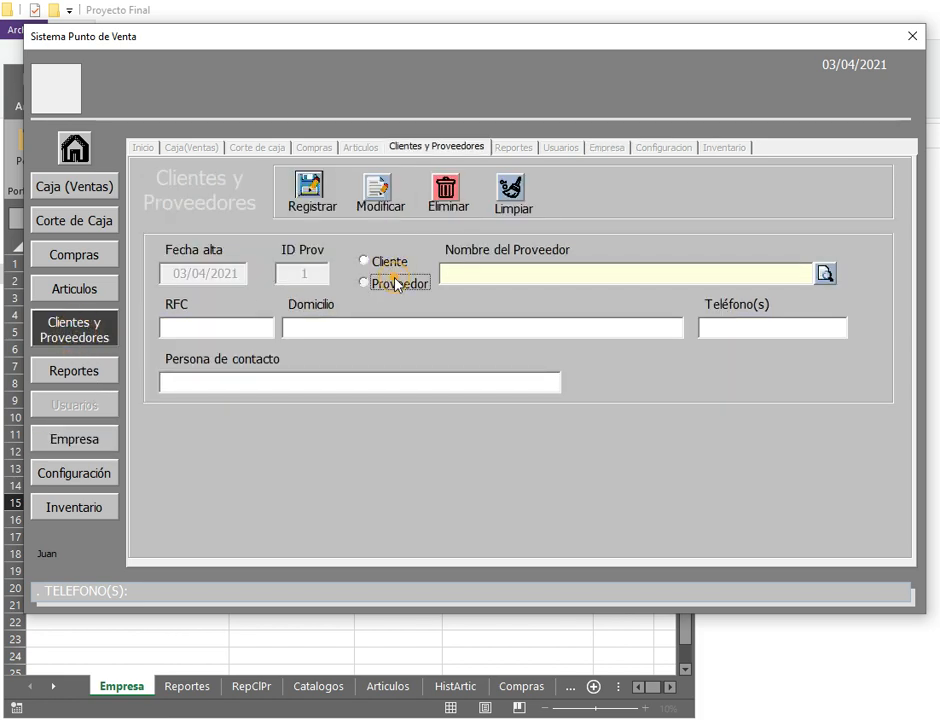
pyautogui.click(475, 274)
pyautogui.write('PRO')
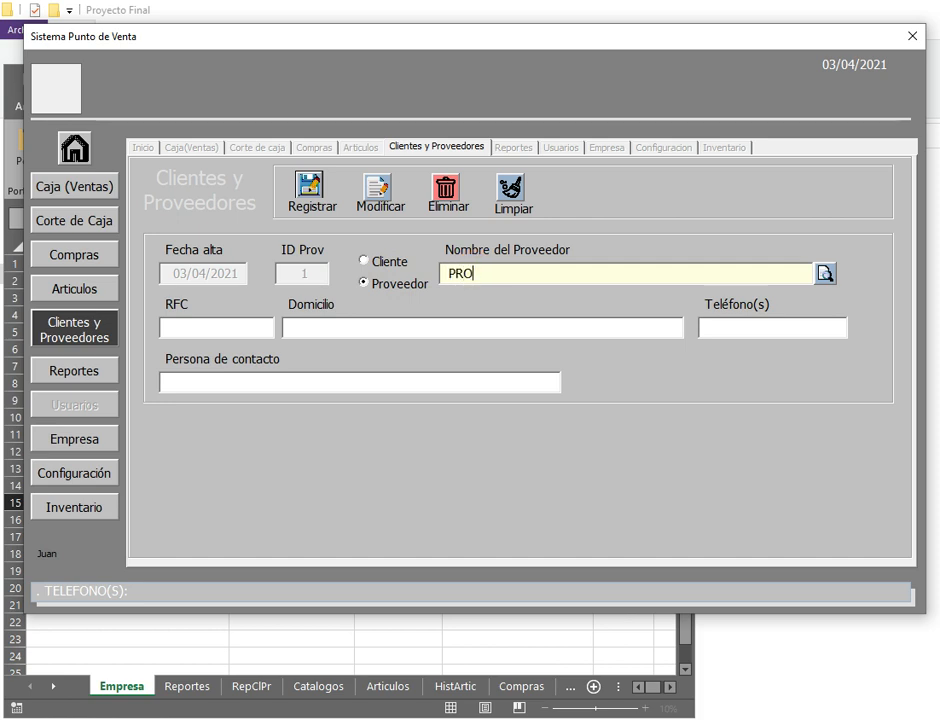
pyautogui.write('VEEDOR DEL')
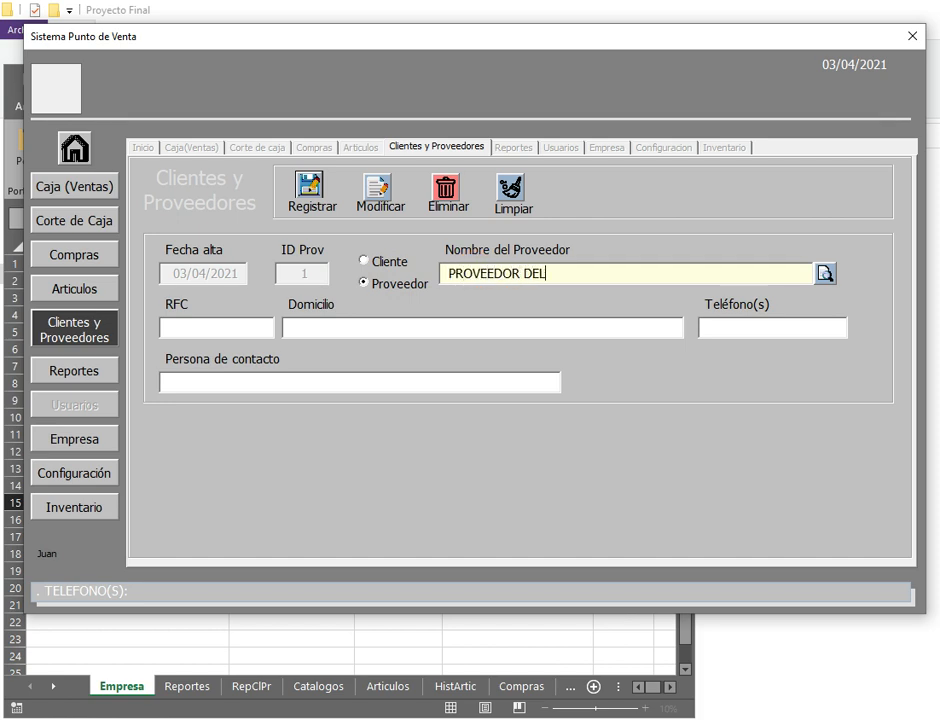
pyautogui.write(' CENTRO SA')
pyautogui.press('Tab')
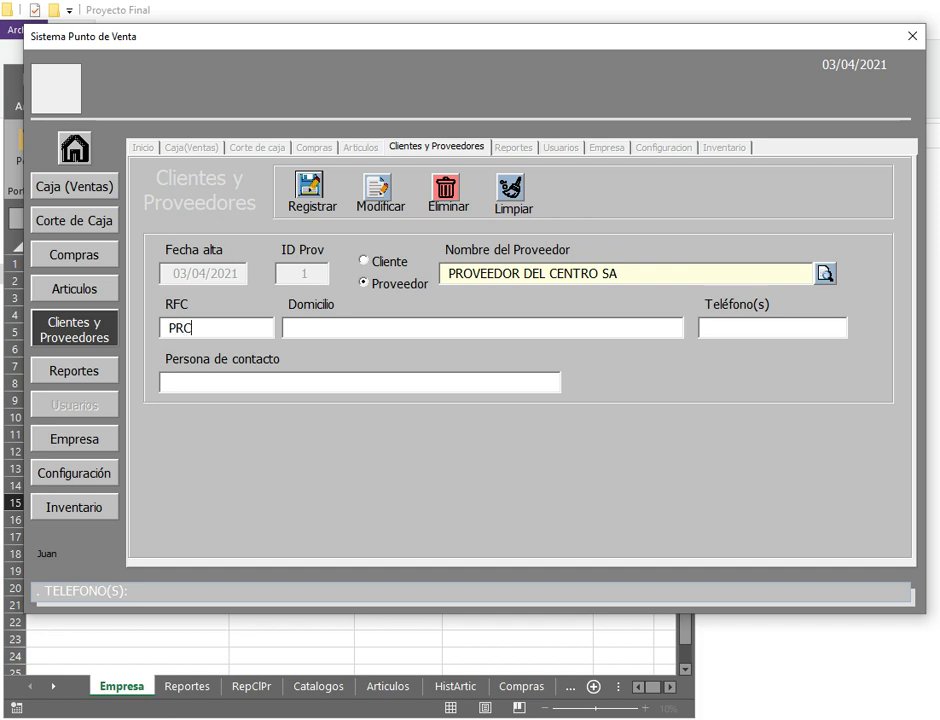
pyautogui.press('Tab')
# Step: Add the supplier's address, phone and contact person, then save the supplier
pyautogui.write('DOMICLIO')
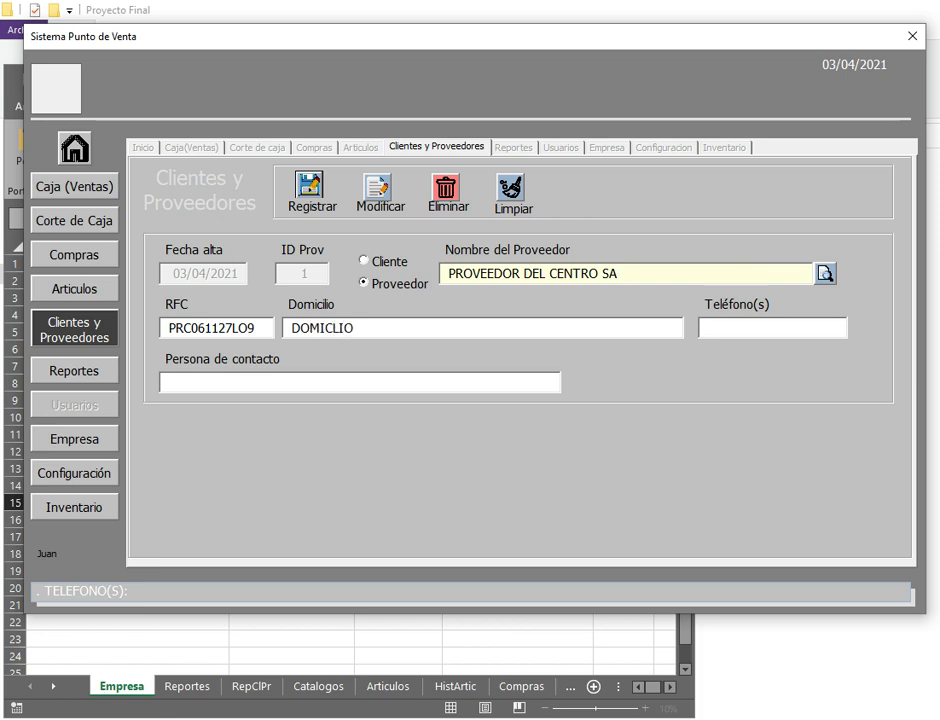
pyautogui.press('Tab')
pyautogui.press('Tab')
pyautogui.write('SRA HILDA')
pyautogui.click(311, 193)
# Step: Confirm the supplier save, switch the record to Cliente and enter the client's name
pyautogui.press('Return')
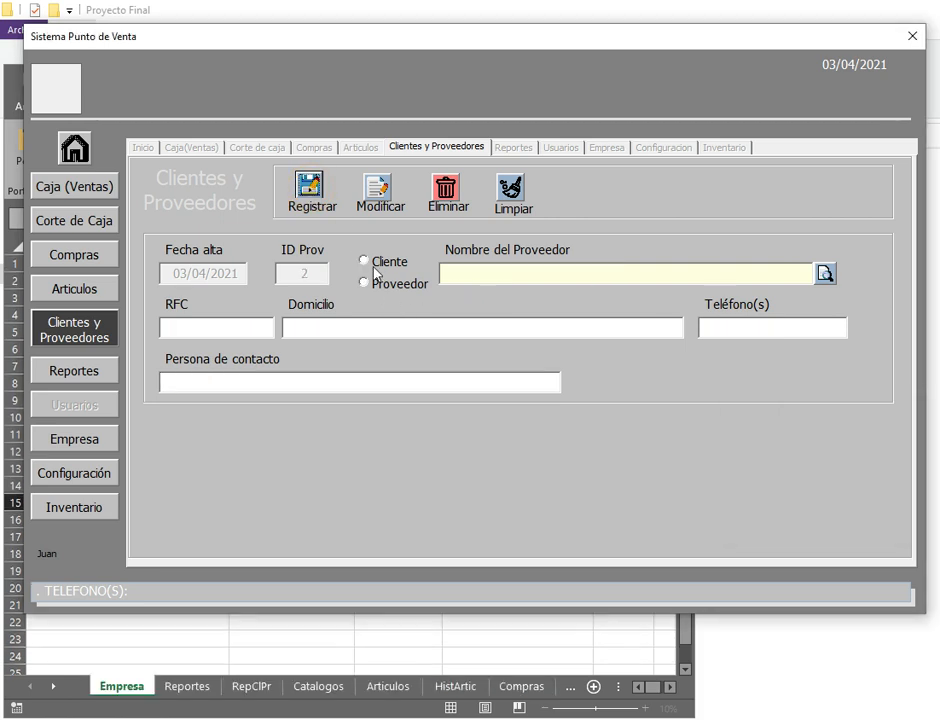
pyautogui.click(378, 261)
pyautogui.click(521, 271)
pyautogui.write('S')
pyautogui.press('BackSpace')
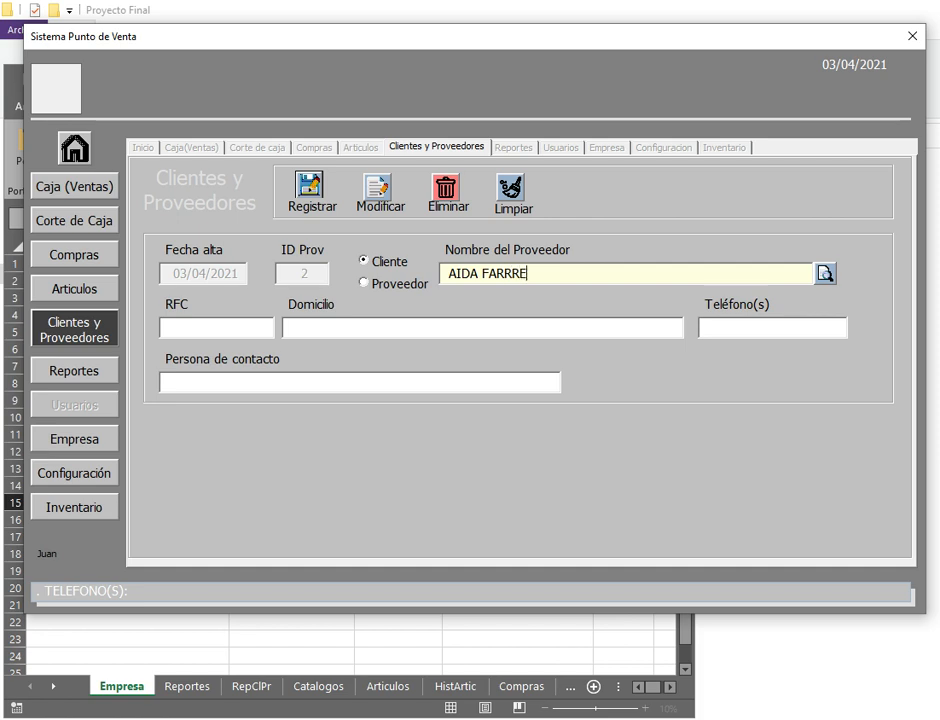
pyautogui.press('Tab')
# Step: Fill in the client's RFC, address and phone, then save and confirm the client
pyautogui.press('Tab')
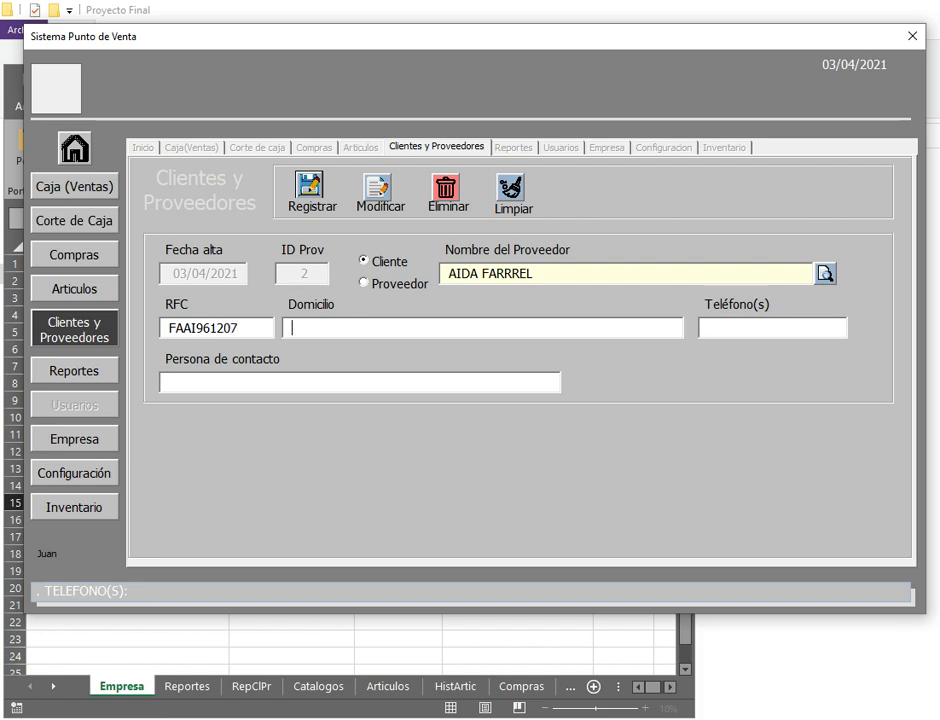
pyautogui.write('DOMILIO')
pyautogui.write('4646465')
pyautogui.press('Tab')
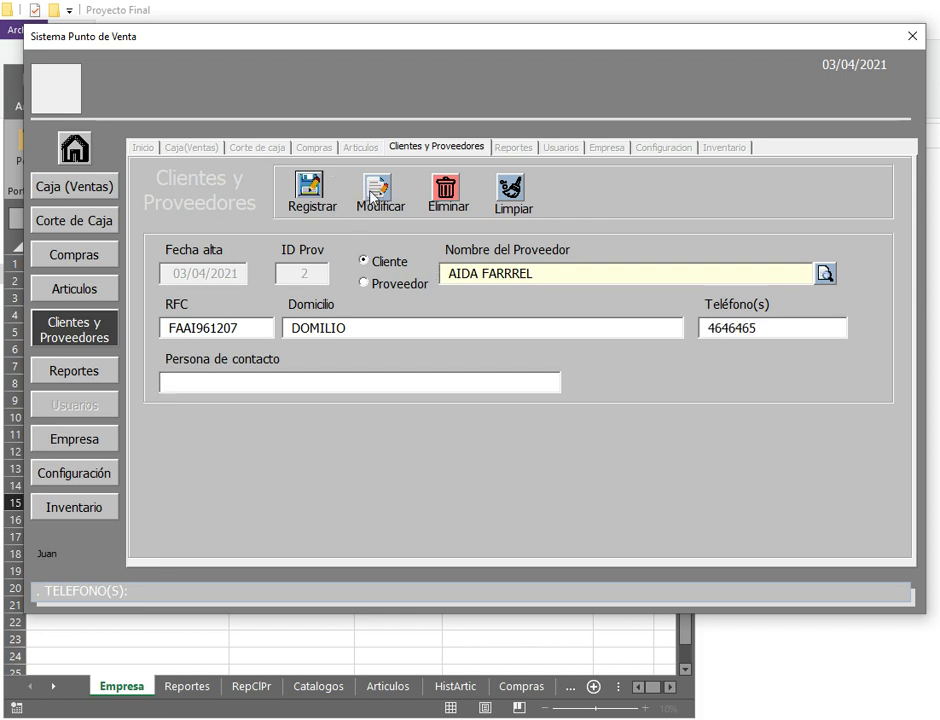
pyautogui.click(306, 190)
pyautogui.press('Return')
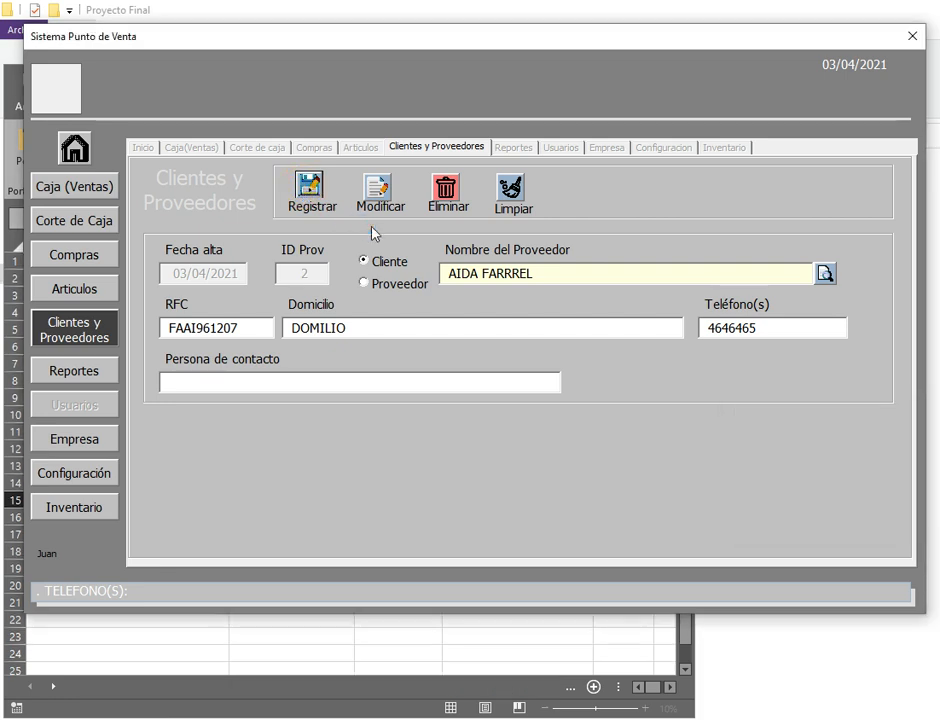
# Step: On the Articulos form, paste in article name ACEITE CAPULLO CANOLA 840ML and enter its price
pyautogui.click(84, 292)
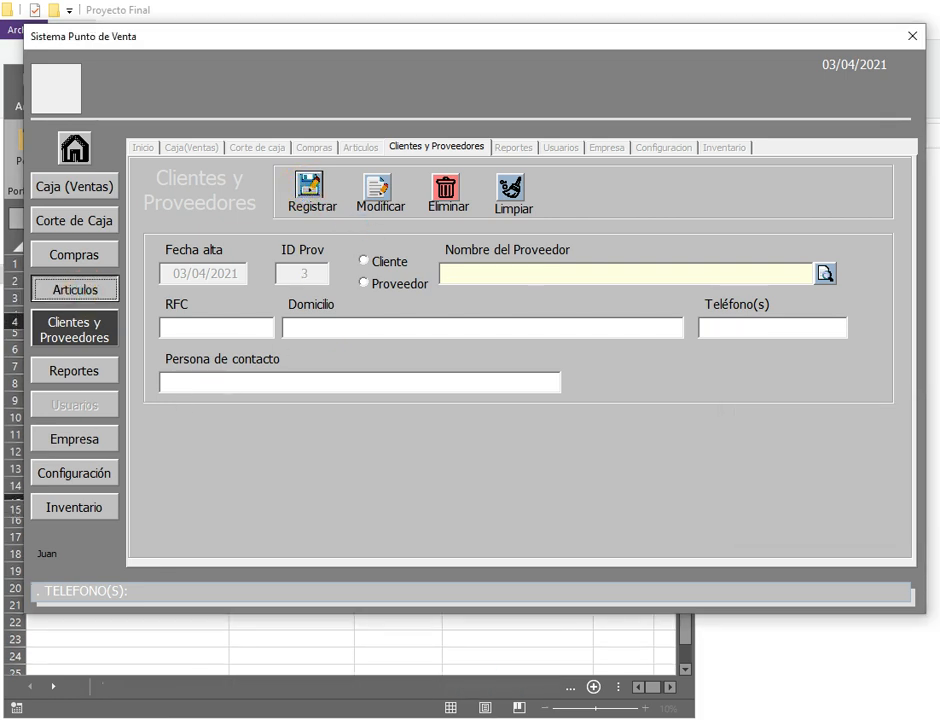
pyautogui.hotkey('alt', 'Tab')
pyautogui.scroll(10, 937, 420)
pyautogui.scroll(-5, 937, 420)
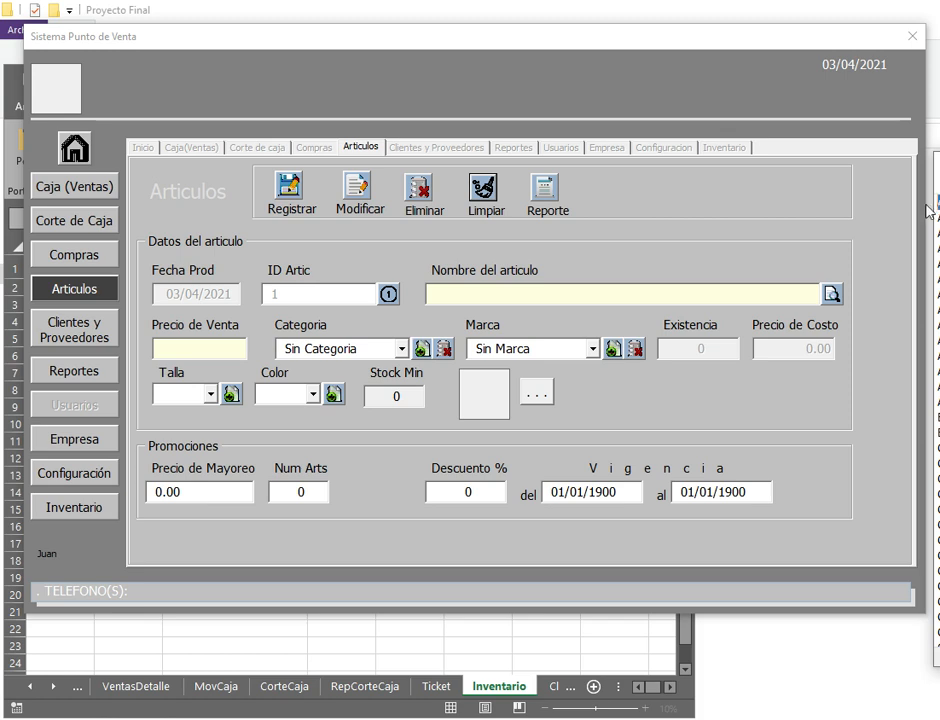
pyautogui.click(529, 302)
pyautogui.write('ACEITE CAPULLO CANOLA 840ML')
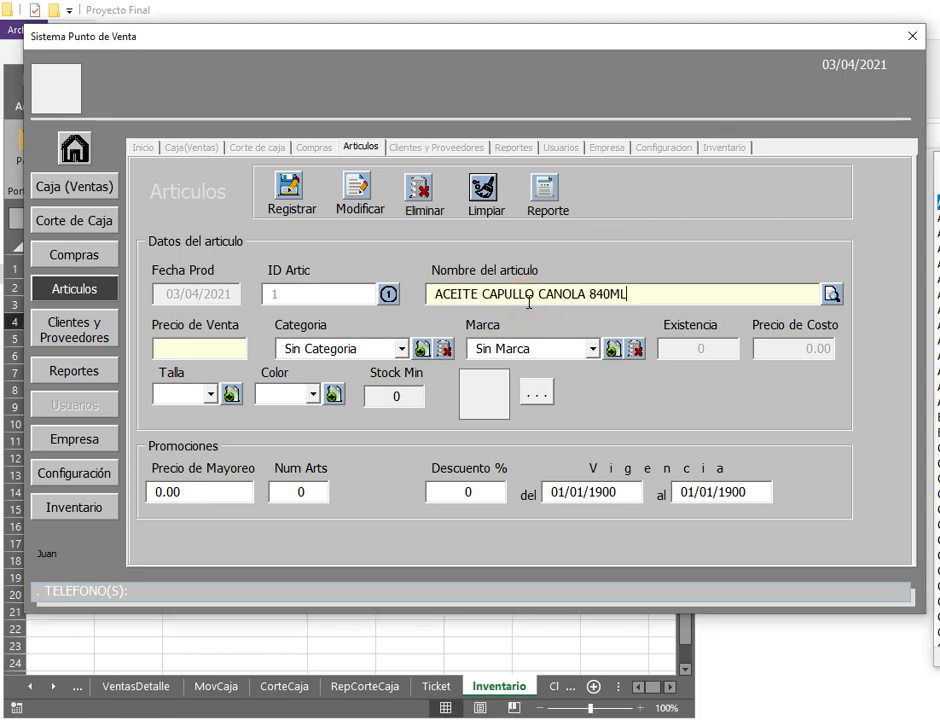
pyautogui.write('0')
pyautogui.press('Tab')
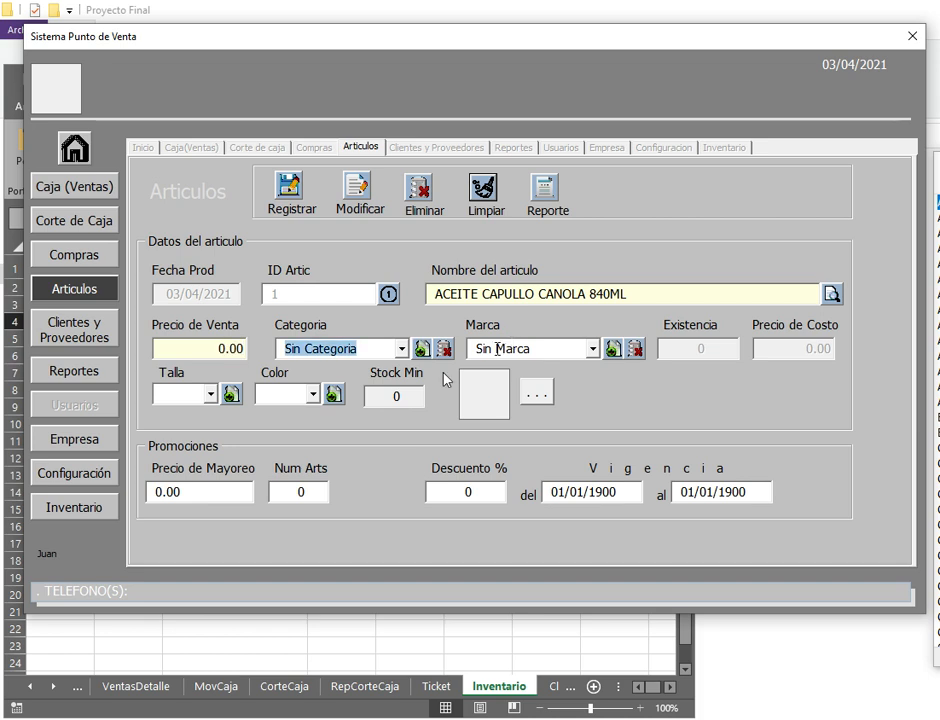
# Step: Create a new article category named Abarrotes
pyautogui.click(400, 350)
pyautogui.click(400, 350)
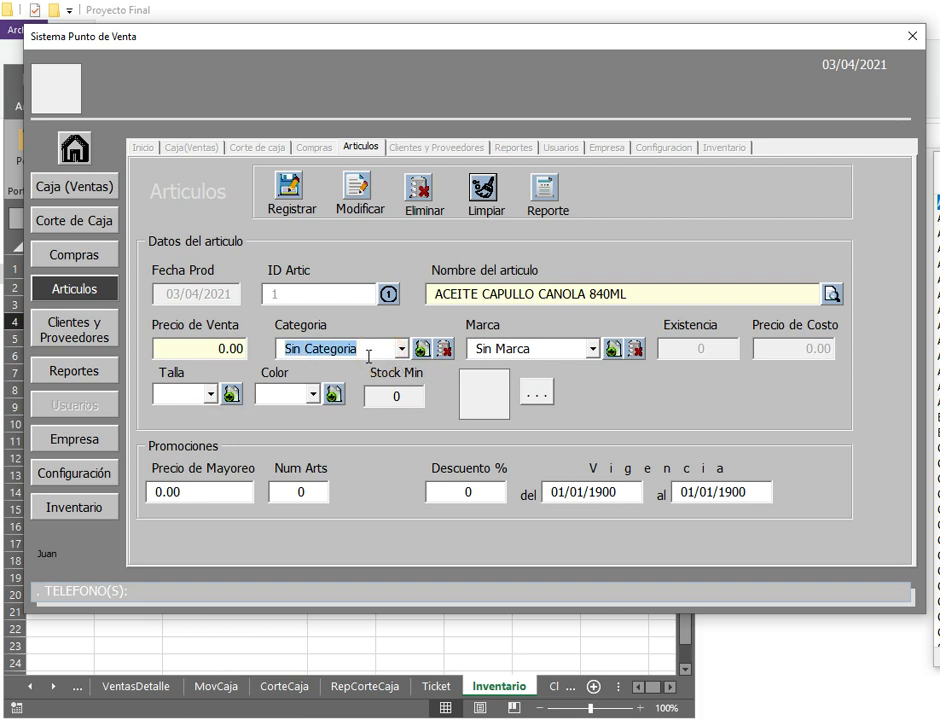
pyautogui.write('Arr')
pyautogui.press('BackSpace')
pyautogui.press('BackSpace')
pyautogui.press('BackSpace')
pyautogui.write('Ab')
pyautogui.write('aa')
pyautogui.press('BackSpace')
pyautogui.write('rrotes')
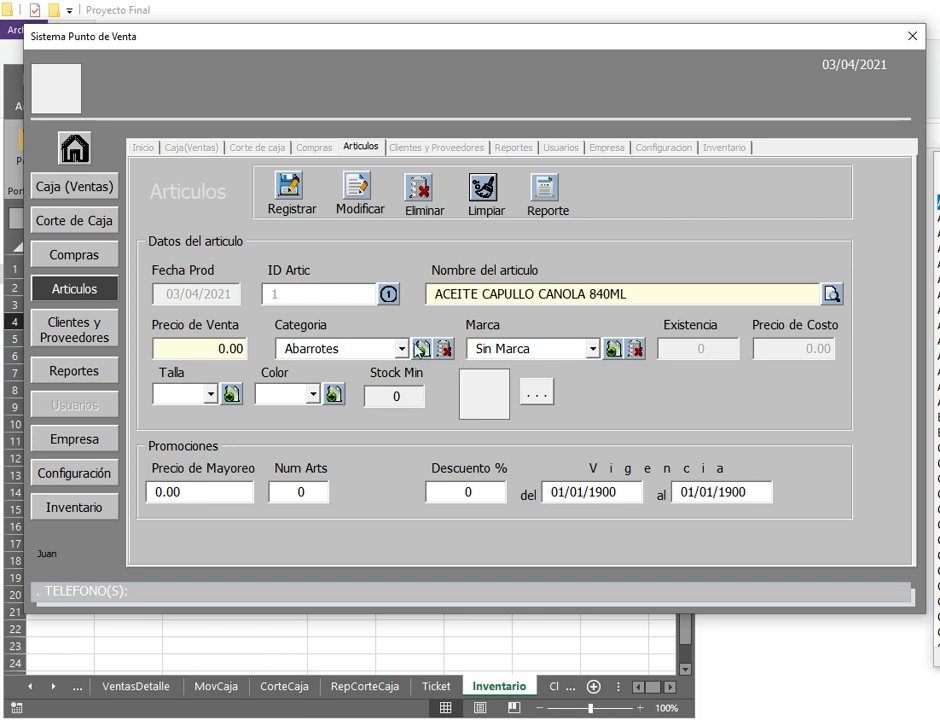
pyautogui.click(421, 348)
pyautogui.press('Return')
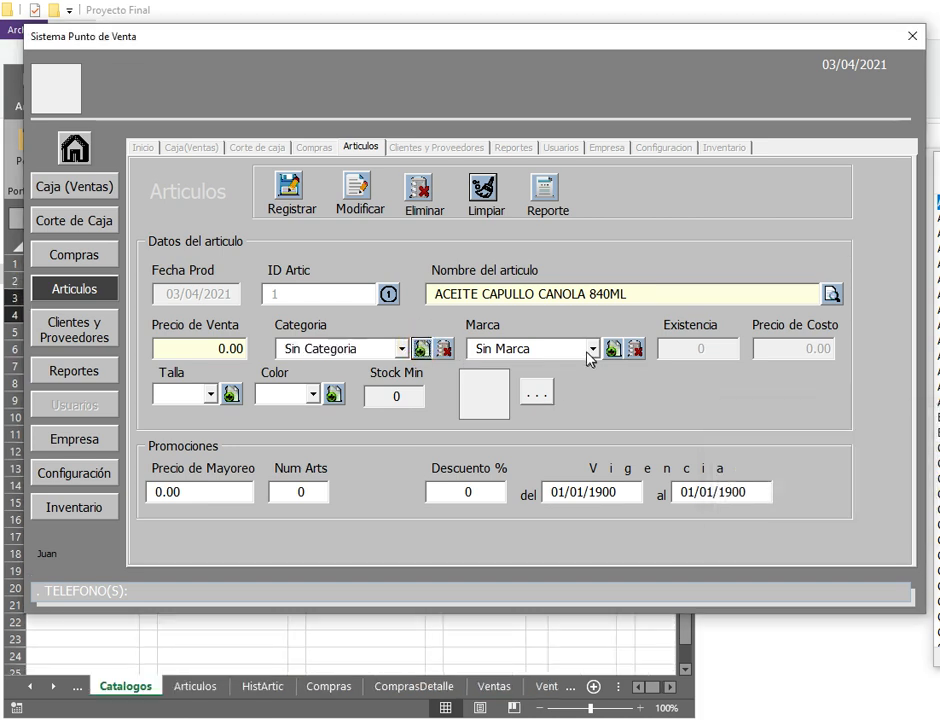
# Step: Assign category Abarrotes and minimum stock 3, then save the article
pyautogui.click(593, 350)
pyautogui.click(400, 348)
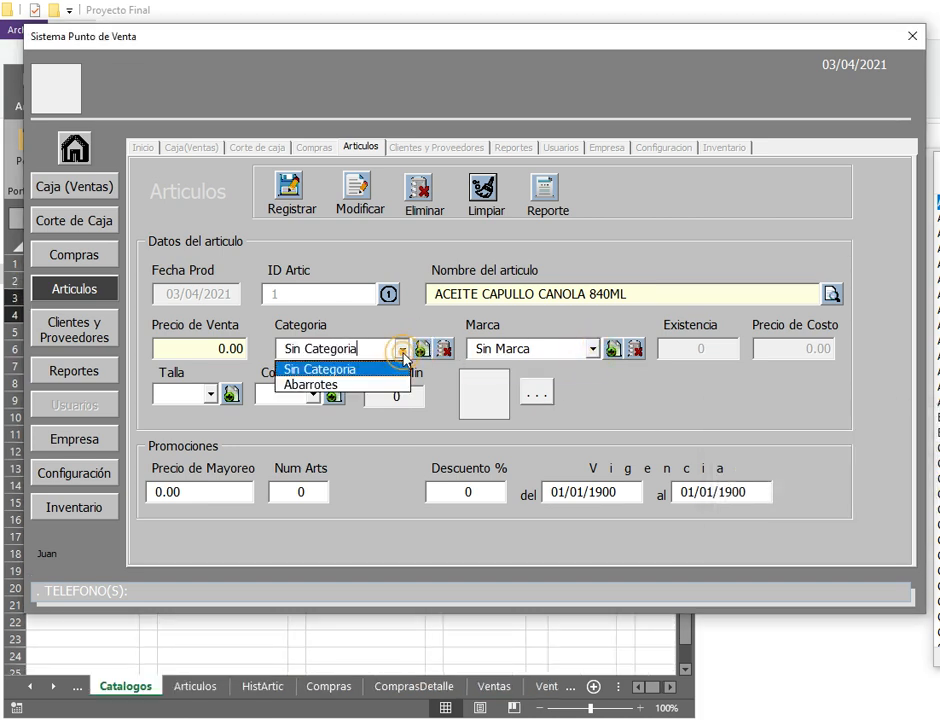
pyautogui.click(335, 384)
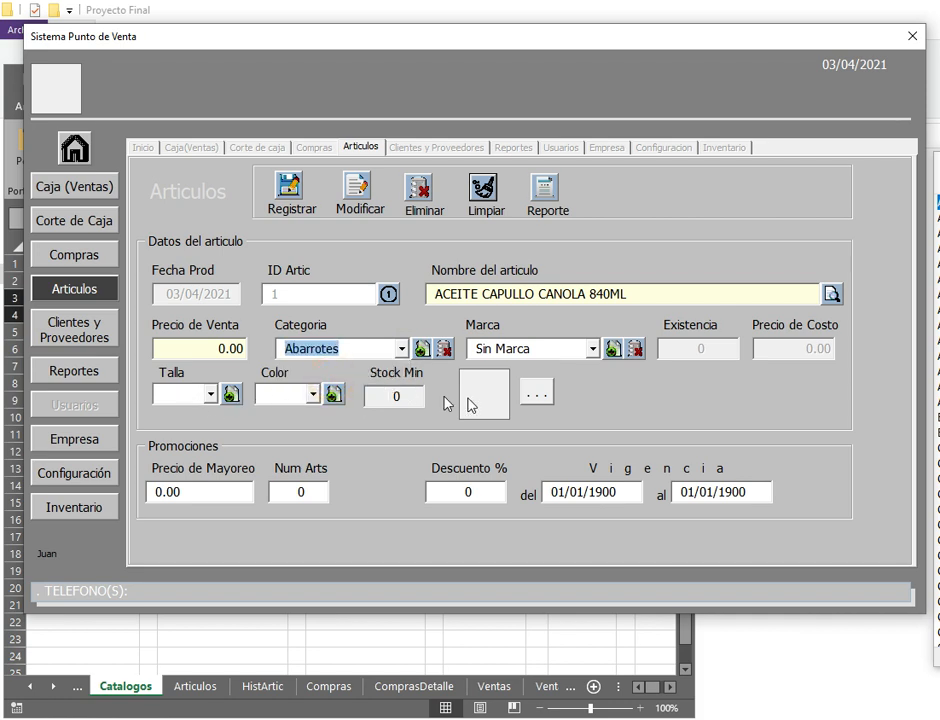
pyautogui.click(381, 403)
pyautogui.write('3')
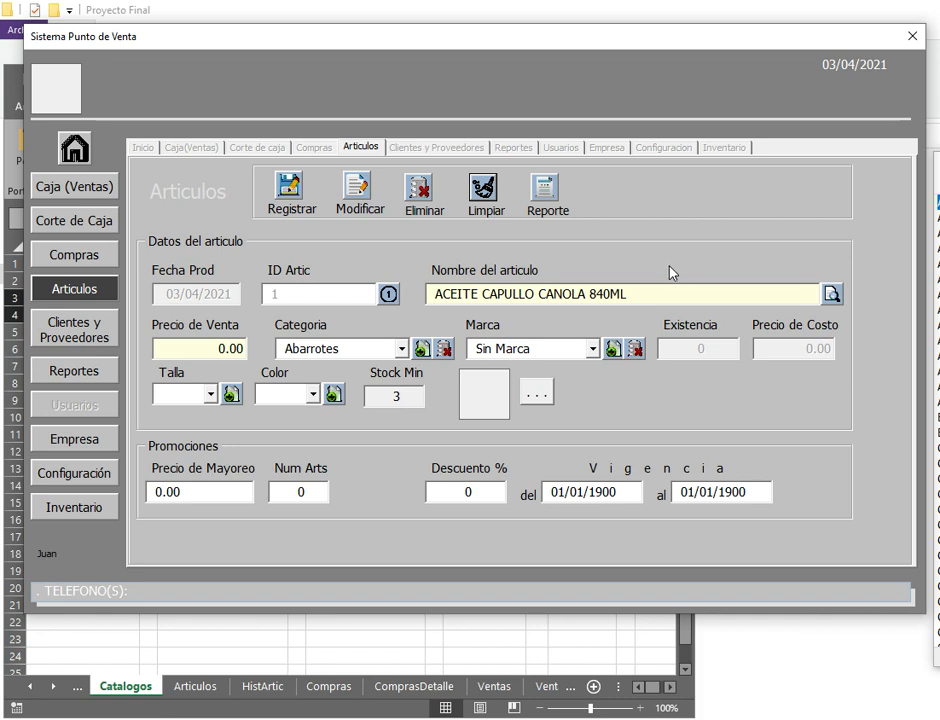
pyautogui.click(287, 190)
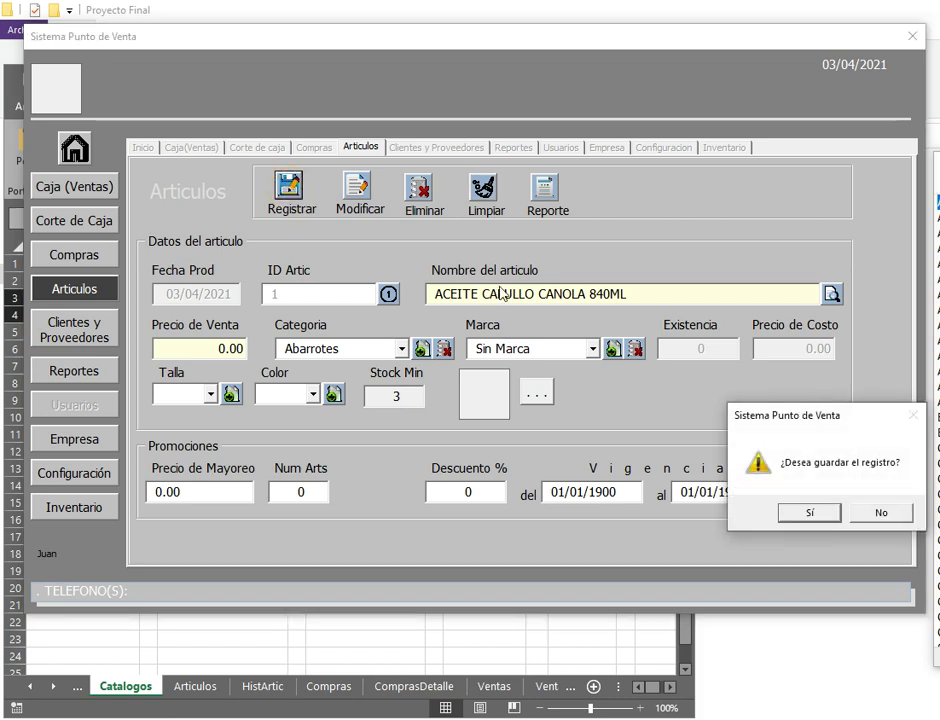
pyautogui.press('Return')
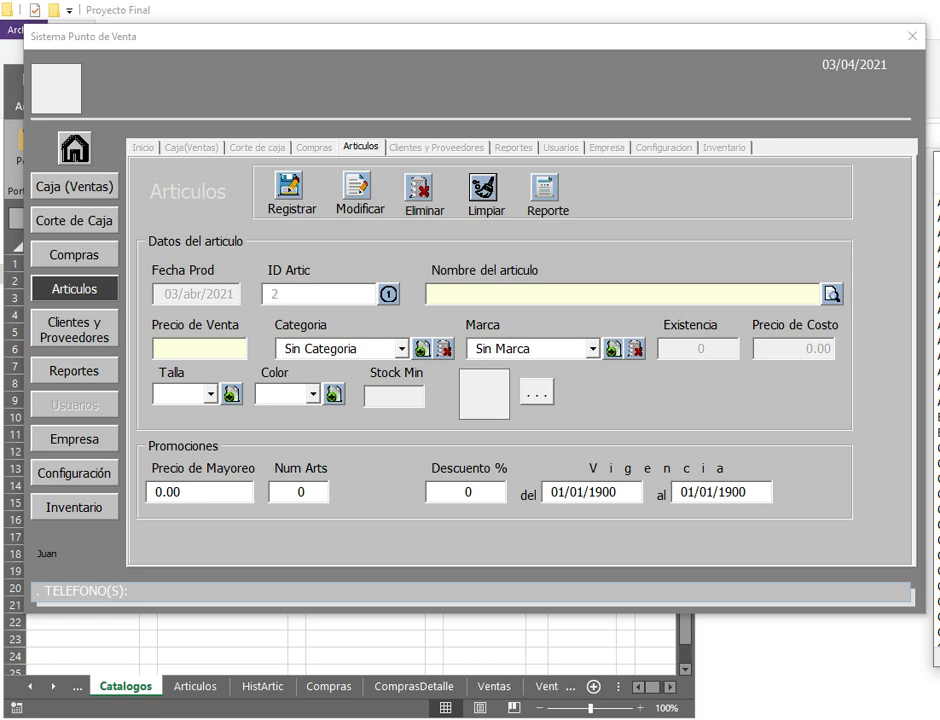
# Step: Add article ACEITE NUTRIOLI 850ML in category Abarrotes with minimum stock 3 and save it
pyautogui.click(565, 292)
pyautogui.write('ACEITE NUTRIOLI 850ML')
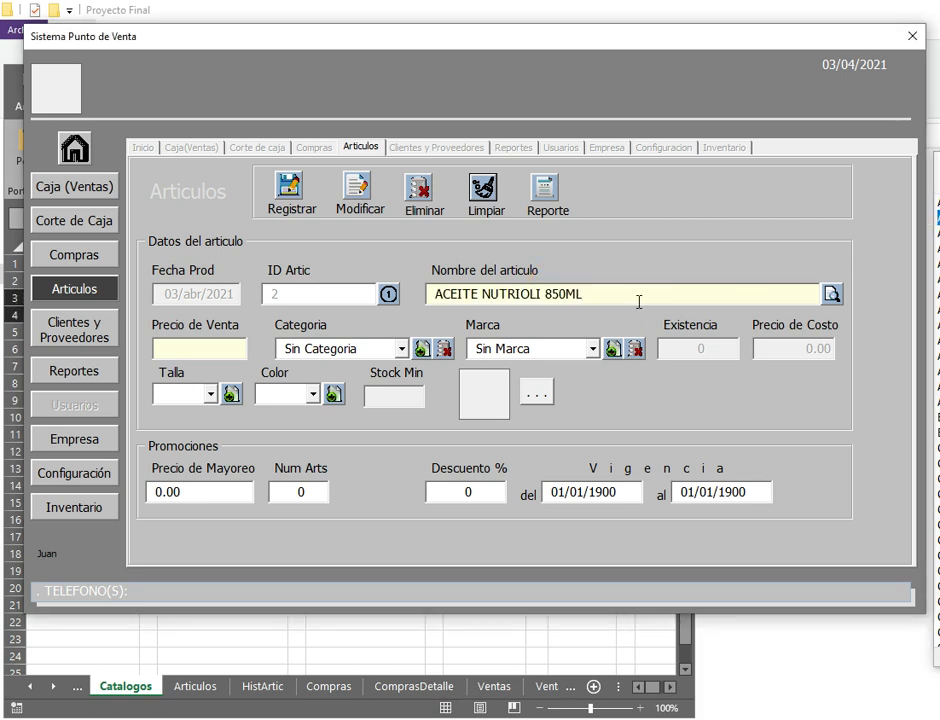
pyautogui.press('Tab')
pyautogui.press('Tab')
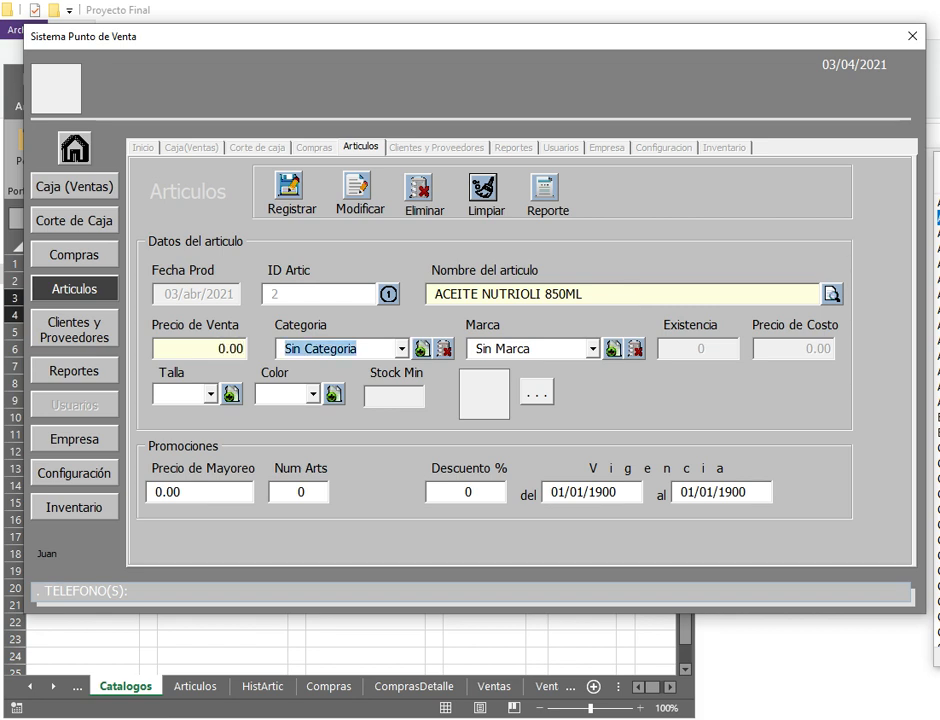
pyautogui.click(401, 348)
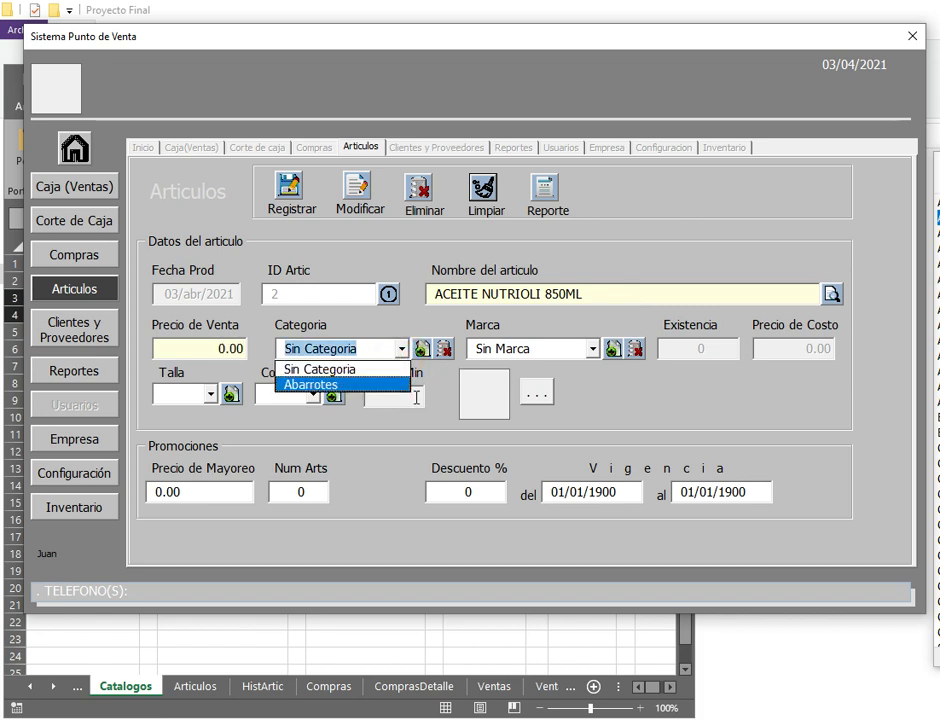
pyautogui.click(361, 387)
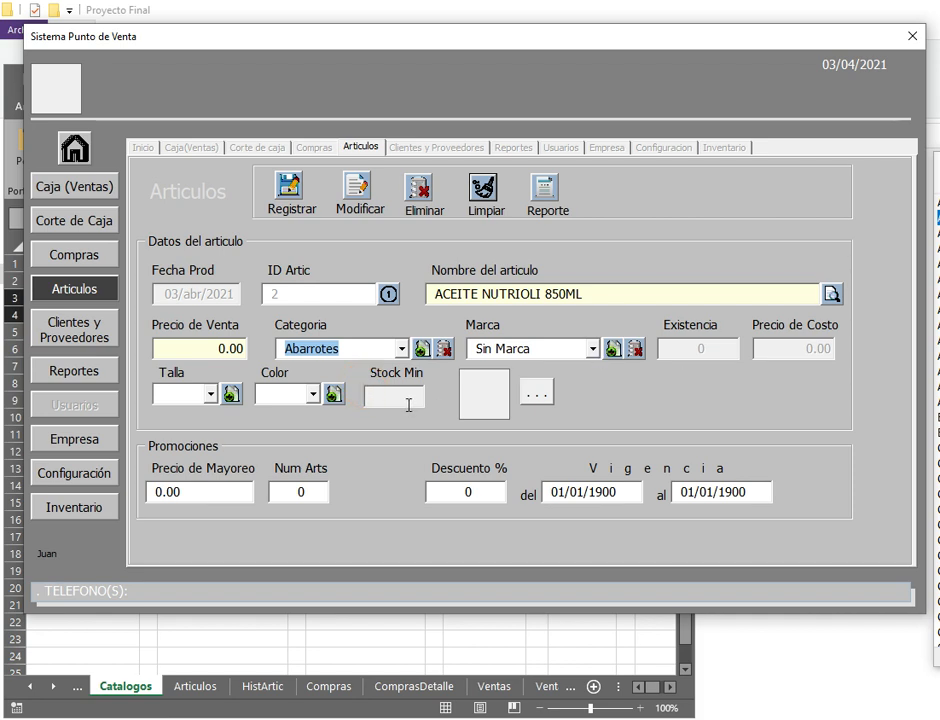
pyautogui.click(378, 401)
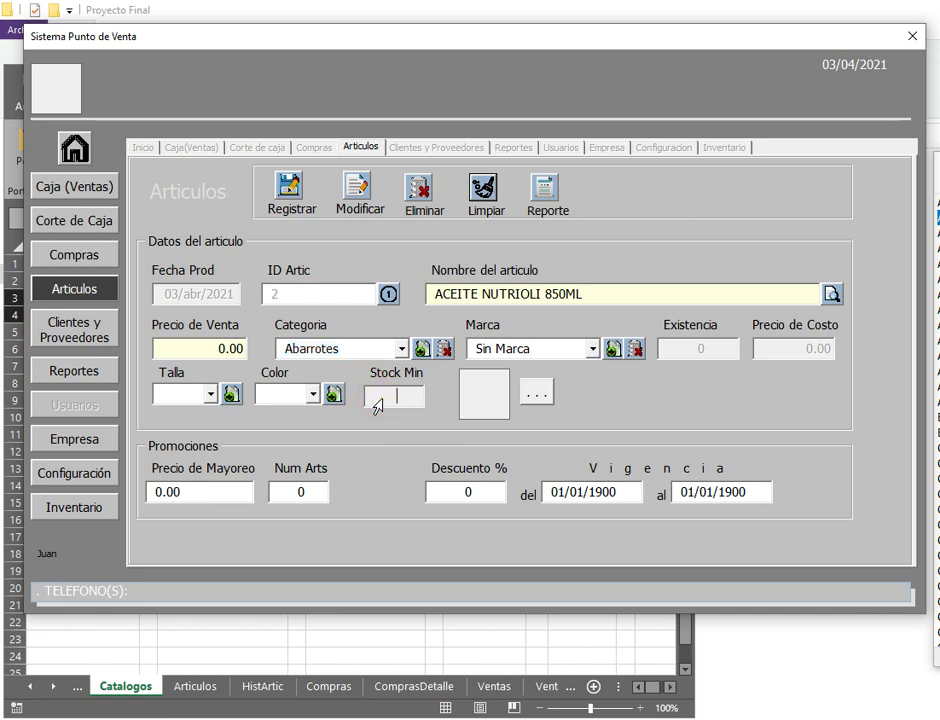
pyautogui.write('3')
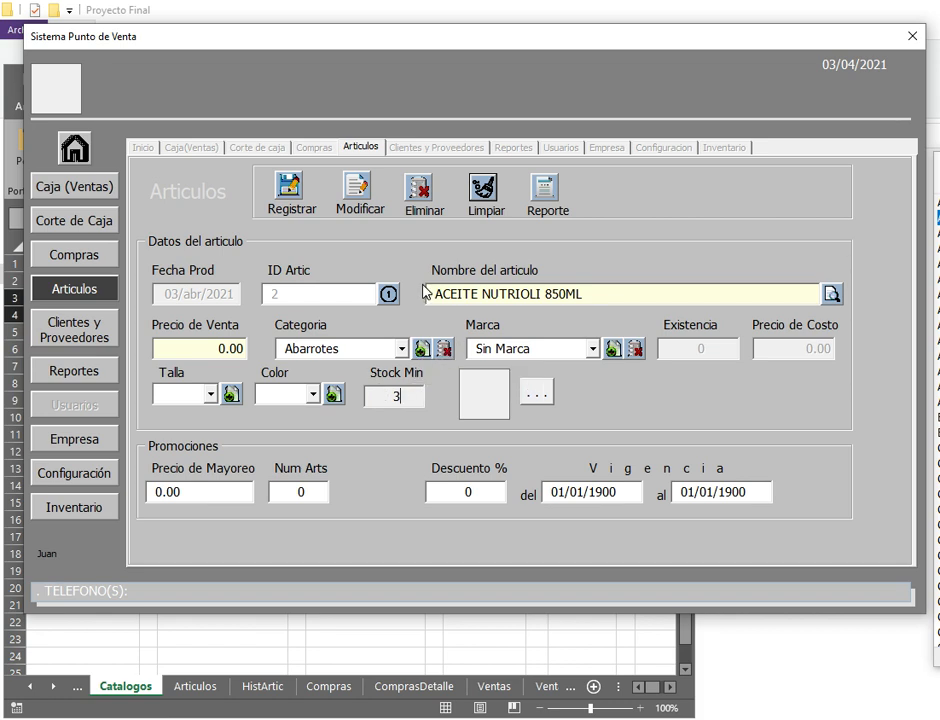
pyautogui.click(292, 195)
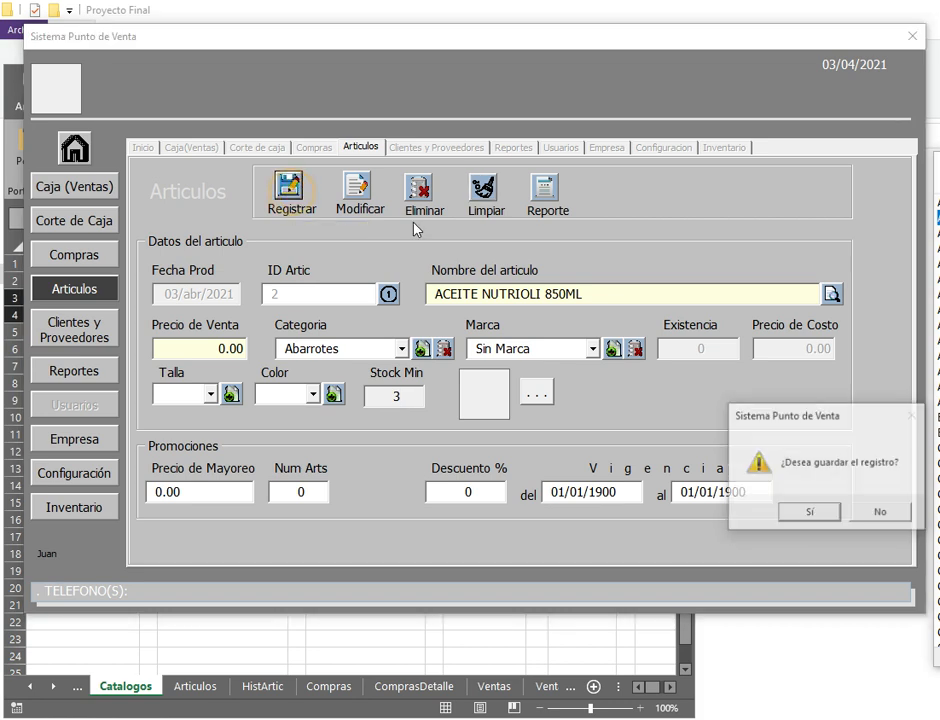
pyautogui.click(810, 513)
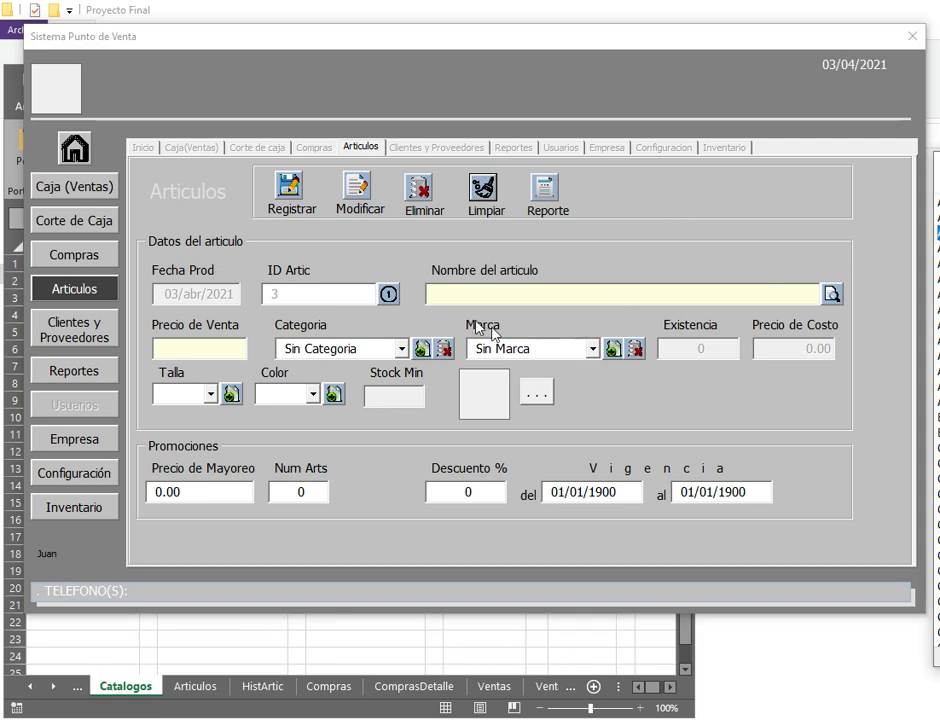
# Step: Paste in ACEITE DE OLIVA SAN LUCAS 250ML, set category Abarrotes and minimum stock 3, and save
pyautogui.click(466, 294)
pyautogui.write('ACEITE DE OLIVA SAN LUCAS 250ML')
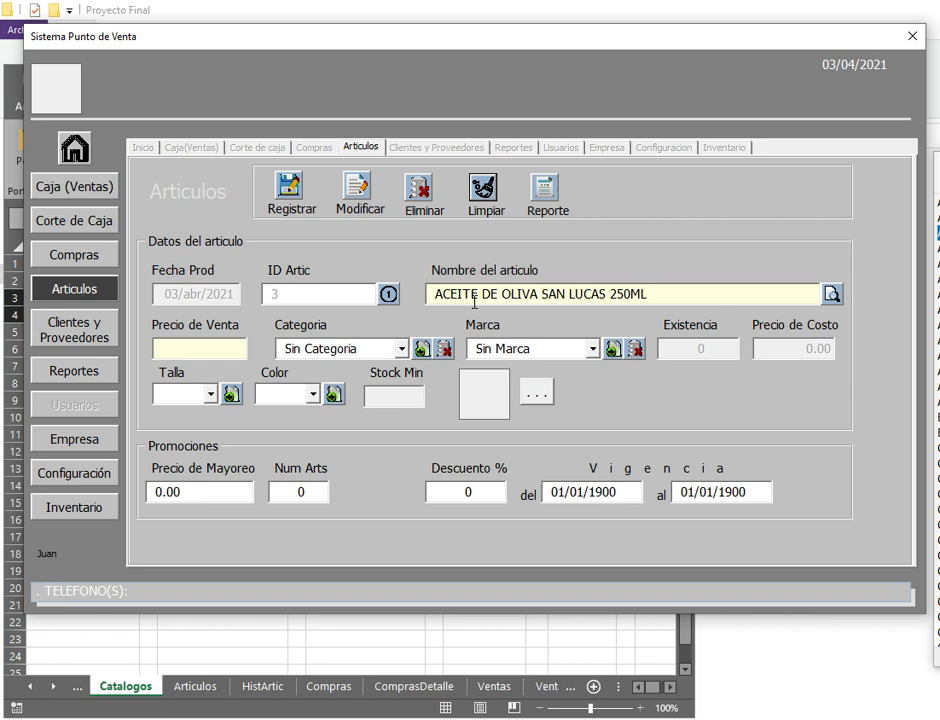
pyautogui.press('Tab')
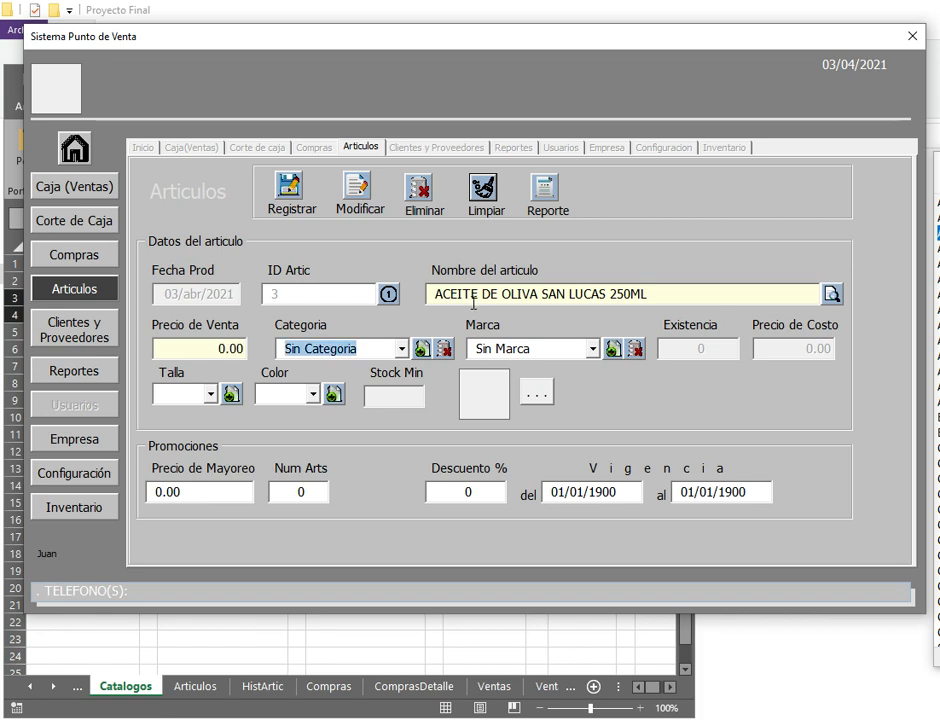
pyautogui.click(401, 348)
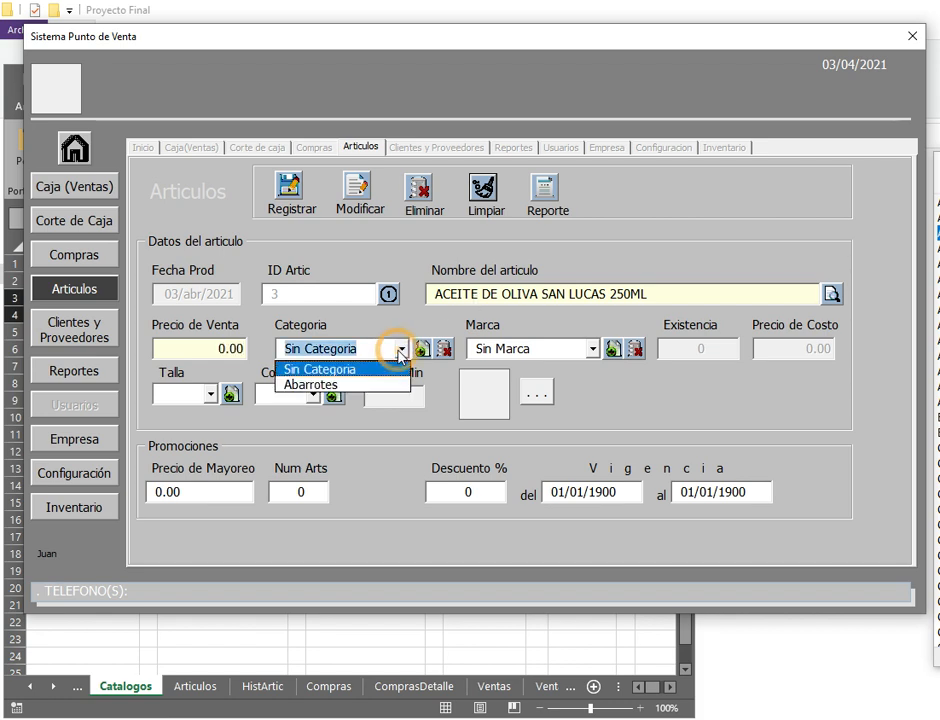
pyautogui.click(313, 385)
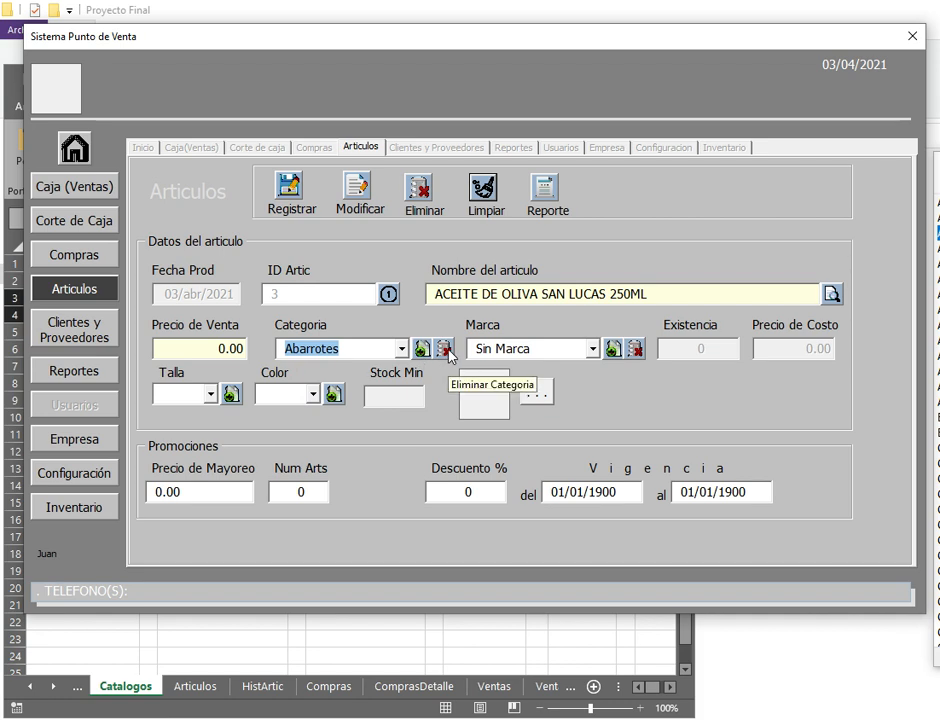
pyautogui.click(380, 397)
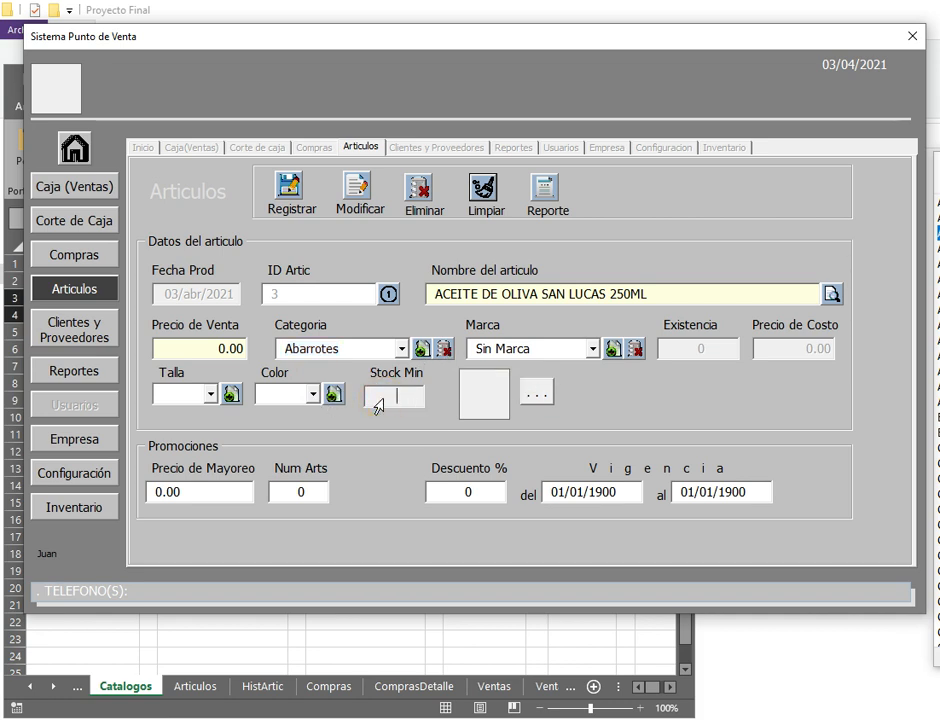
pyautogui.write('3')
pyautogui.press('Tab')
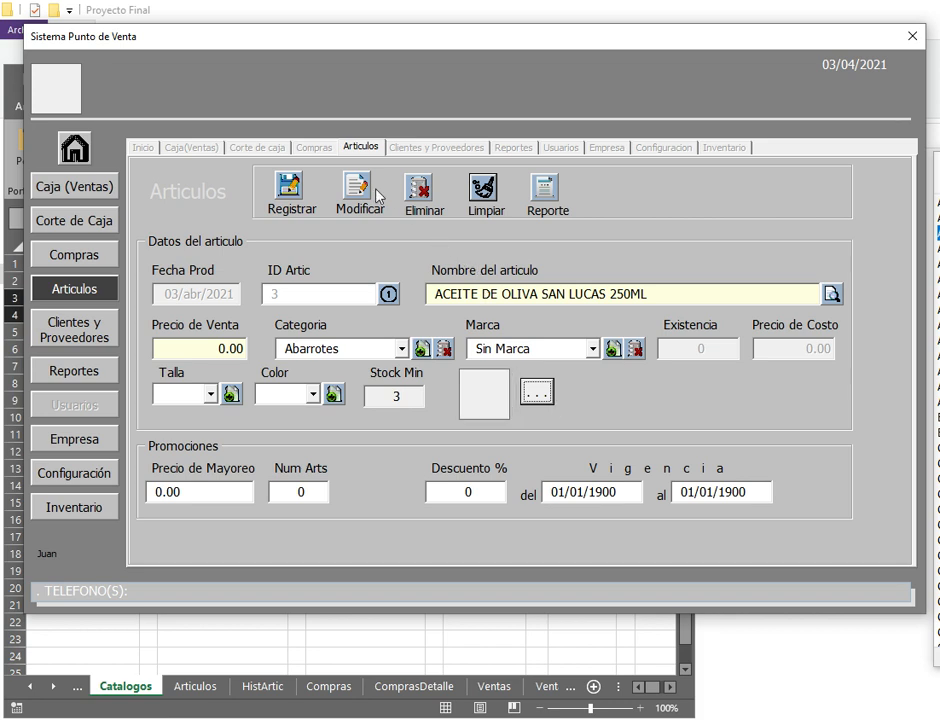
pyautogui.click(288, 190)
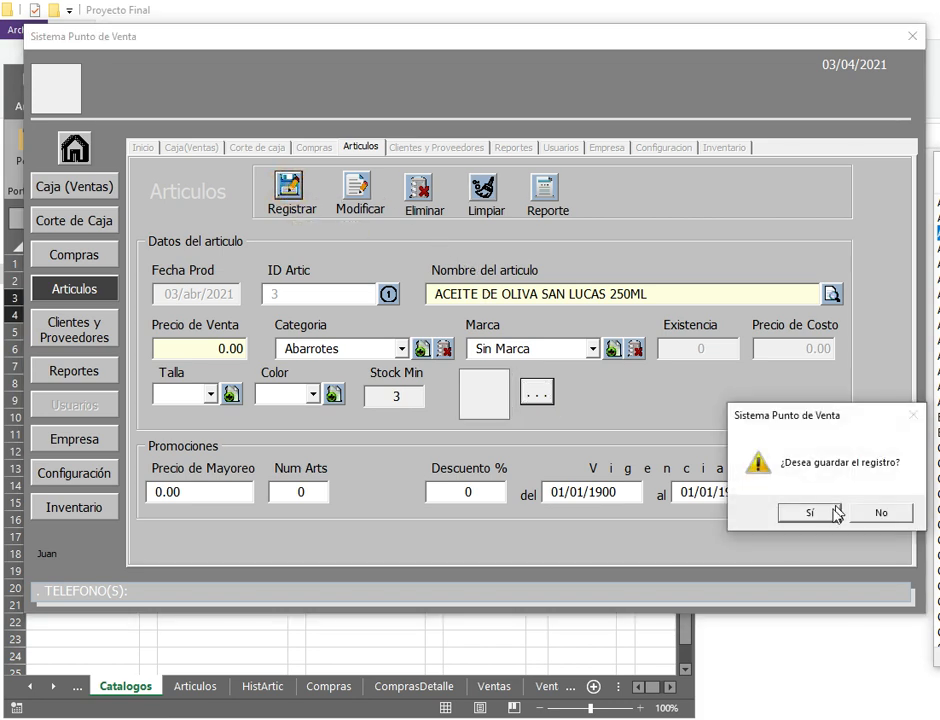
pyautogui.click(774, 510)
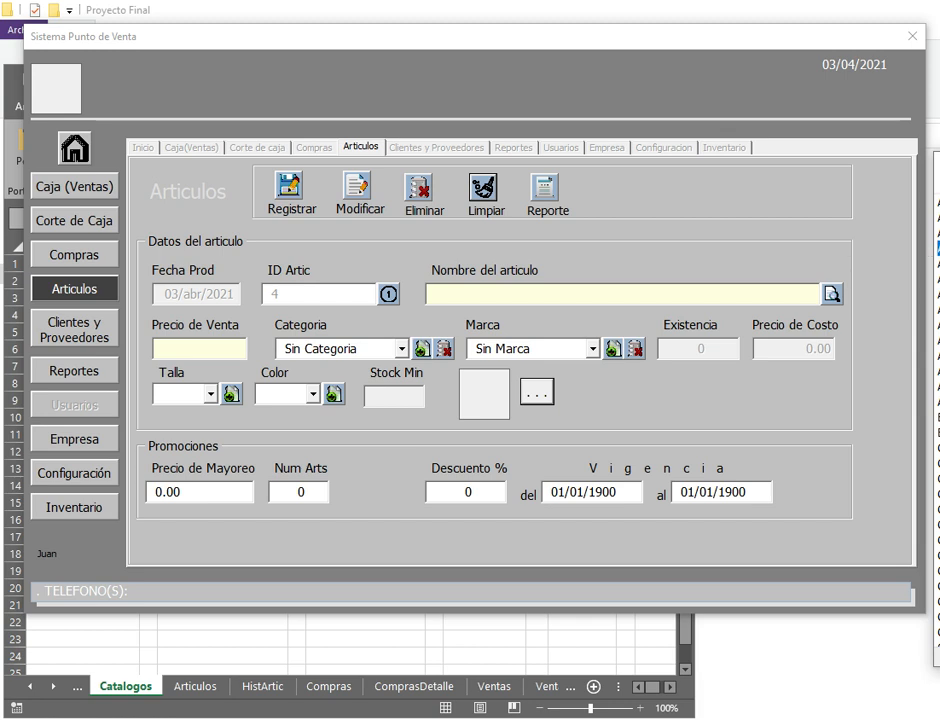
# Step: Enter article ACEITUNA BUFALO DESHUESADA 175GRS with price 0 in category Abarrotes
pyautogui.click(466, 300)
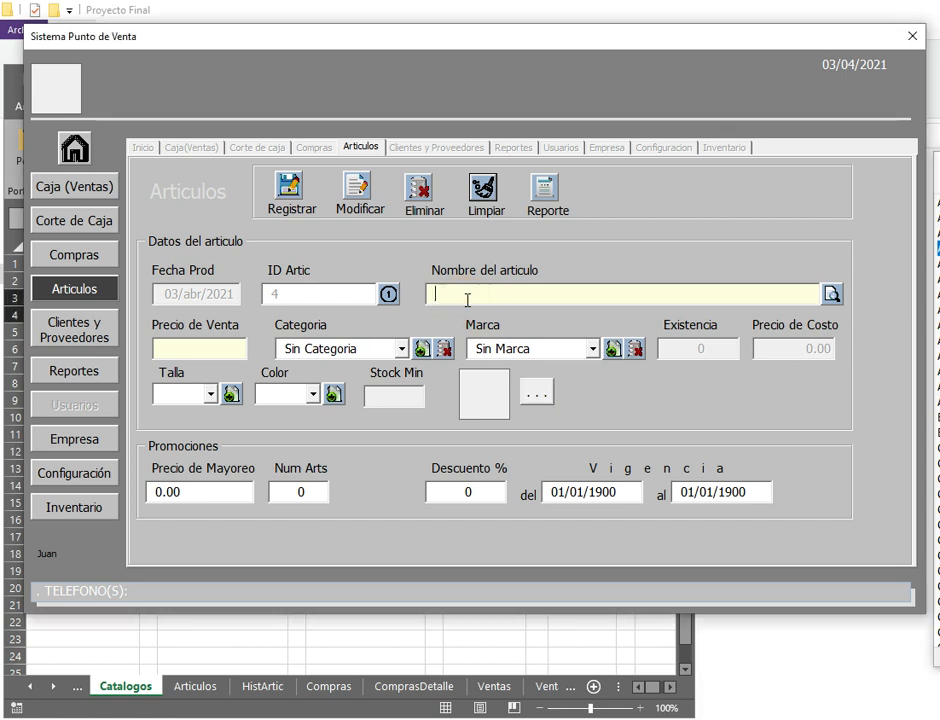
pyautogui.write('ACEITUNA BUFALO DESHUESADA 175GRS')
pyautogui.write('0')
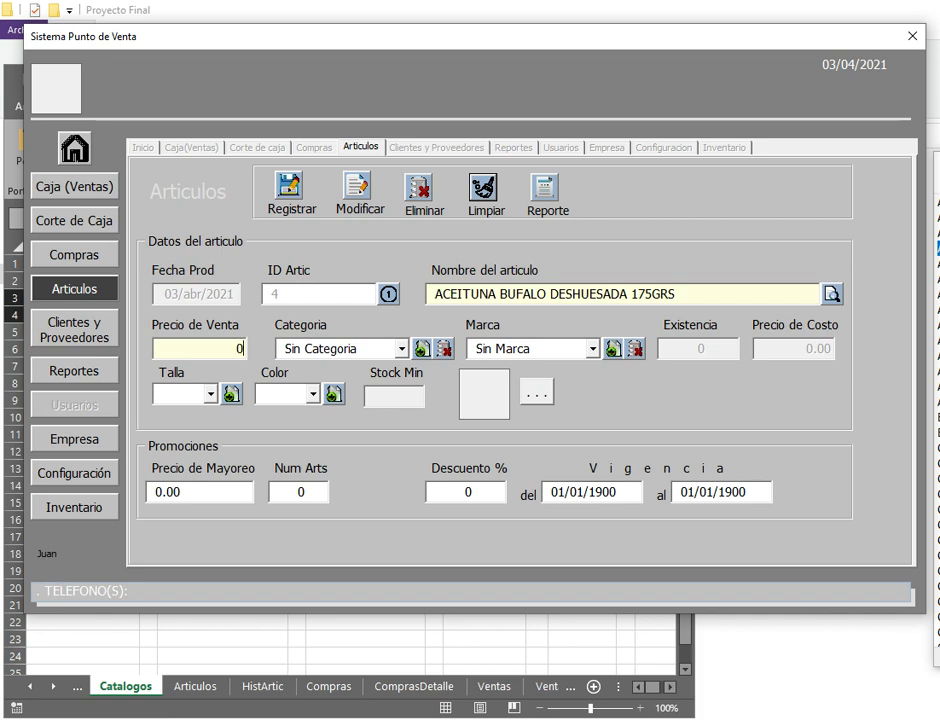
pyautogui.press('Tab')
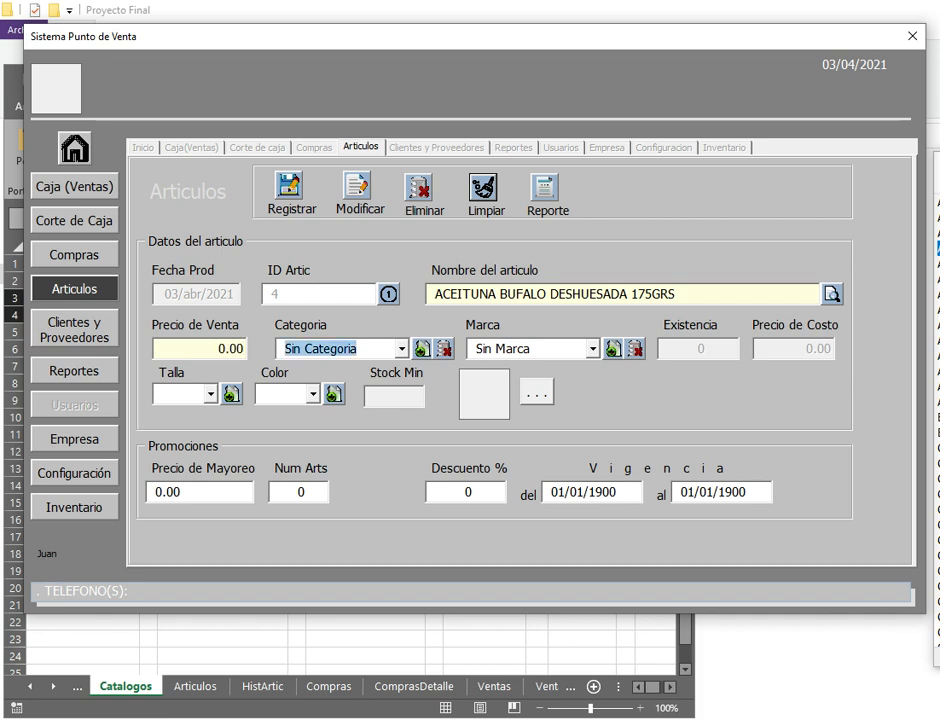
pyautogui.click(401, 349)
pyautogui.click(325, 385)
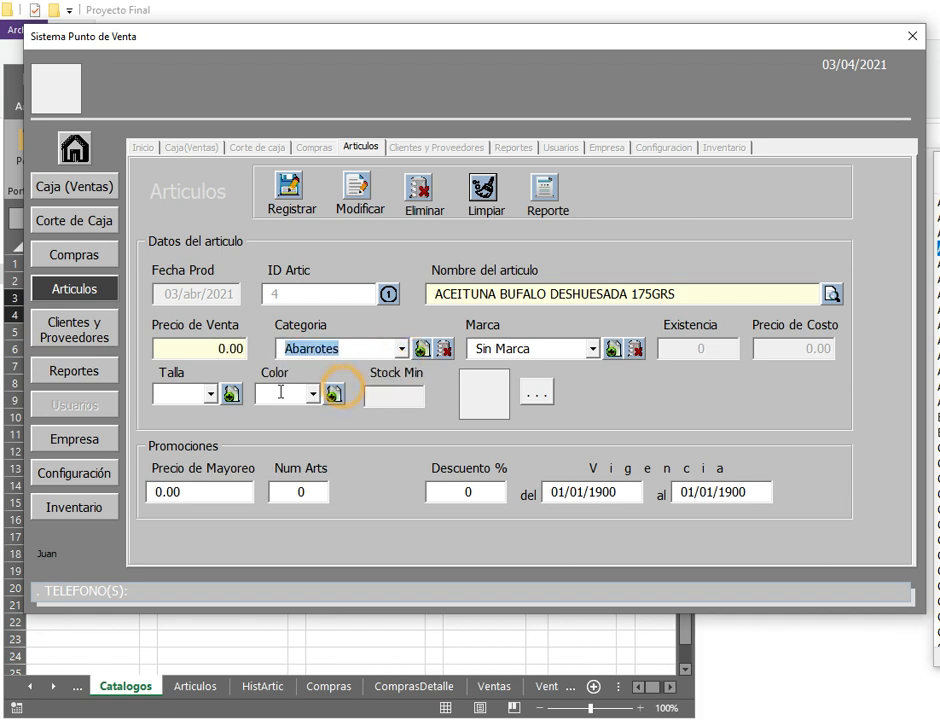
# Step: Set its minimum stock to 5 and register the article
pyautogui.click(403, 400)
pyautogui.write('3')
pyautogui.press('BackSpace')
pyautogui.write('5')
pyautogui.press('Tab')
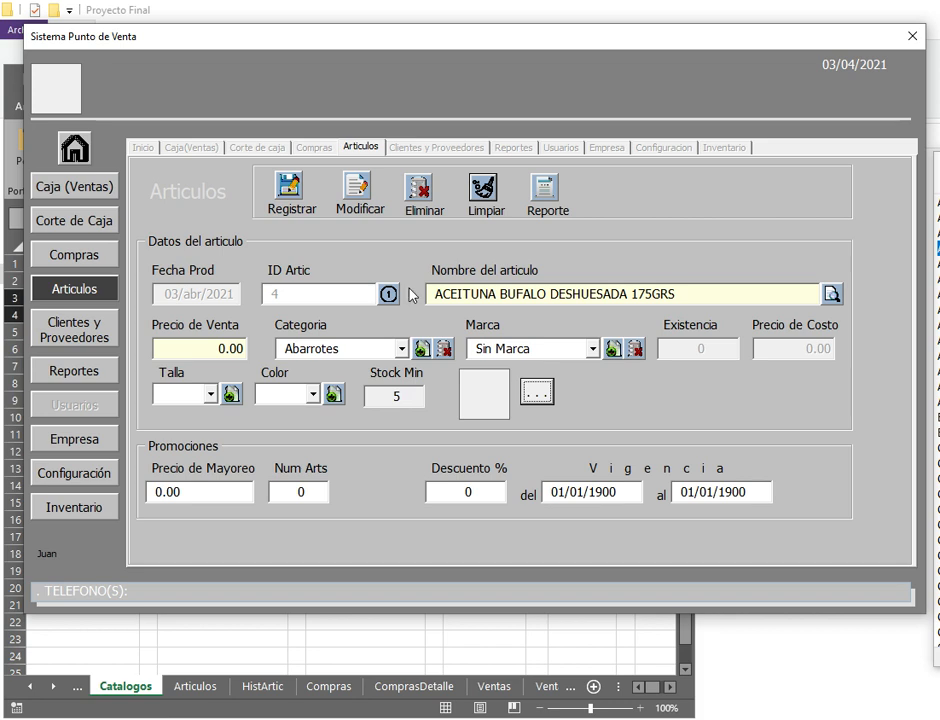
pyautogui.click(290, 205)
pyautogui.click(811, 514)
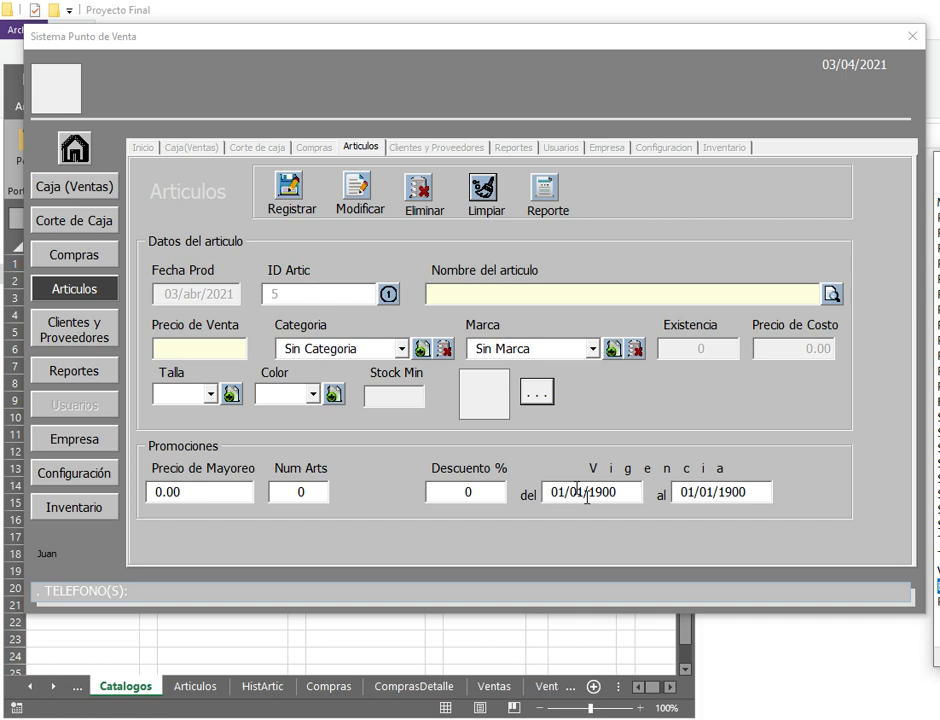
# Step: Enter article BOTAS DE PIEL PARA DAMA in category Calzada Dama
pyautogui.click(453, 292)
pyautogui.write('BOTAS DE PIEL PARA DAMA')
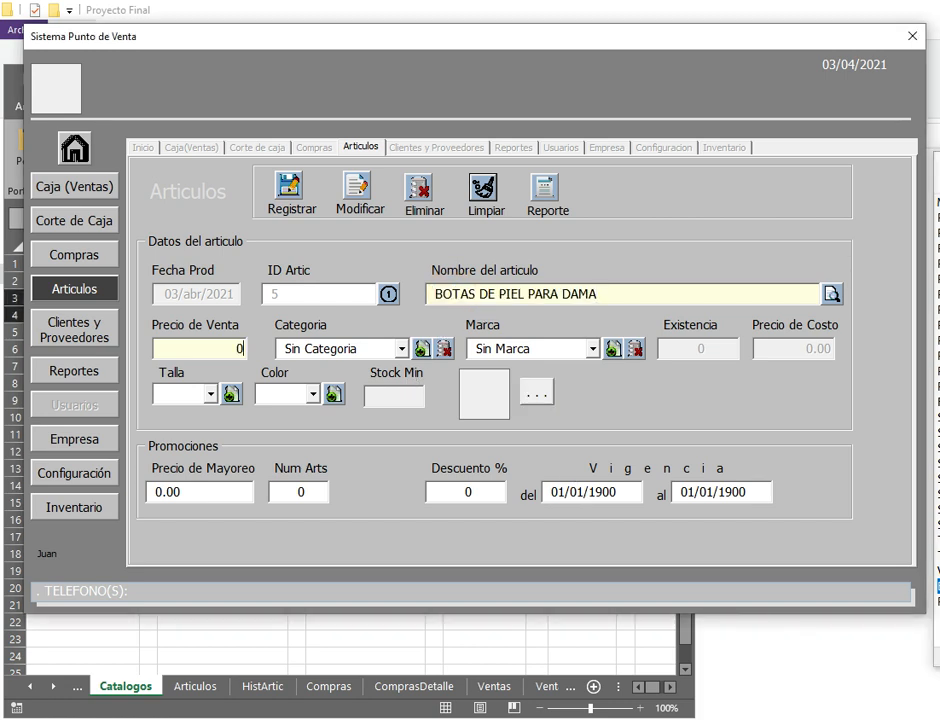
pyautogui.click(380, 348)
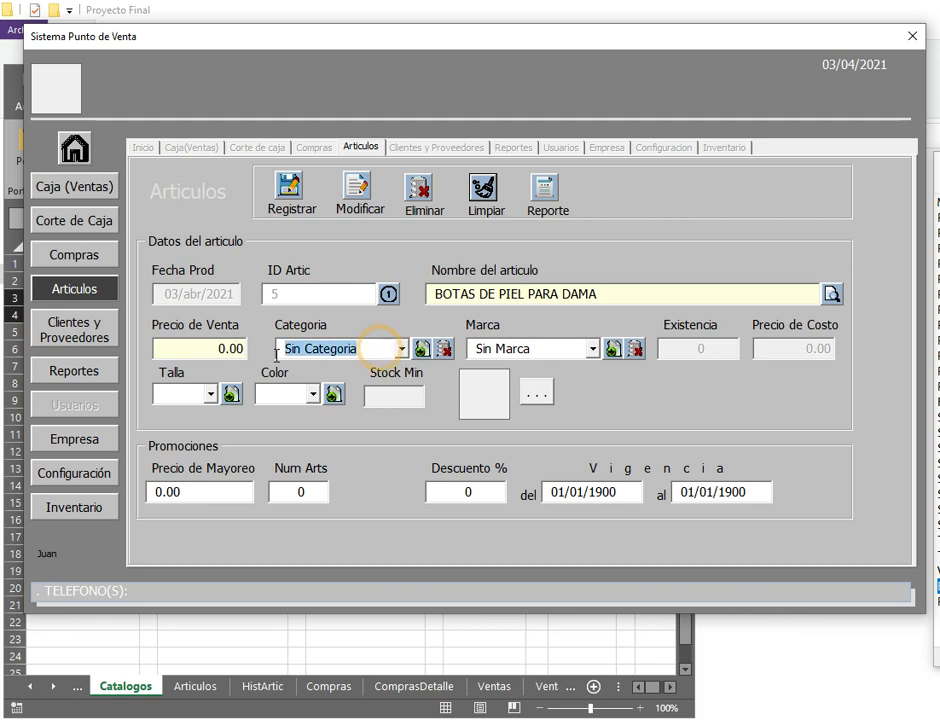
pyautogui.click(370, 349)
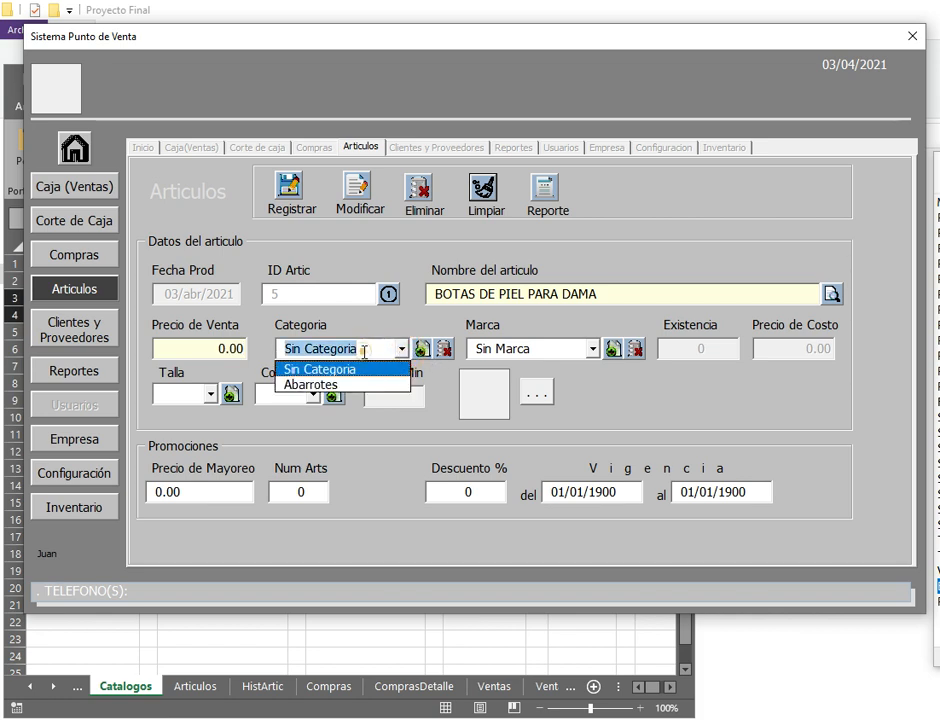
pyautogui.click(378, 347)
pyautogui.moveTo(378, 347); pyautogui.dragTo(255, 361)
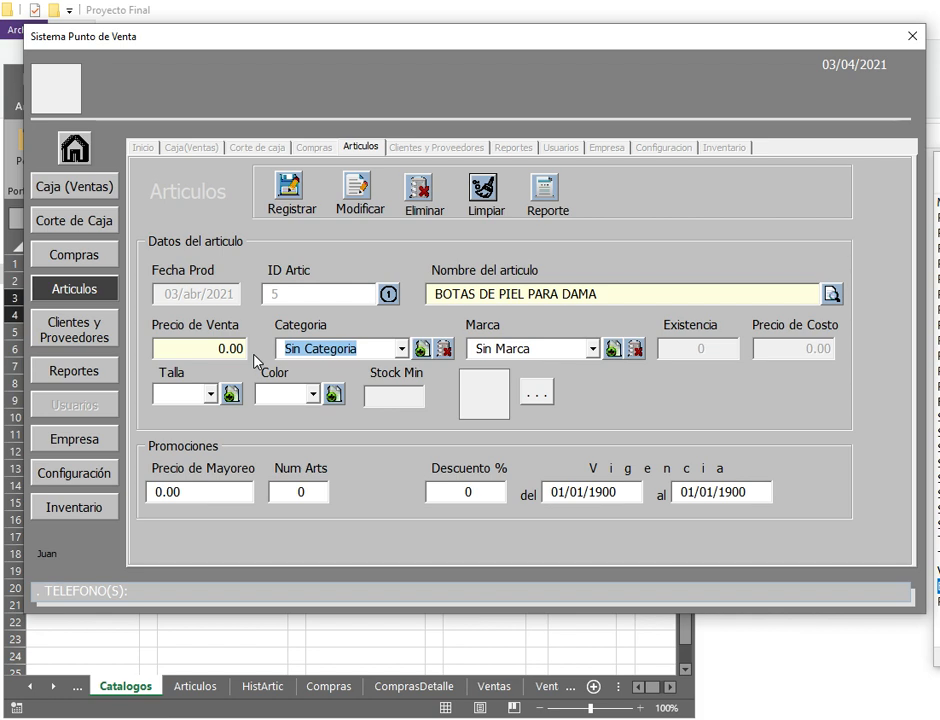
pyautogui.write('Calzada Dama')
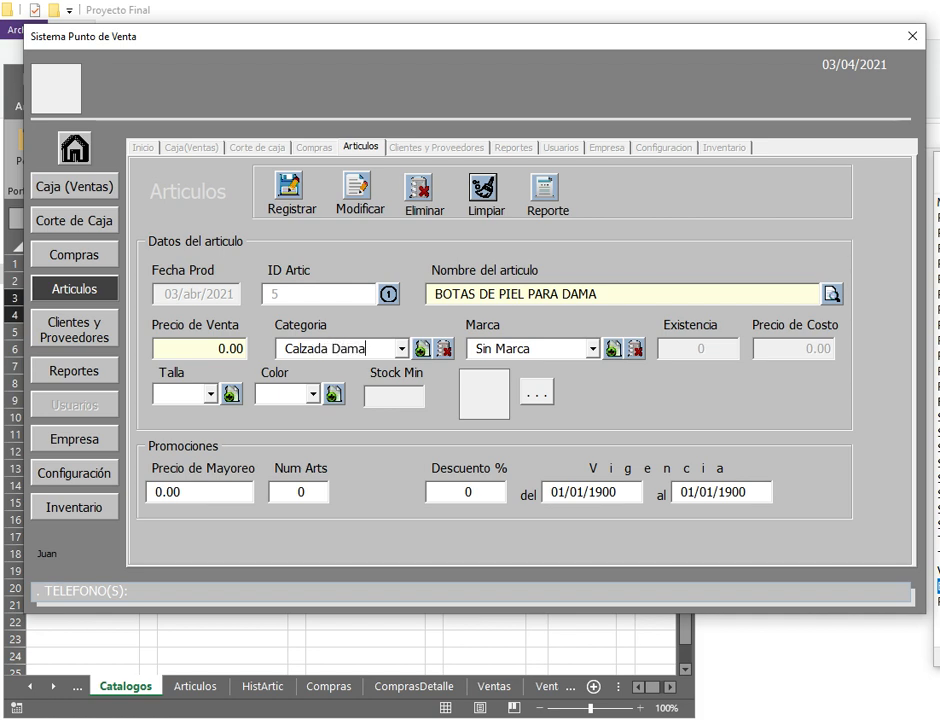
pyautogui.press('Tab')
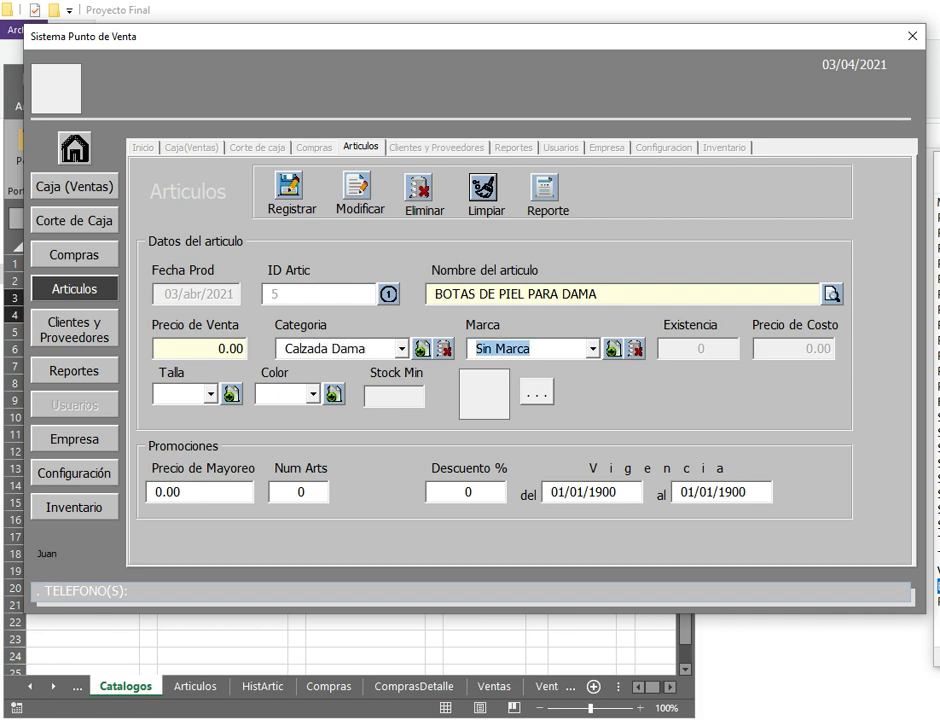
# Step: Give the boots size 3, colour Negro and minimum stock 1, then register them
pyautogui.click(212, 395)
pyautogui.click(168, 414)
pyautogui.click(314, 395)
pyautogui.click(293, 414)
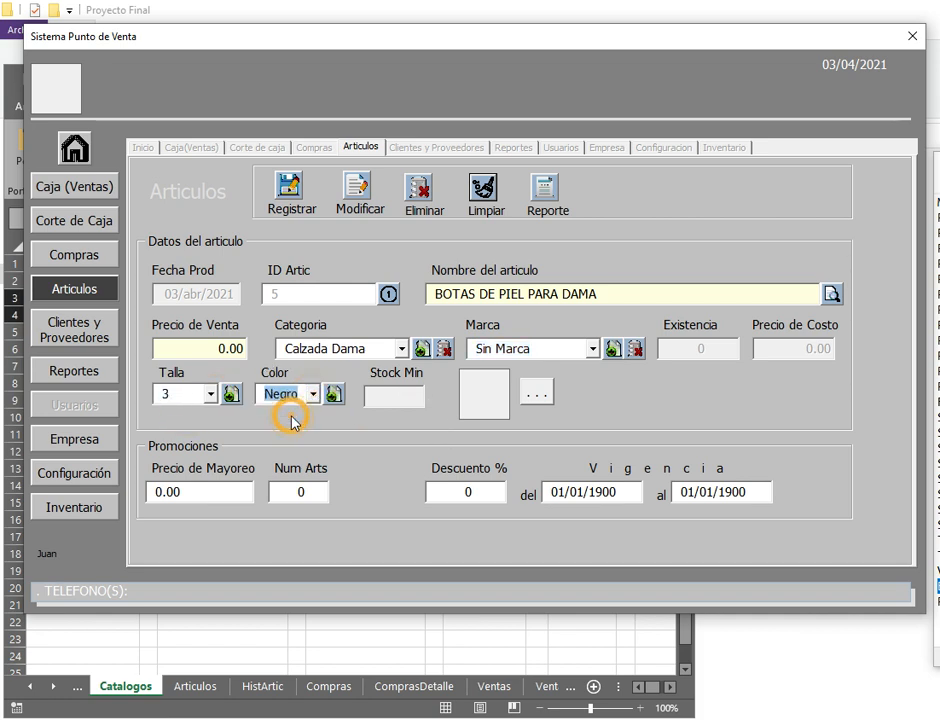
pyautogui.click(398, 392)
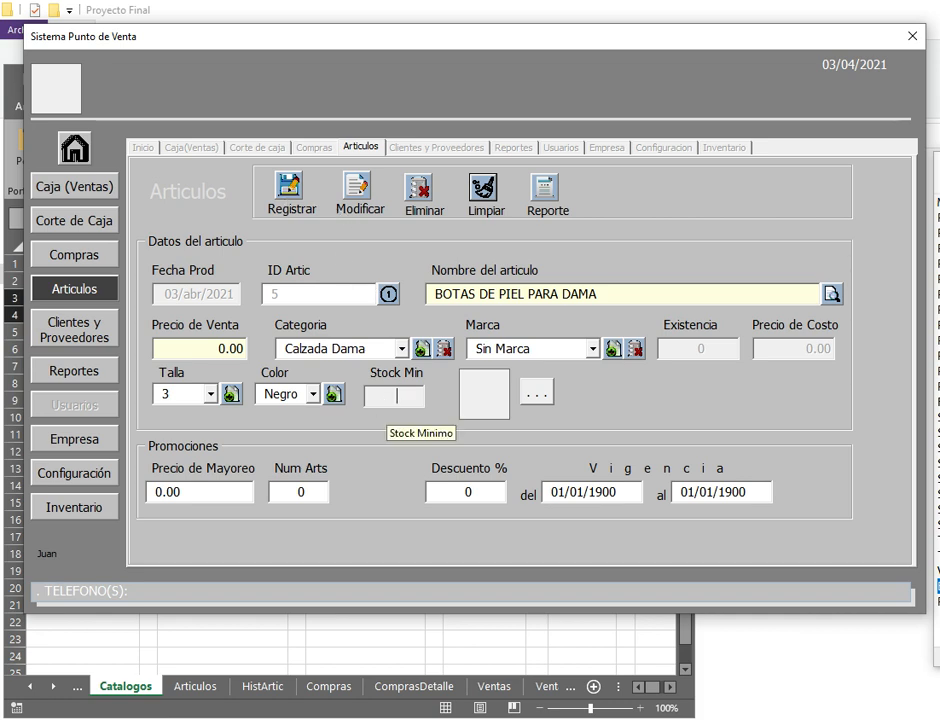
pyautogui.write('1')
pyautogui.press('Tab')
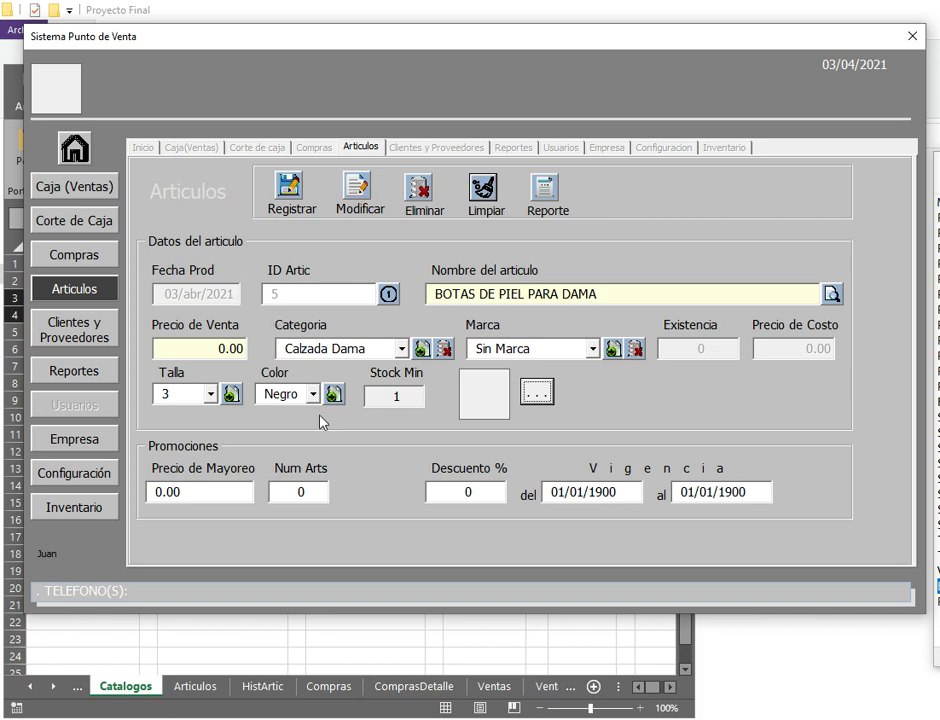
pyautogui.click(298, 190)
# Step: Confirm the boots record, then attach CAPULLO.jpg to ACEITE CAPULLO CANOLA 840ML and save
pyautogui.press('Return')
pyautogui.click(833, 293)
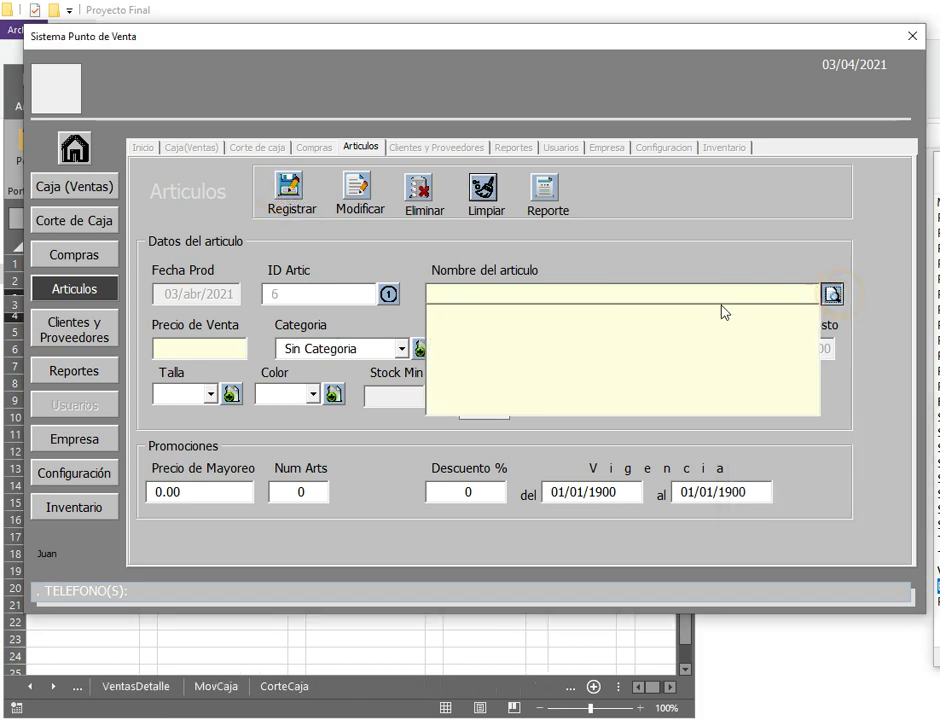
pyautogui.click(484, 308)
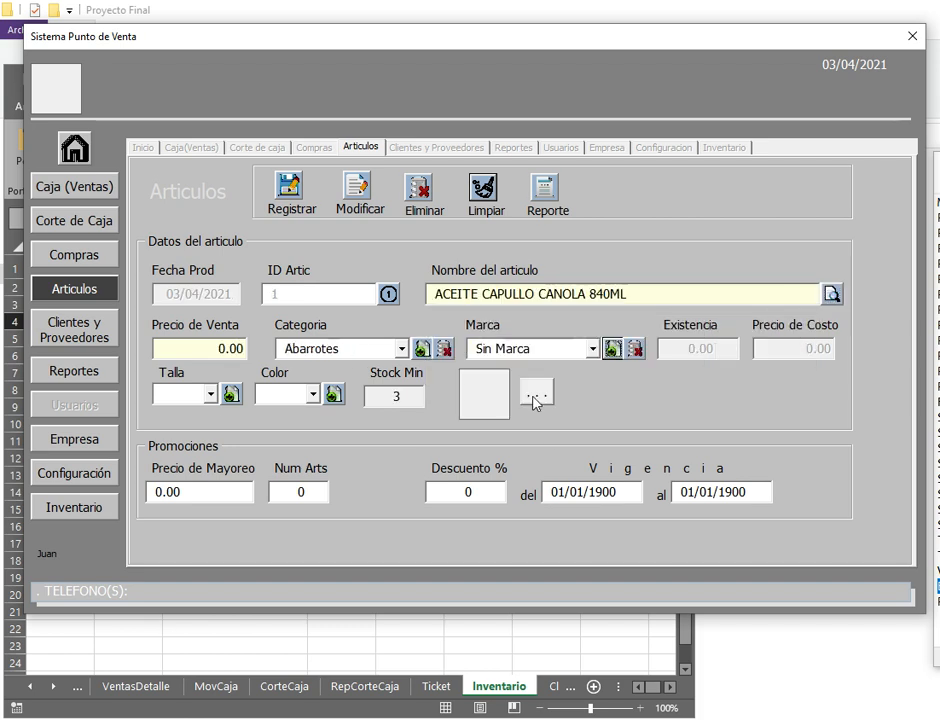
pyautogui.click(535, 396)
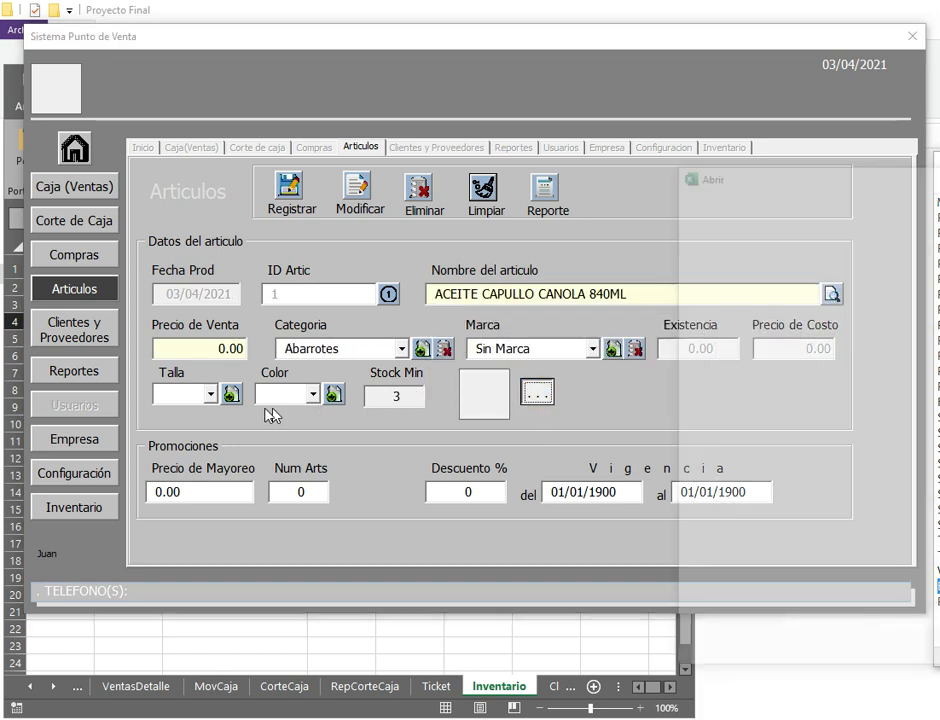
pyautogui.click(746, 420)
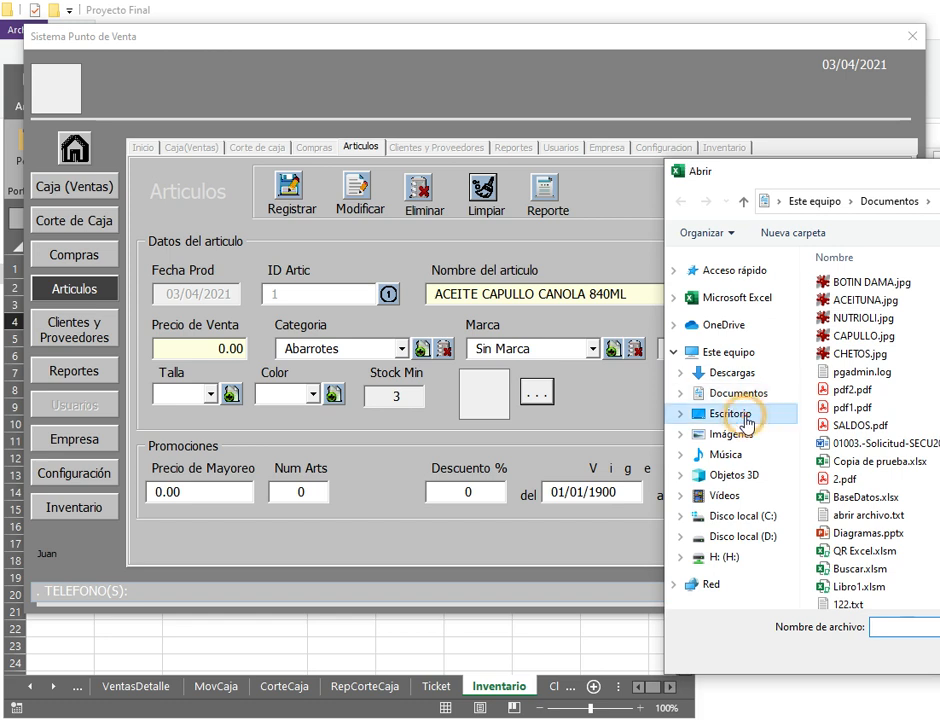
pyautogui.doubleClick(938, 285)
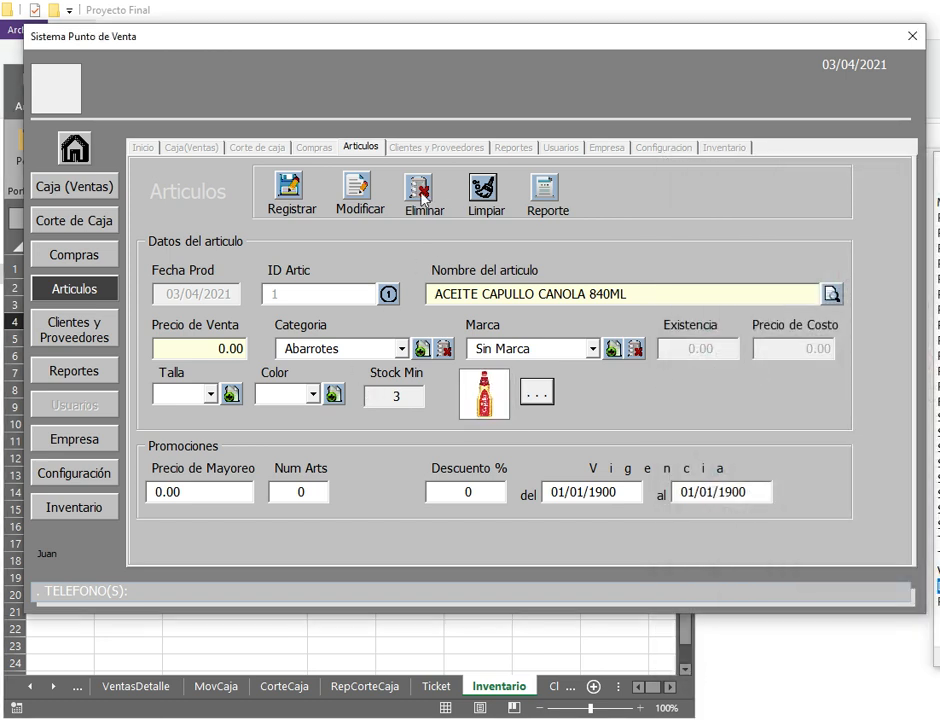
pyautogui.click(362, 197)
pyautogui.press('Return')
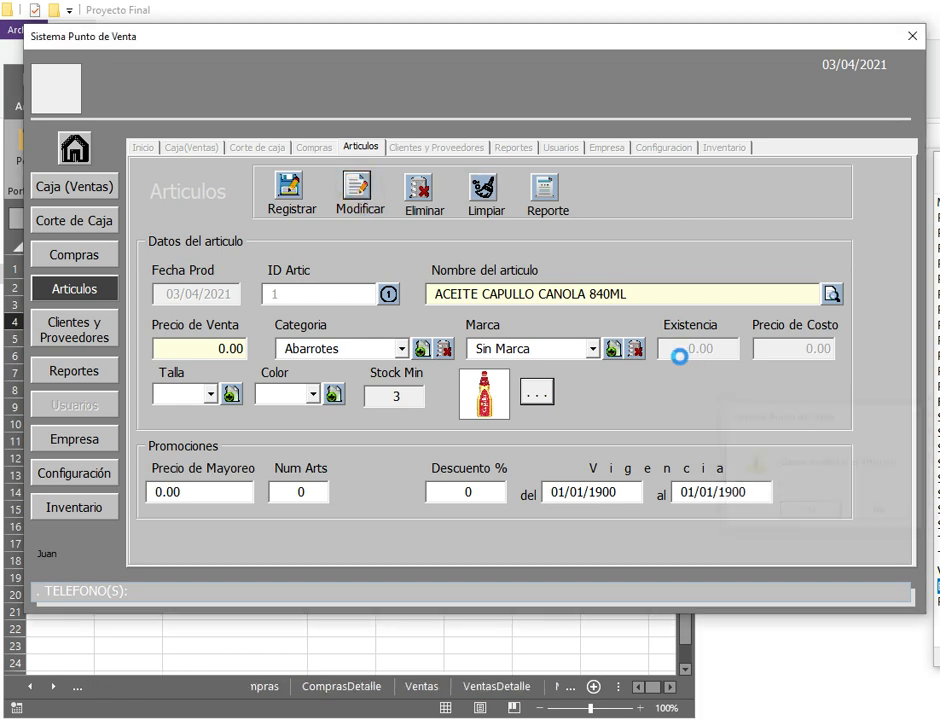
pyautogui.press('Return')
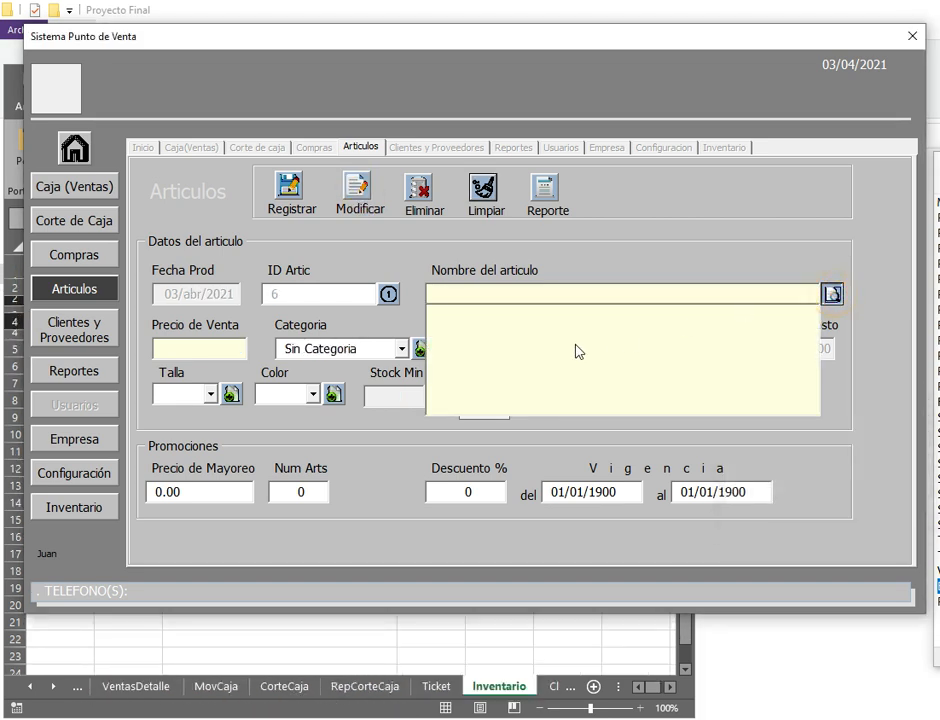
# Step: Attach BOTIN DAMA.jpg as the picture of BOTAS DE PIEL PARA DAMA and save
pyautogui.click(470, 355)
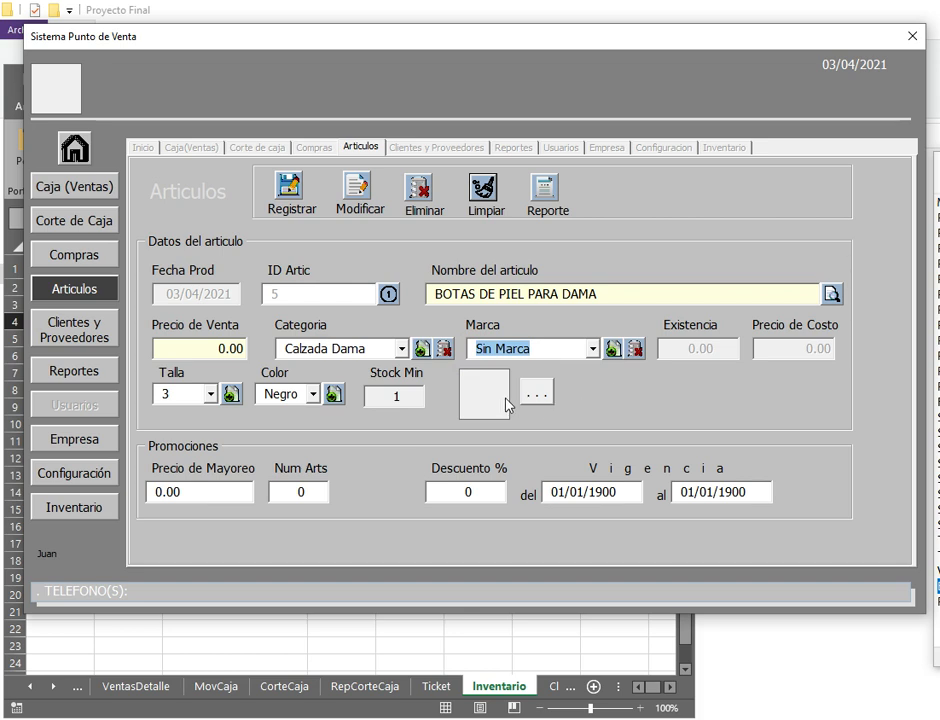
pyautogui.click(534, 395)
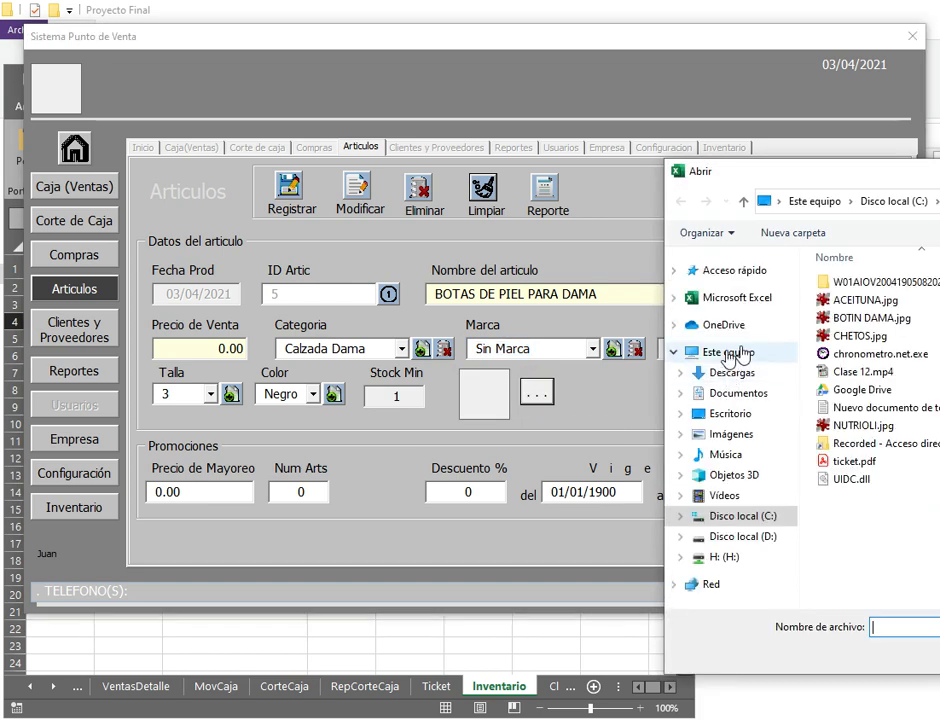
pyautogui.doubleClick(857, 318)
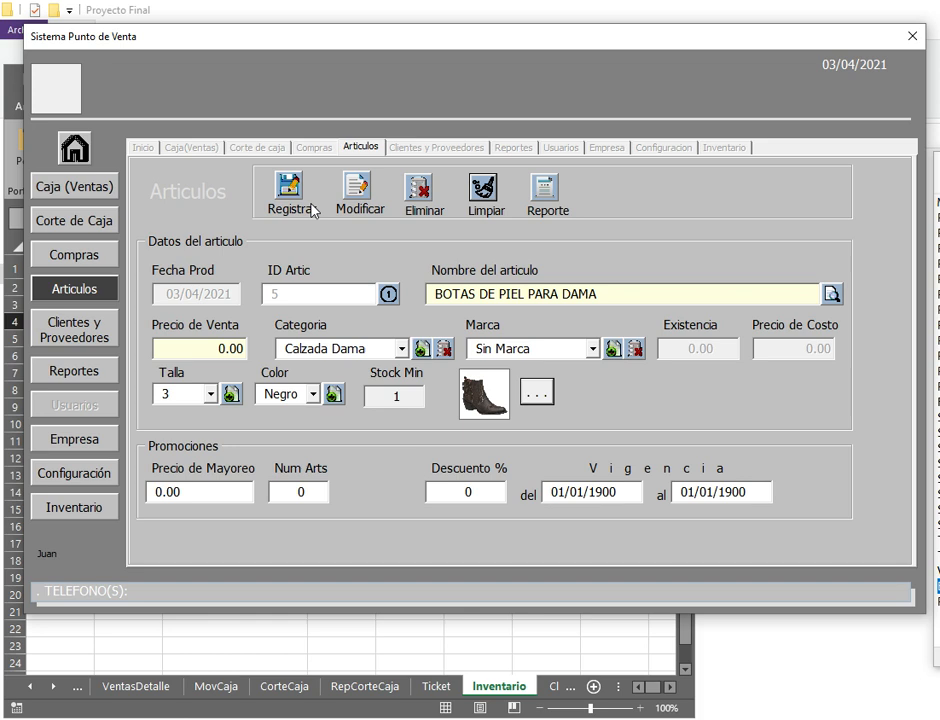
pyautogui.click(358, 195)
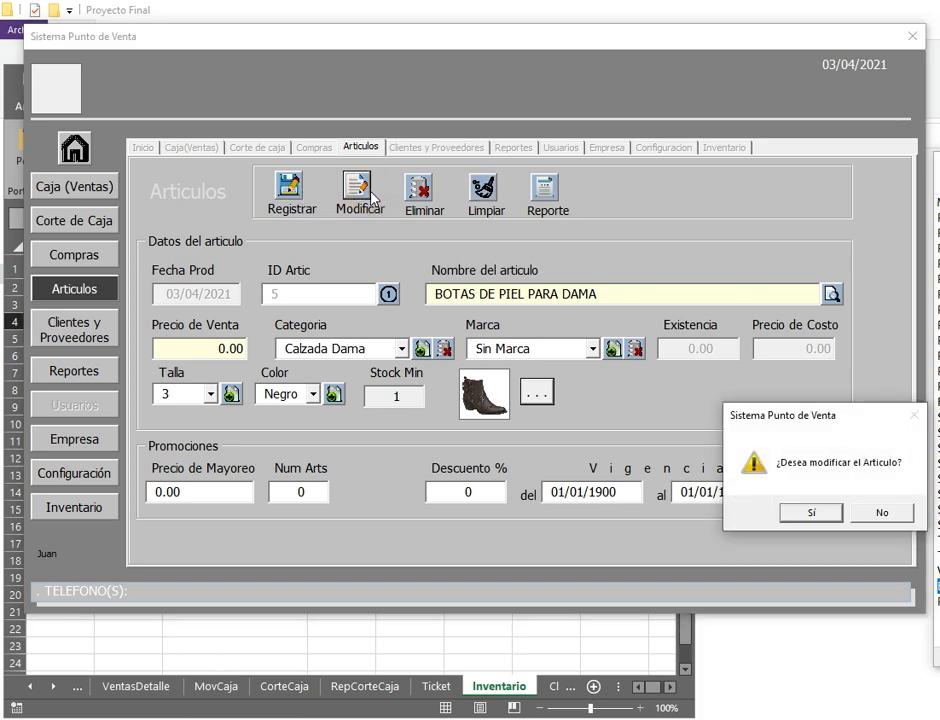
pyautogui.click(795, 511)
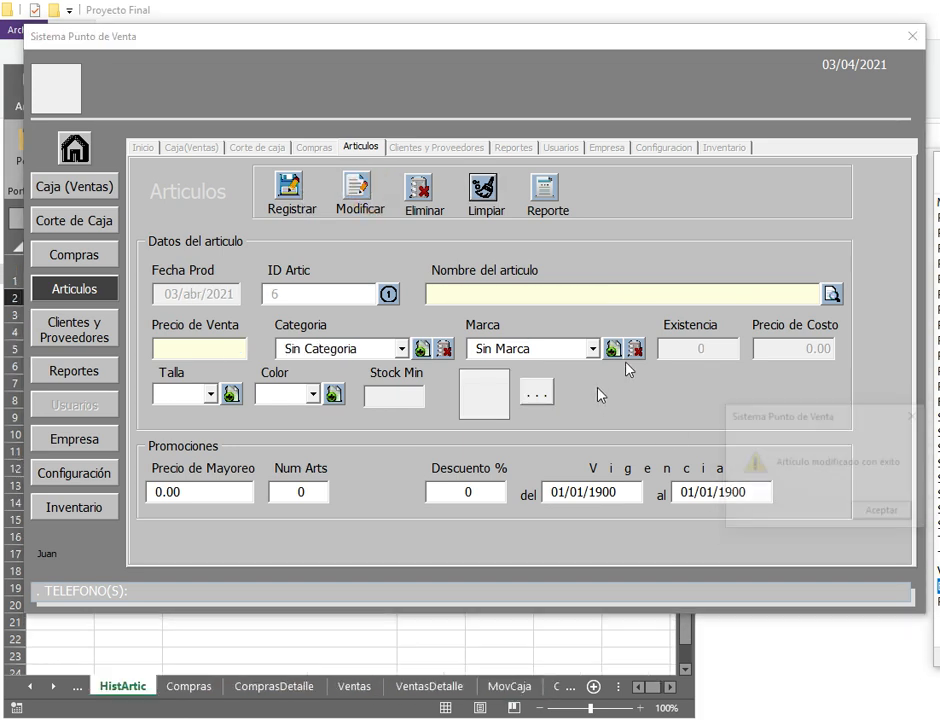
pyautogui.press('Return')
# Step: Reload ACEITE CAPULLO CANOLA 840ML to check its picture
pyautogui.click(831, 293)
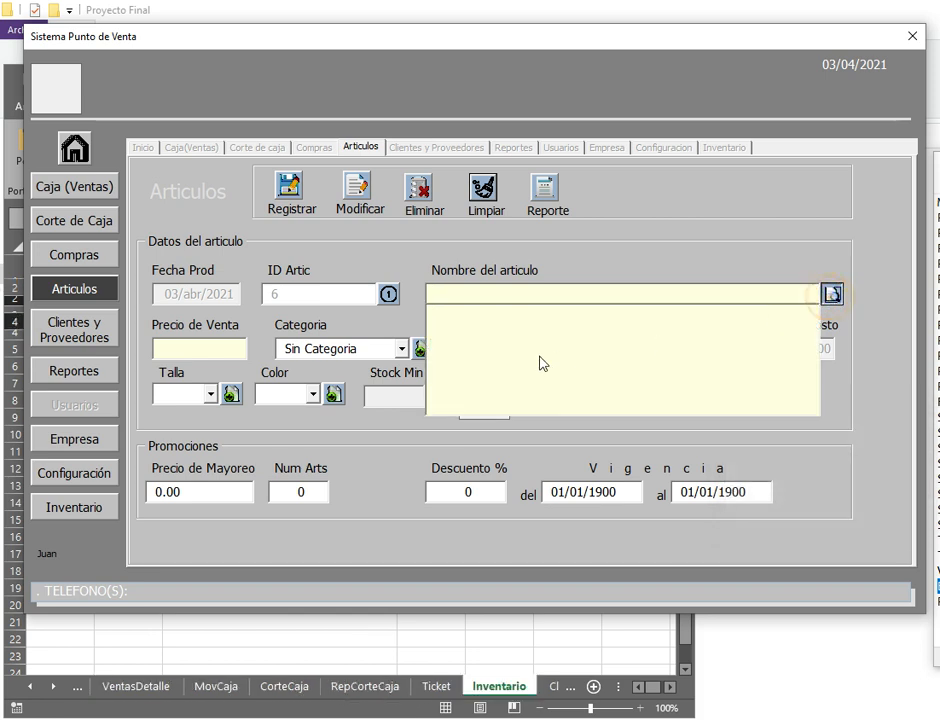
pyautogui.click(483, 310)
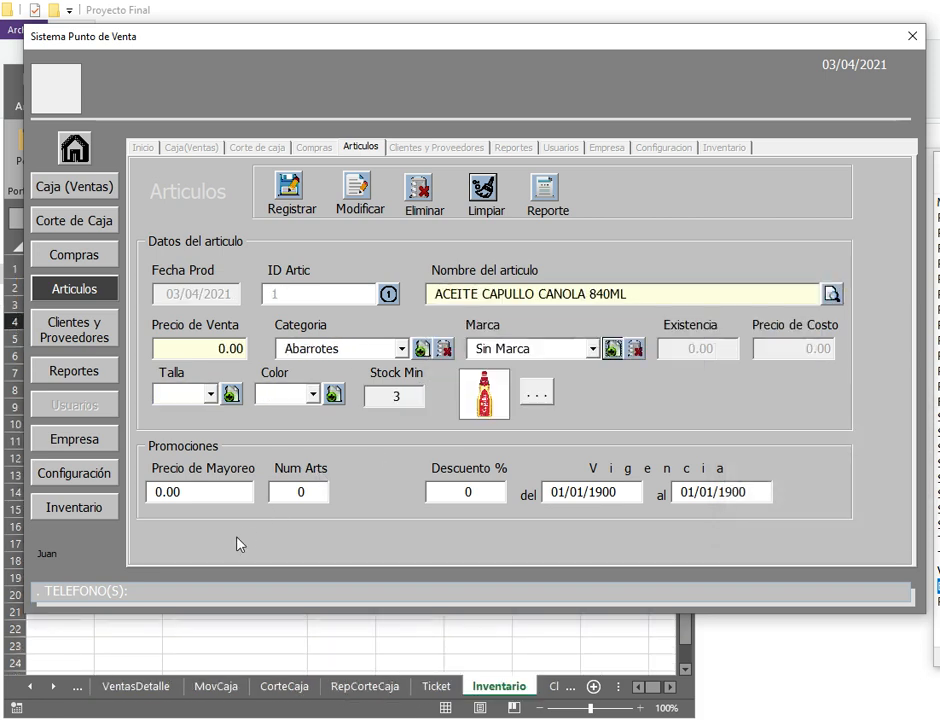
pyautogui.doubleClick(190, 492)
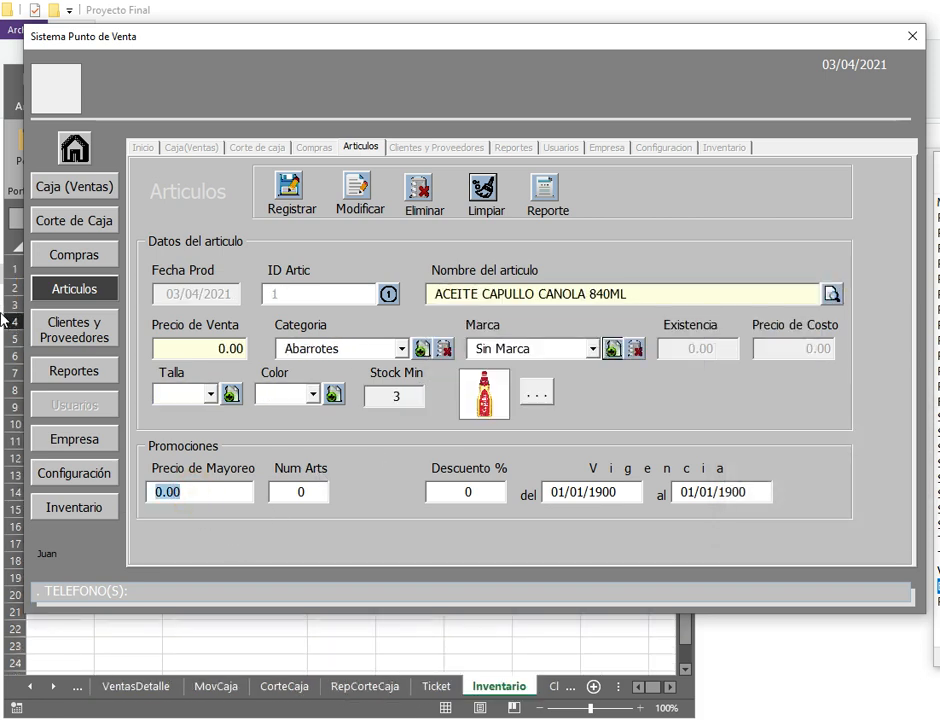
pyautogui.click(79, 258)
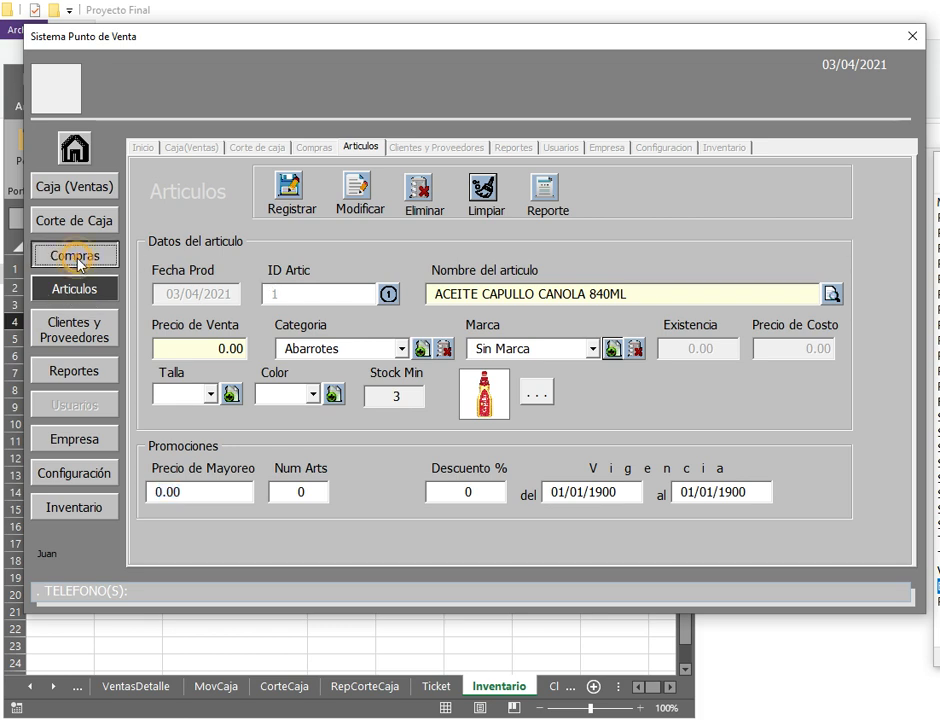
# Step: Start purchase 4654 dated 01/04/2021 from PROVEEDOR DEL CENTRO SA, paid Efectivo, with canola oil selected
pyautogui.click(224, 290)
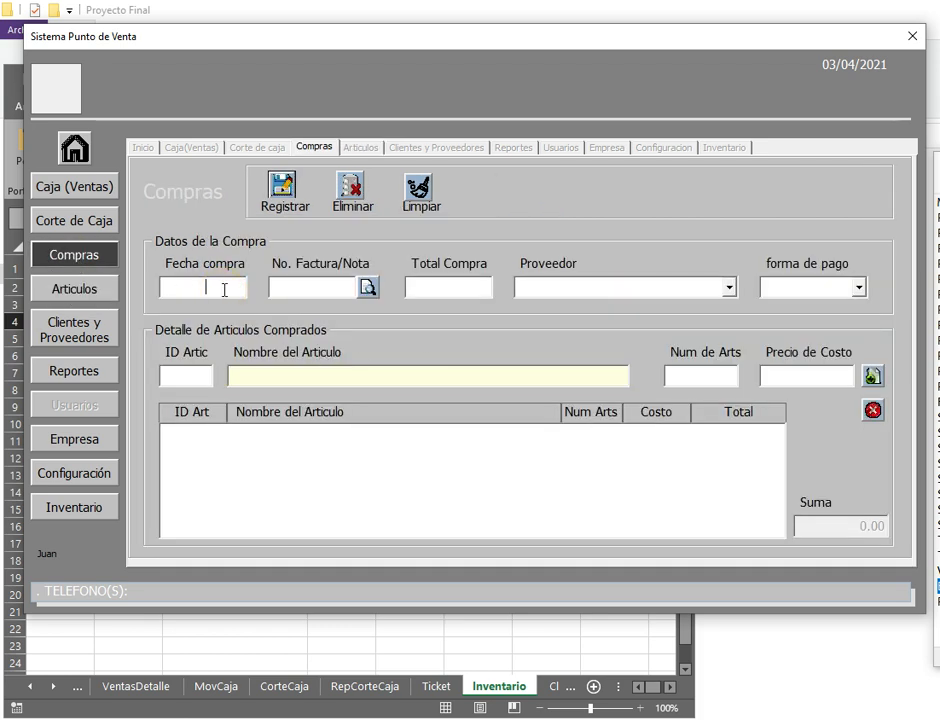
pyautogui.write('01/04')
pyautogui.press('Tab')
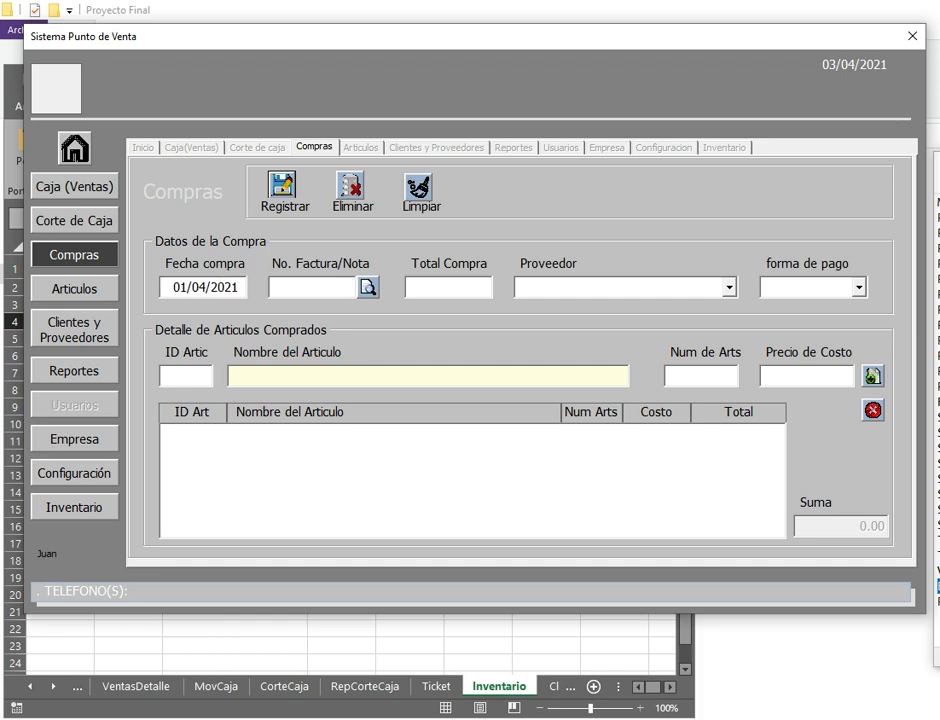
pyautogui.write('4654')
pyautogui.click(728, 288)
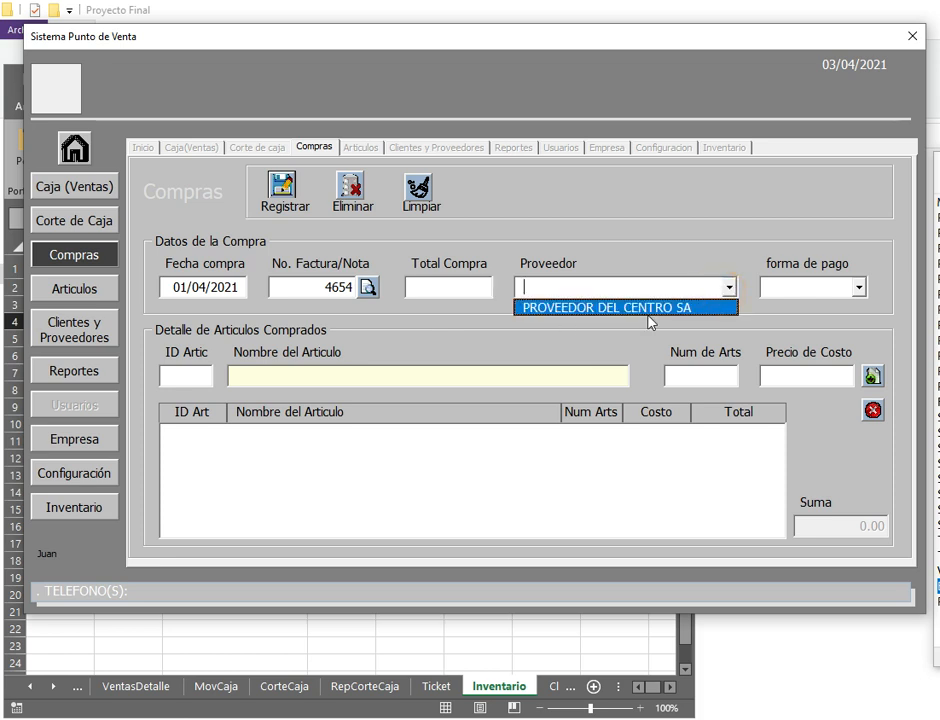
pyautogui.click(614, 308)
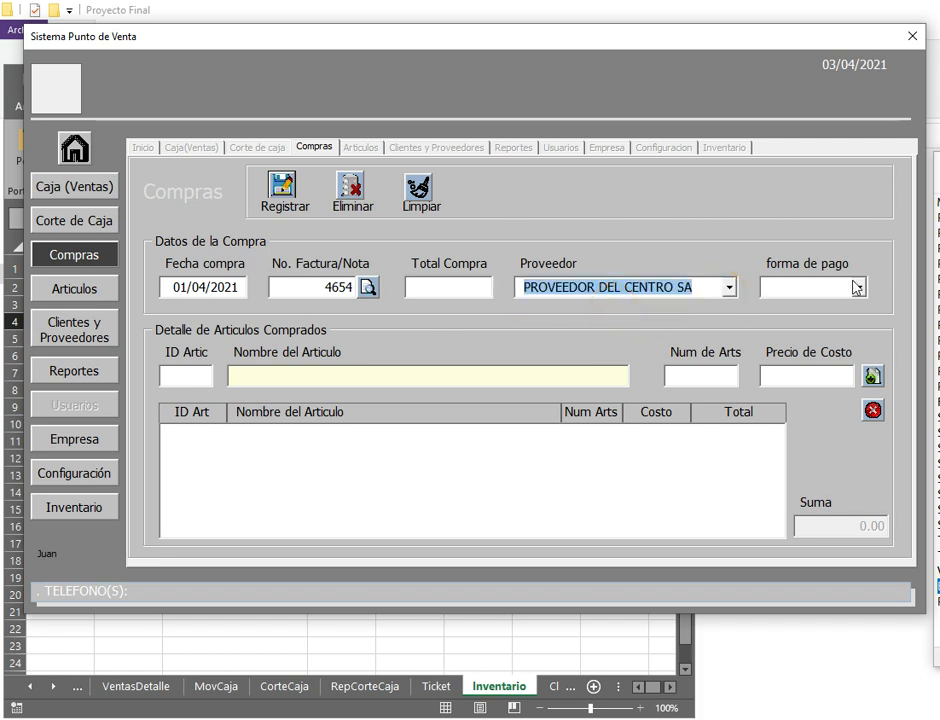
pyautogui.click(858, 287)
pyautogui.click(800, 303)
pyautogui.click(361, 377)
pyautogui.write('A')
pyautogui.click(321, 394)
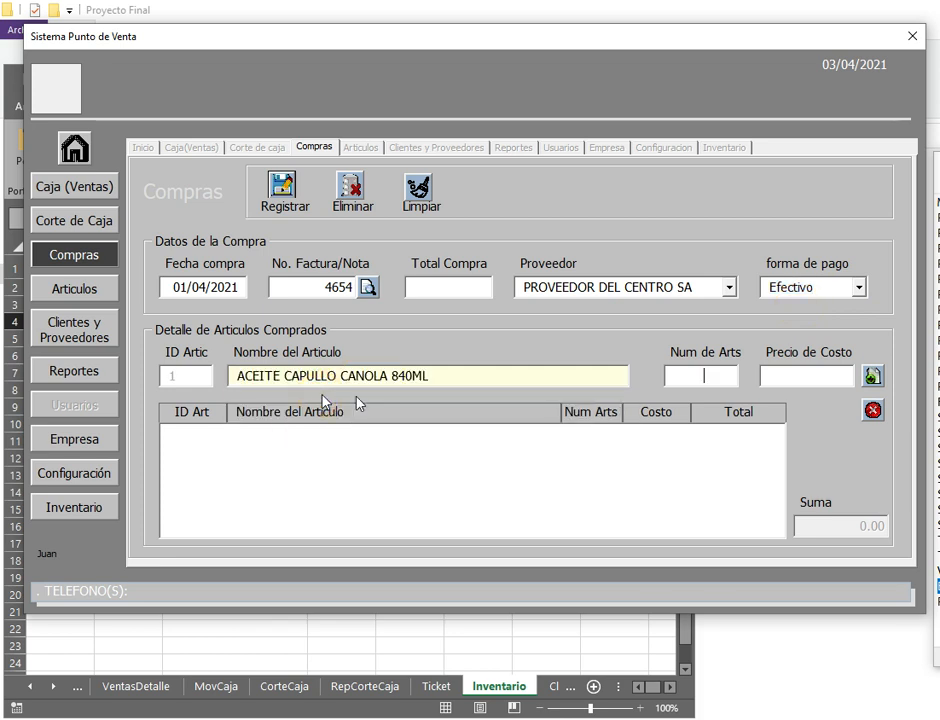
# Step: Add canola oil (10 at 18) and ACEITE NUTRIOLI 850ML (19) to the purchase
pyautogui.write('10')
pyautogui.press('Return')
pyautogui.write('18')
pyautogui.click(873, 377)
pyautogui.click(335, 405)
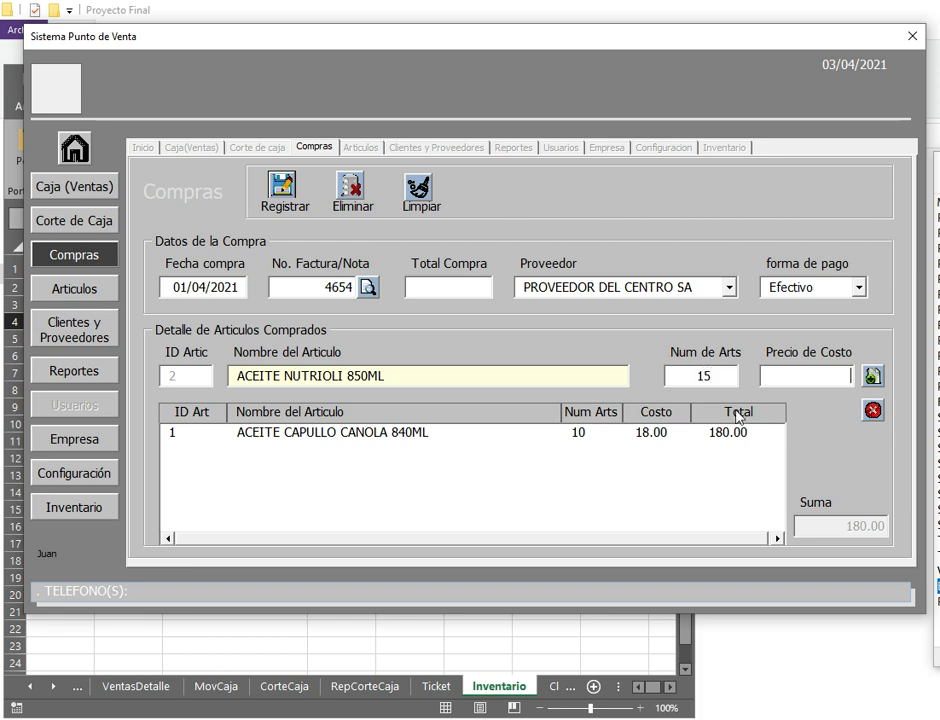
pyautogui.write('19')
pyautogui.click(872, 377)
# Step: Add ACEITE DE OLIVA SAN LUCAS 250ML (15 at 22) and ACEITUNA BUFALO DESHUESADA 175GRS (14)
pyautogui.click(293, 415)
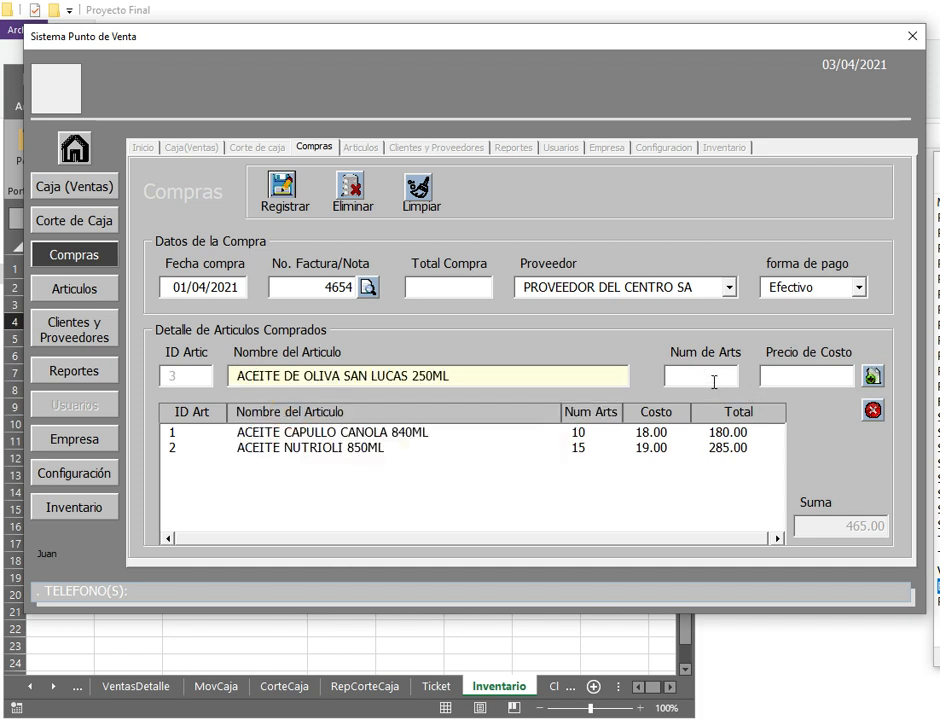
pyautogui.write('15')
pyautogui.press('Return')
pyautogui.write('22')
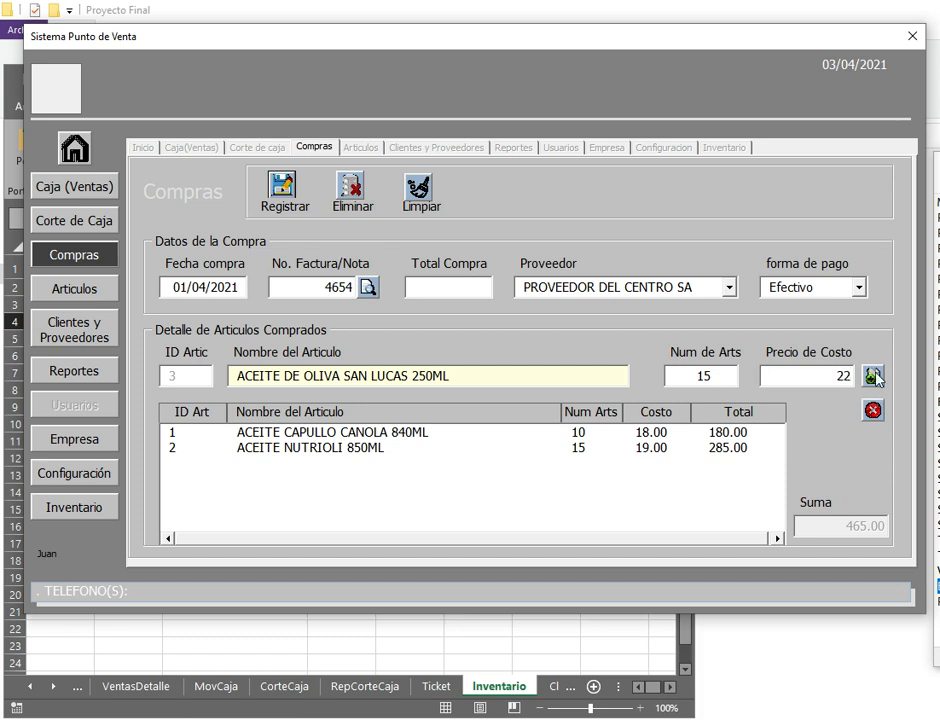
pyautogui.press('Return')
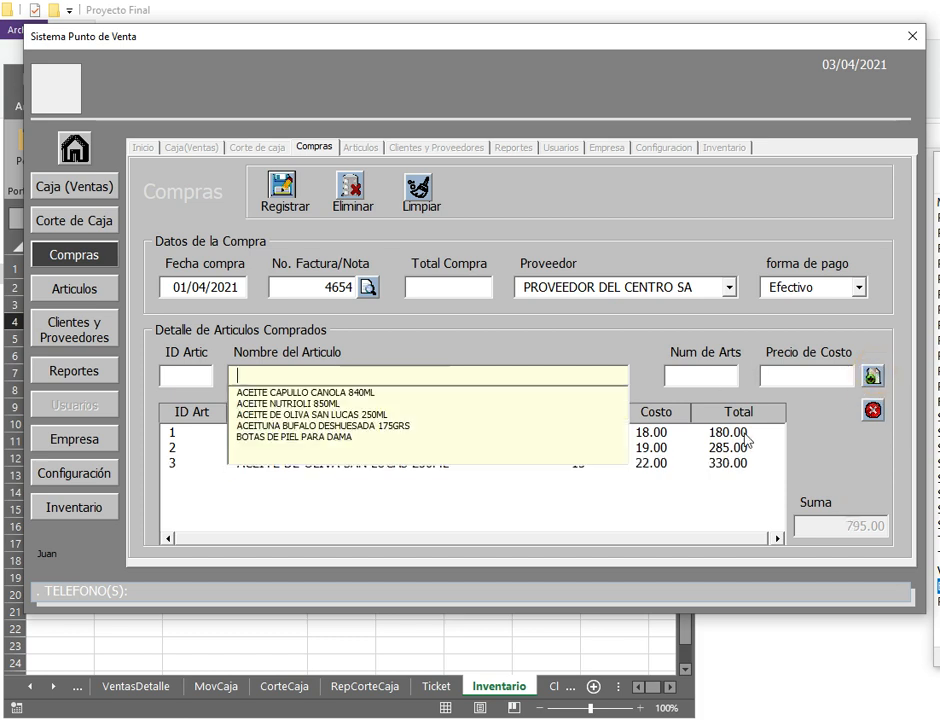
pyautogui.click(316, 425)
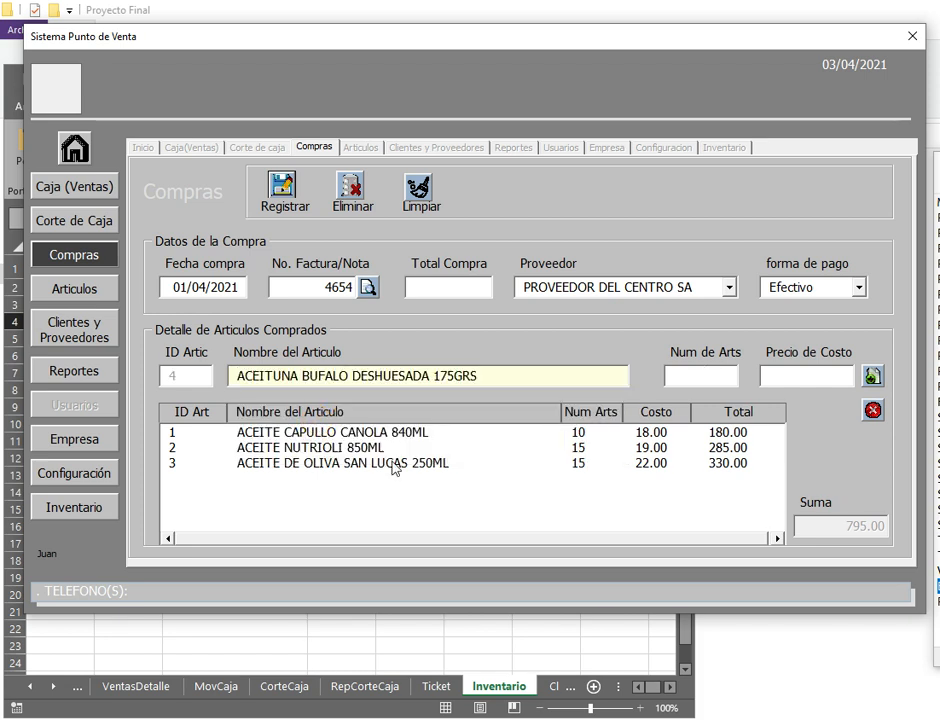
pyautogui.write('14')
pyautogui.press('Return')
pyautogui.click(866, 377)
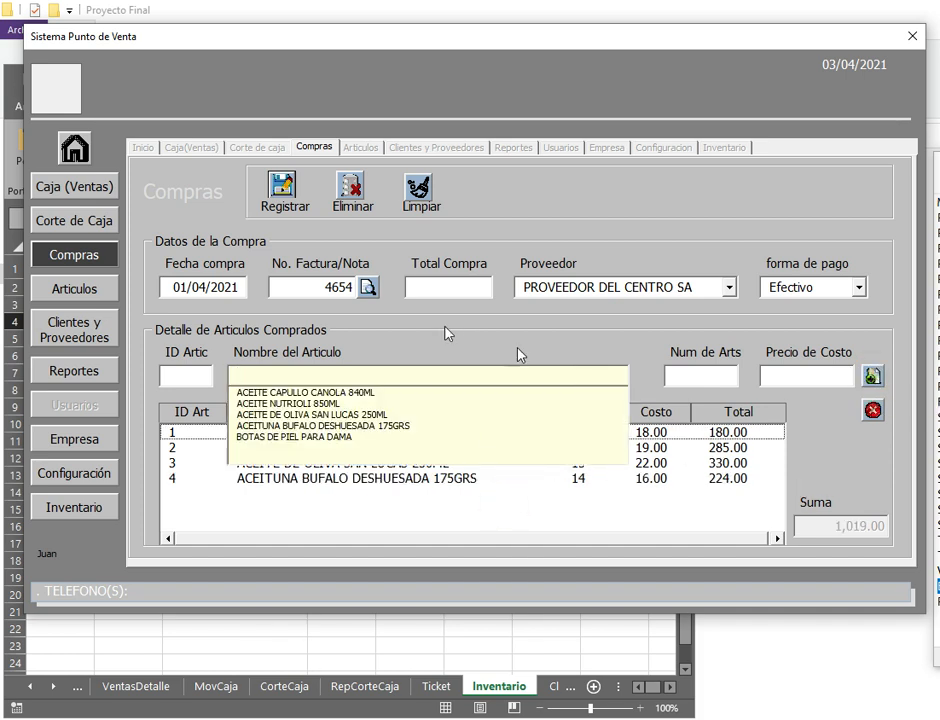
# Step: Enter the 1,019.00 purchase total and register the purchase
pyautogui.click(445, 296)
pyautogui.write('1019')
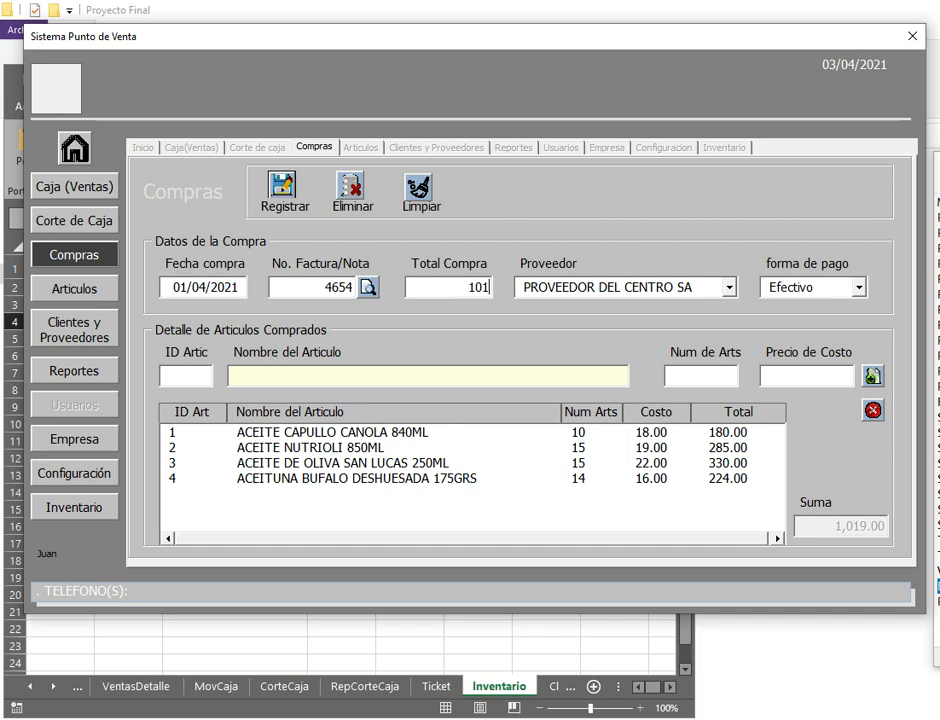
pyautogui.press('Tab')
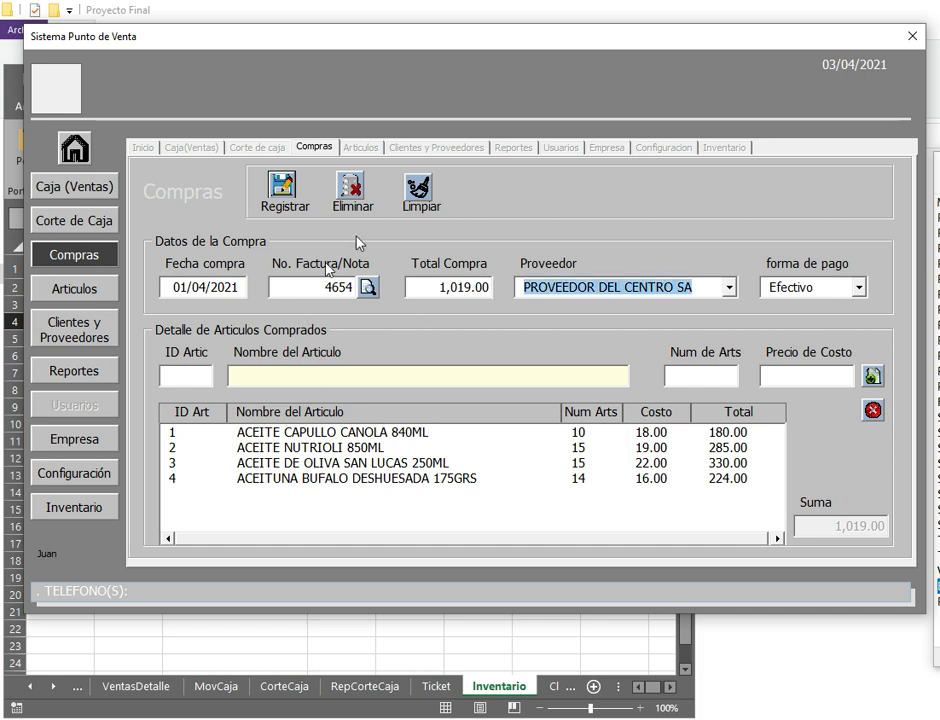
pyautogui.click(280, 195)
pyautogui.press('Return')
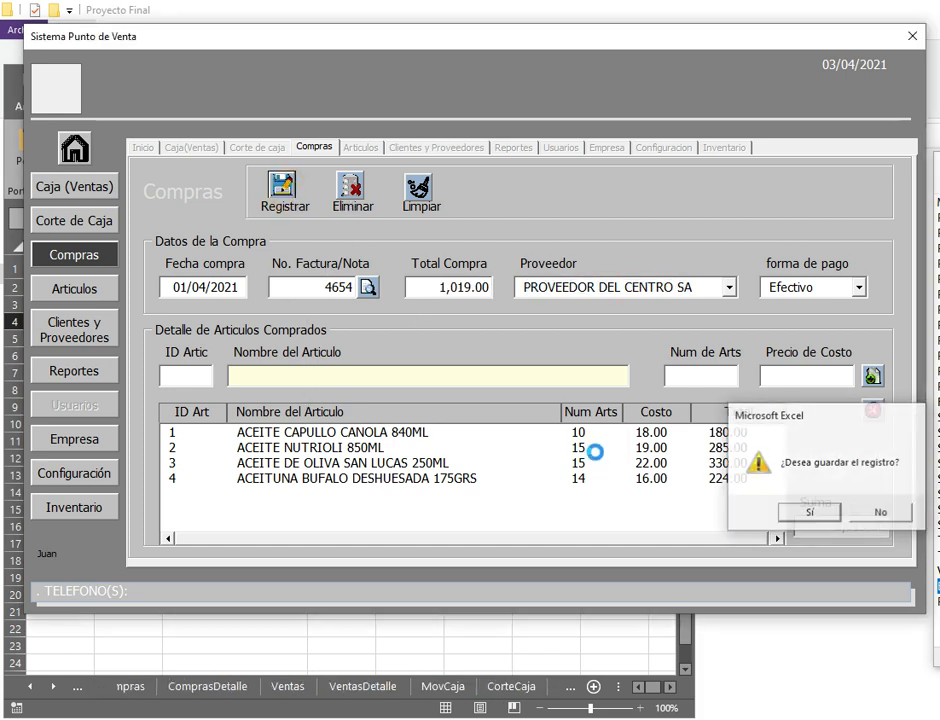
pyautogui.click(242, 293)
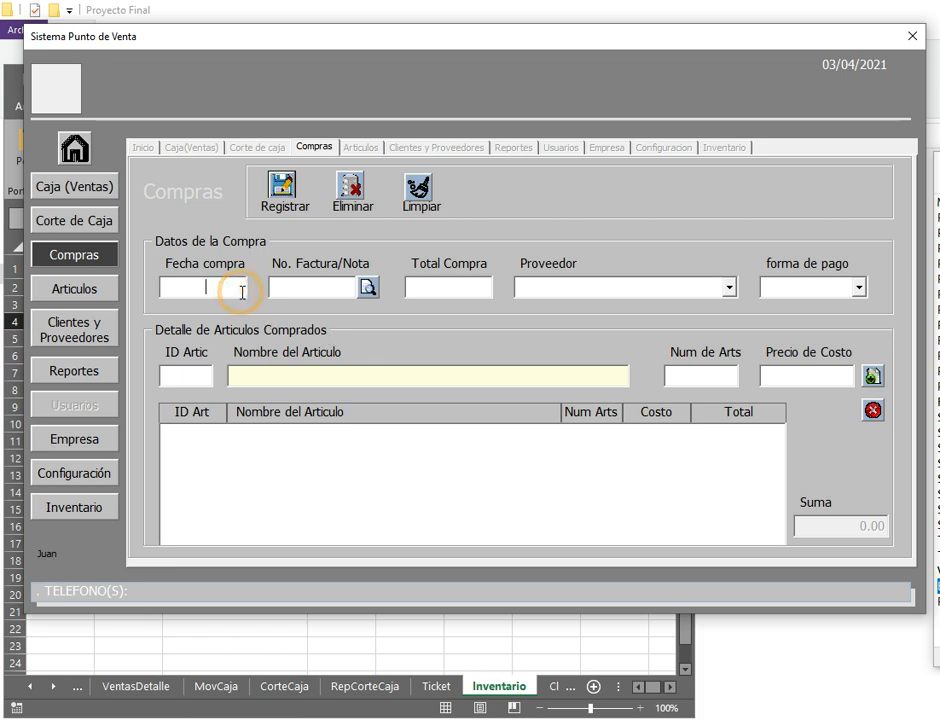
# Step: Fill in purchase 58797 dated 03/04/2021 from PROVEEDOR DEL CENTRO SA, paid Efectivo
pyautogui.write('03/0')
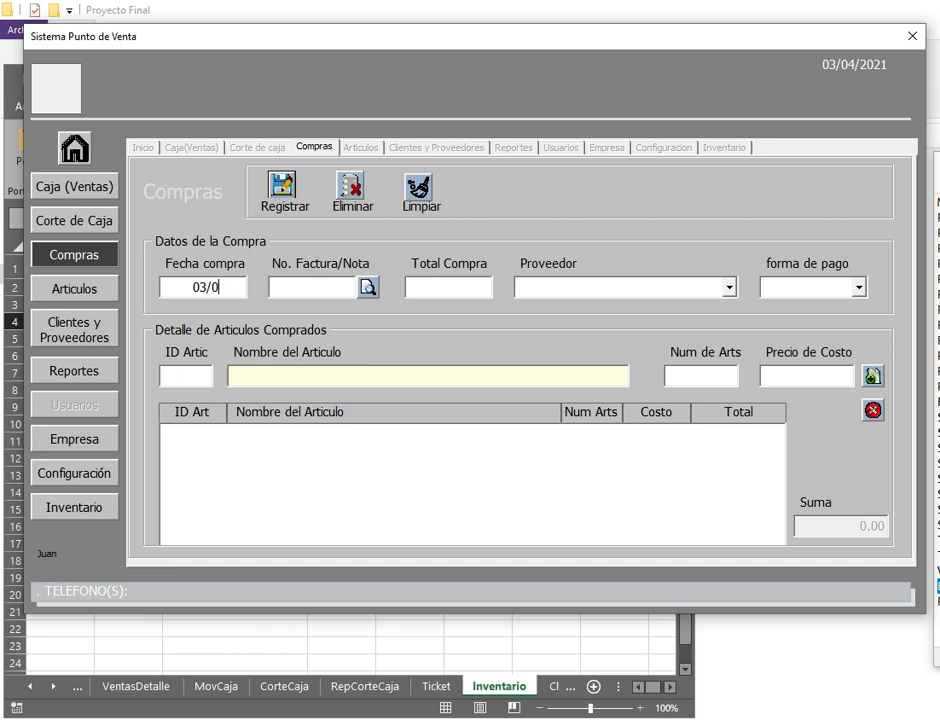
pyautogui.write('4/202158797')
pyautogui.click(728, 287)
pyautogui.click(859, 291)
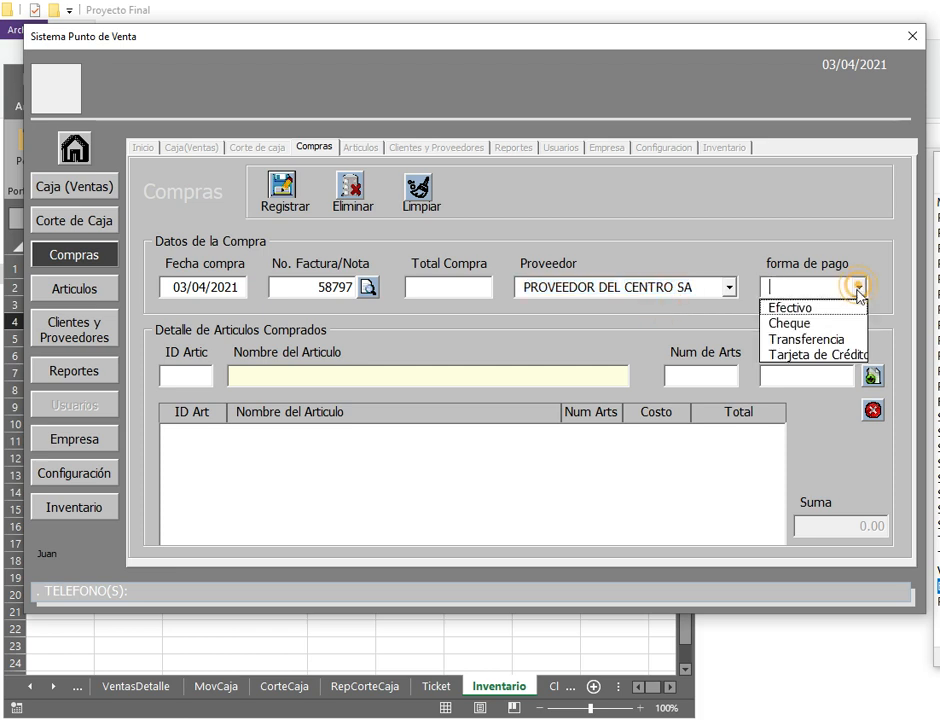
pyautogui.click(799, 306)
# Step: Add a line of 5 BOTAS DE PIEL PARA DAMA to the purchase
pyautogui.click(386, 372)
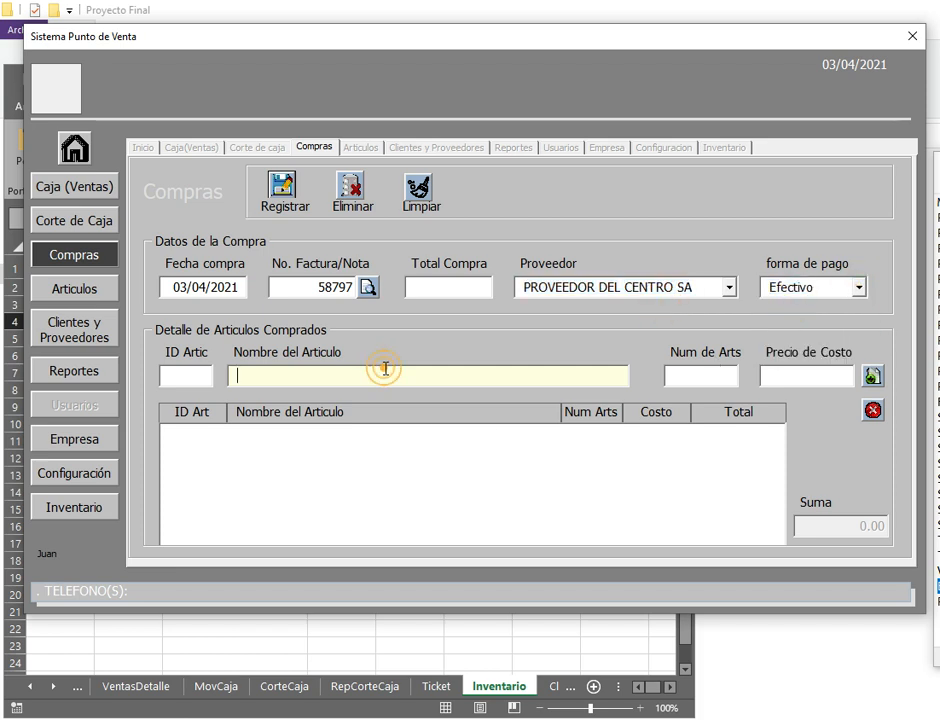
pyautogui.write('B')
pyautogui.click(347, 395)
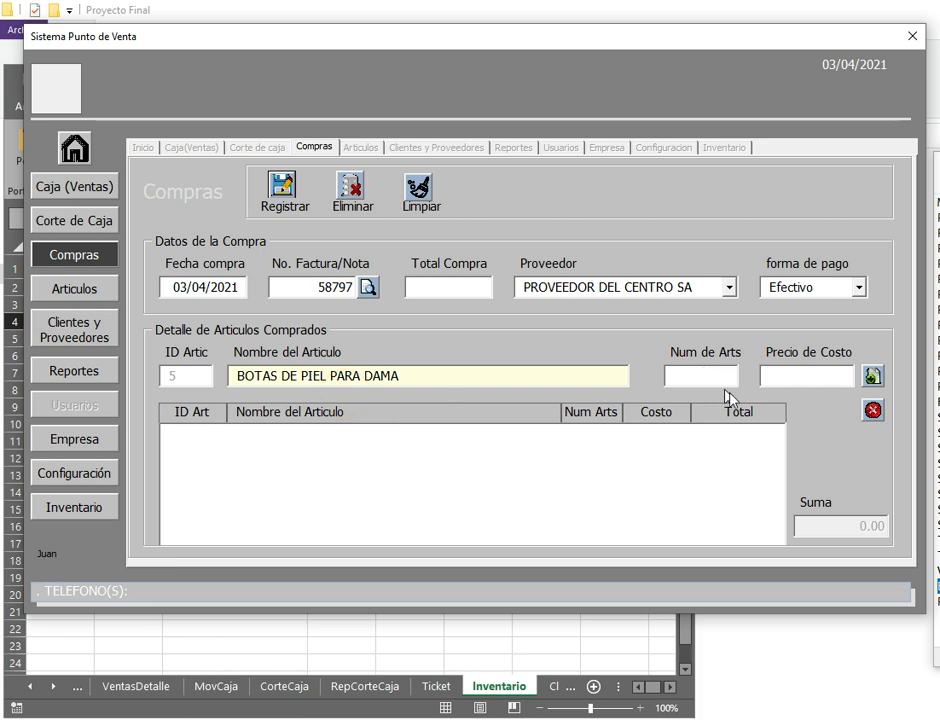
pyautogui.write('5')
pyautogui.press('Return')
pyautogui.click(874, 378)
# Step: Enter the 3,125.00 purchase total and register the purchase
pyautogui.click(422, 287)
pyautogui.write('3125')
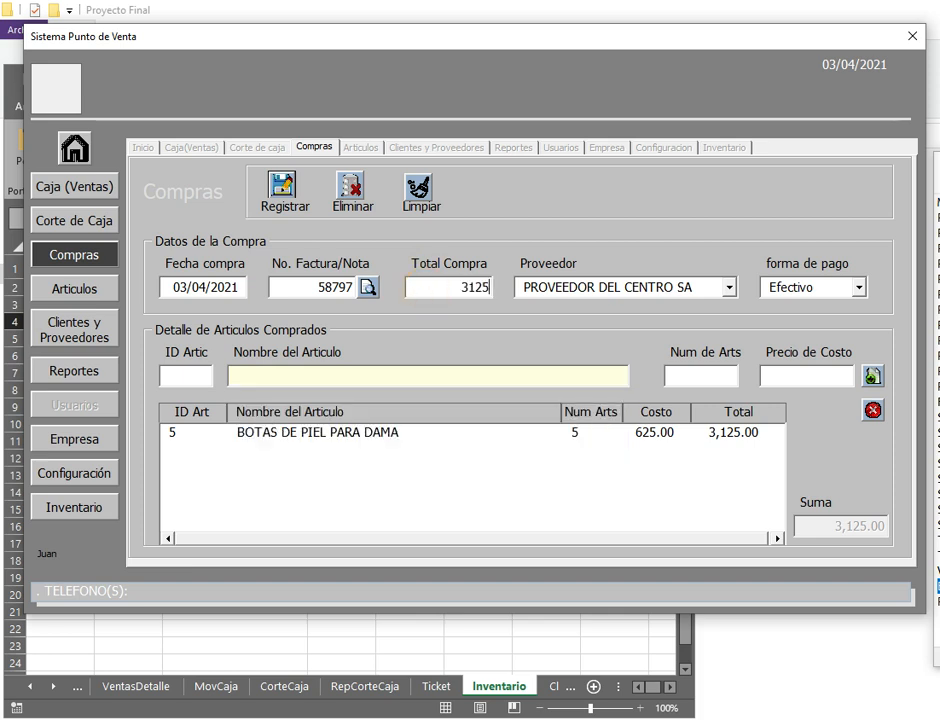
pyautogui.press('Tab')
pyautogui.click(288, 207)
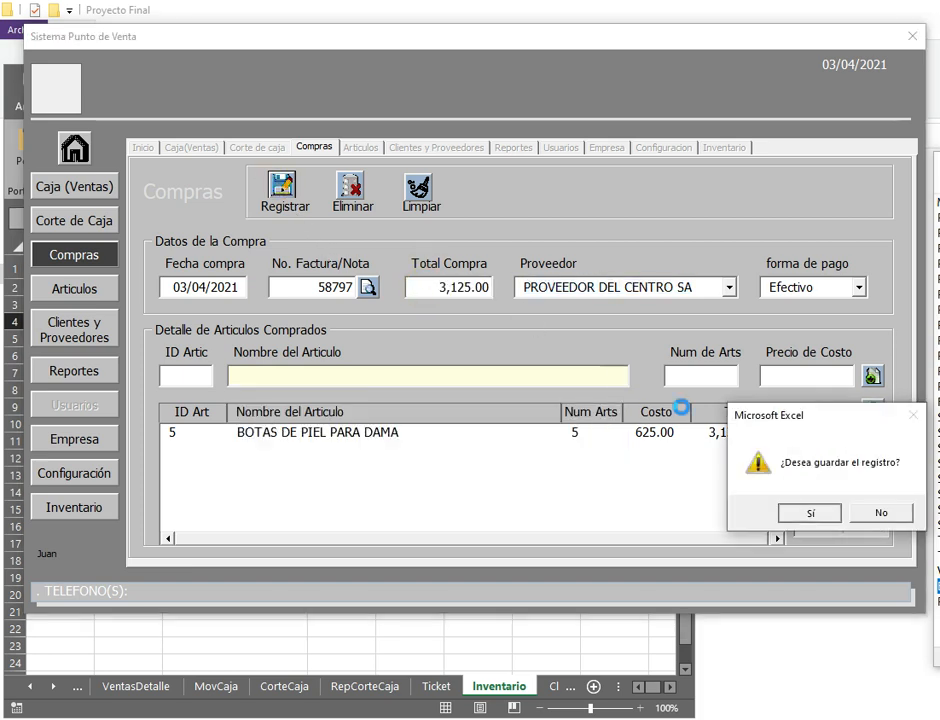
pyautogui.press('Return')
# Step: Review saved purchases 4654 and 58797, then return to the Articulos screen
pyautogui.click(370, 288)
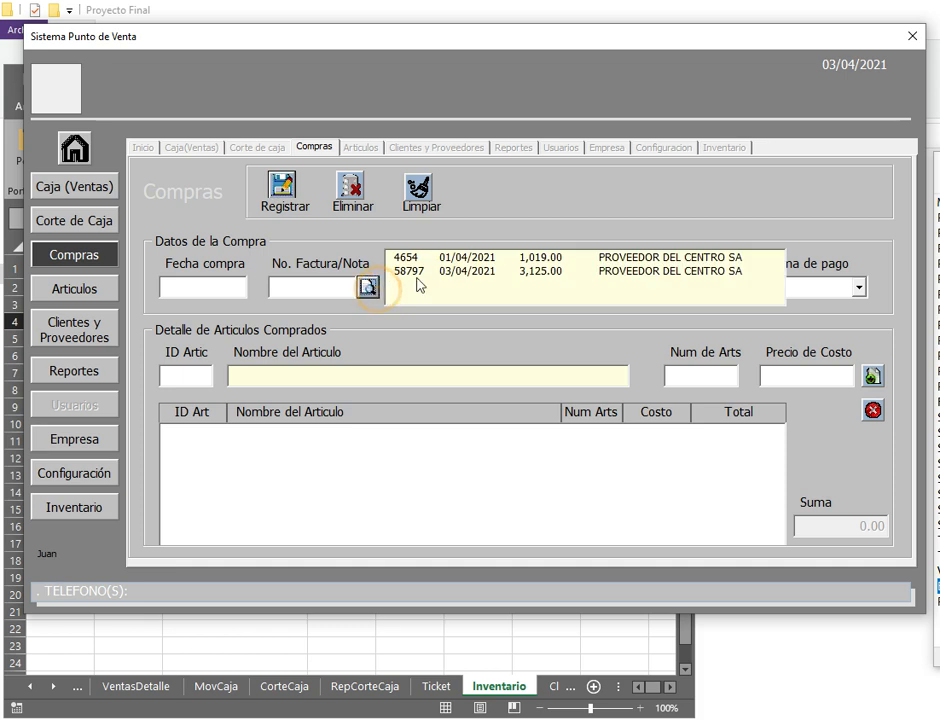
pyautogui.click(527, 257)
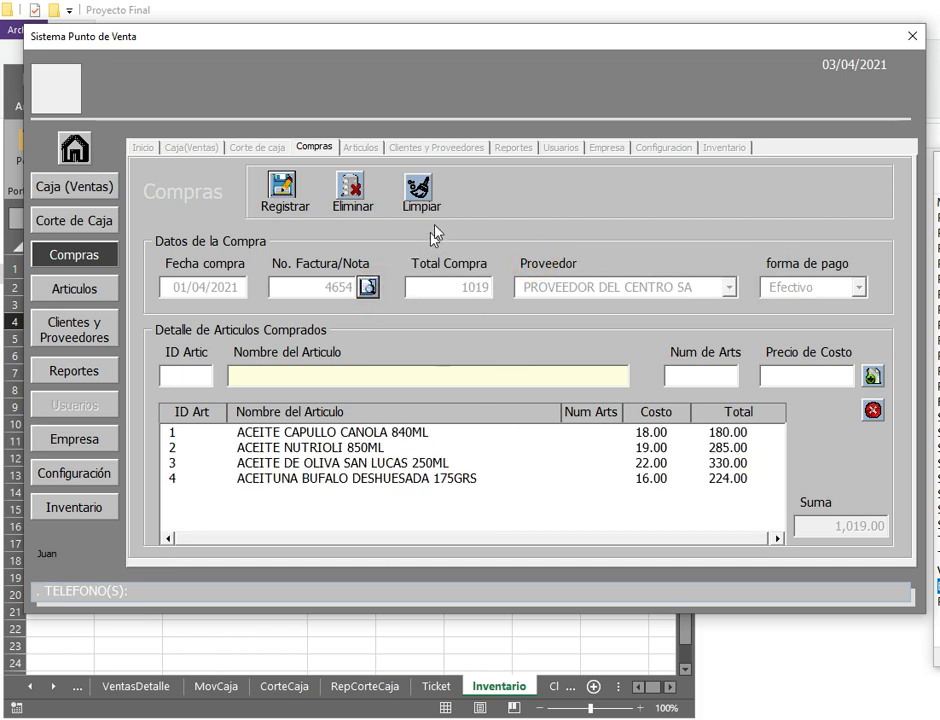
pyautogui.click(421, 193)
pyautogui.click(369, 289)
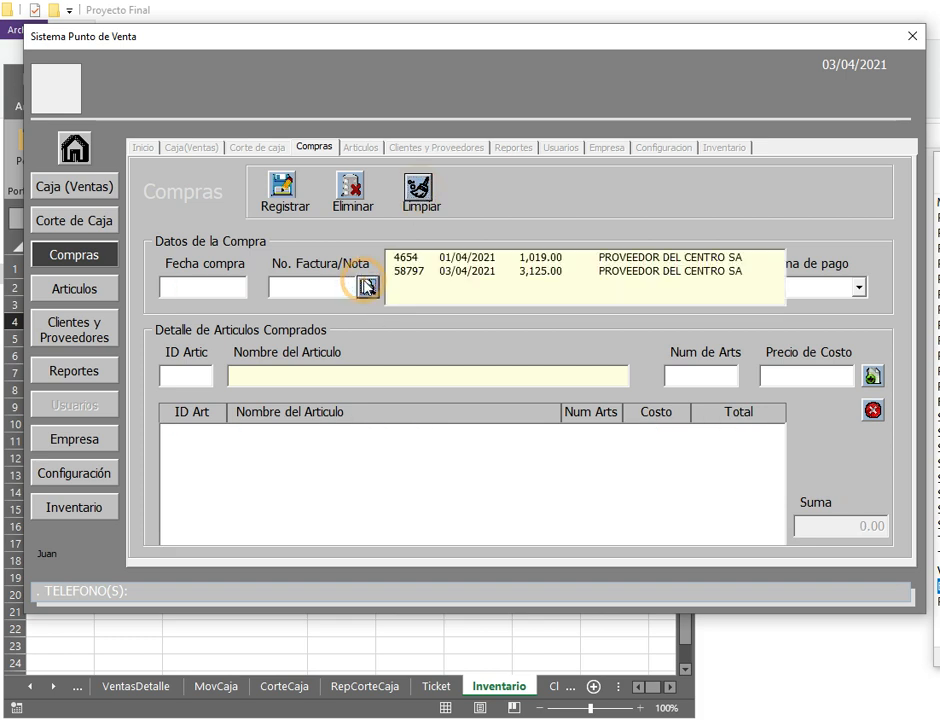
pyautogui.click(475, 271)
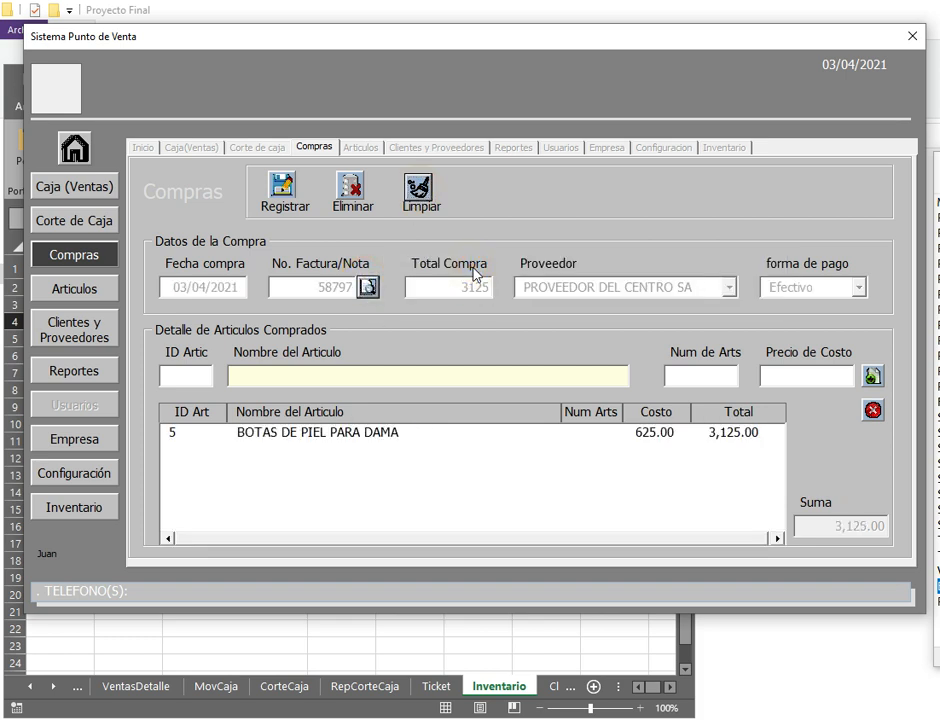
pyautogui.click(85, 290)
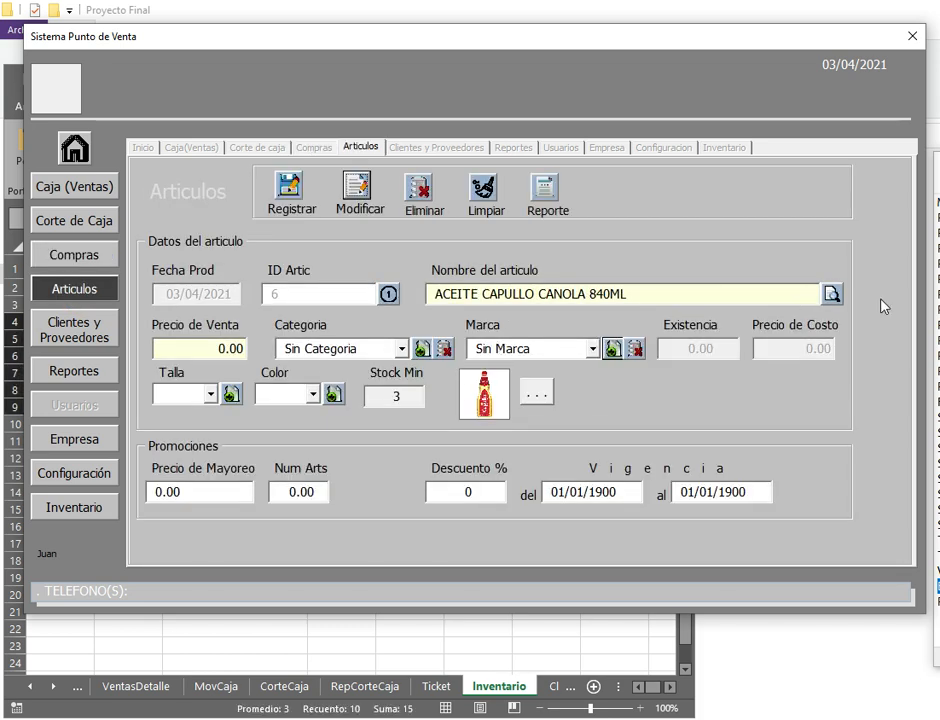
# Step: Change the sale price of ACEITE CAPULLO CANOLA 840ML to 22.00 and save
pyautogui.click(831, 294)
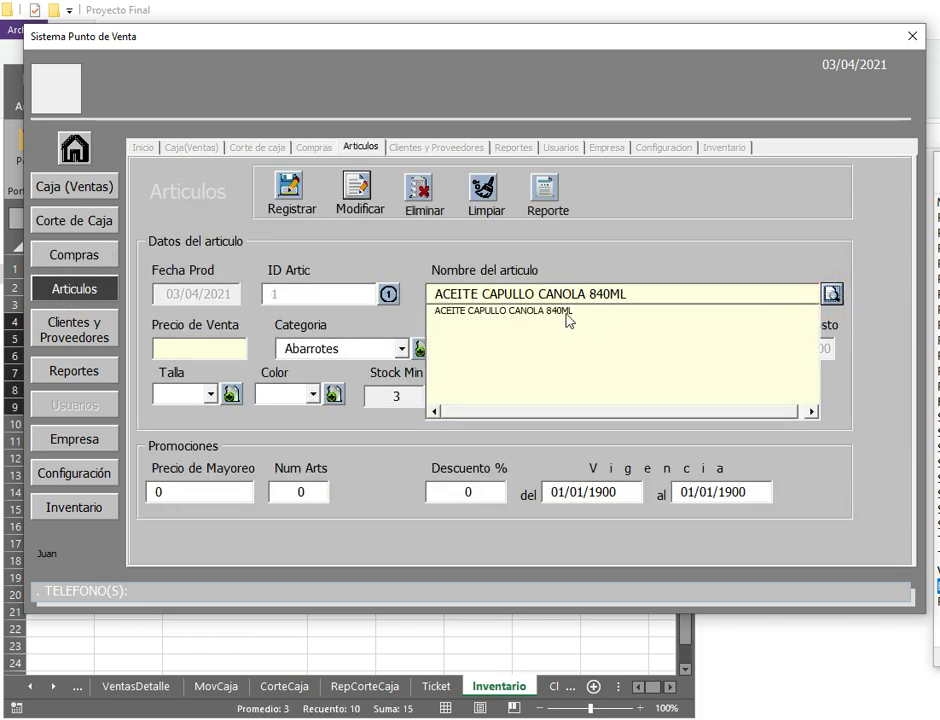
pyautogui.click(563, 316)
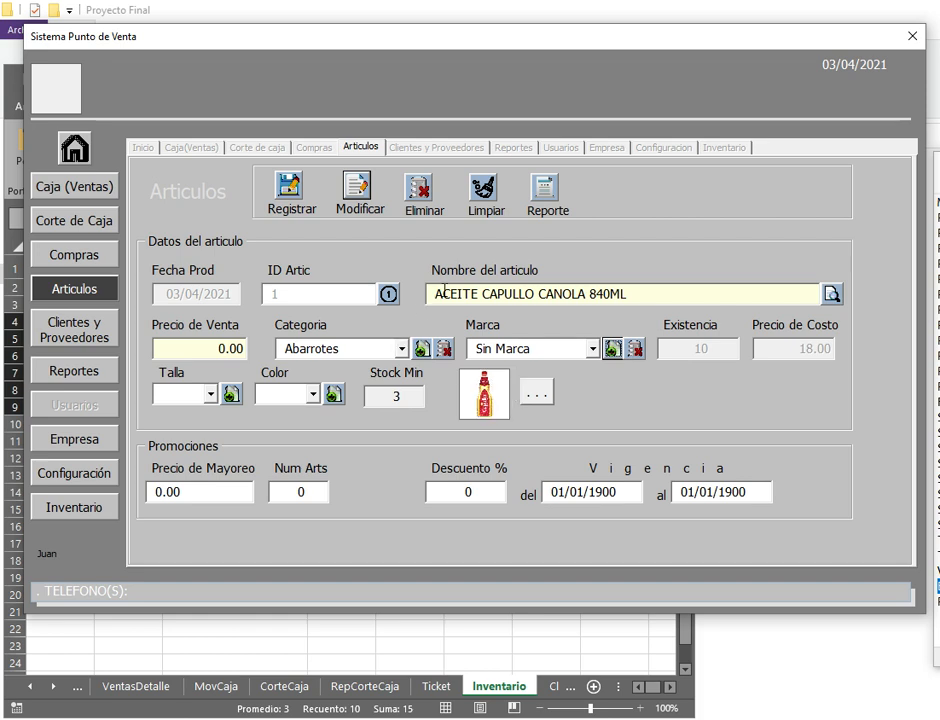
pyautogui.click(485, 195)
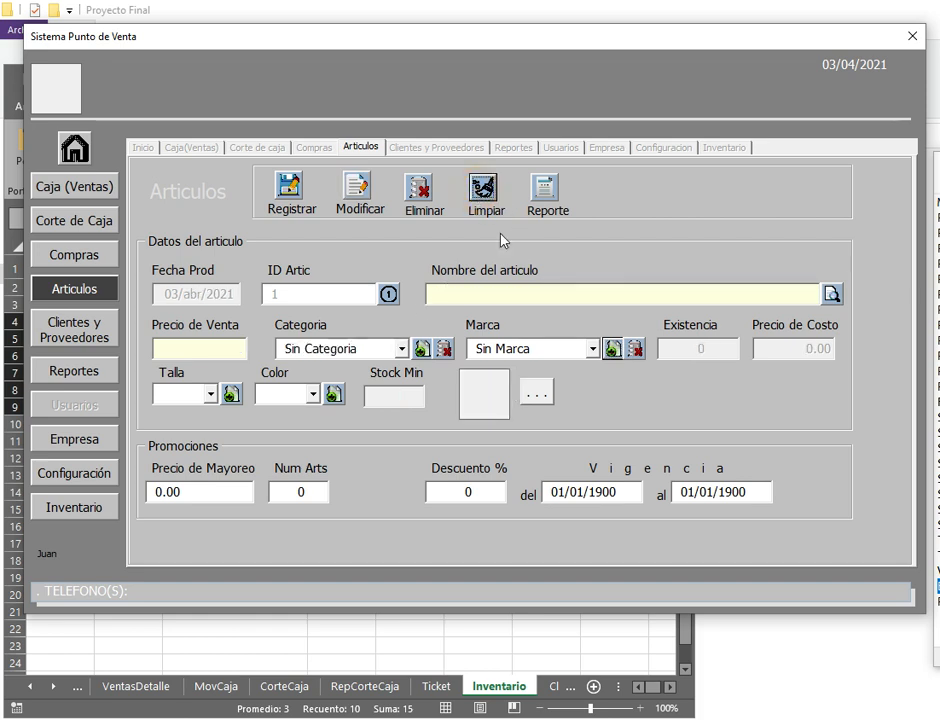
pyautogui.click(831, 294)
pyautogui.click(465, 305)
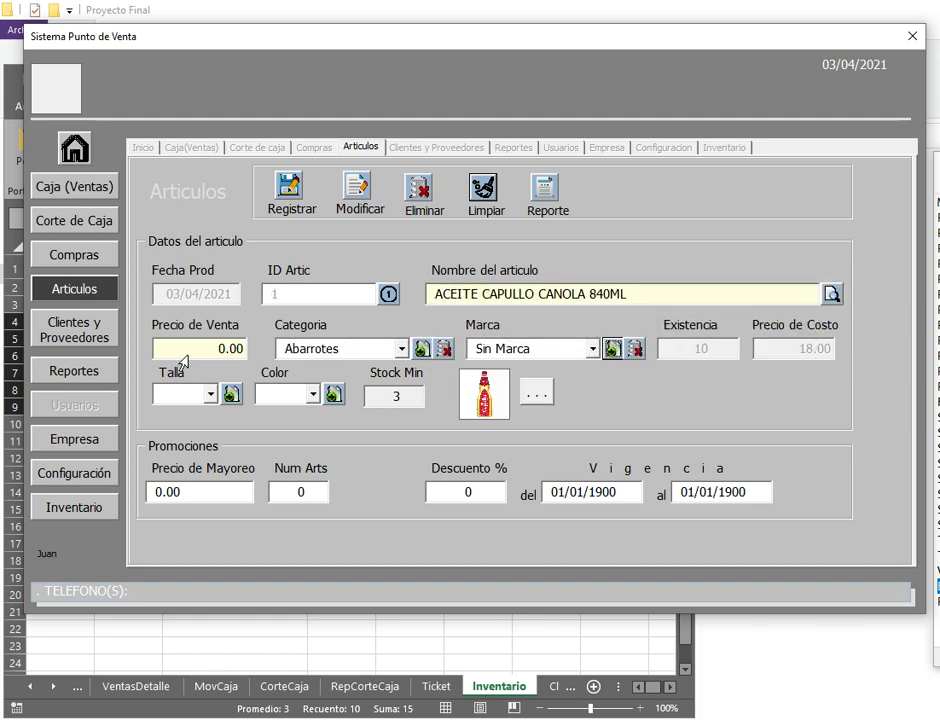
pyautogui.click(198, 355)
pyautogui.write('22')
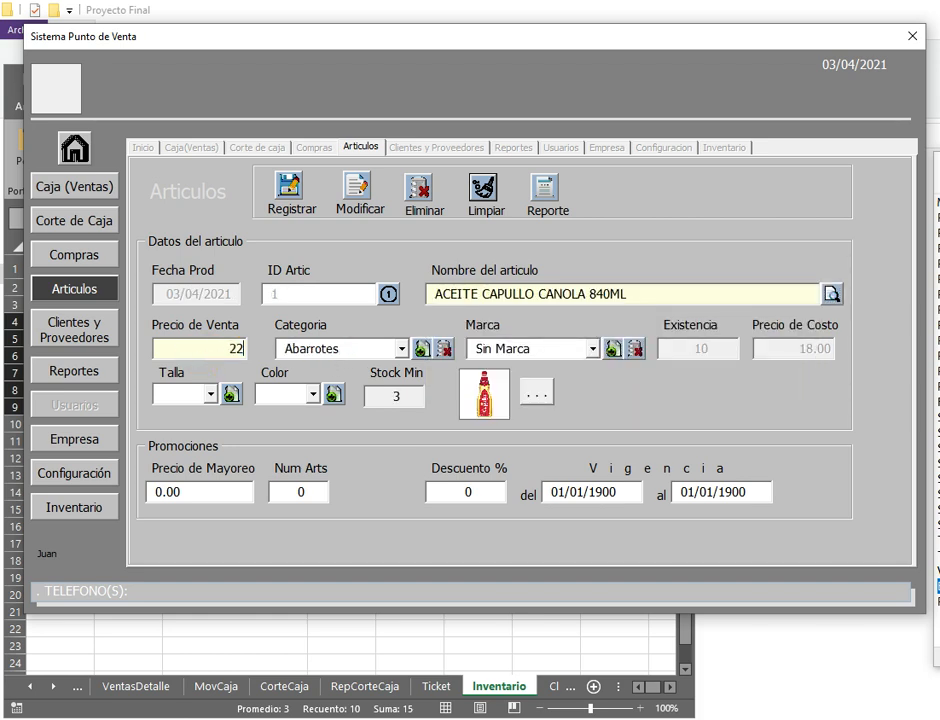
pyautogui.press('Tab')
pyautogui.click(362, 189)
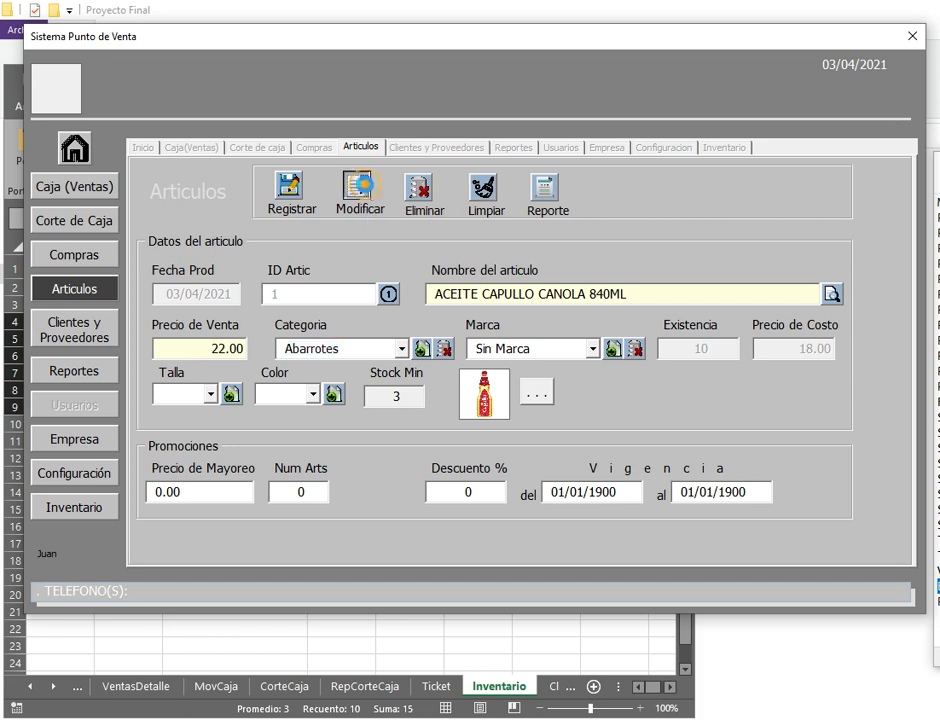
pyautogui.press('Return')
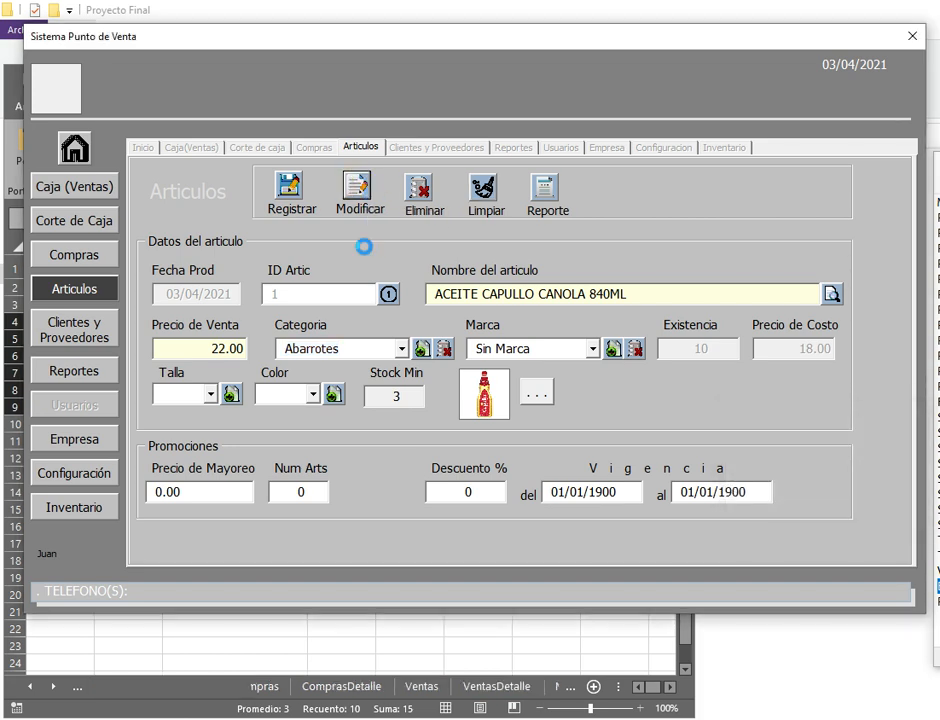
pyautogui.press('Return')
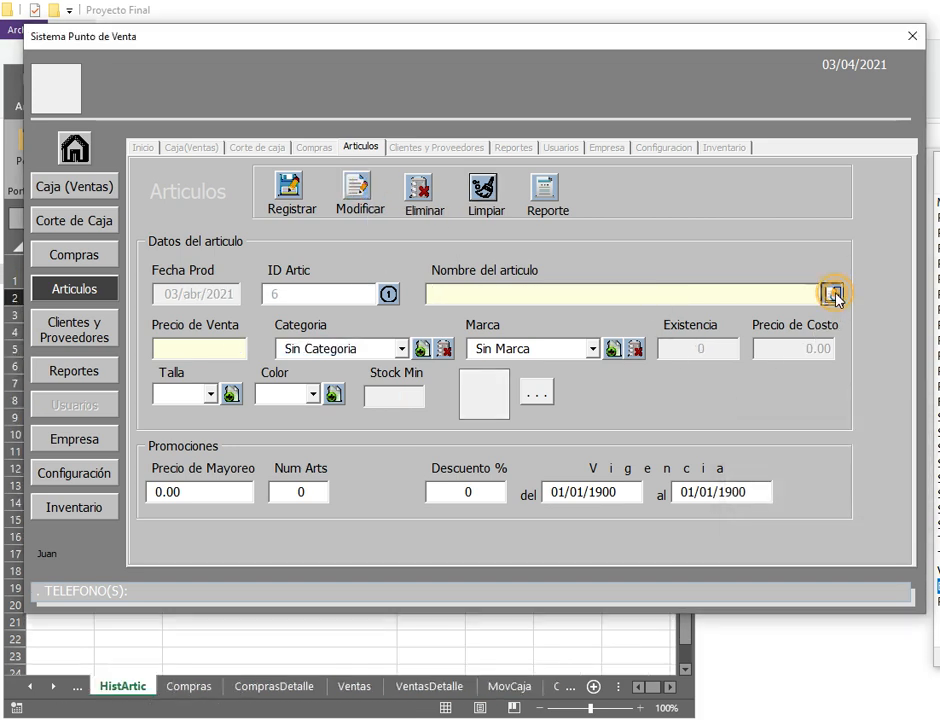
# Step: Change the sale price of ACEITE NUTRIOLI 850ML to 23.00 and save
pyautogui.click(833, 293)
pyautogui.click(515, 323)
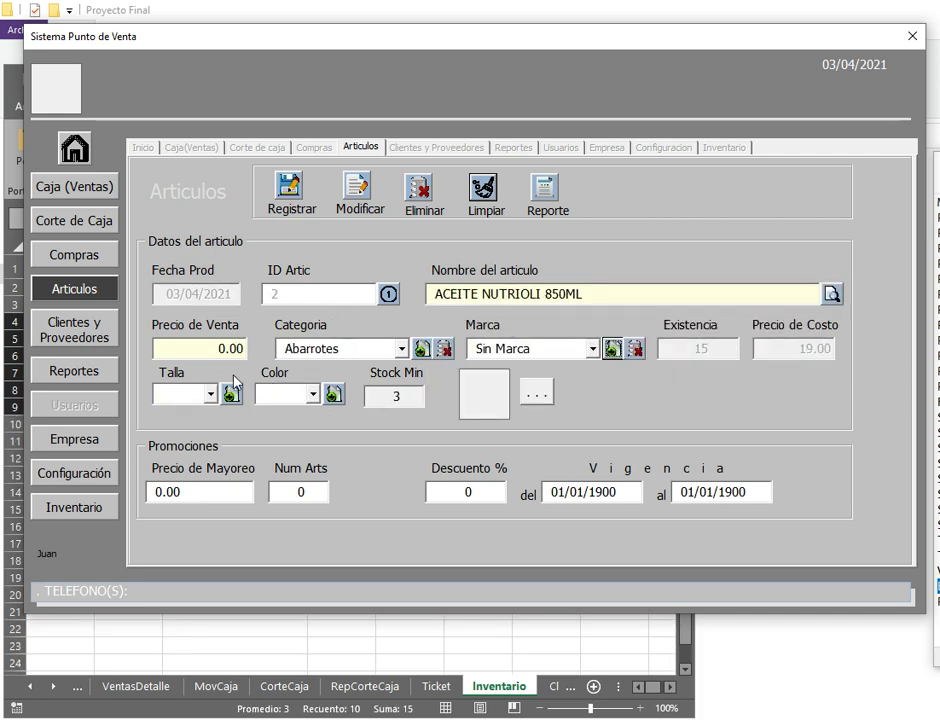
pyautogui.click(185, 351)
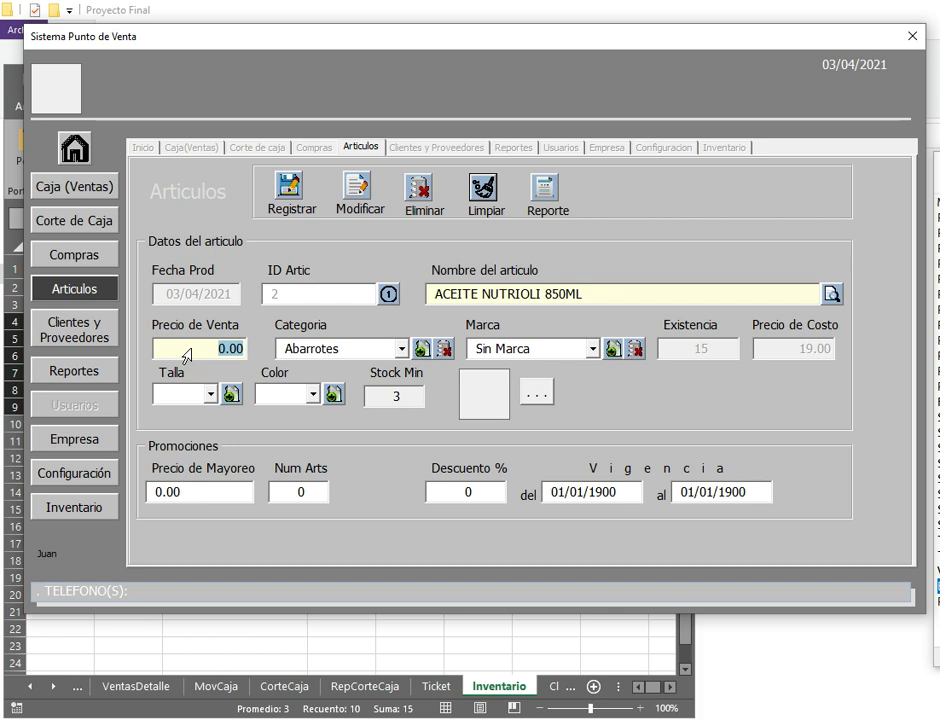
pyautogui.write('23')
pyautogui.press('Tab')
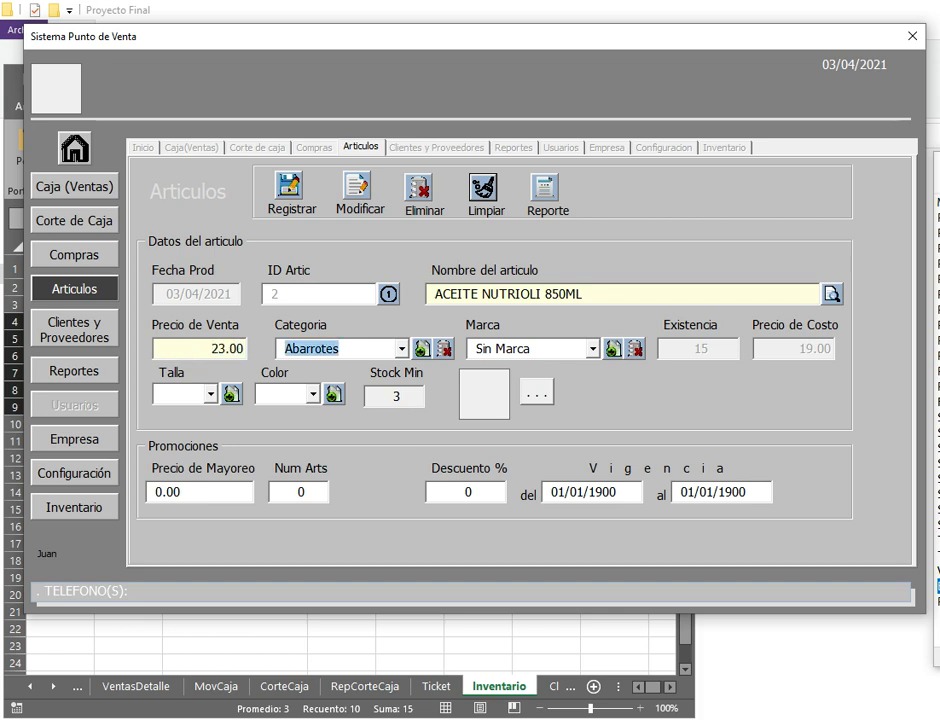
pyautogui.click(364, 202)
pyautogui.press('Return')
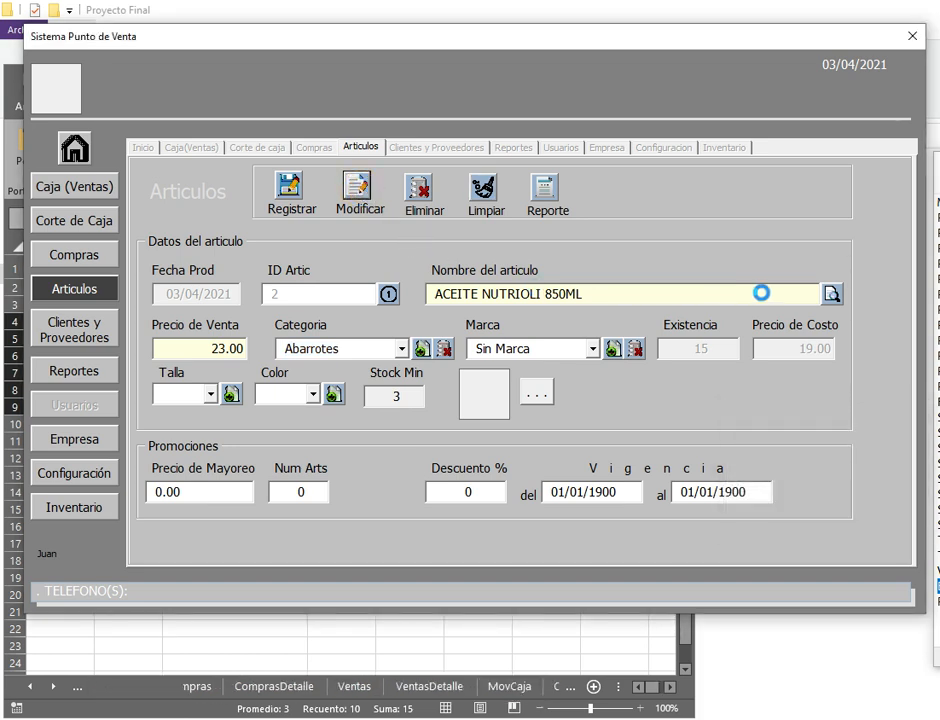
pyautogui.press('Return')
# Step: Update ACEITE DE OLIVA SAN LUCAS 250ML to sale price 26.00 and wholesale price 25, and save it
pyautogui.click(830, 294)
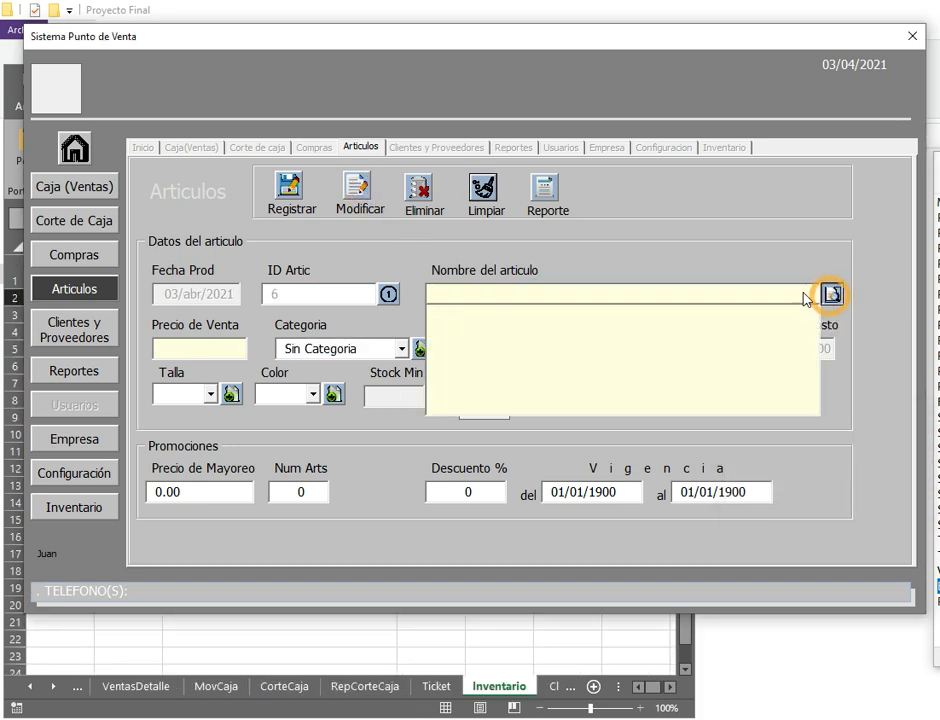
pyautogui.doubleClick(498, 335)
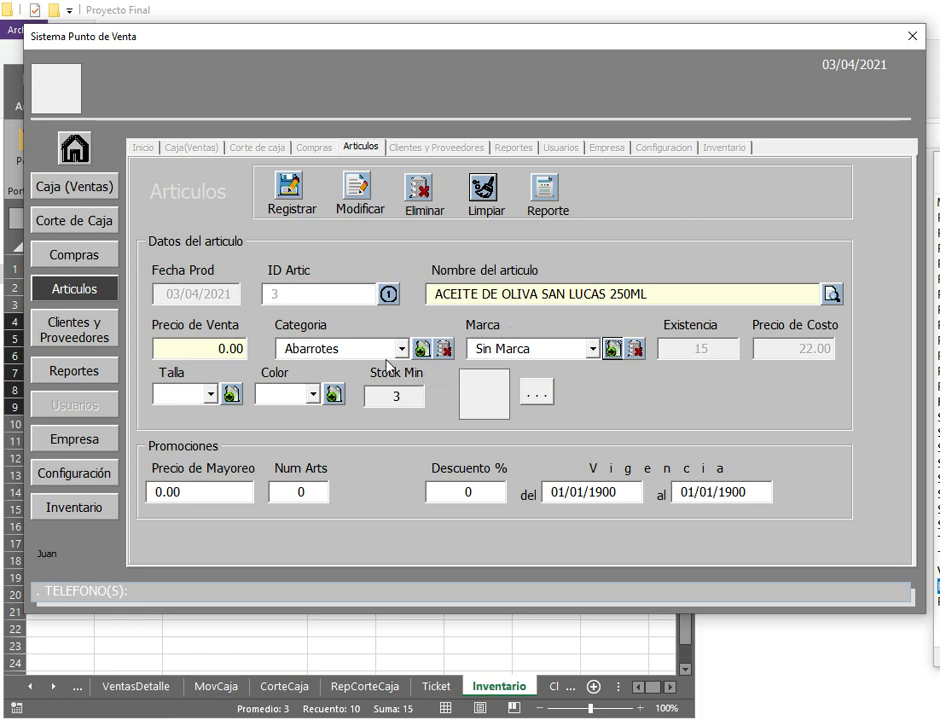
pyautogui.click(208, 352)
pyautogui.write('26')
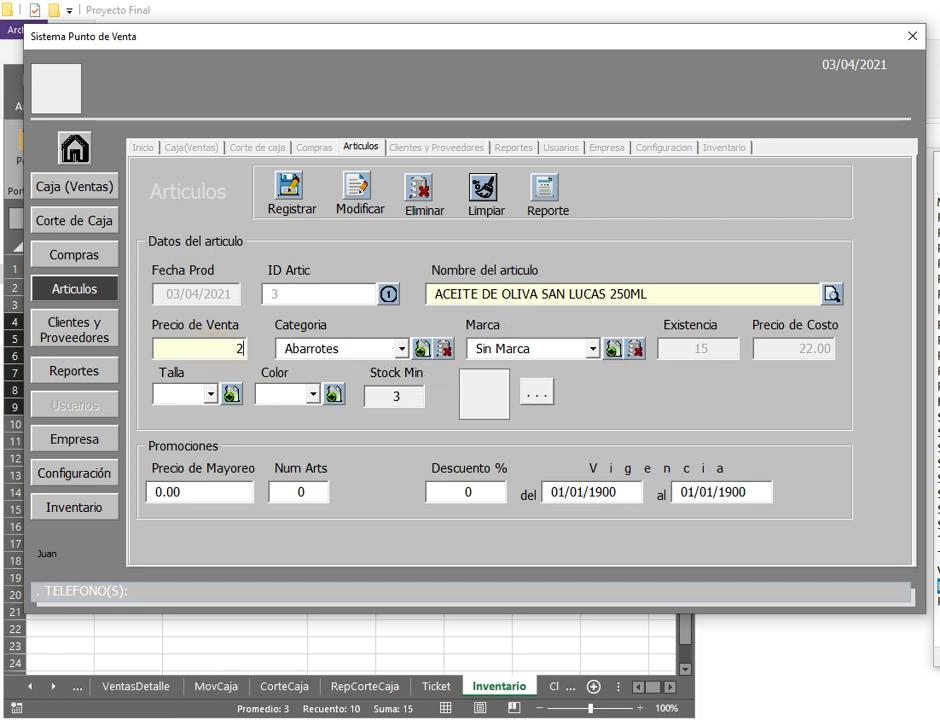
pyautogui.press('Tab')
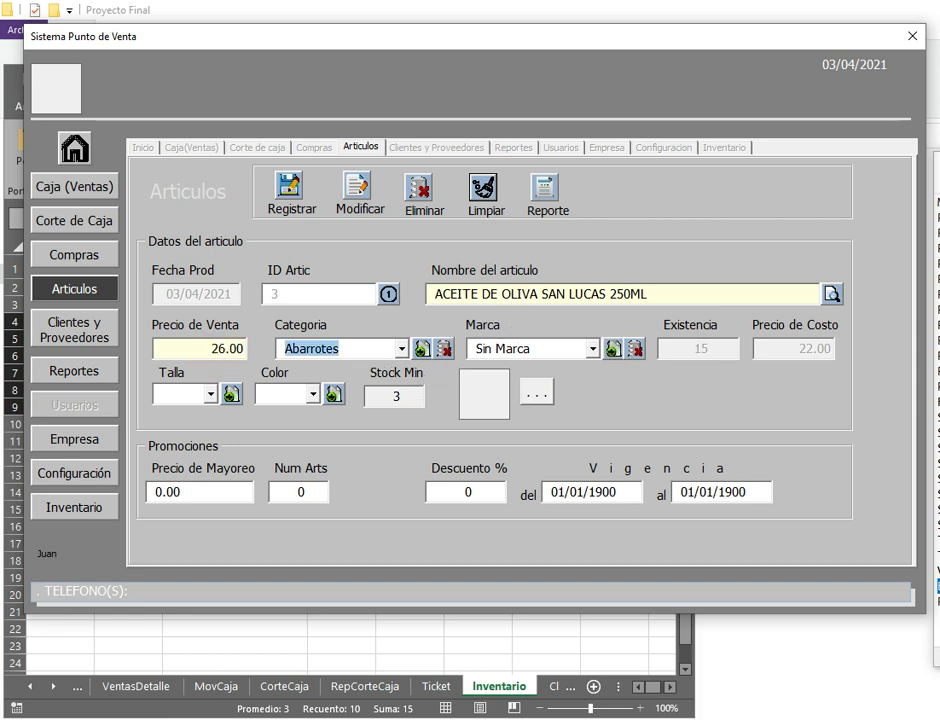
pyautogui.click(196, 490)
pyautogui.write('2')
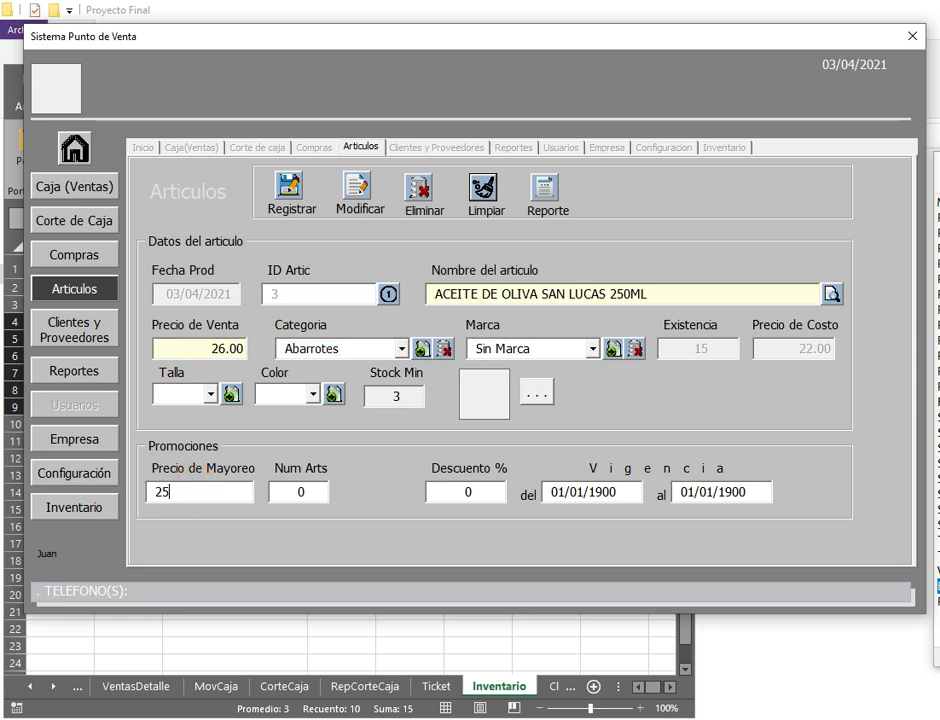
pyautogui.write('5')
pyautogui.click(317, 488)
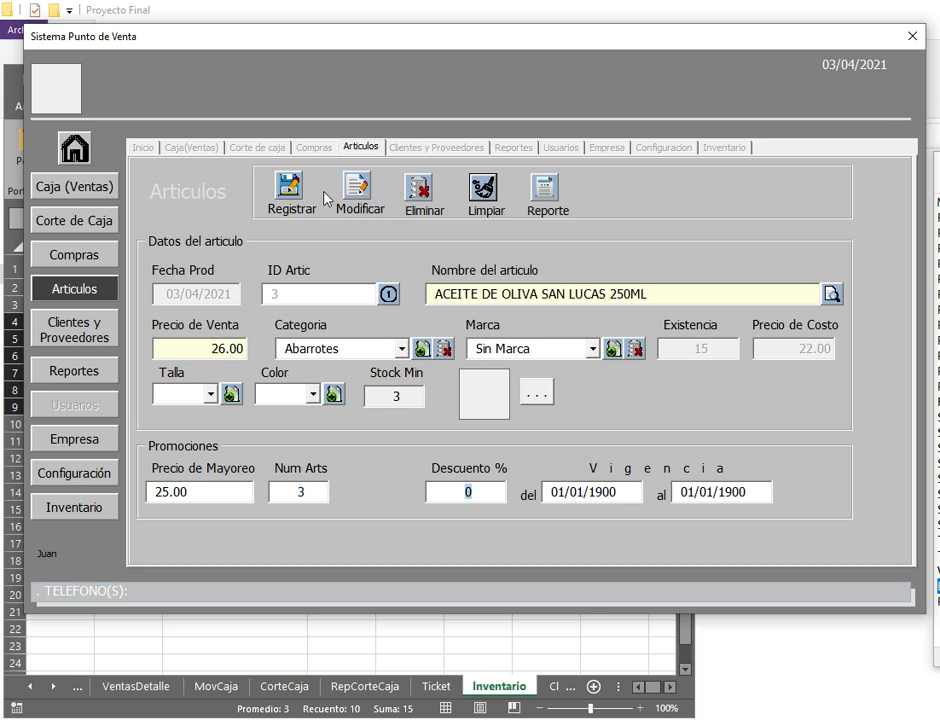
pyautogui.click(356, 198)
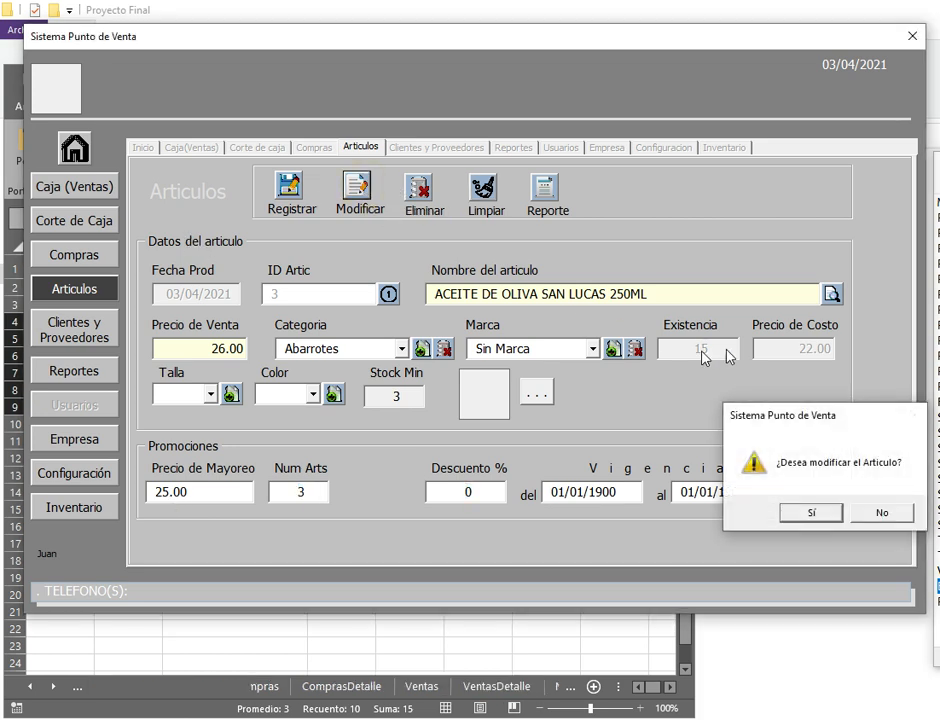
pyautogui.press('Return')
pyautogui.press('Return')
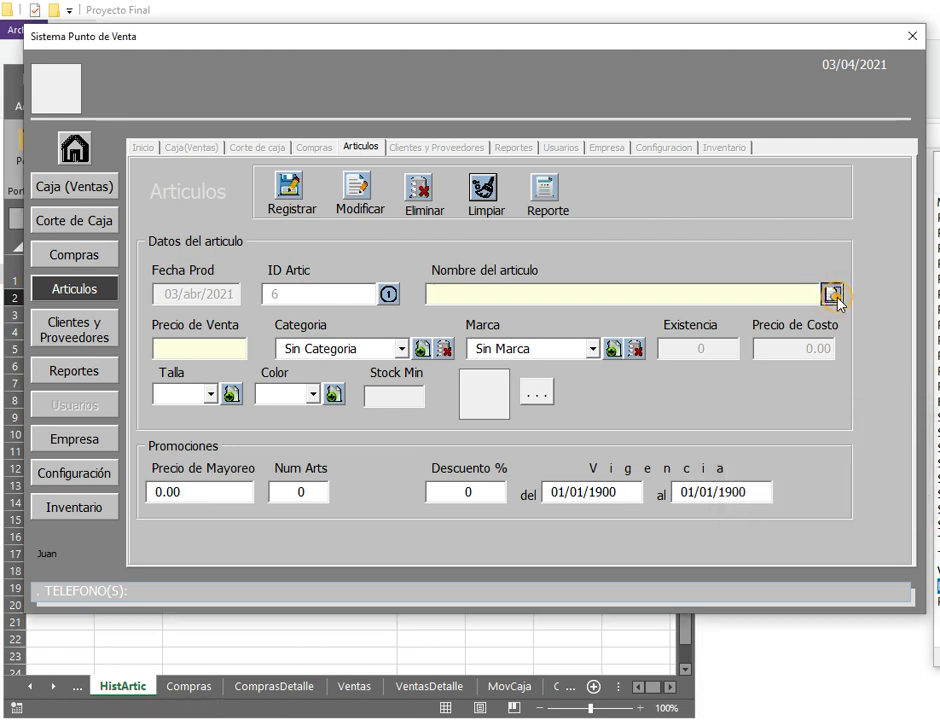
# Step: Give ACEITUNA BUFALO DESHUESADA 175GRS sale price 19.50, wholesale 19.00 from 3 units, and save
pyautogui.click(836, 300)
pyautogui.click(510, 341)
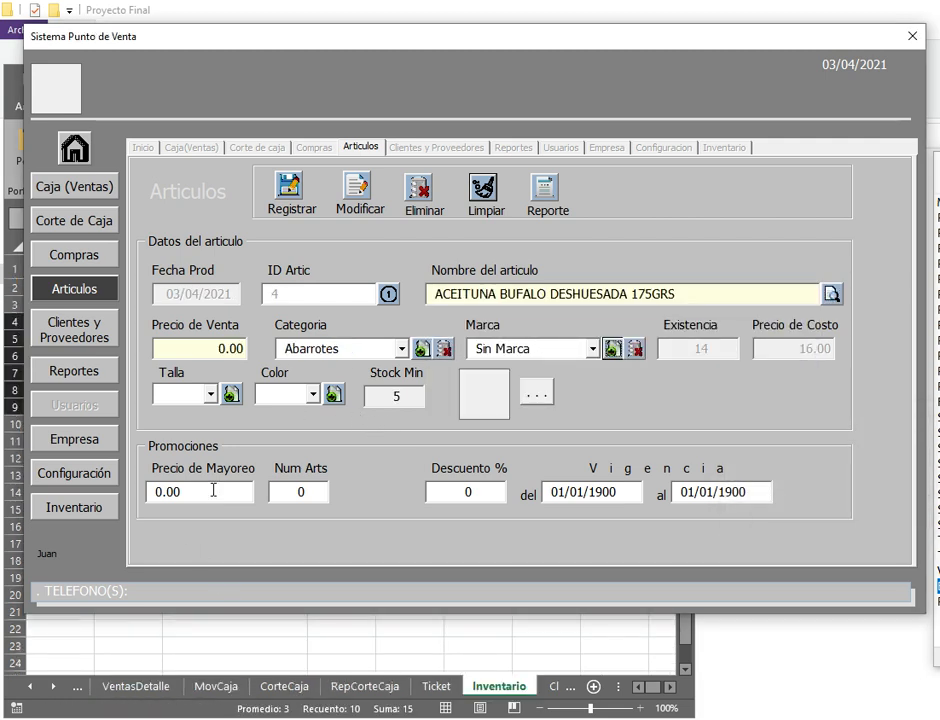
pyautogui.click(180, 349)
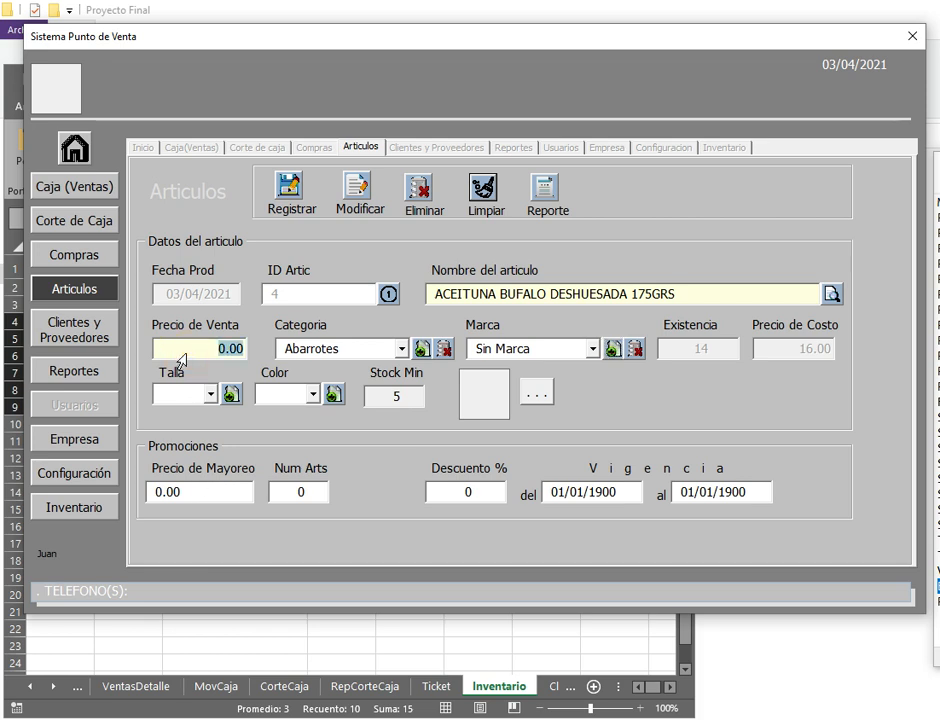
pyautogui.write('19.50')
pyautogui.click(157, 492)
pyautogui.write('19')
pyautogui.press('Tab')
pyautogui.write('3')
pyautogui.press('Tab')
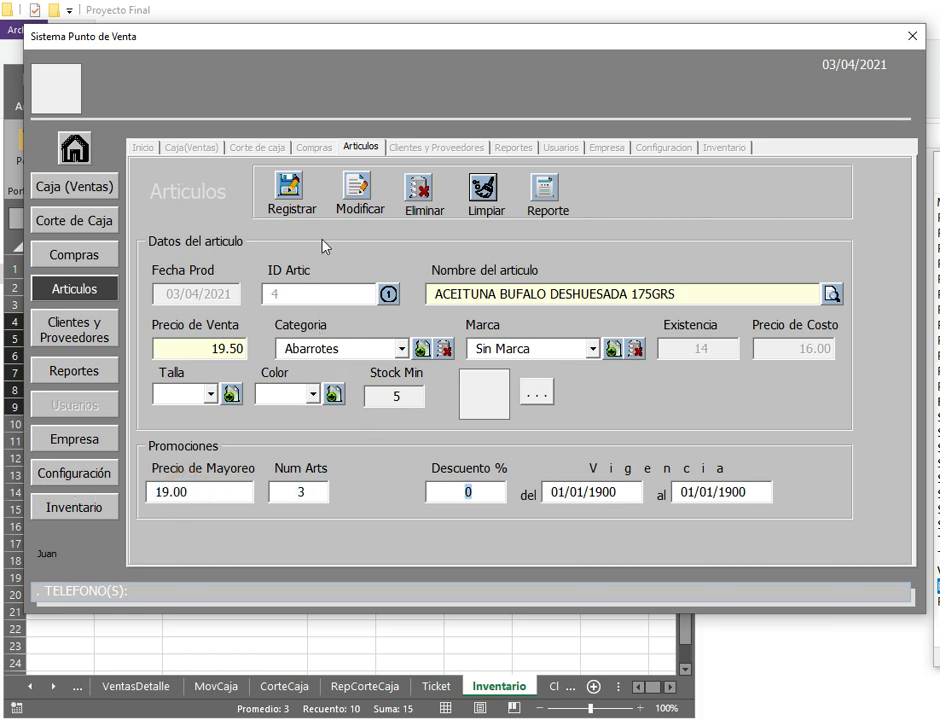
pyautogui.click(357, 193)
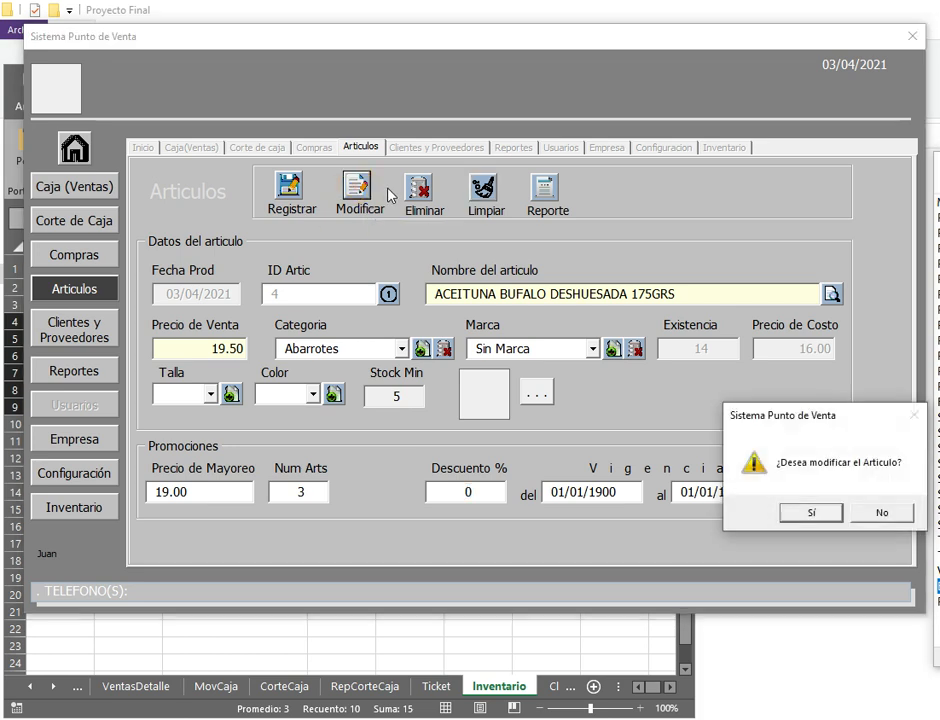
pyautogui.press('Return')
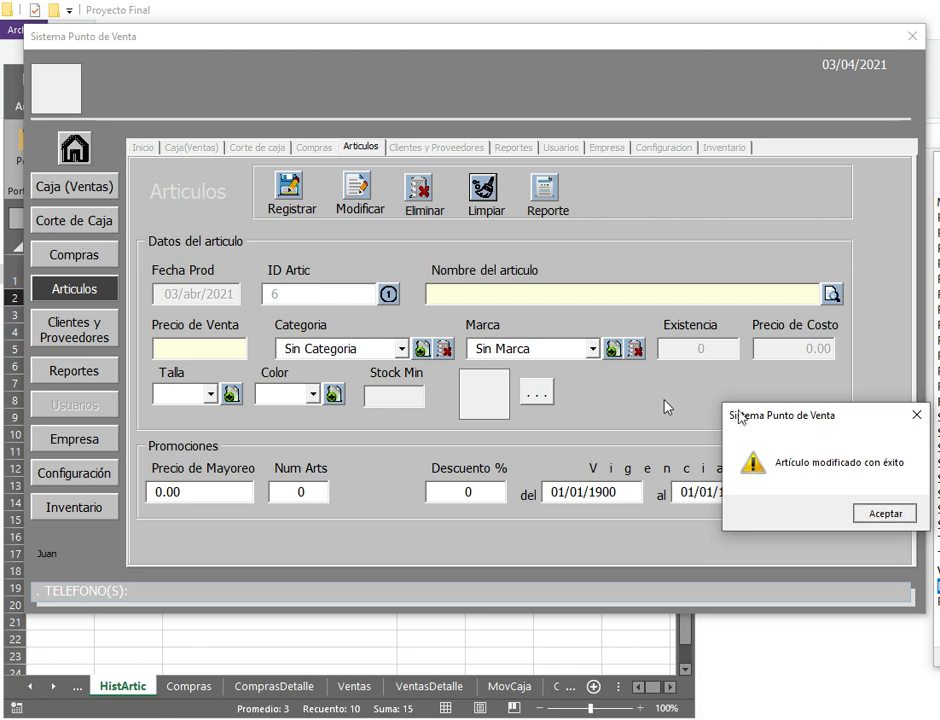
pyautogui.press('Return')
# Step: Change BOTAS DE PIEL PARA DAMA's sale price to 850.00 and save the modification
pyautogui.click(831, 294)
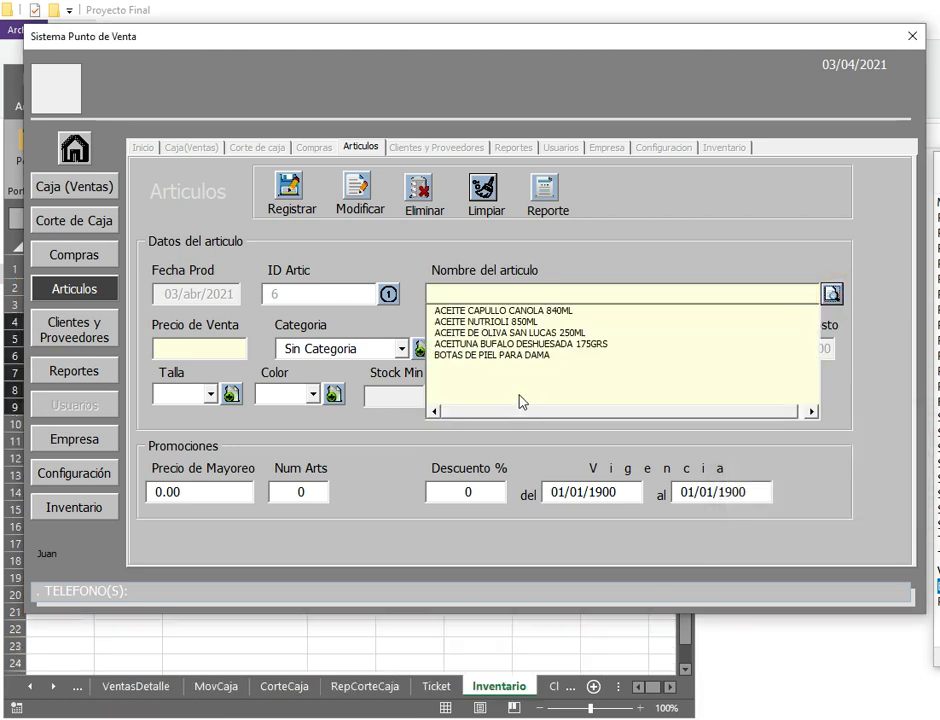
pyautogui.click(508, 355)
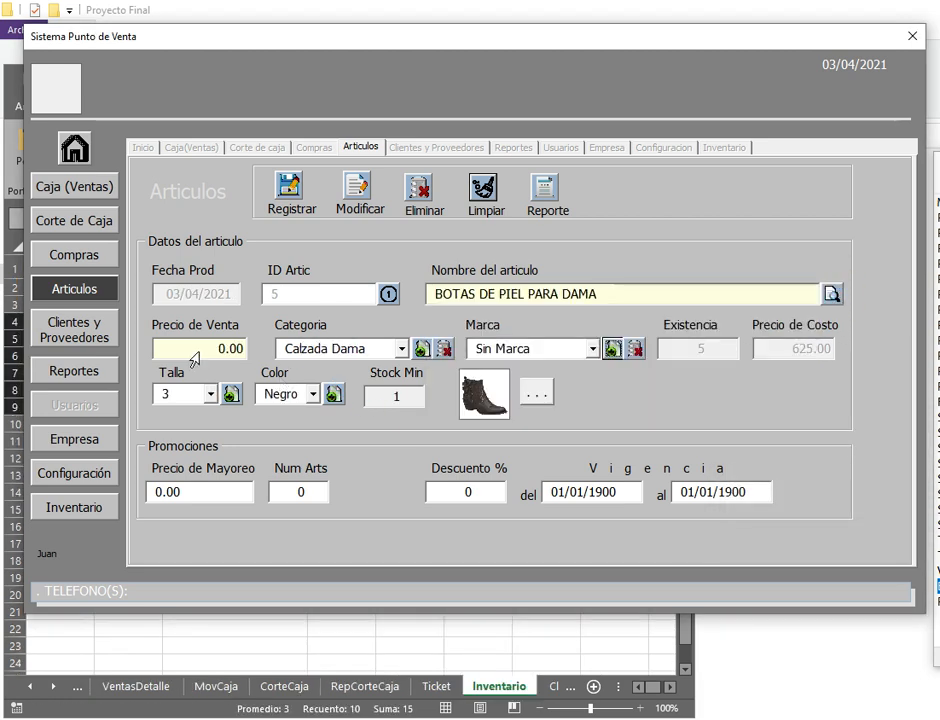
pyautogui.click(195, 357)
pyautogui.write('850')
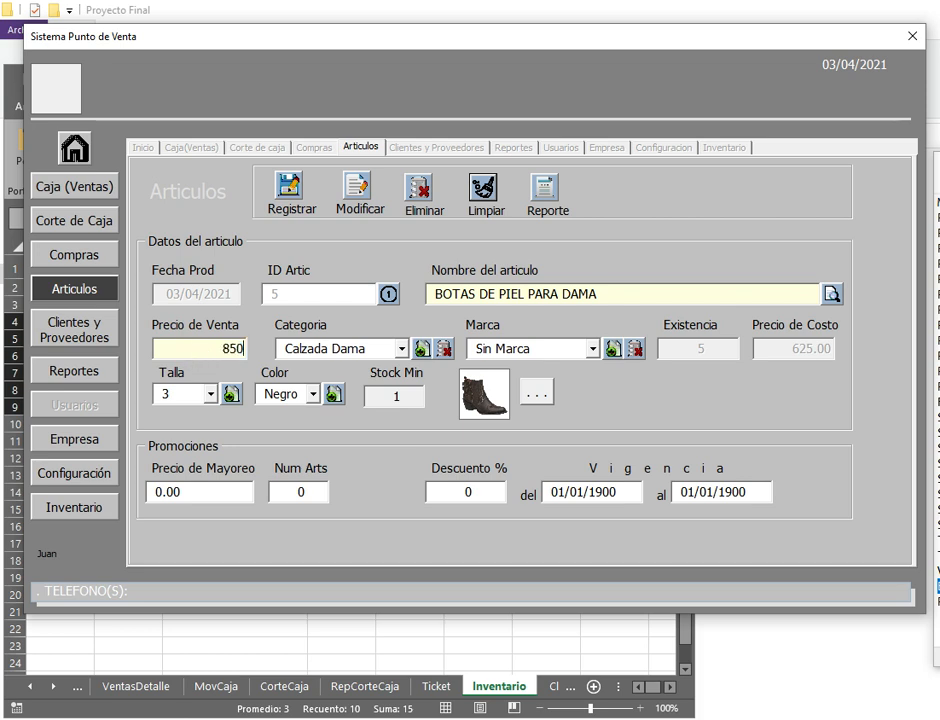
pyautogui.press('Tab')
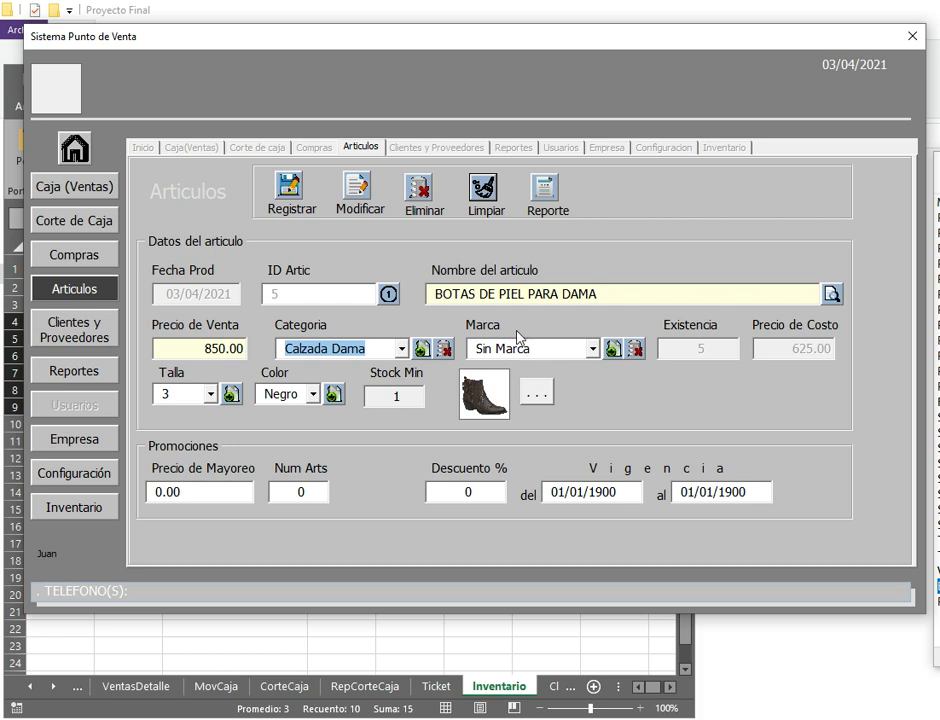
pyautogui.click(361, 195)
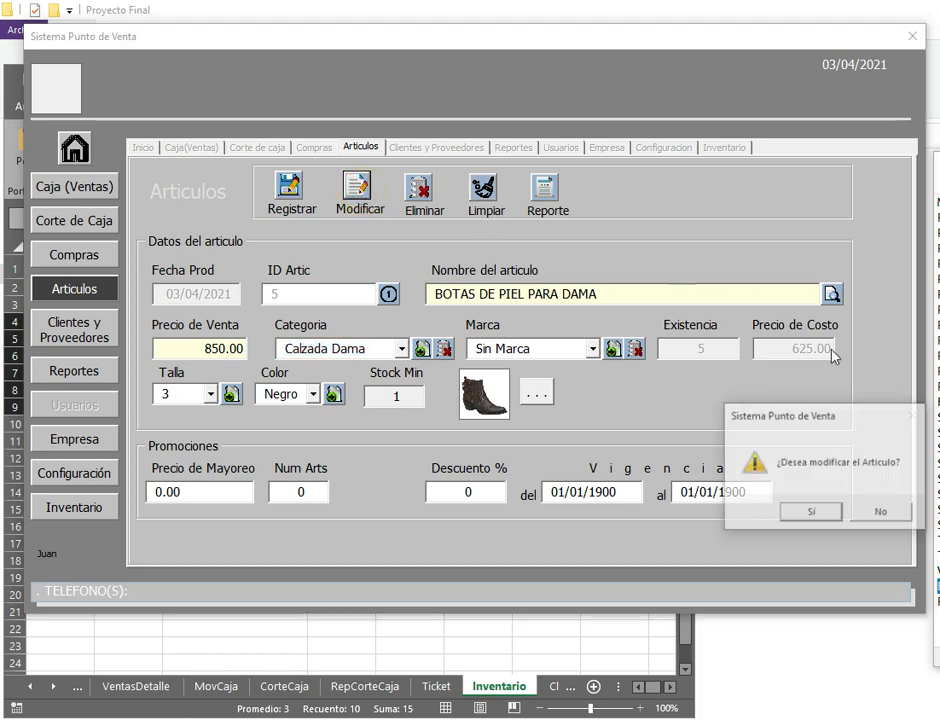
pyautogui.click(810, 512)
pyautogui.press('Return')
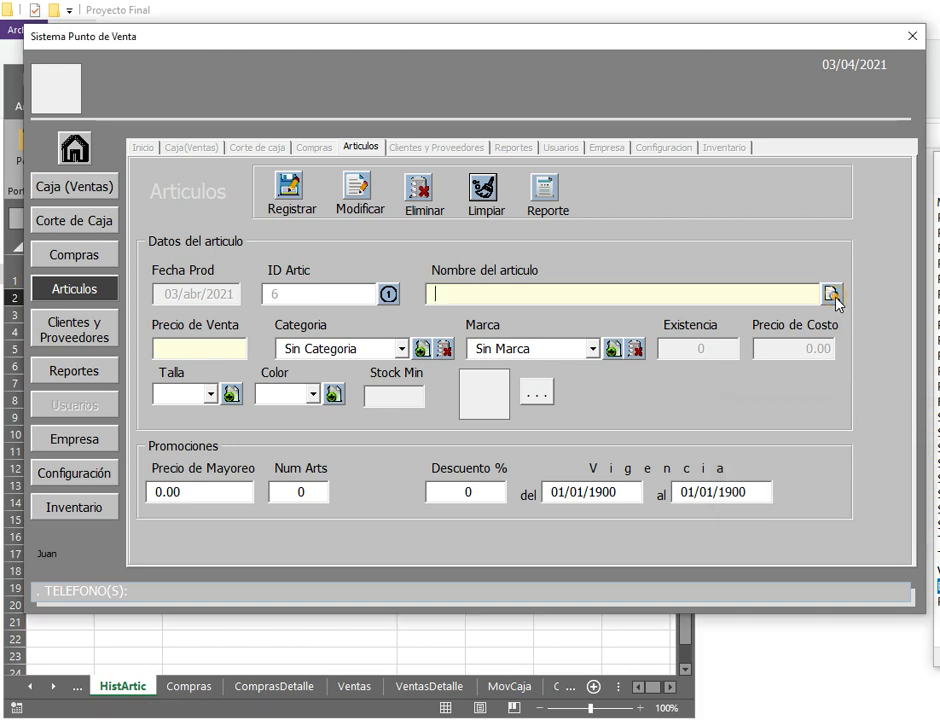
pyautogui.click(831, 293)
# Step: Load ACEITE CAPULLO CANOLA 840ML and ACEITE NUTRIOLI 850ML into the article form to check them
pyautogui.click(510, 311)
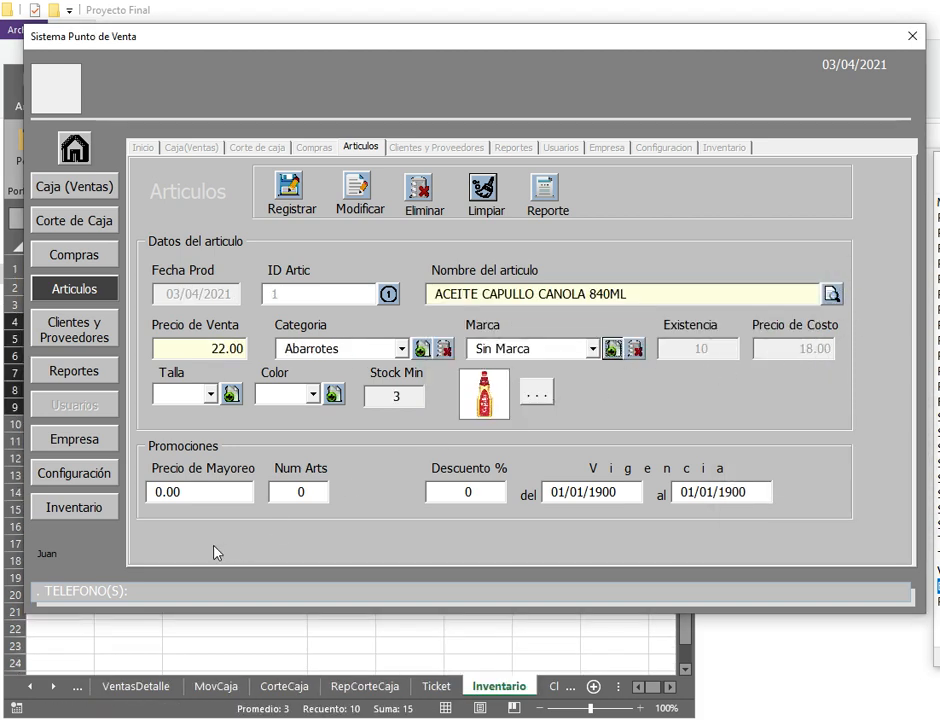
pyautogui.click(831, 294)
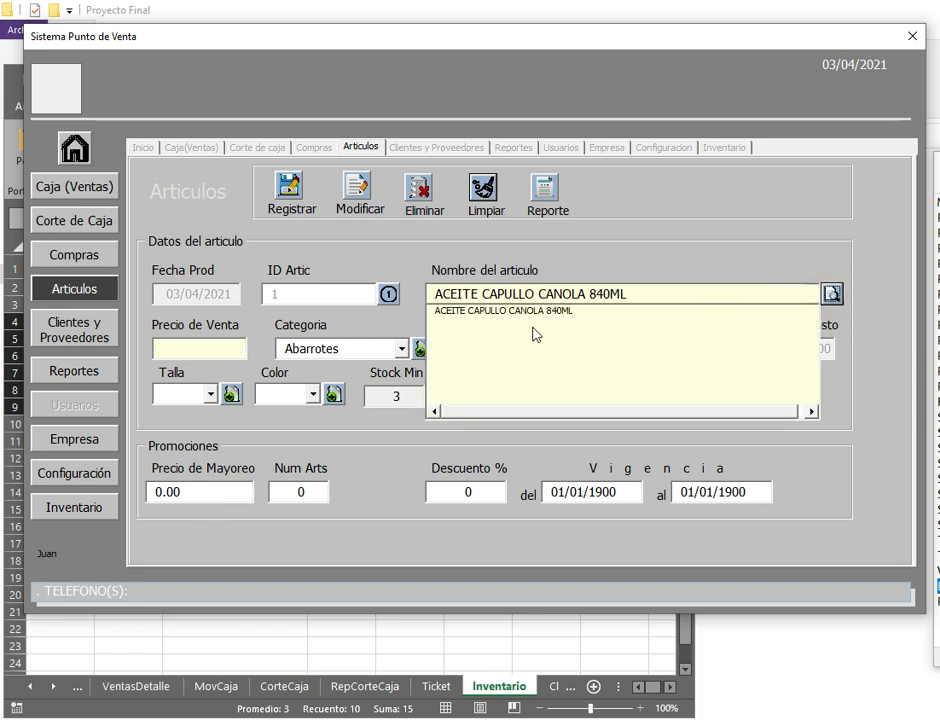
pyautogui.click(544, 313)
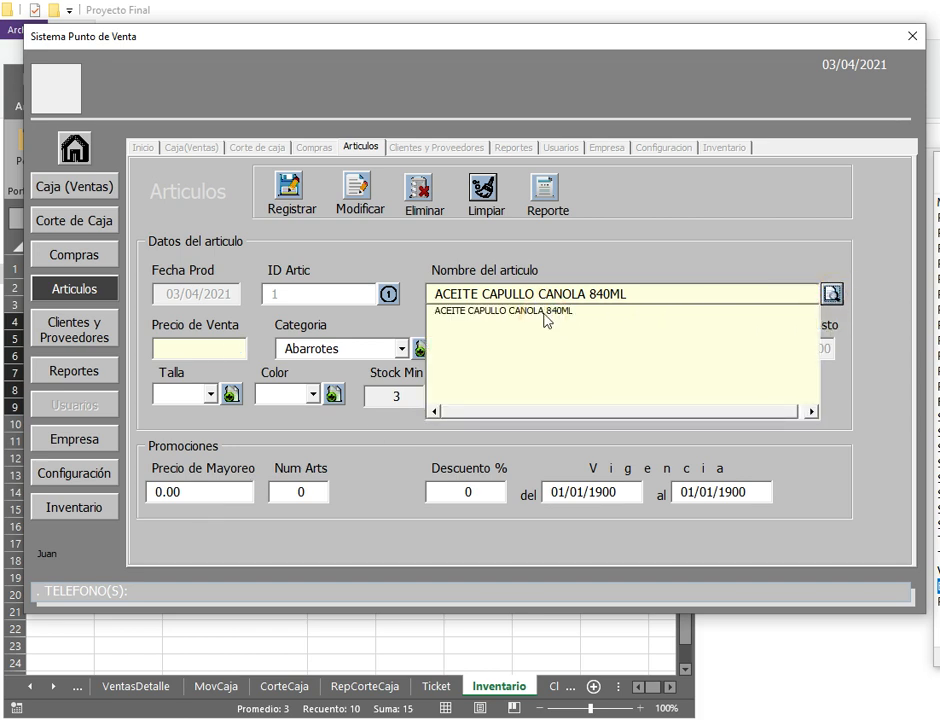
pyautogui.click(831, 294)
pyautogui.click(484, 192)
pyautogui.click(832, 294)
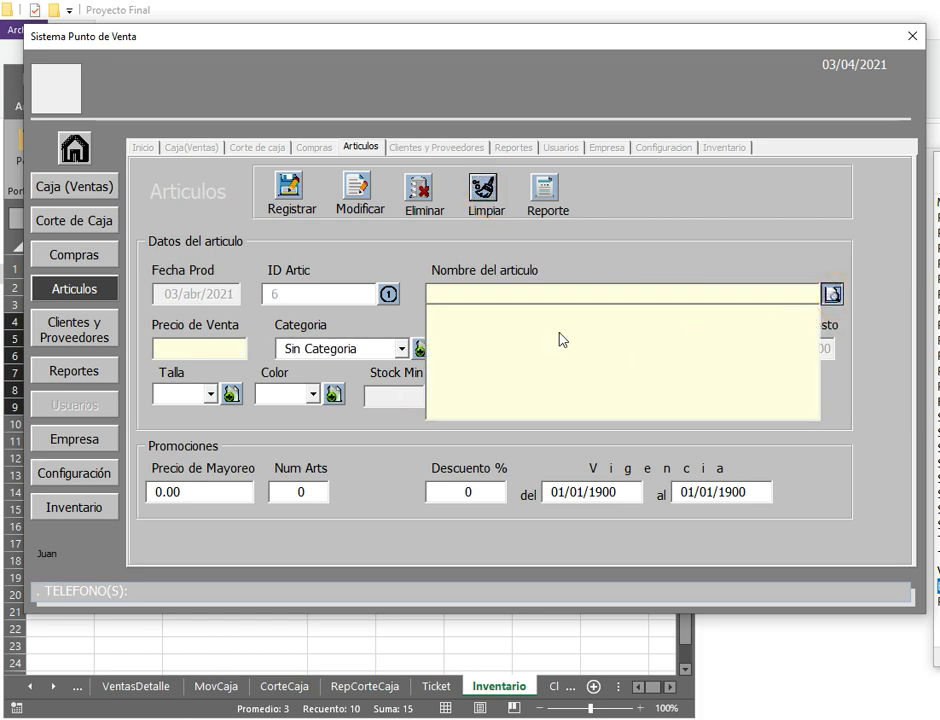
pyautogui.click(506, 324)
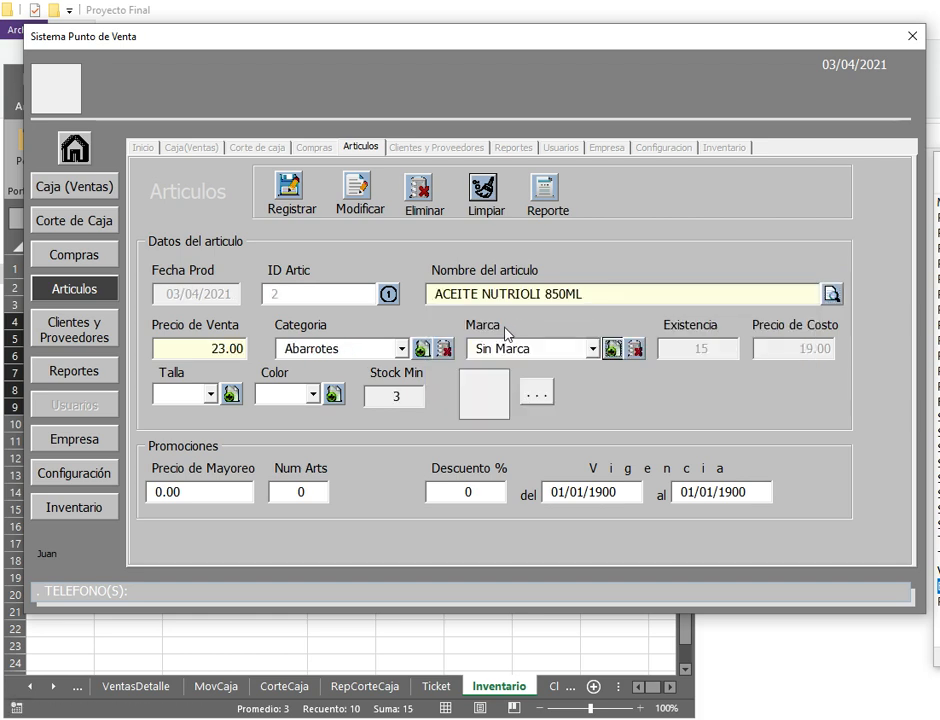
pyautogui.click(490, 193)
# Step: Check the olive oil, ACEITUNA BUFALO and BOTAS DE PIEL articles, then go to Caja (Ventas)
pyautogui.click(832, 294)
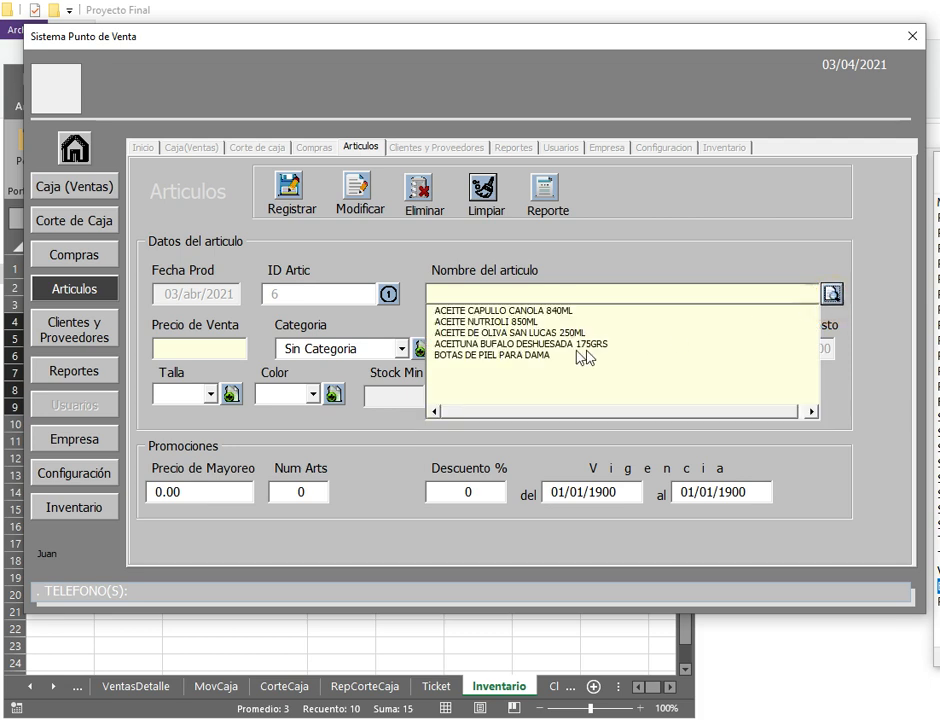
pyautogui.click(519, 332)
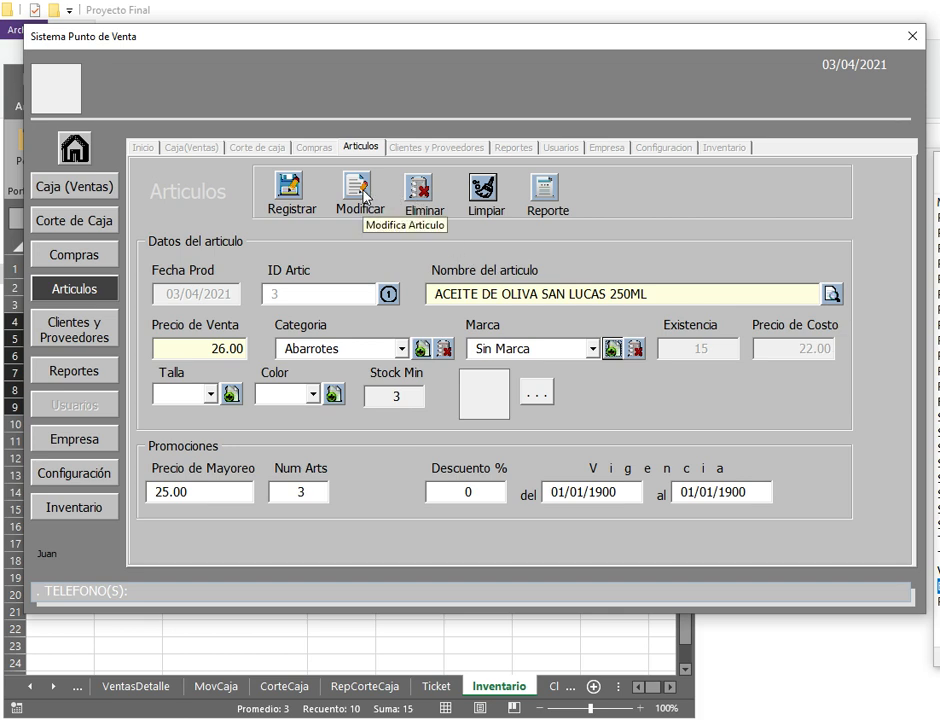
pyautogui.click(484, 189)
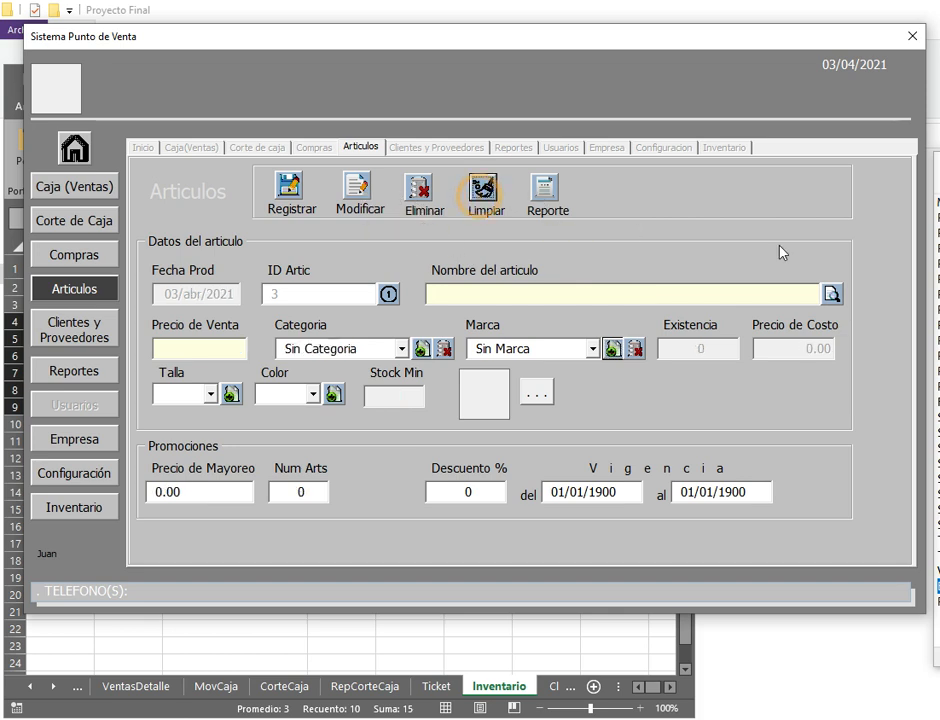
pyautogui.click(832, 293)
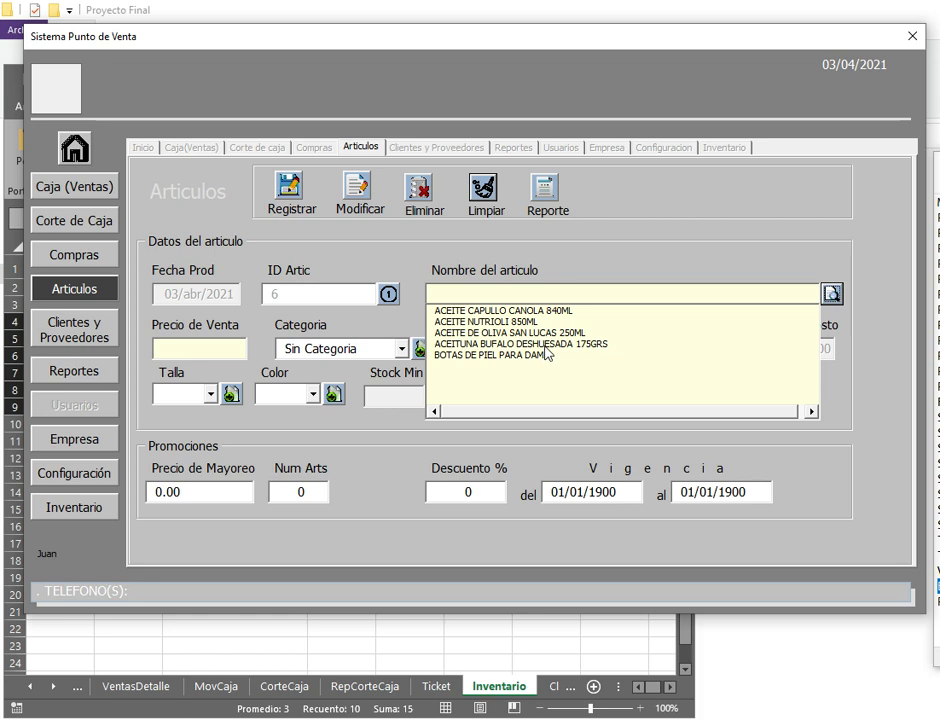
pyautogui.click(545, 345)
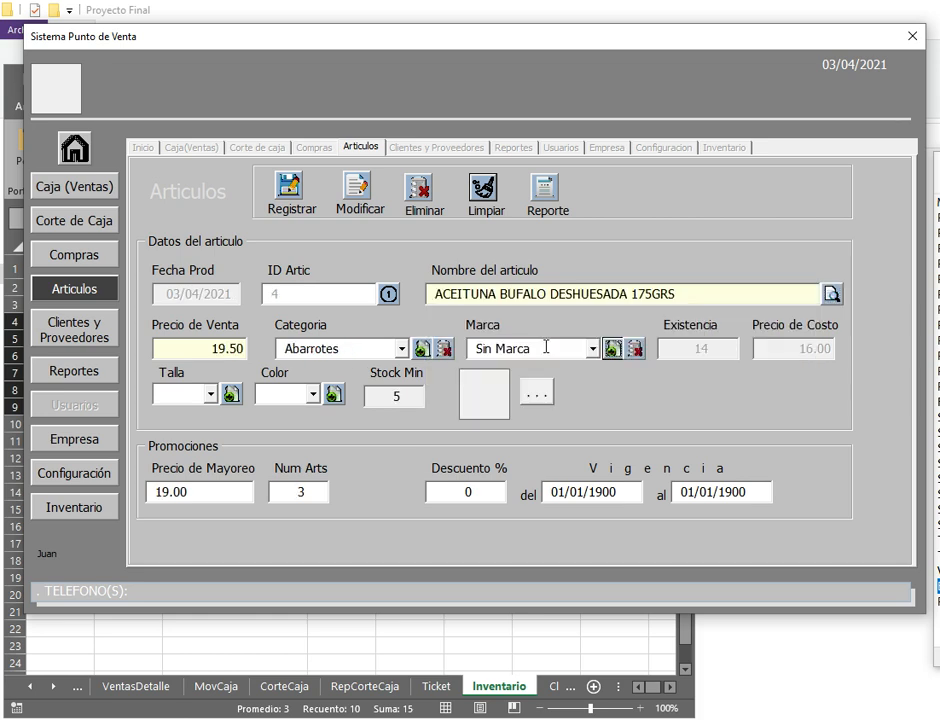
pyautogui.click(490, 192)
pyautogui.click(832, 292)
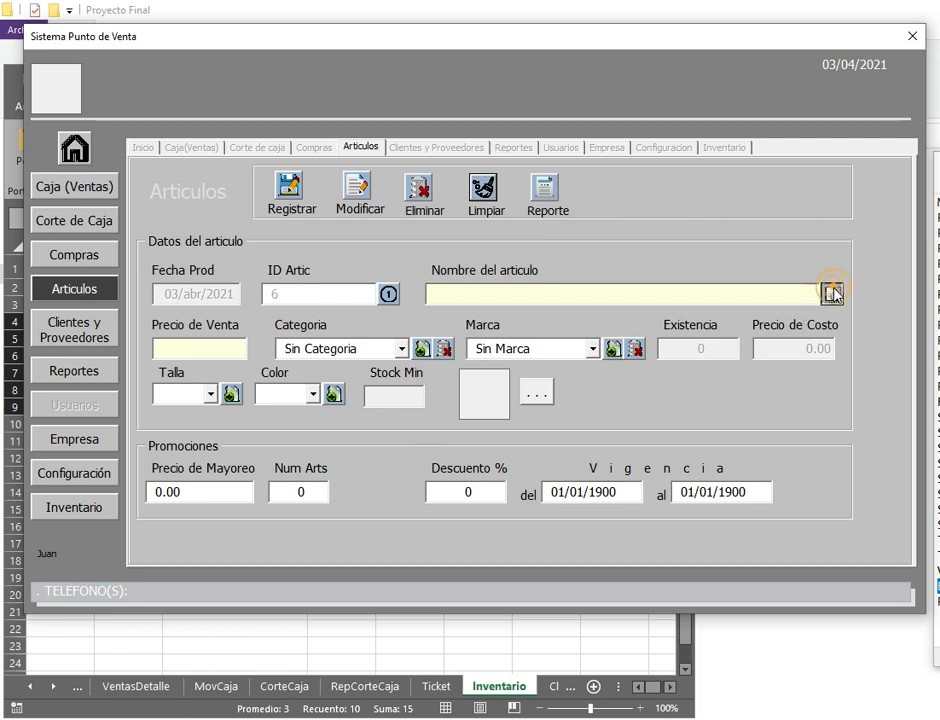
pyautogui.click(483, 346)
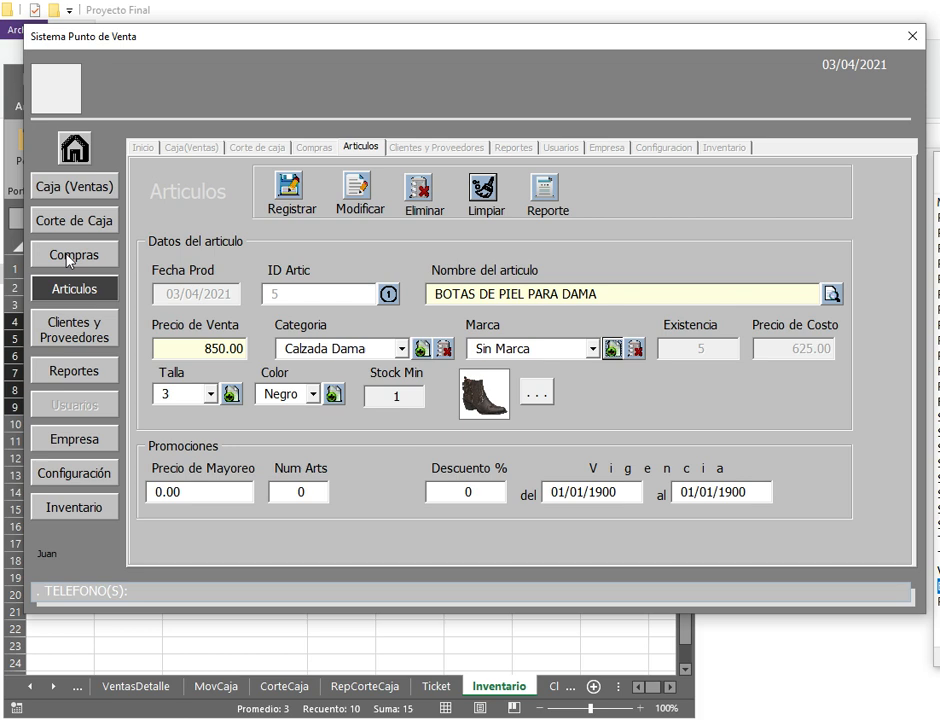
pyautogui.click(70, 188)
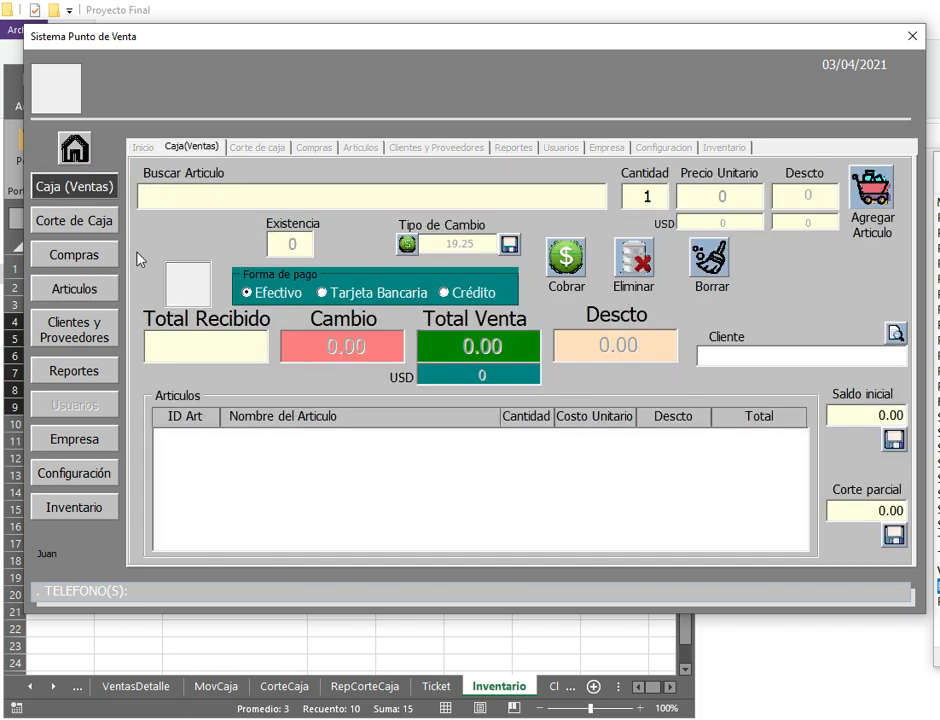
pyautogui.click(76, 290)
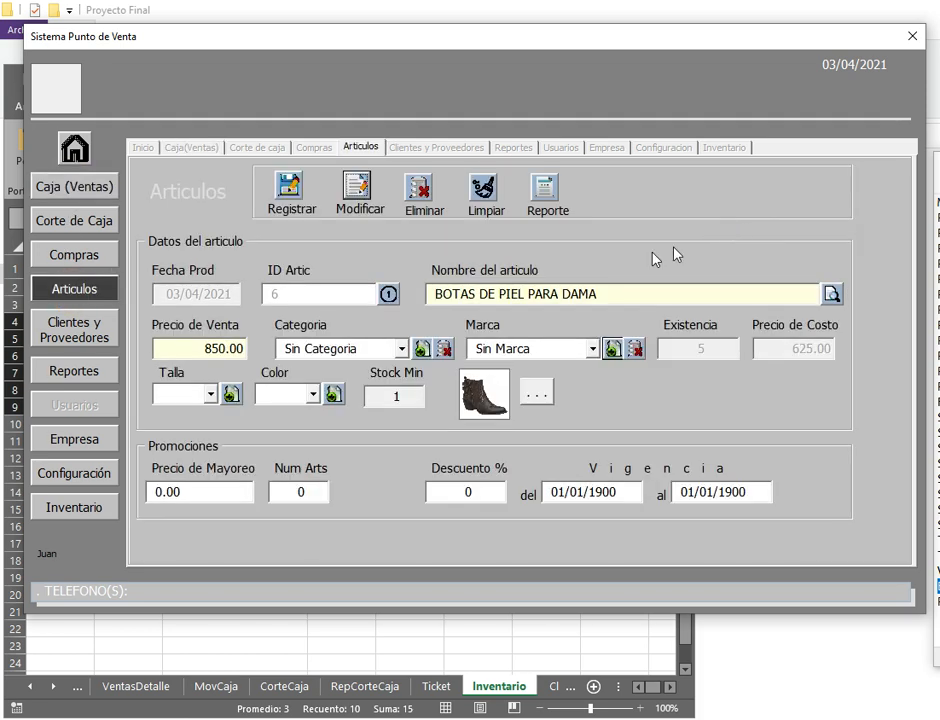
pyautogui.click(488, 206)
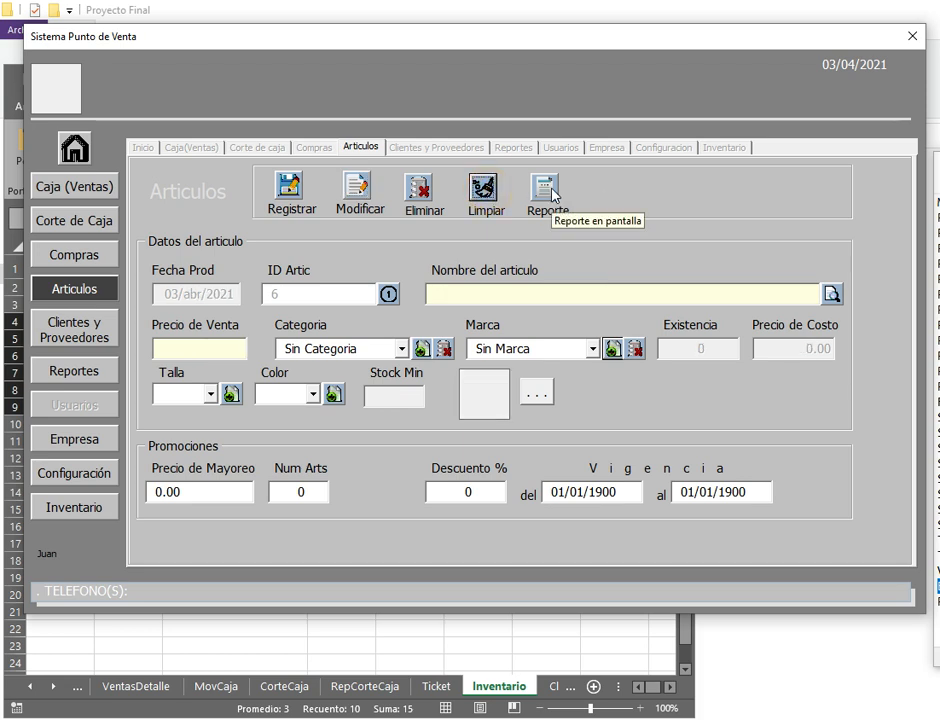
pyautogui.click(553, 195)
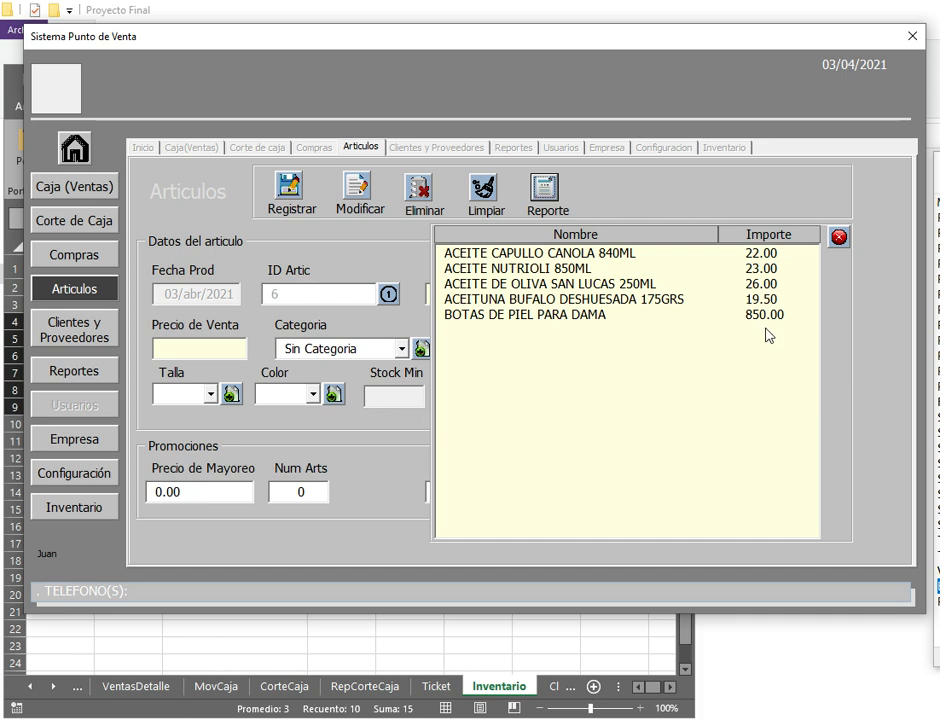
pyautogui.click(838, 237)
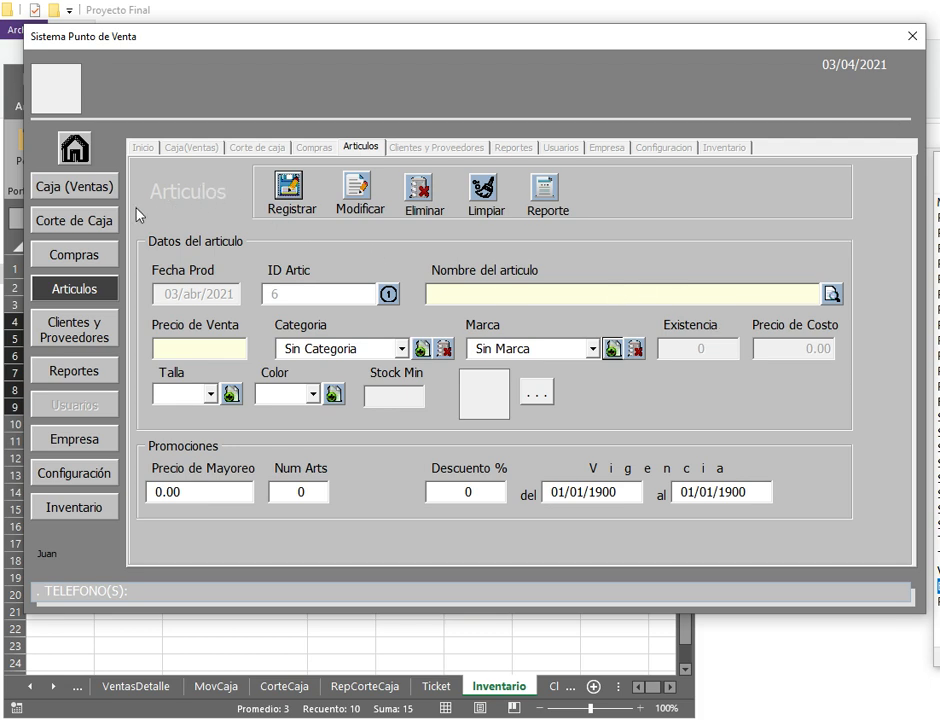
pyautogui.click(100, 190)
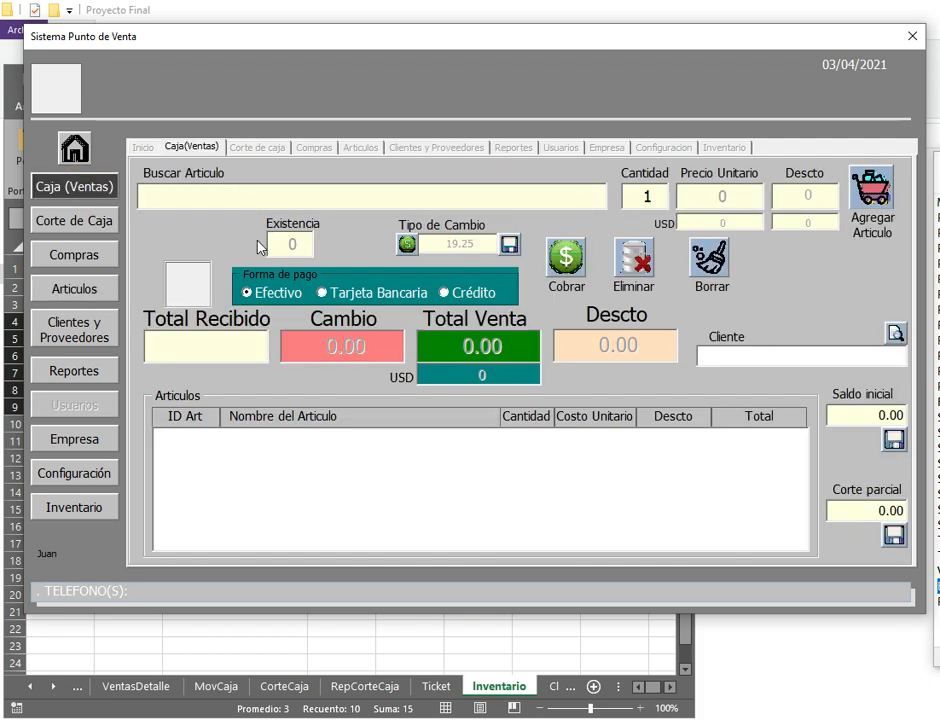
# Step: Load ACEITE CAPULLO CANOLA 840ML into the sale at quantity 1 and 22.00, previewing its product photo
pyautogui.write('A')
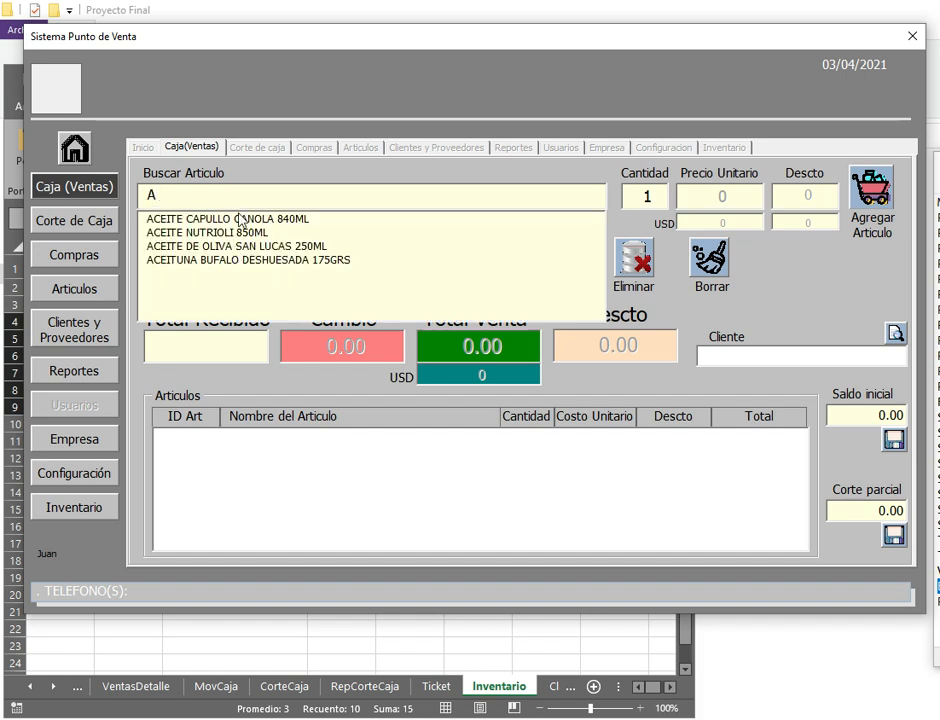
pyautogui.click(238, 219)
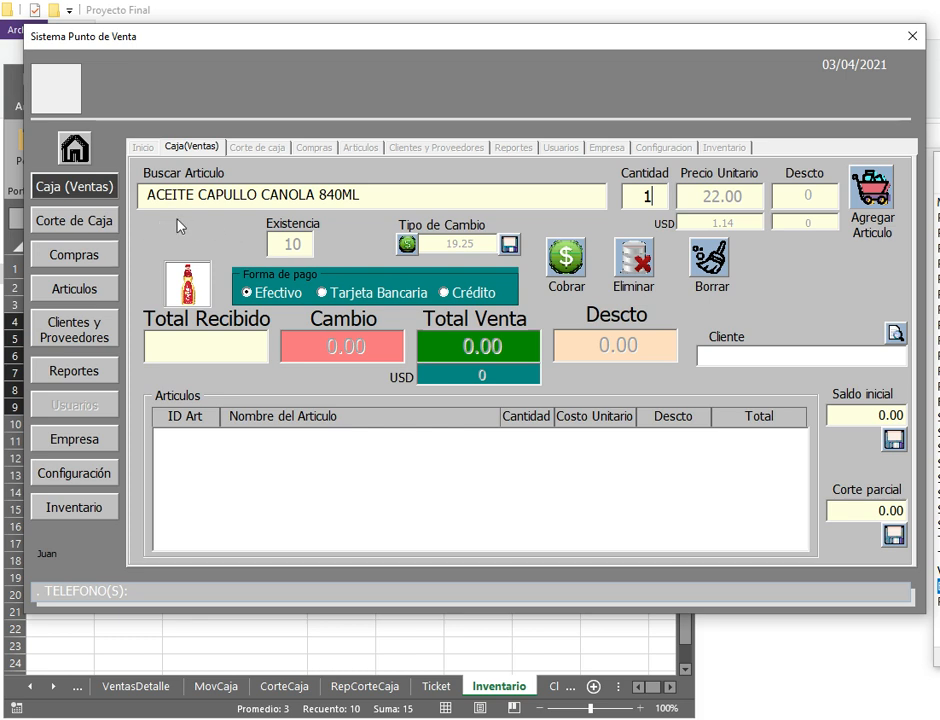
pyautogui.moveTo(174, 279)
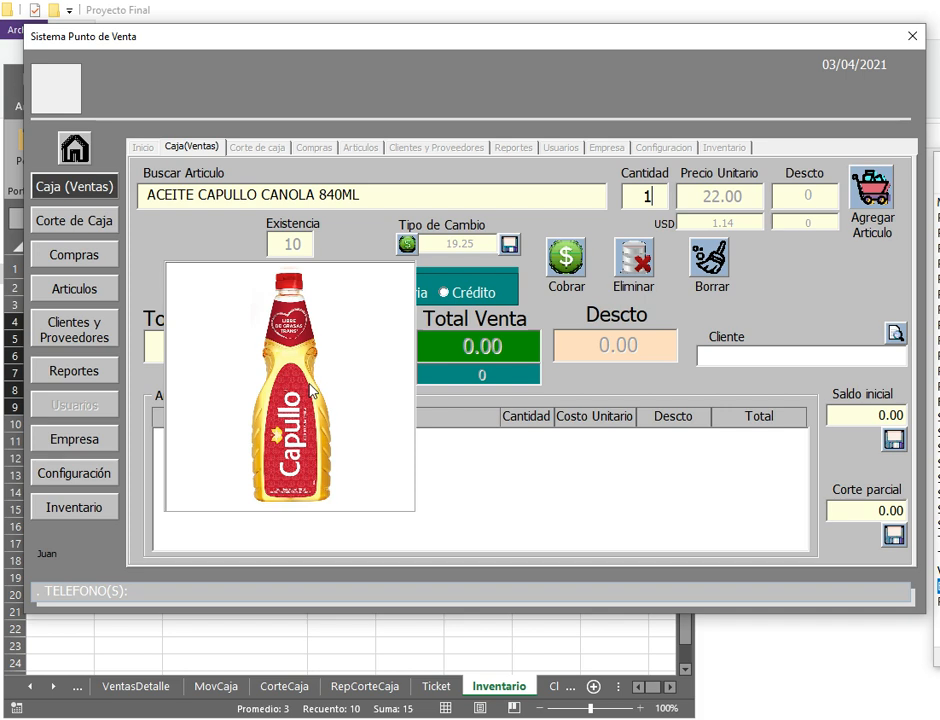
# Step: Add one ACEITE CAPULLO CANOLA 840ML at 22.00 to the sale, bringing the total to 22.00
pyautogui.click(180, 235)
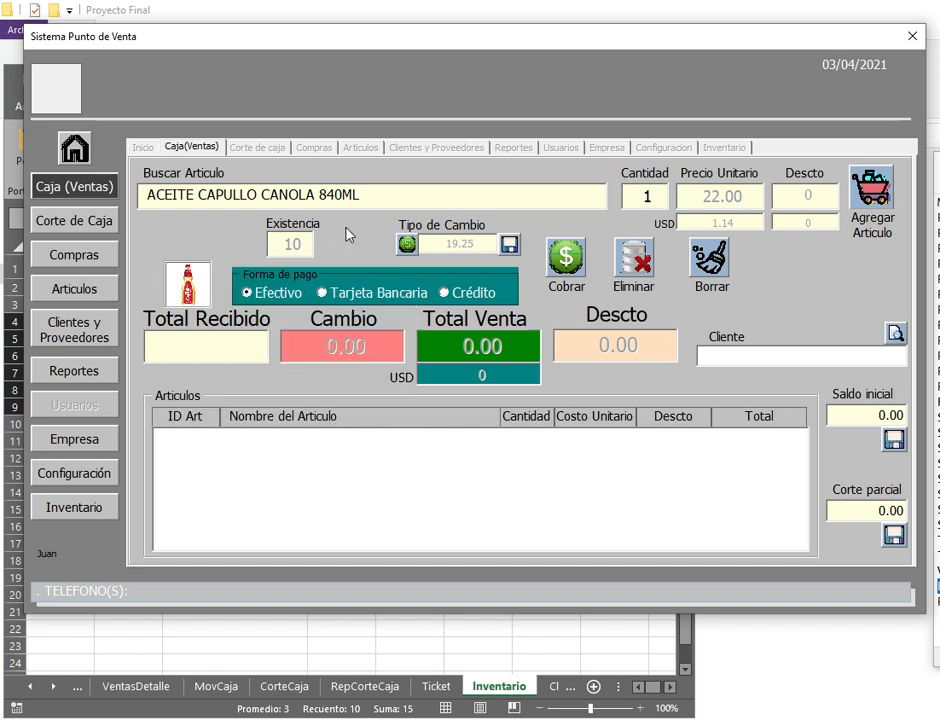
pyautogui.moveTo(176, 308)
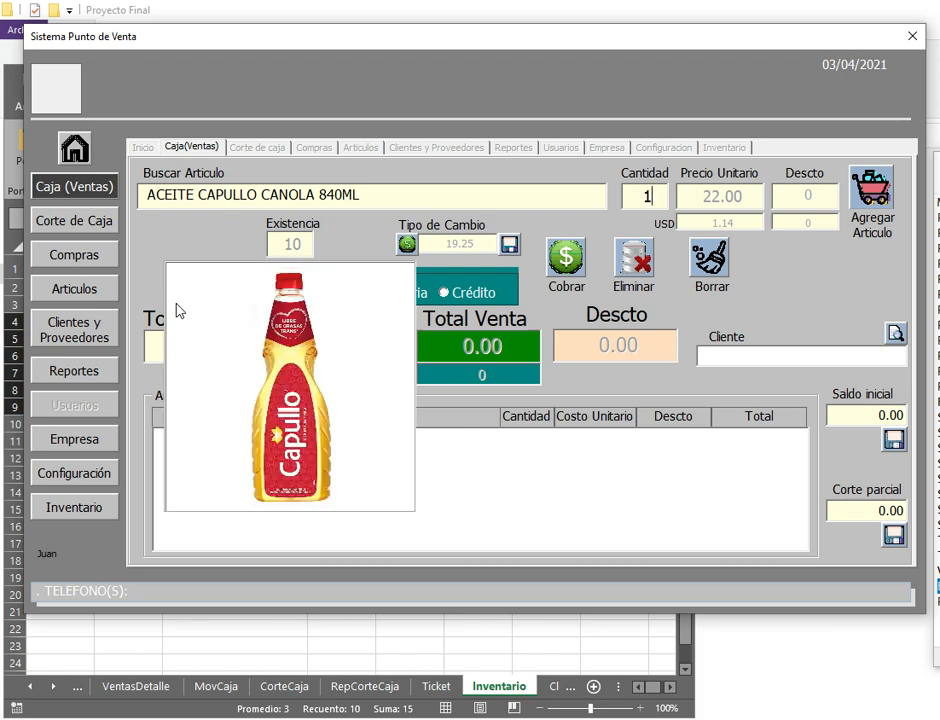
pyautogui.click(872, 188)
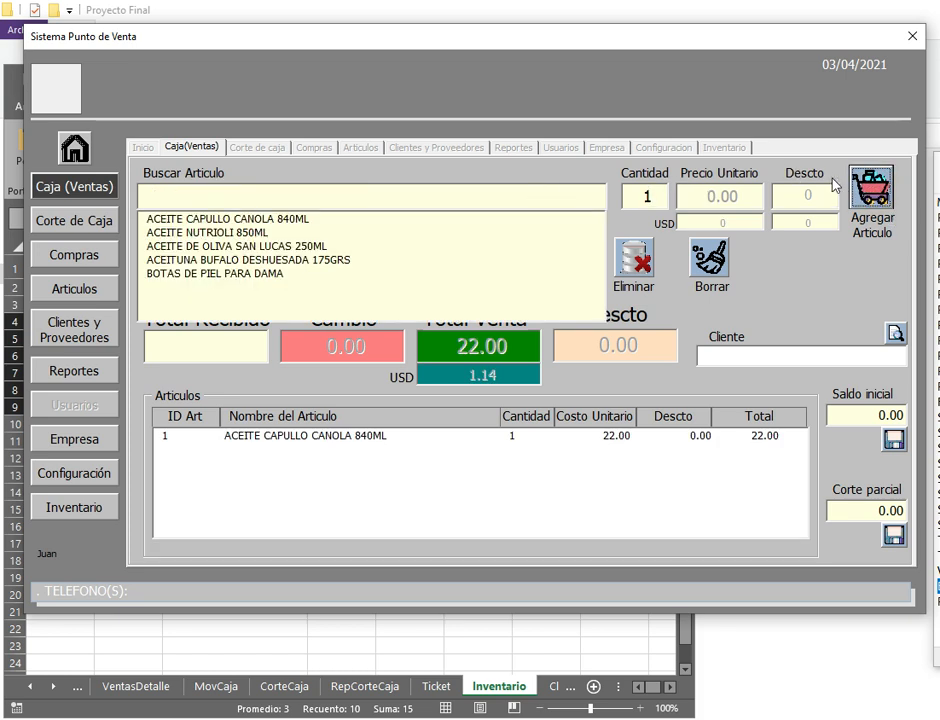
# Step: Add three ACEITE NUTRIOLI 850ML to the sale
pyautogui.click(257, 234)
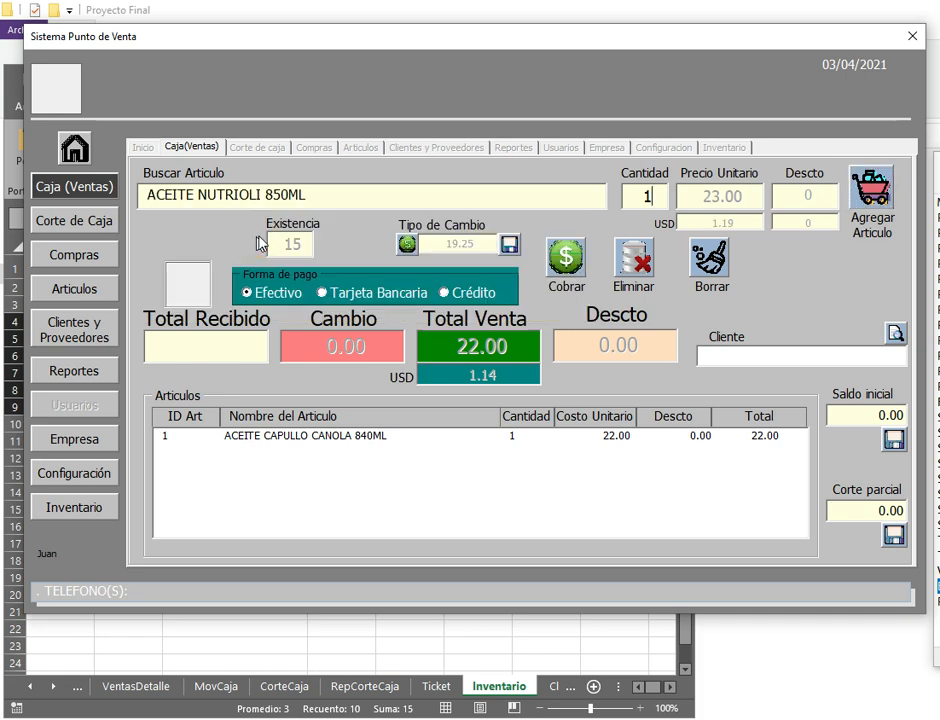
pyautogui.doubleClick(660, 199)
pyautogui.write('3')
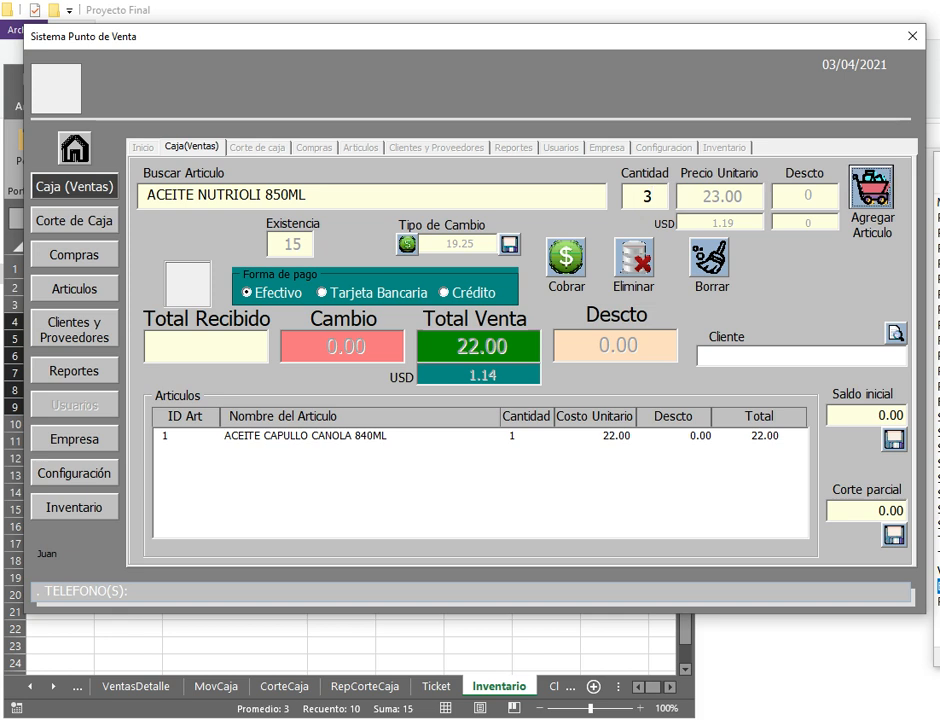
pyautogui.click(870, 188)
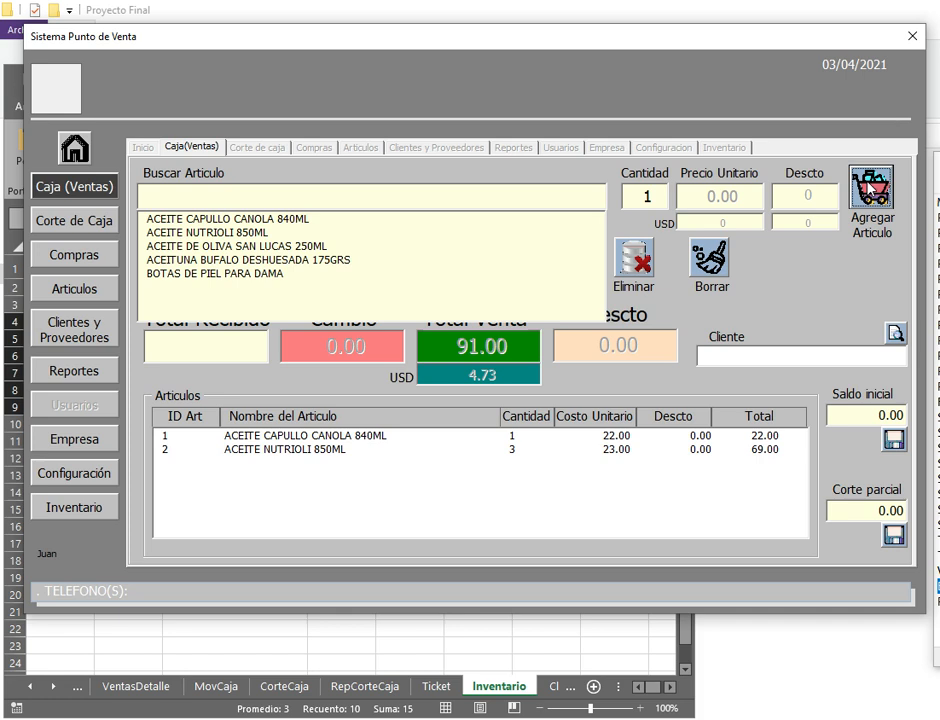
# Step: Charge the 91.00 sale with 100.00 received, without printing the ticket
pyautogui.click(757, 304)
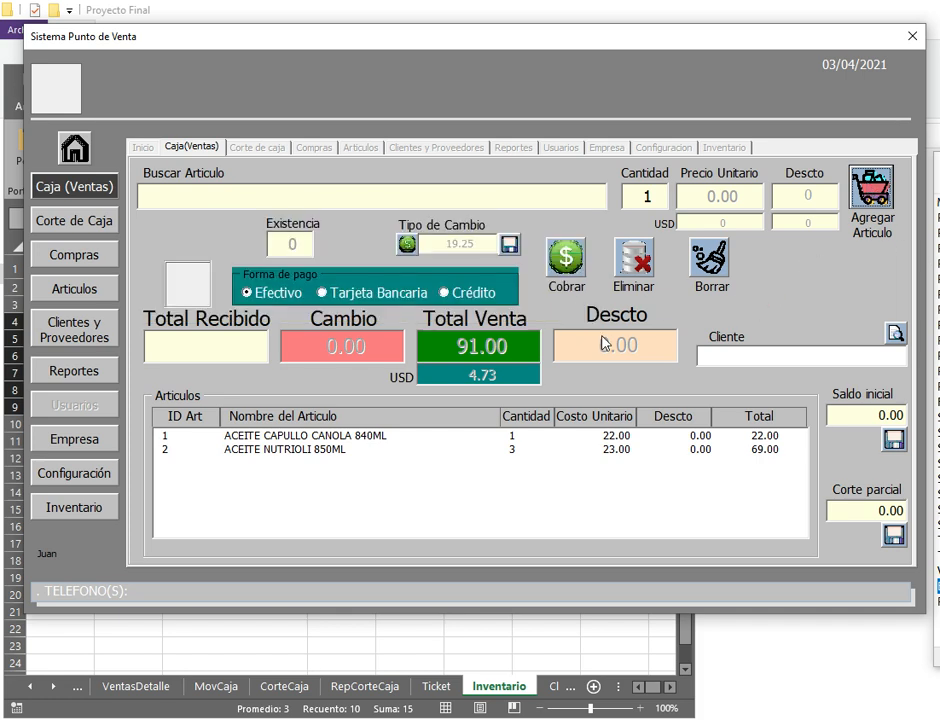
pyautogui.click(214, 342)
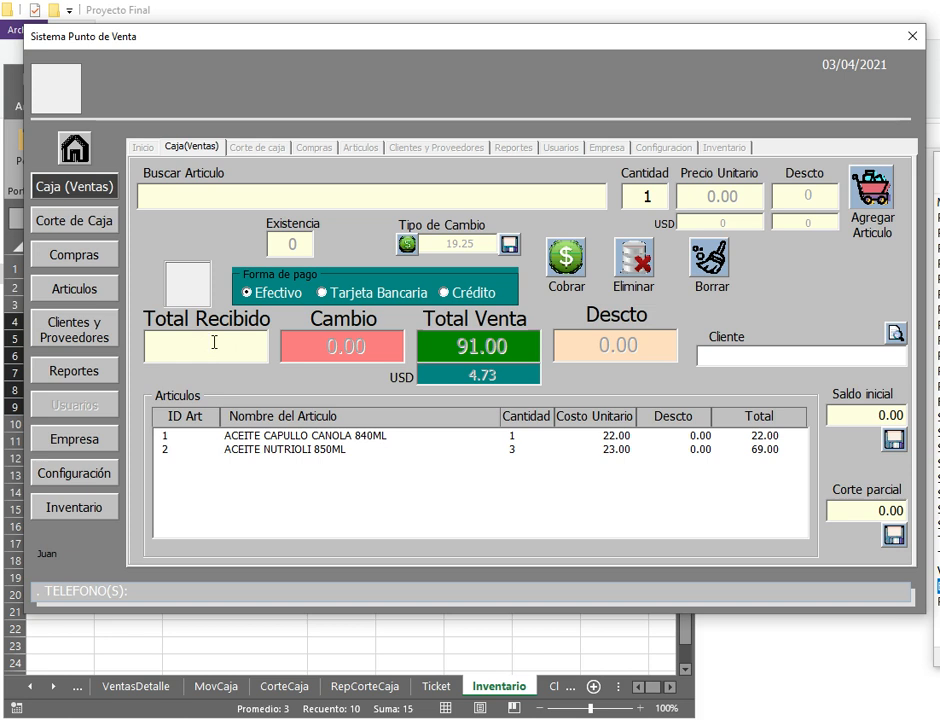
pyautogui.write('100')
pyautogui.press('Return')
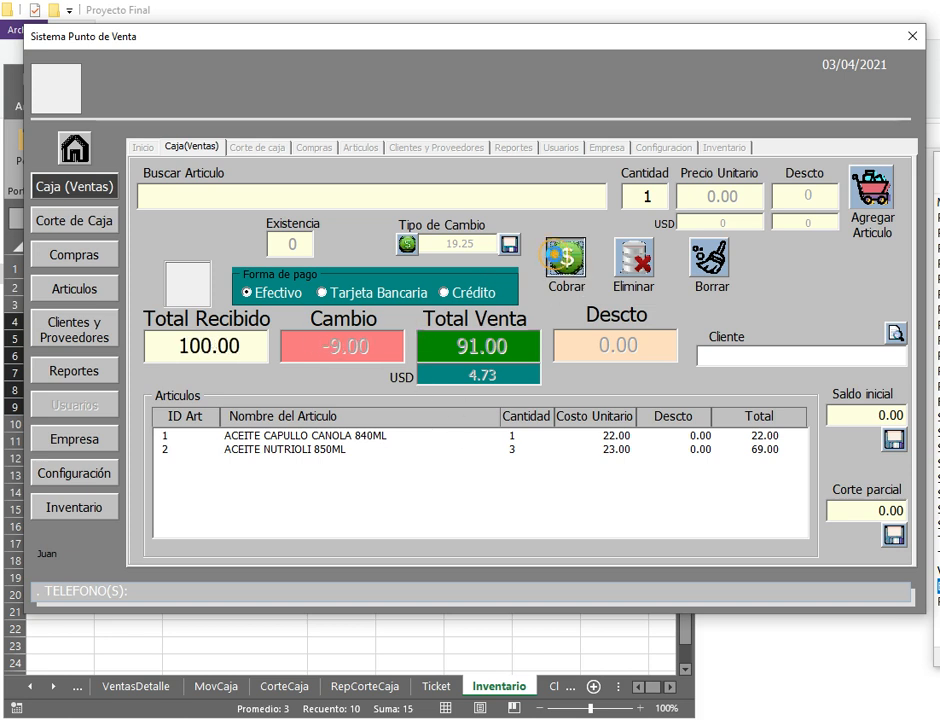
pyautogui.click(552, 254)
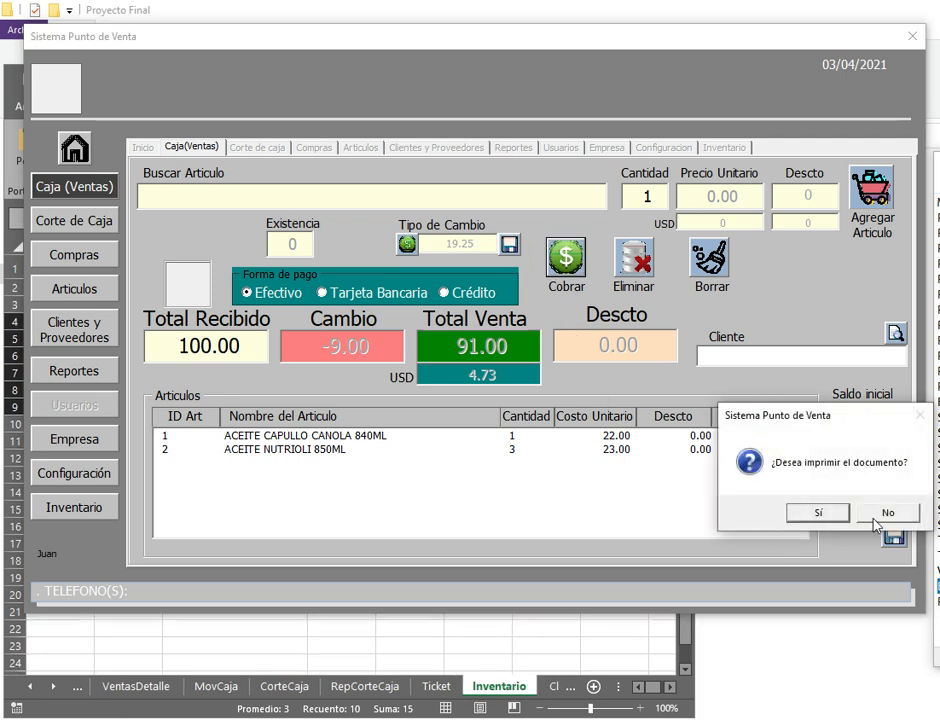
pyautogui.click(889, 514)
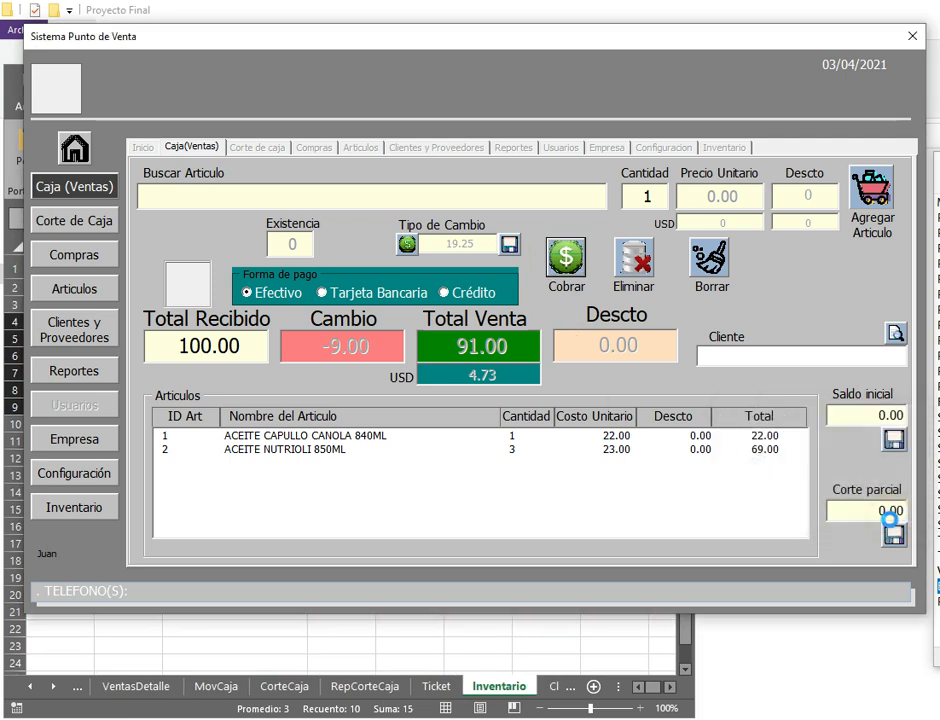
pyautogui.click(315, 196)
# Step: Add four ACEITE DE OLIVA SAN LUCAS 250ML to the sale, three and then one more
pyautogui.write('A')
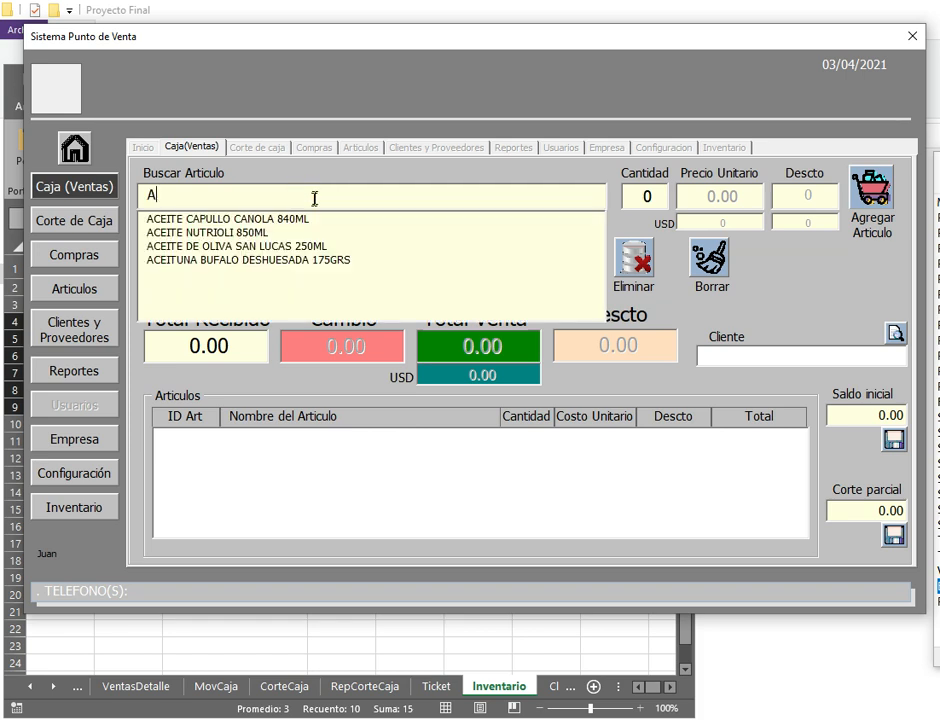
pyautogui.click(268, 246)
pyautogui.click(643, 198)
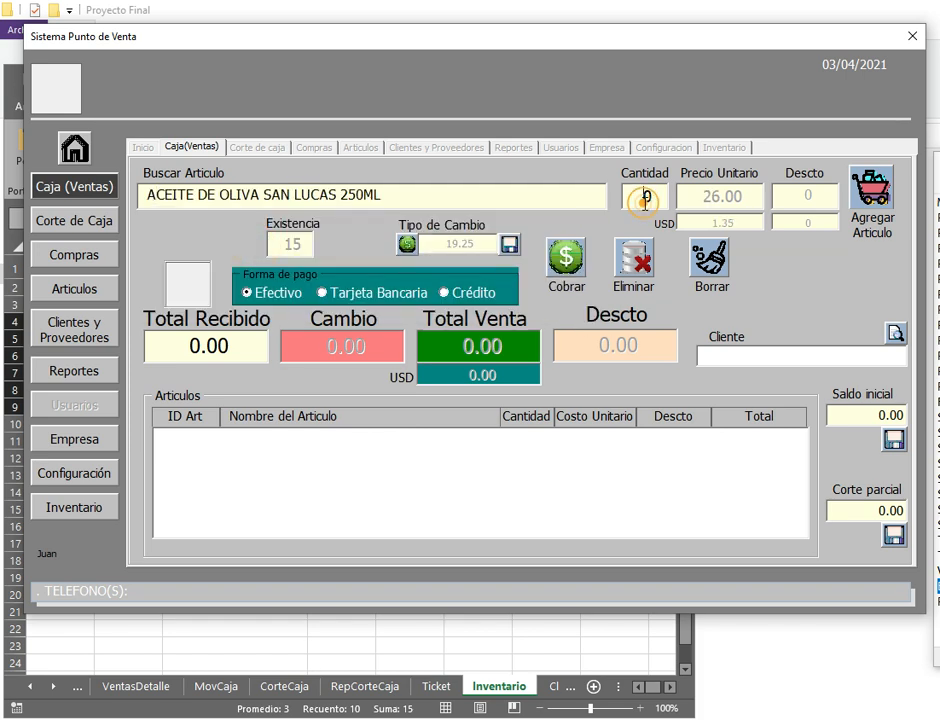
pyautogui.doubleClick(648, 198)
pyautogui.write('3')
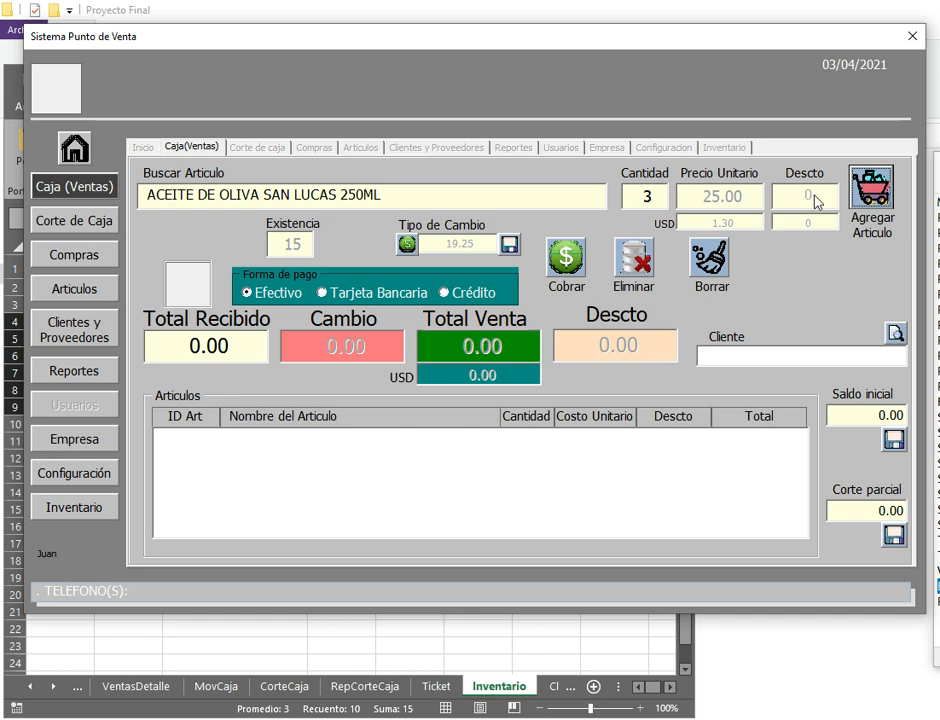
pyautogui.click(872, 190)
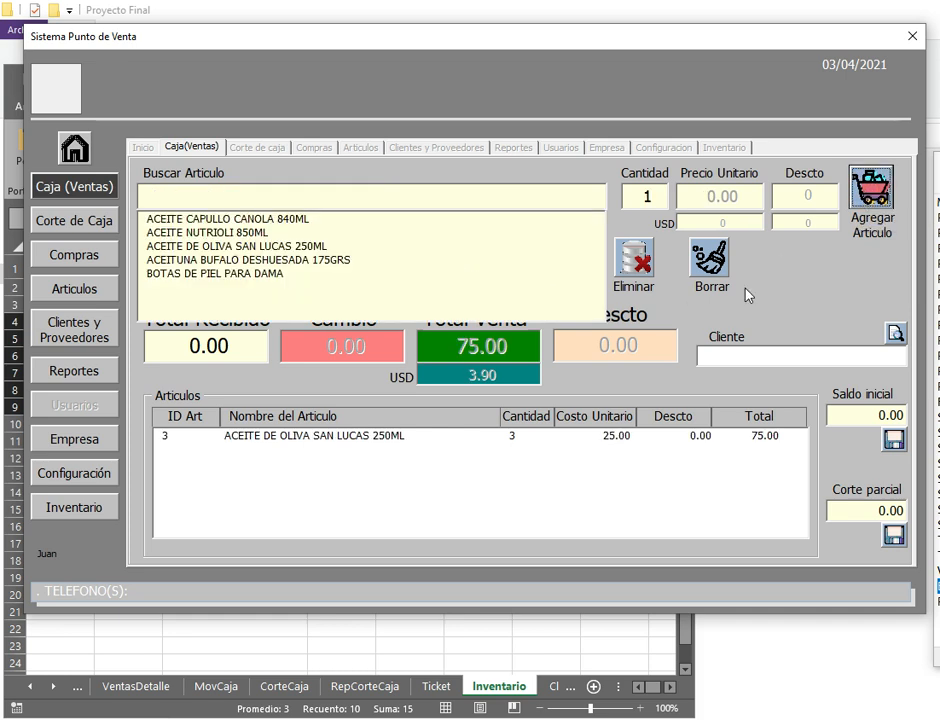
pyautogui.click(281, 260)
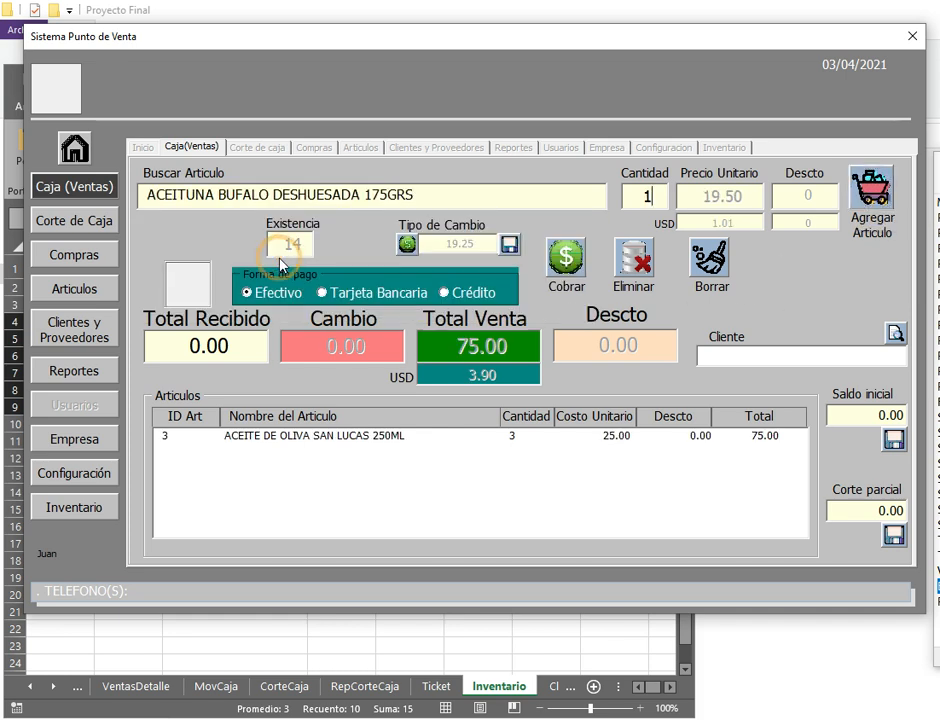
pyautogui.moveTo(477, 203); pyautogui.dragTo(132, 206)
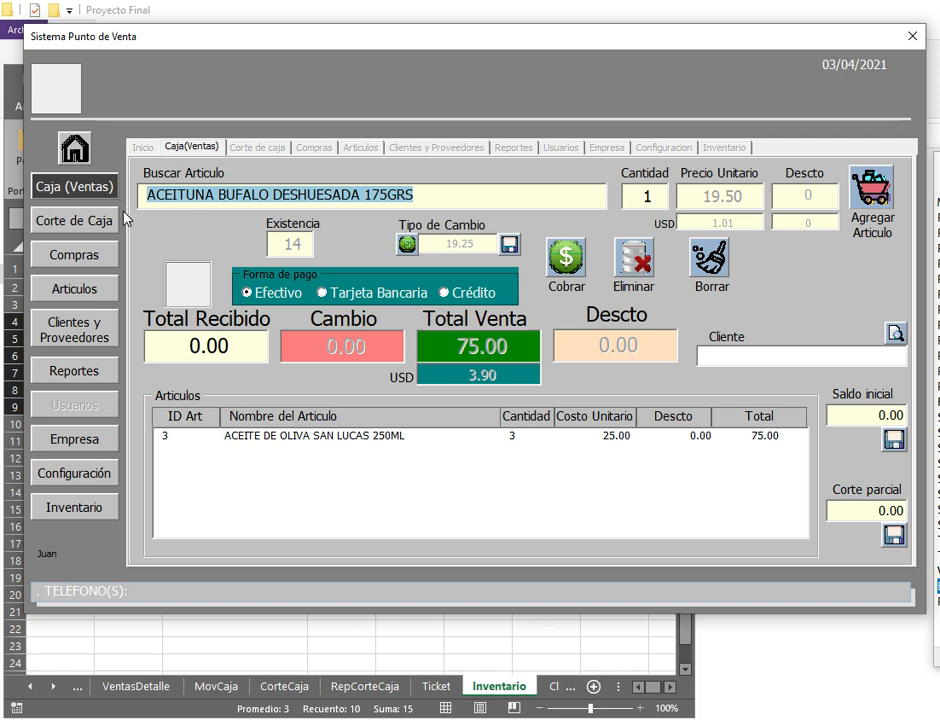
pyautogui.press('BackSpace')
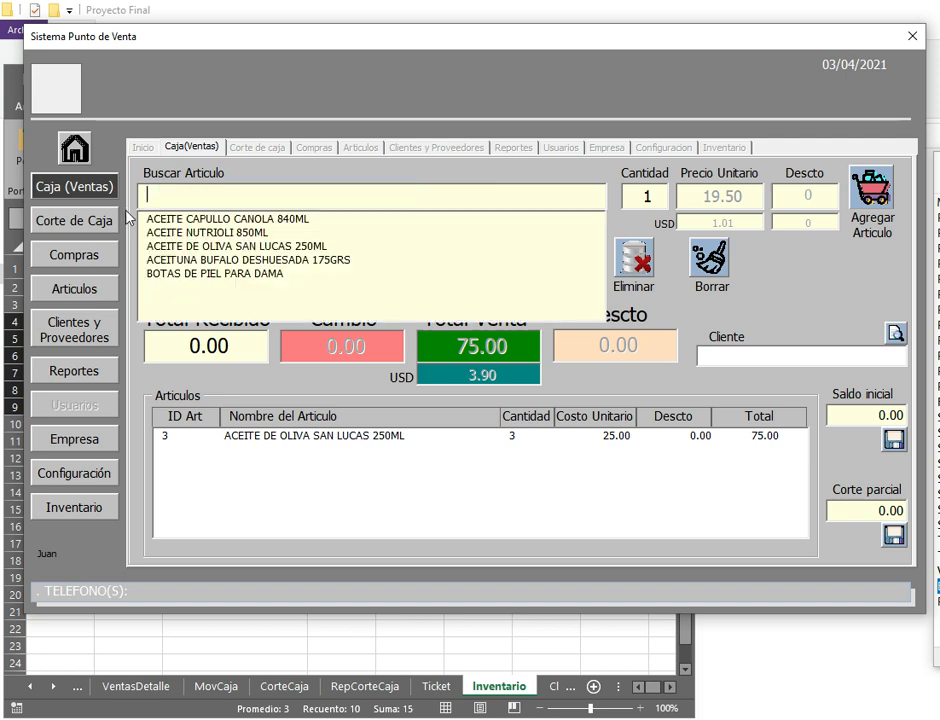
pyautogui.click(280, 246)
pyautogui.click(866, 195)
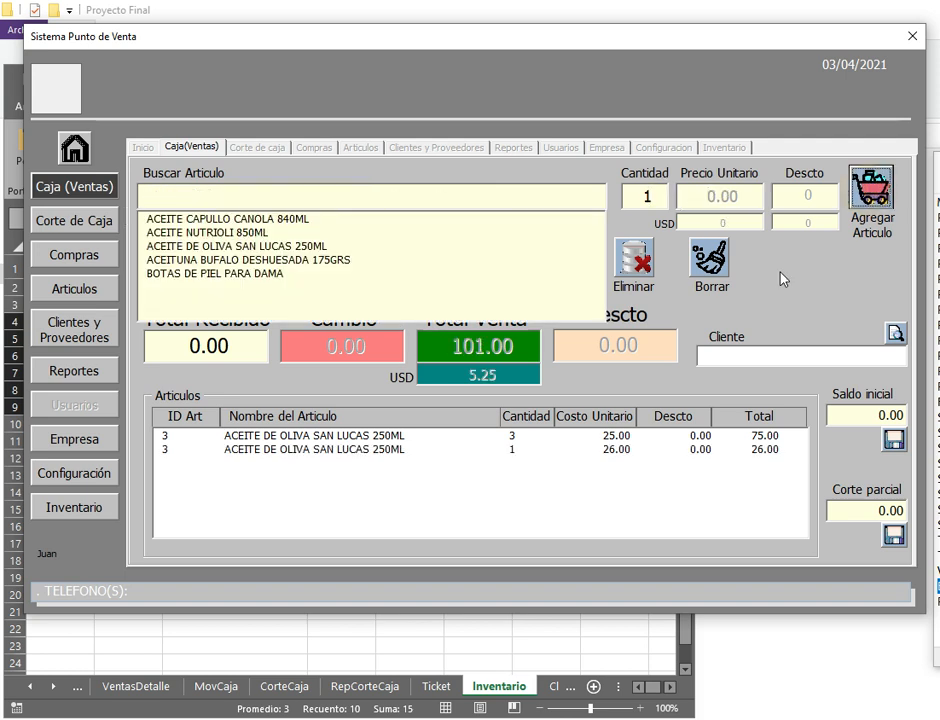
# Step: Charge the sale with 101.00 received and print the ticket, replacing ticket.pdf
pyautogui.click(198, 346)
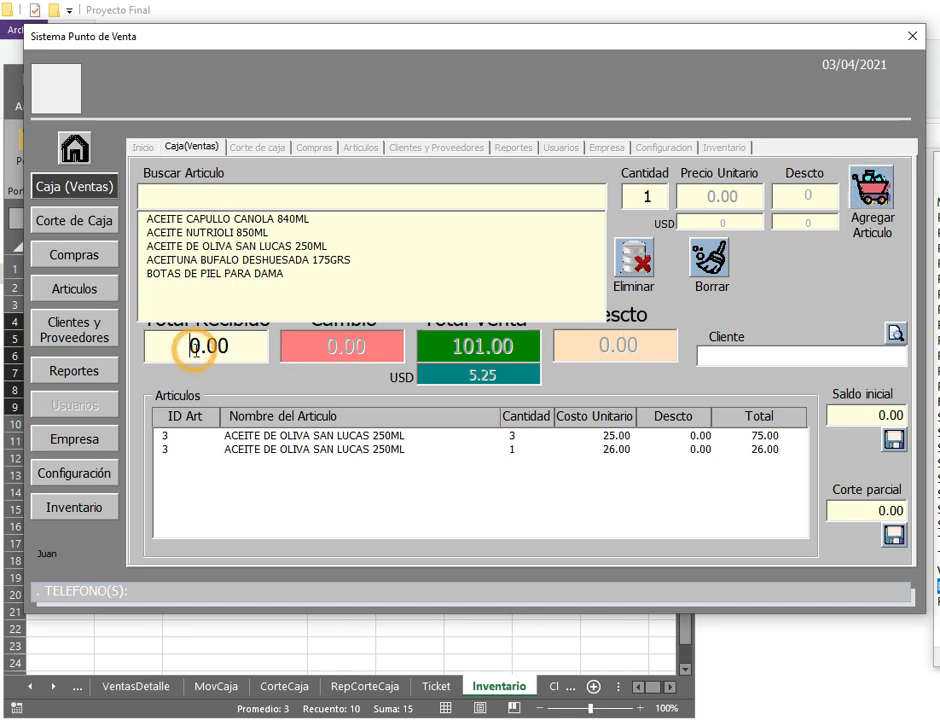
pyautogui.click(174, 354)
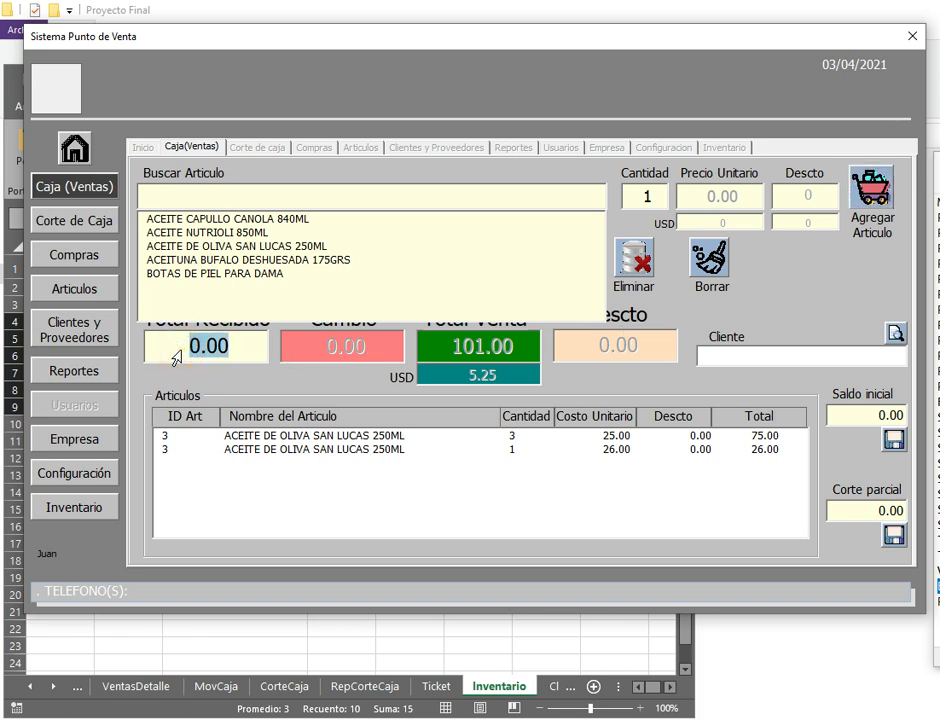
pyautogui.write('101')
pyautogui.press('Return')
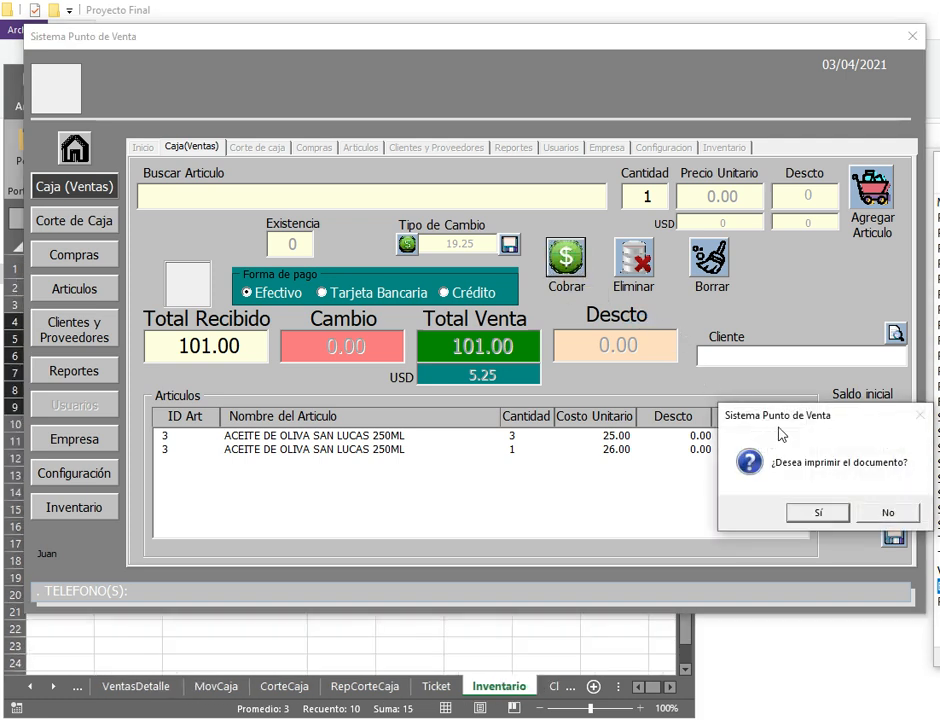
pyautogui.click(827, 510)
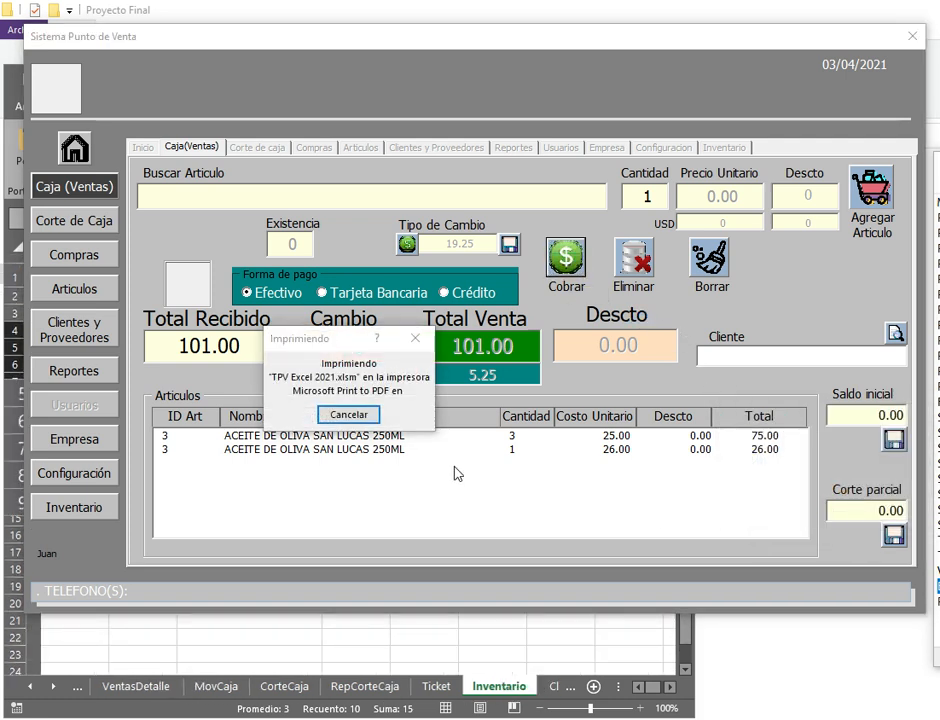
pyautogui.doubleClick(451, 484)
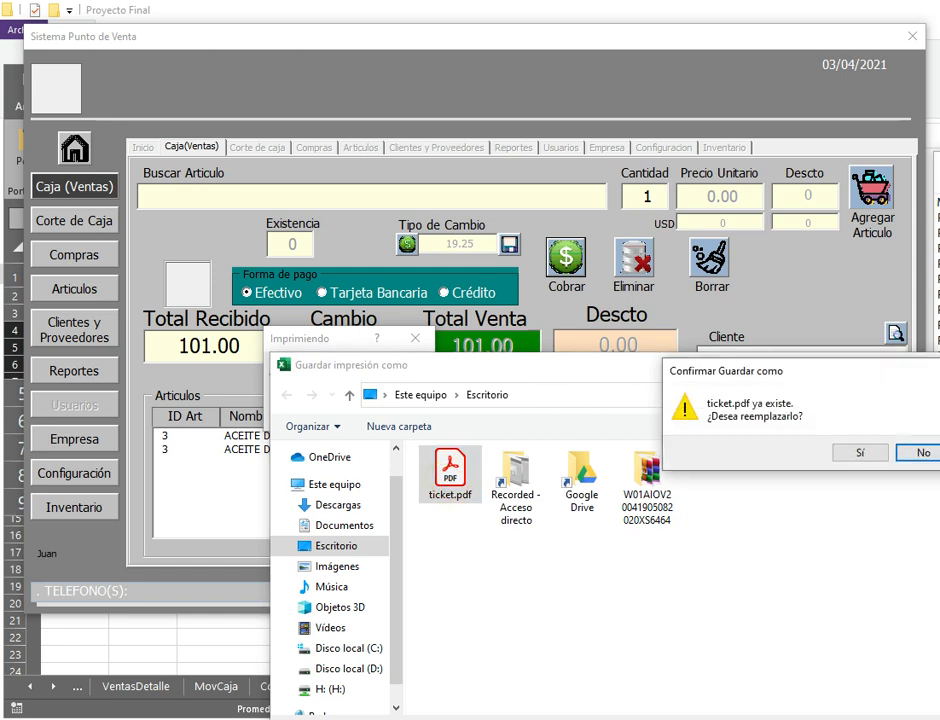
pyautogui.click(862, 454)
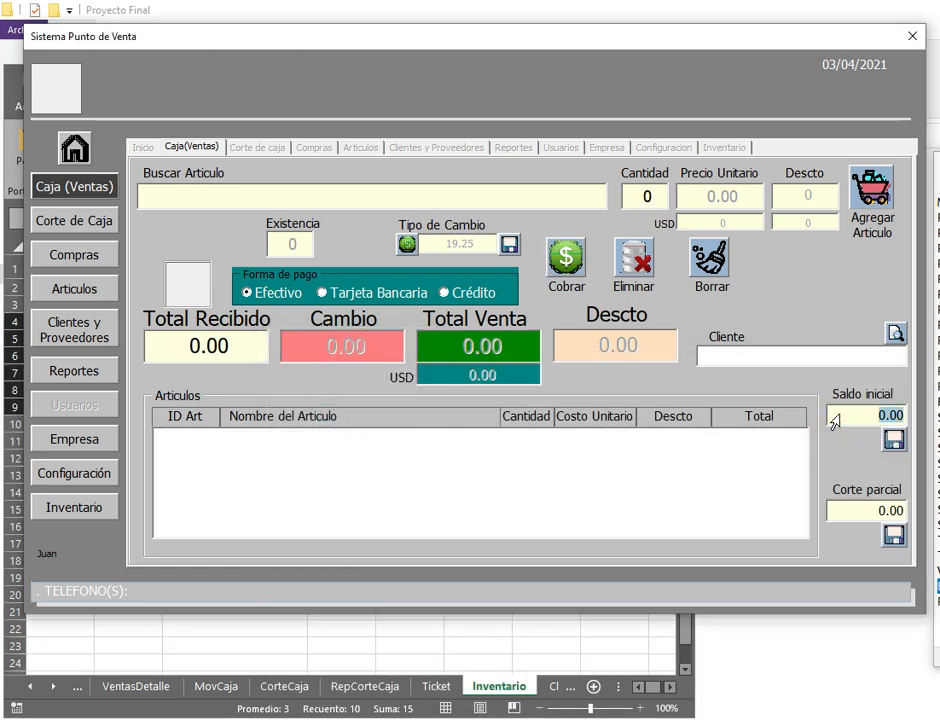
# Step: Save an opening cash balance (Saldo inicial) of 120.00
pyautogui.write('120')
pyautogui.press('Return')
pyautogui.click(893, 445)
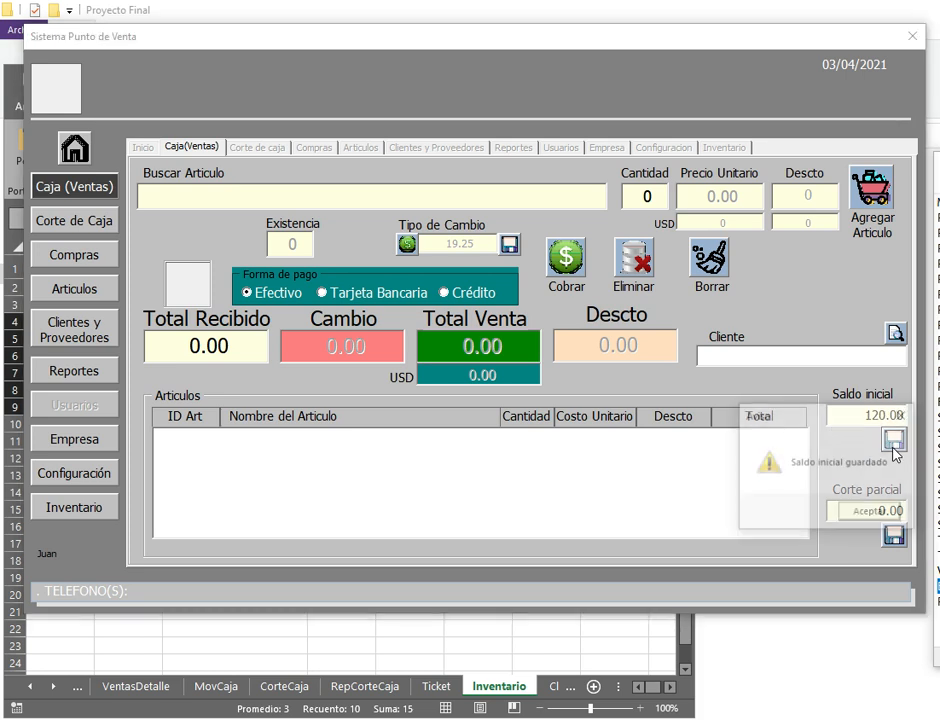
pyautogui.click(868, 514)
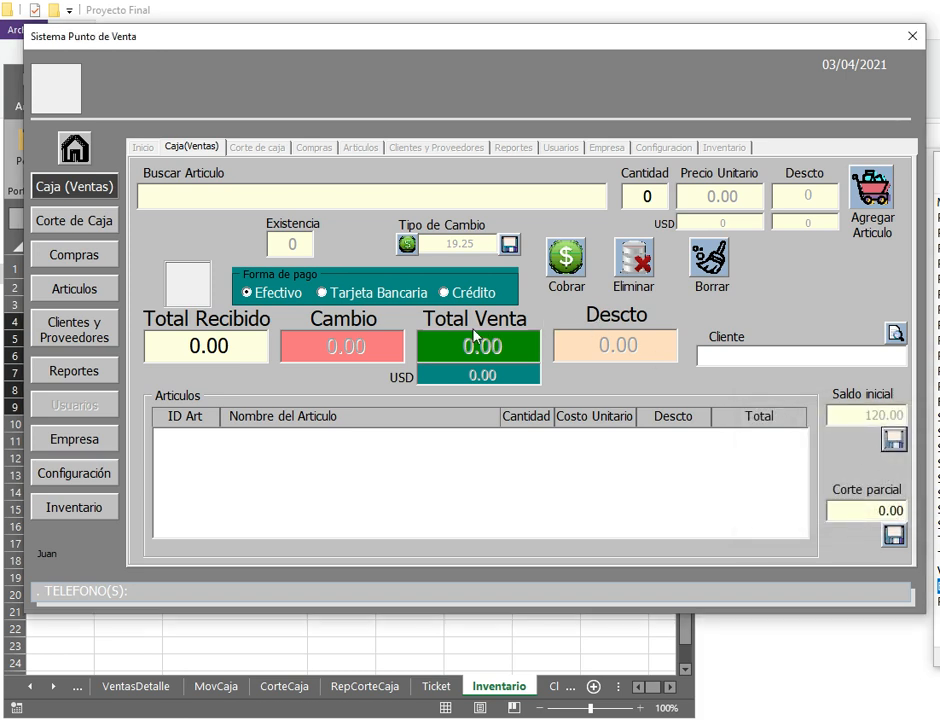
pyautogui.click(350, 192)
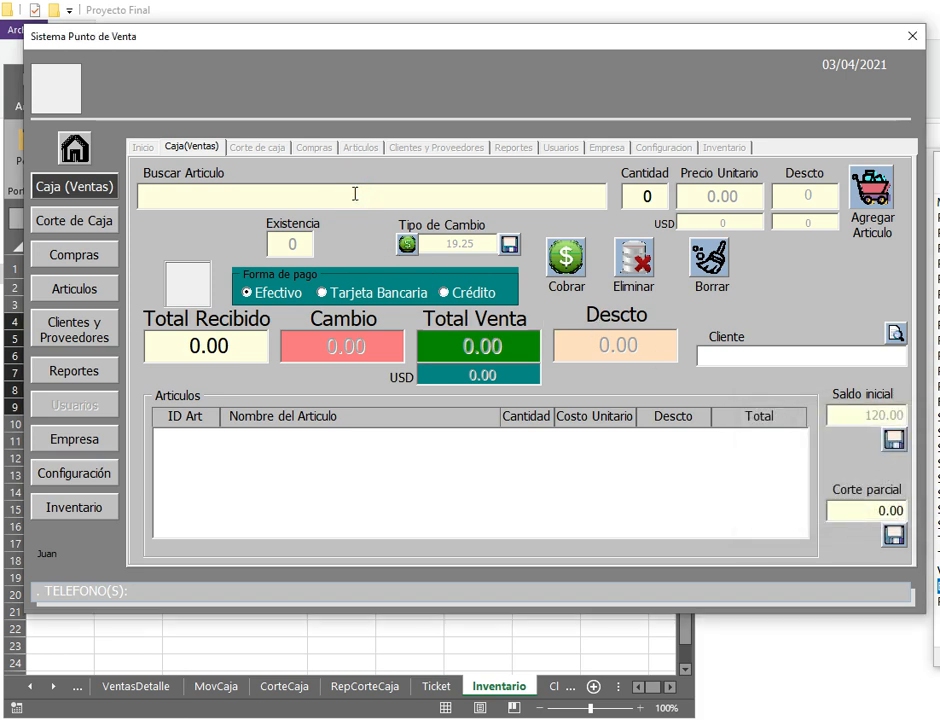
# Step: Add one BOTAS DE PIEL PARA DAMA at 850.00 to the sale
pyautogui.write('B')
pyautogui.click(252, 219)
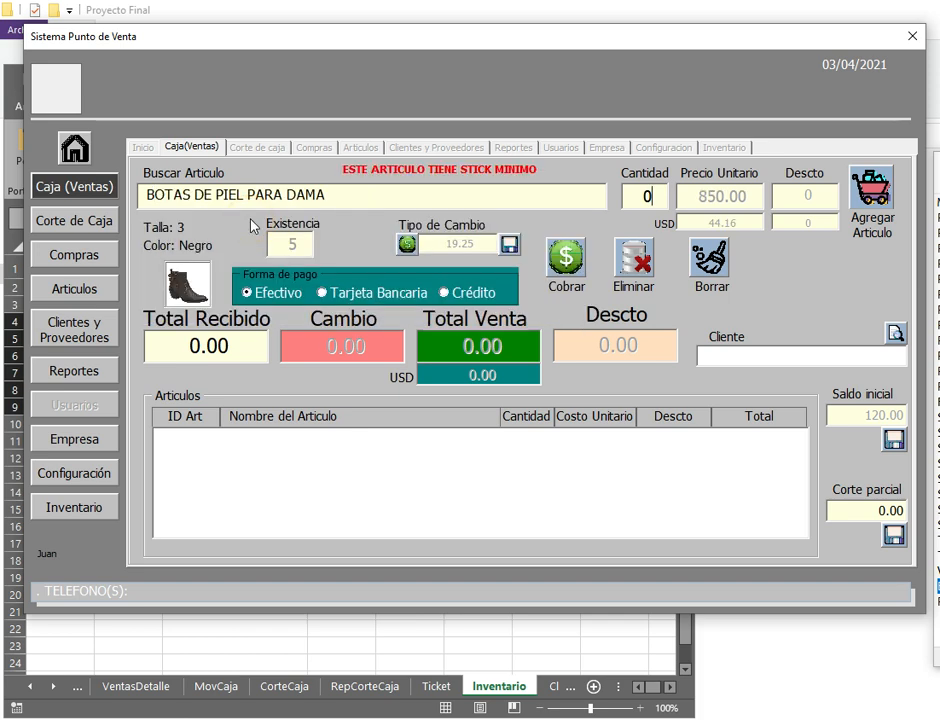
pyautogui.write('1')
pyautogui.click(886, 202)
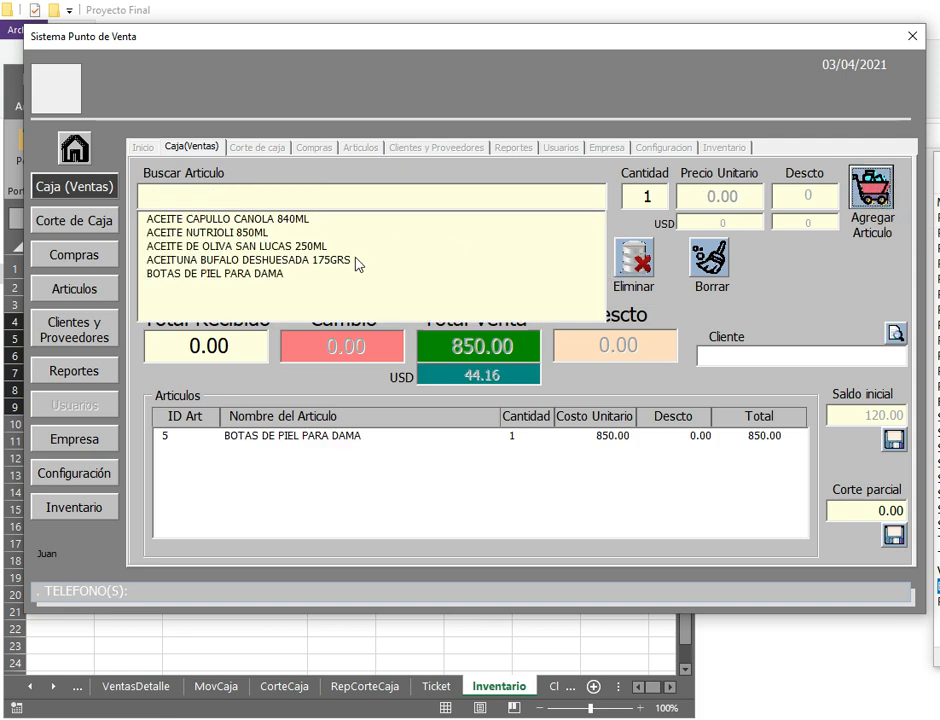
# Step: Set the payment method to Crédito and try charging, dismissing the insufficient-amount warning
pyautogui.click(792, 290)
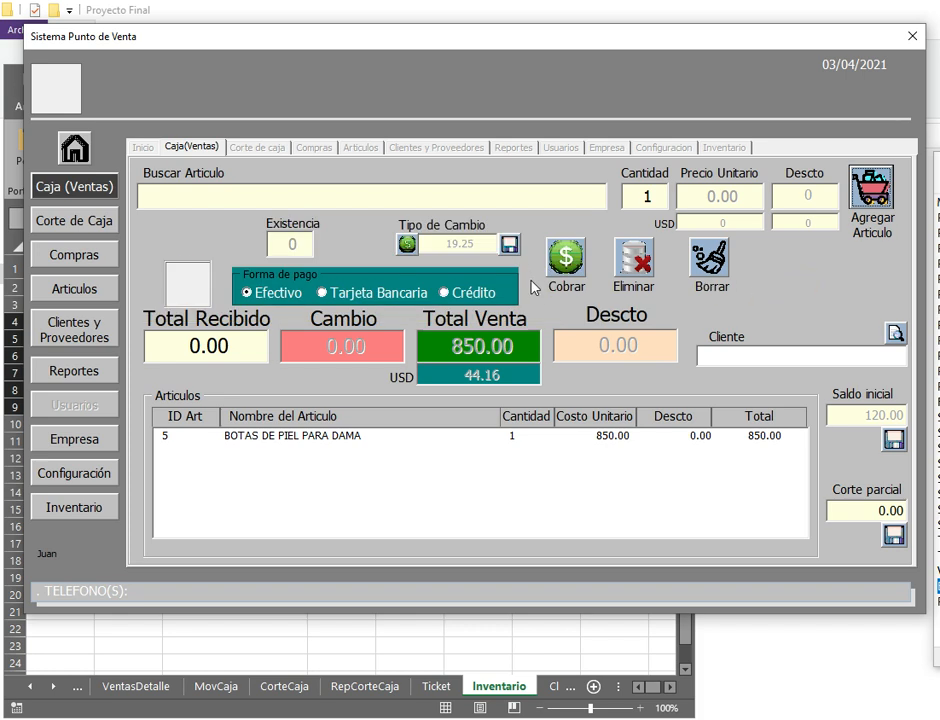
pyautogui.click(472, 296)
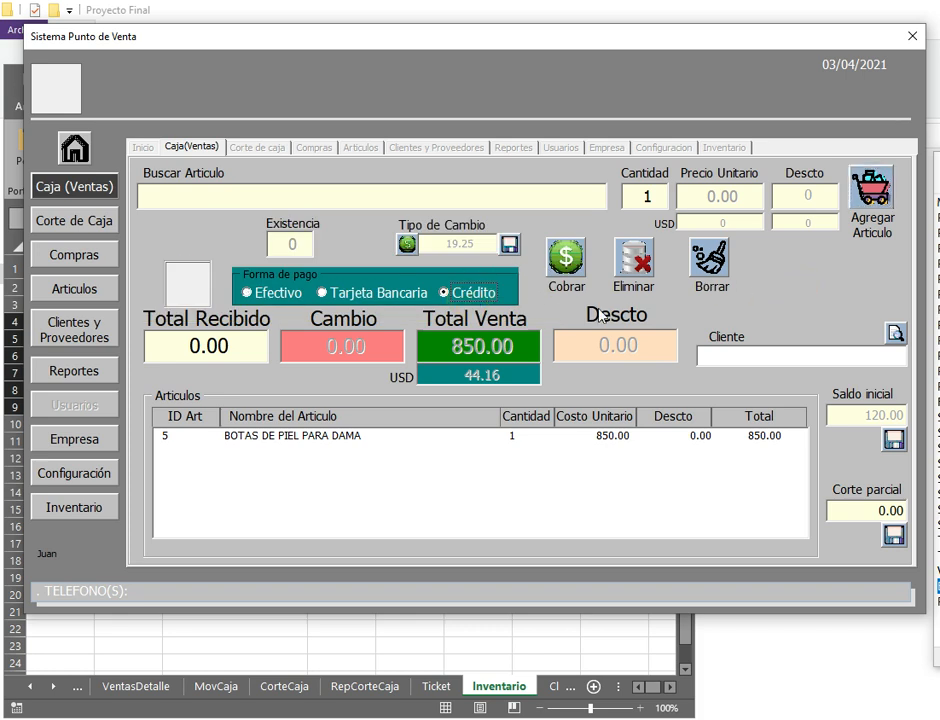
pyautogui.click(738, 354)
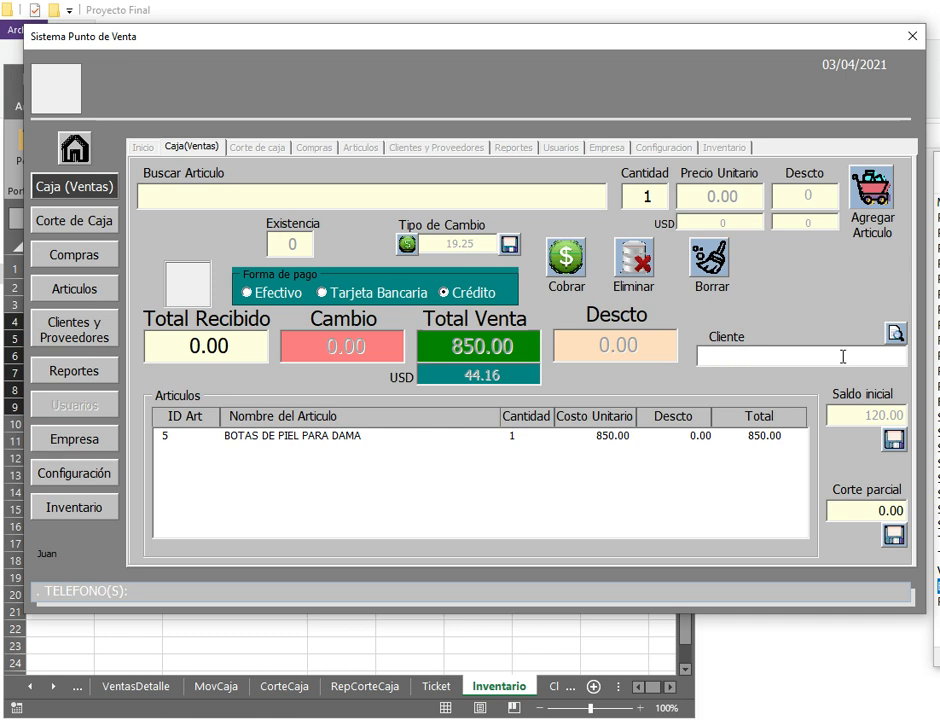
pyautogui.click(567, 260)
pyautogui.moveTo(850, 415); pyautogui.dragTo(594, 459)
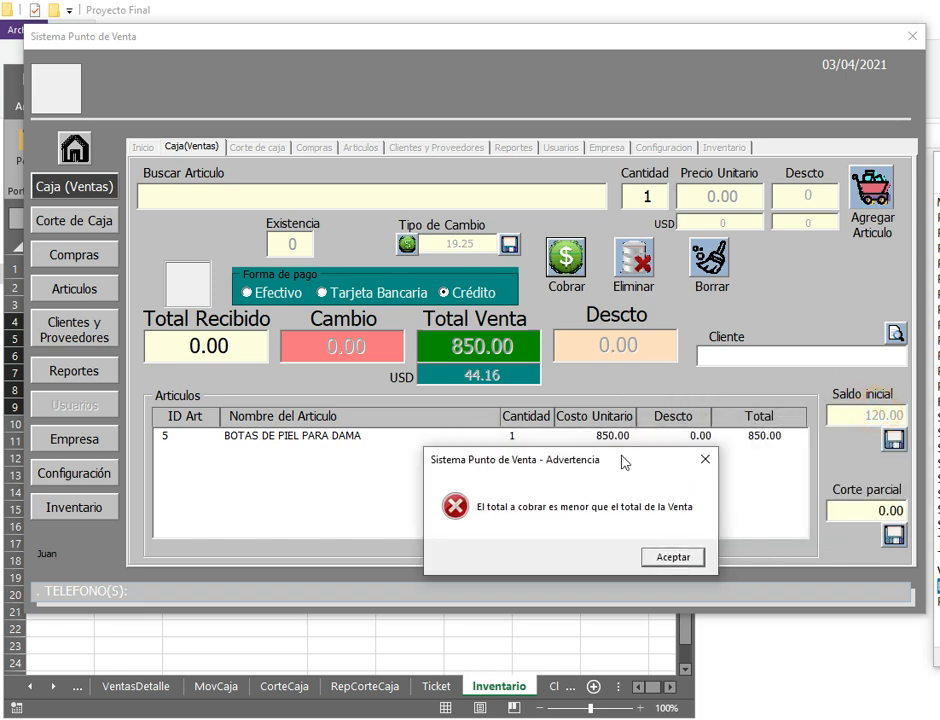
pyautogui.click(657, 560)
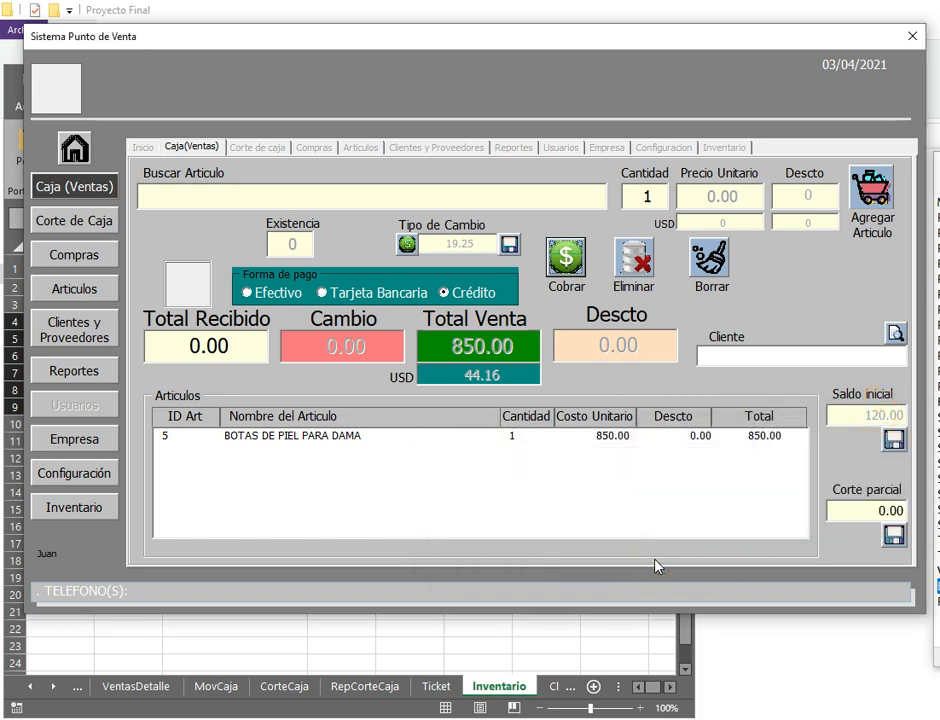
# Step: Assign a client from the client list and enter 850.00 as the amount received
pyautogui.click(894, 336)
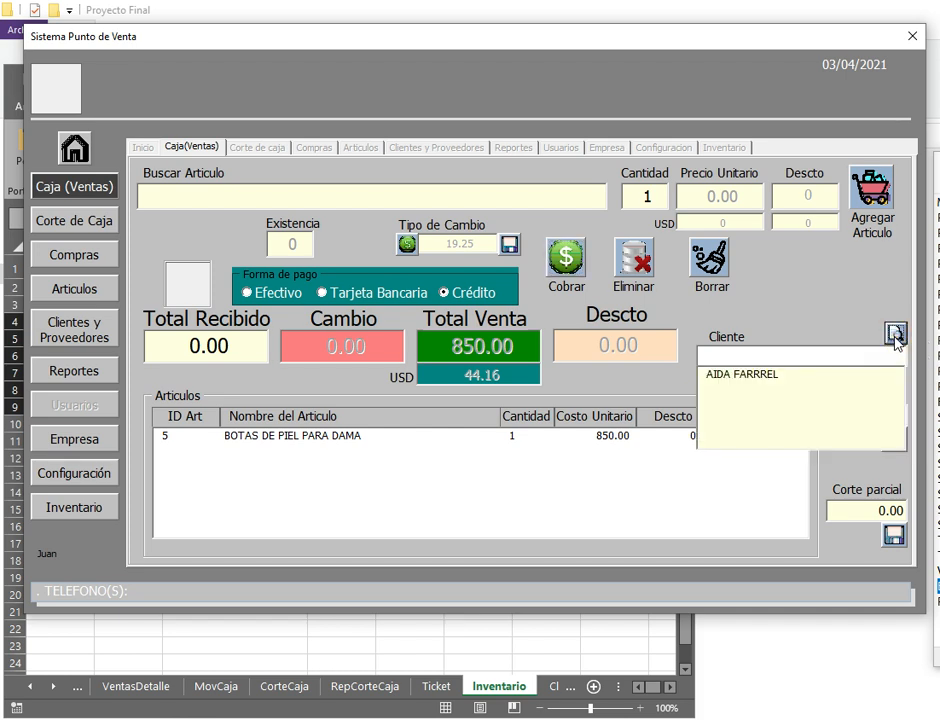
pyautogui.click(765, 378)
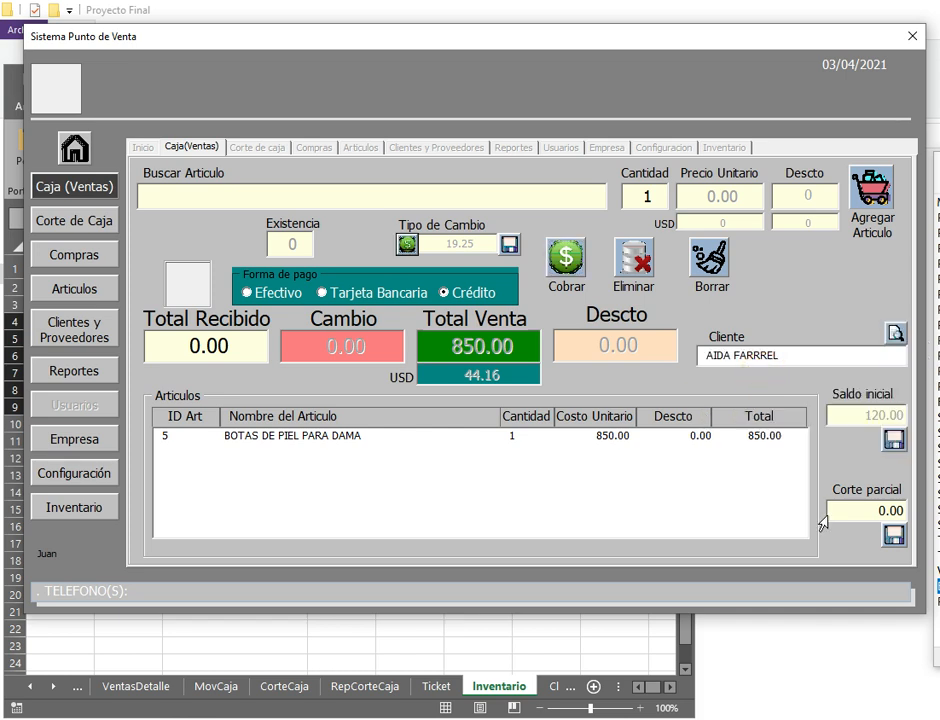
pyautogui.click(170, 350)
pyautogui.write('85')
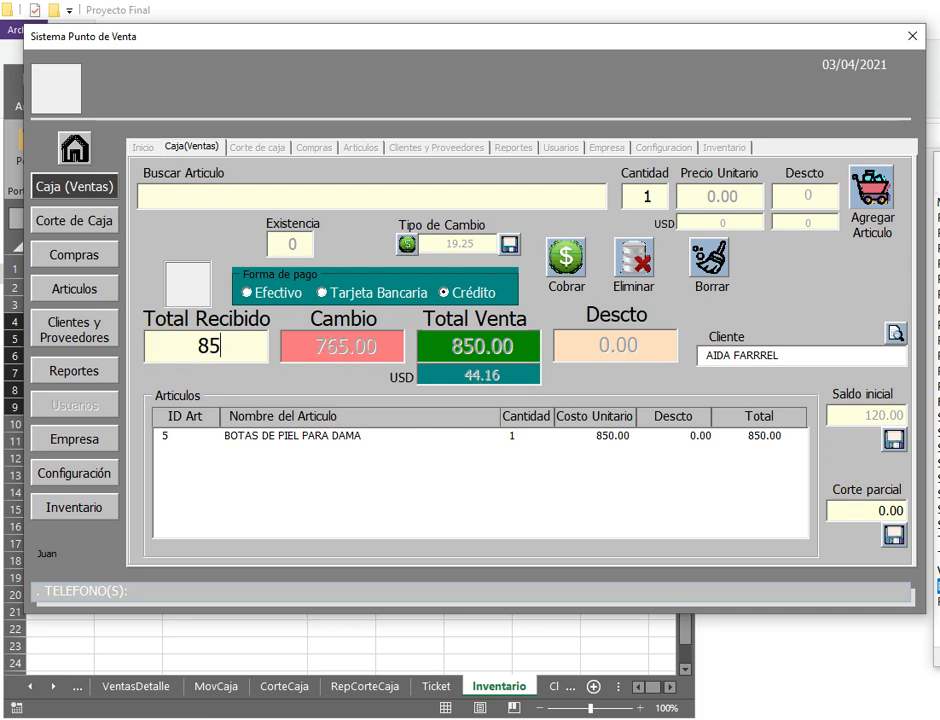
pyautogui.write('0')
pyautogui.press('Return')
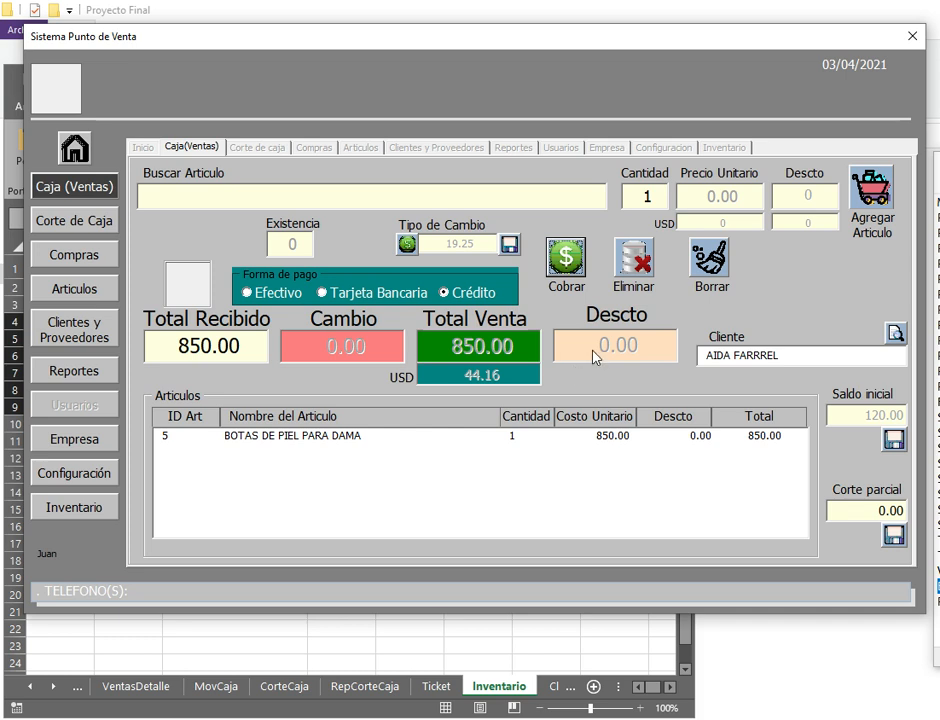
# Step: Switch payment to Efectivo and charge the 850.00 boot sale, answering the print prompt
pyautogui.click(870, 192)
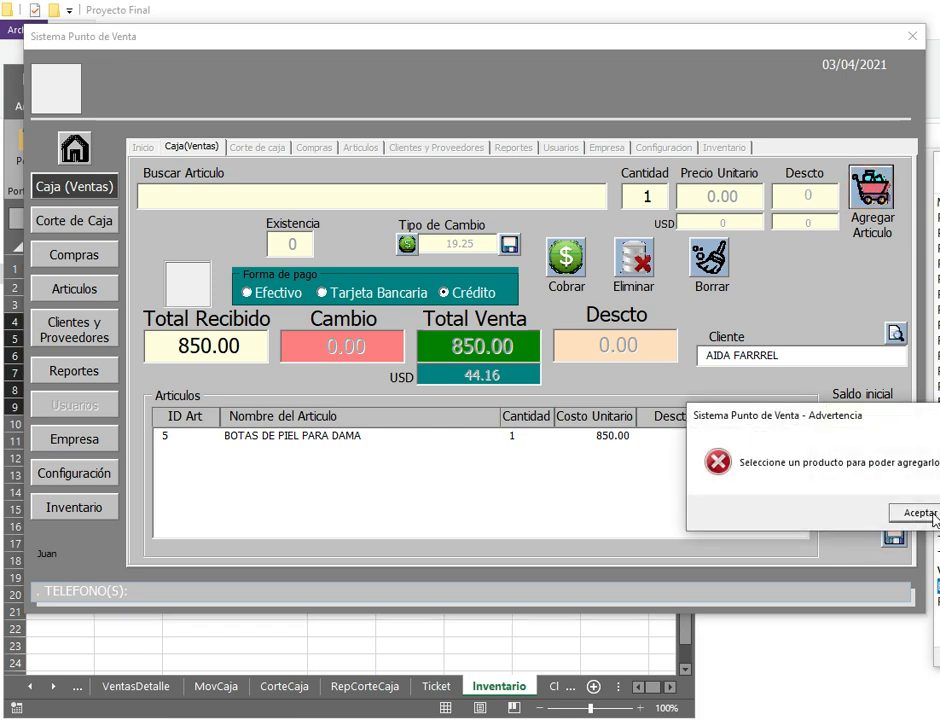
pyautogui.click(920, 513)
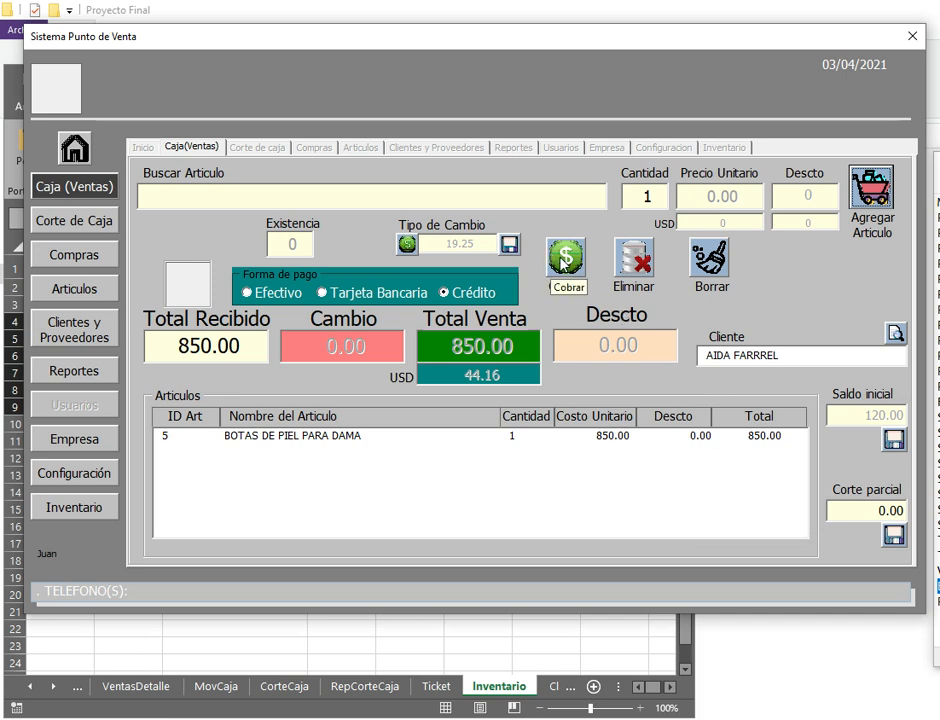
pyautogui.click(247, 292)
pyautogui.moveTo(795, 356); pyautogui.dragTo(704, 370)
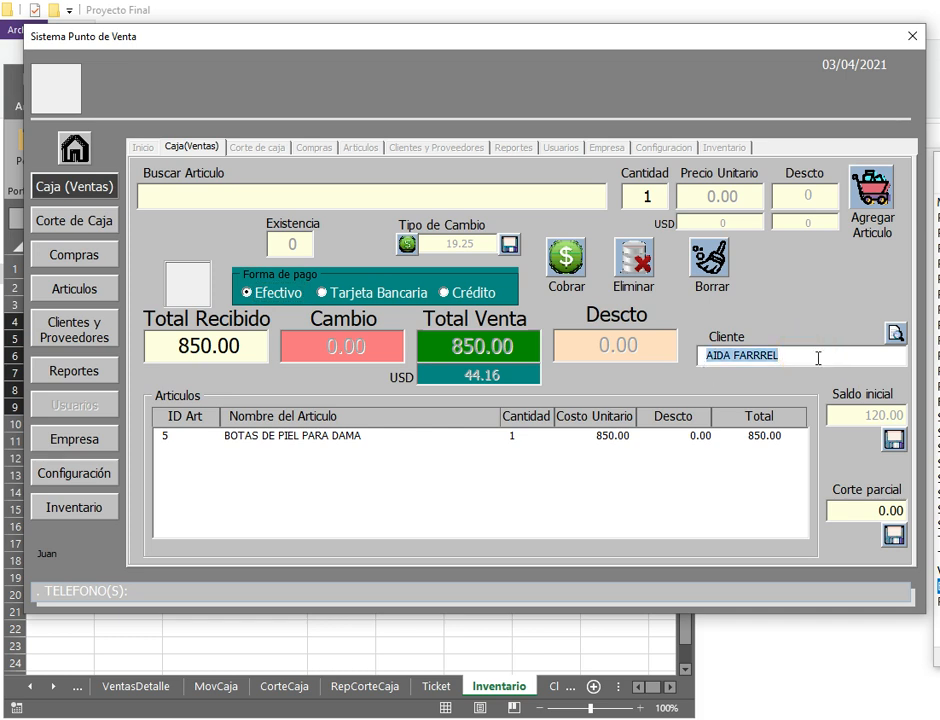
pyautogui.moveTo(800, 357); pyautogui.dragTo(705, 357)
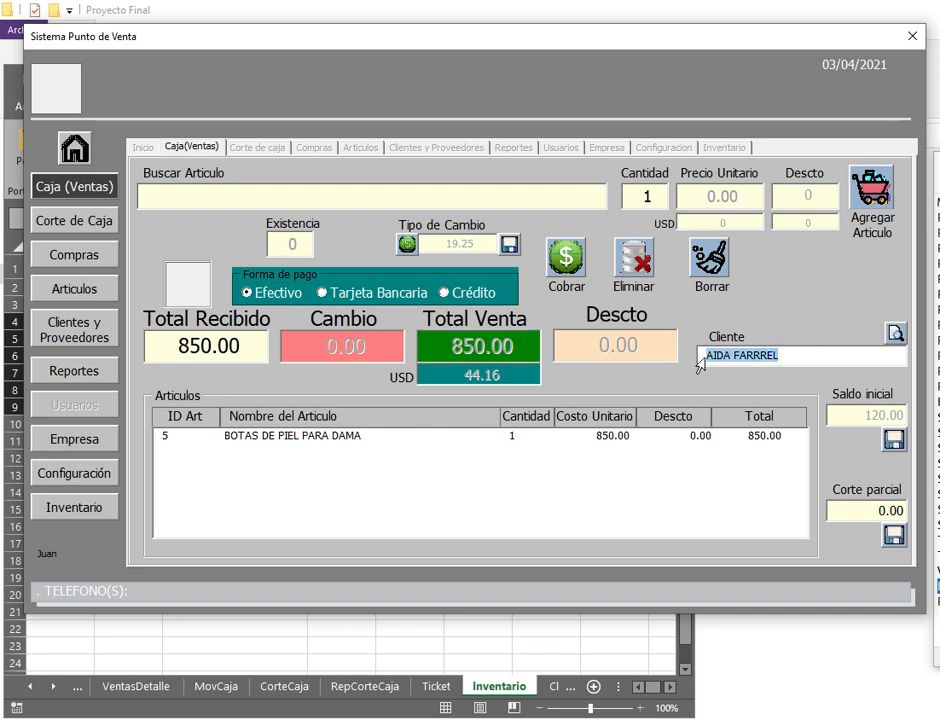
pyautogui.click(588, 281)
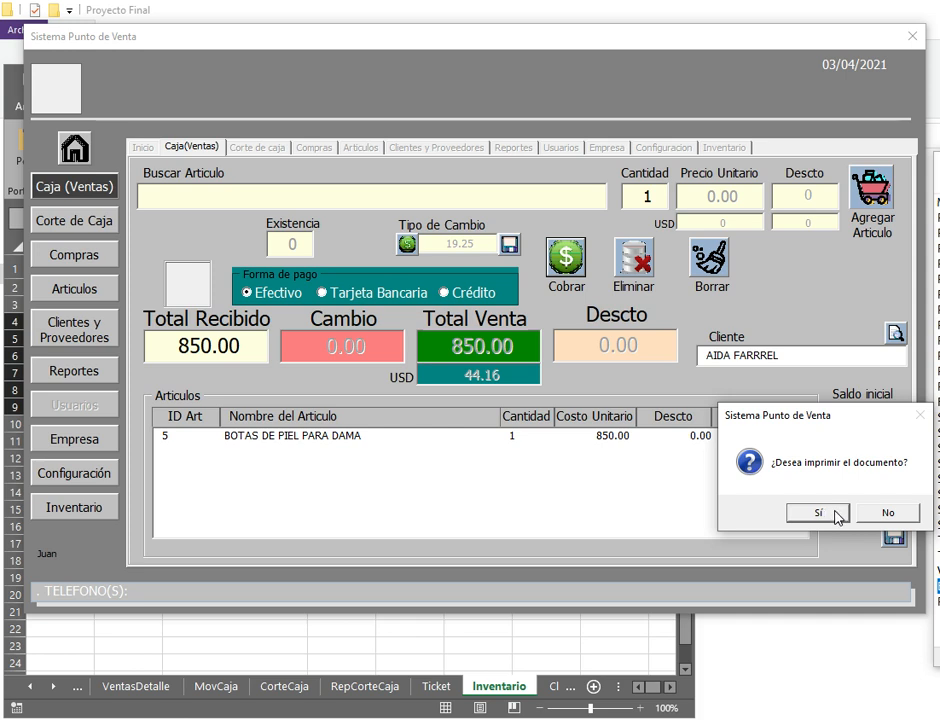
pyautogui.click(884, 510)
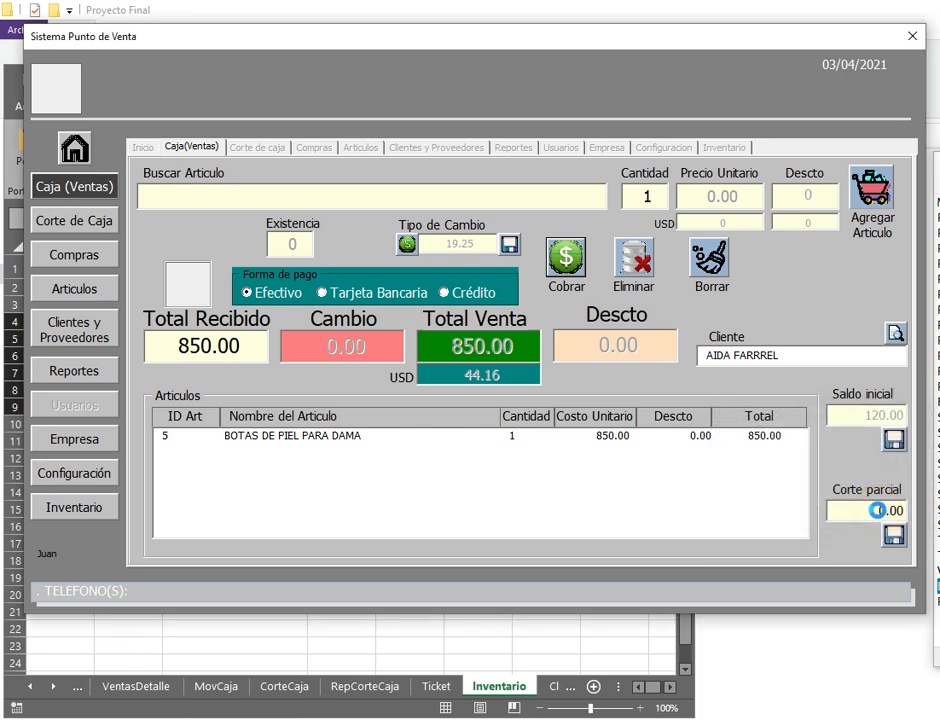
# Step: Add one ACEITE DE OLIVA SAN LUCAS 250ML to the sale
pyautogui.click(350, 195)
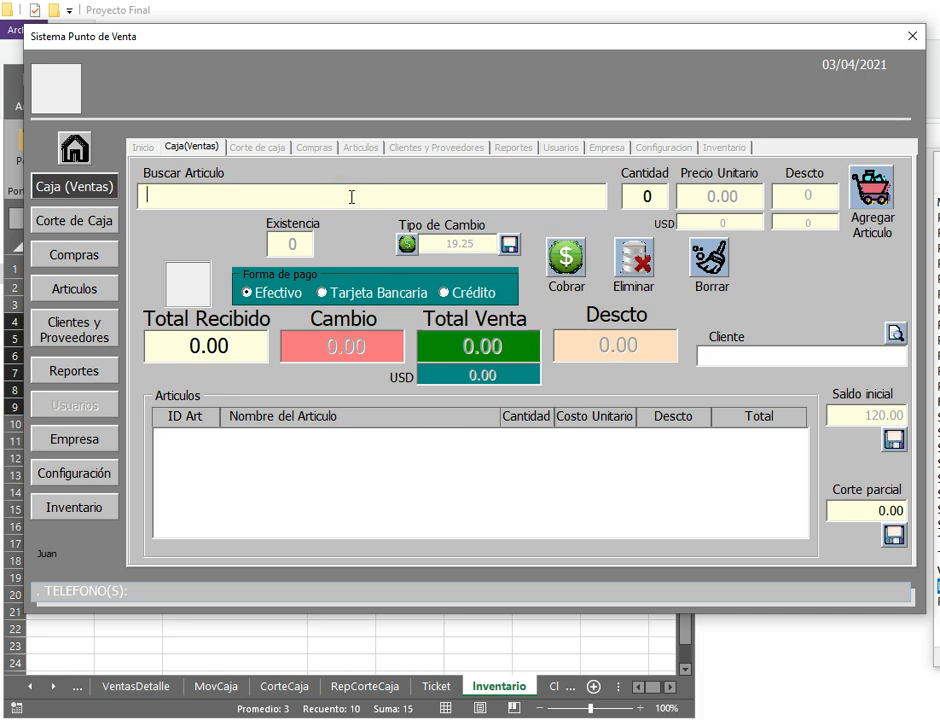
pyautogui.write('A')
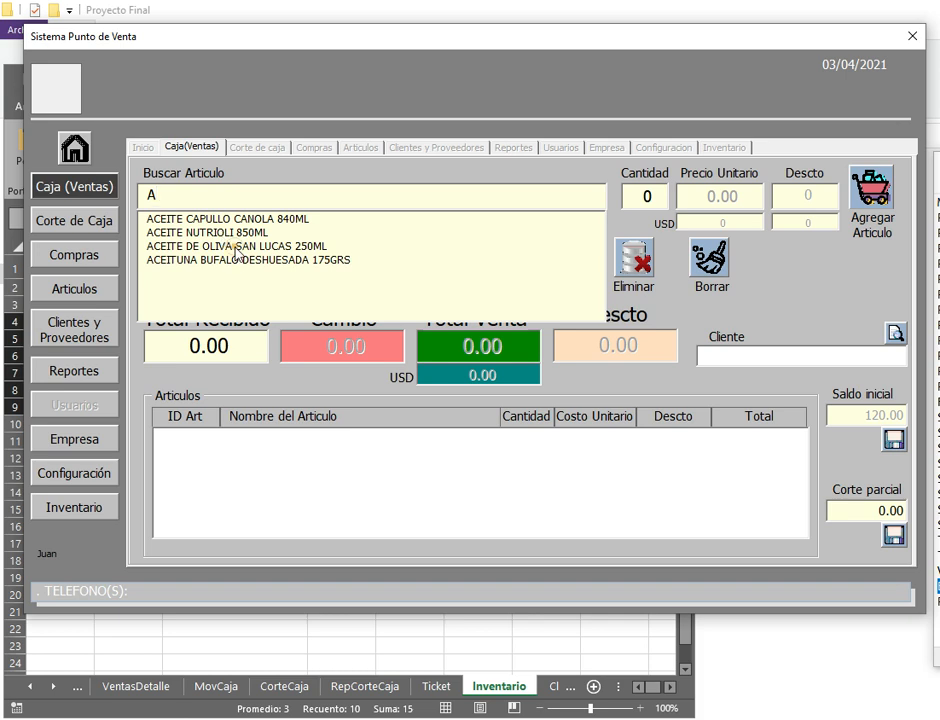
pyautogui.click(224, 247)
pyautogui.click(640, 196)
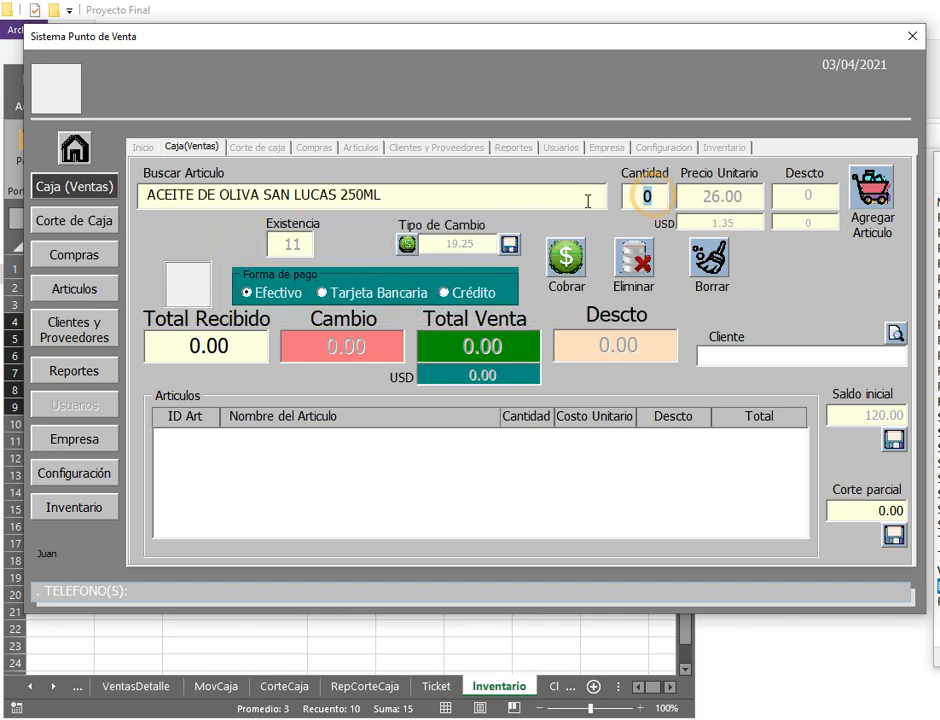
pyautogui.write('1')
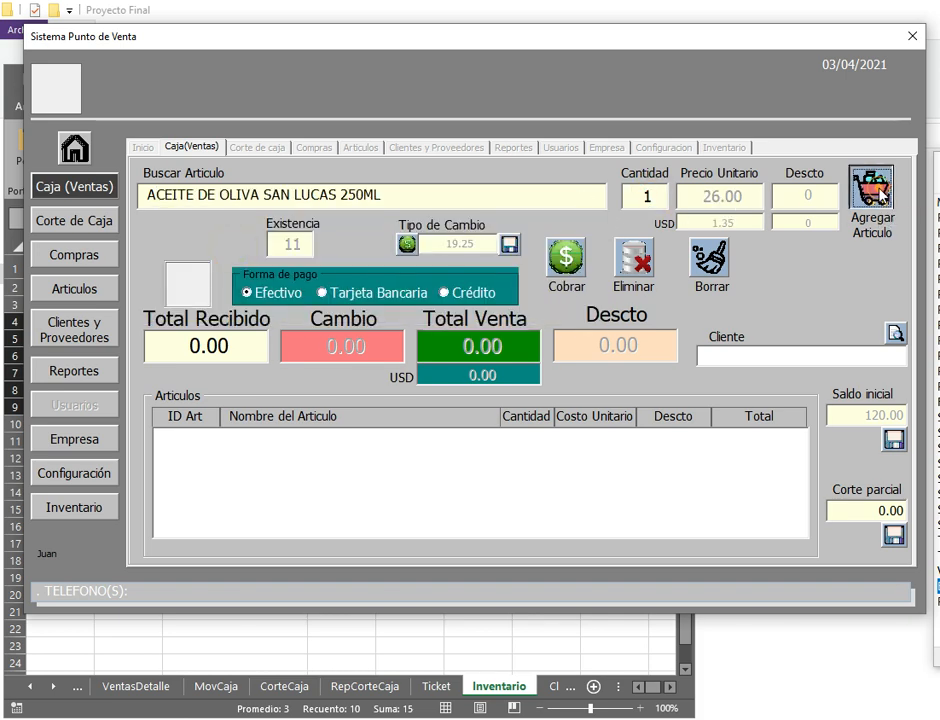
pyautogui.press('Return')
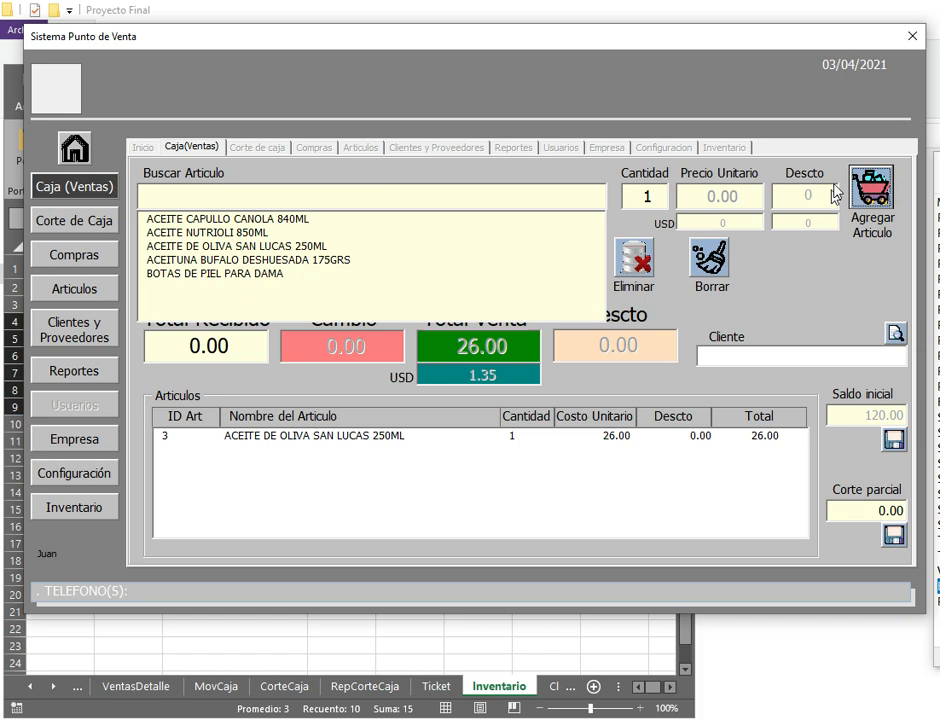
# Step: Add three ACEITUNA BUFALO DESHUESADA 175GRS jars to the sale
pyautogui.click(240, 262)
pyautogui.moveTo(654, 196); pyautogui.dragTo(532, 198)
pyautogui.write('3')
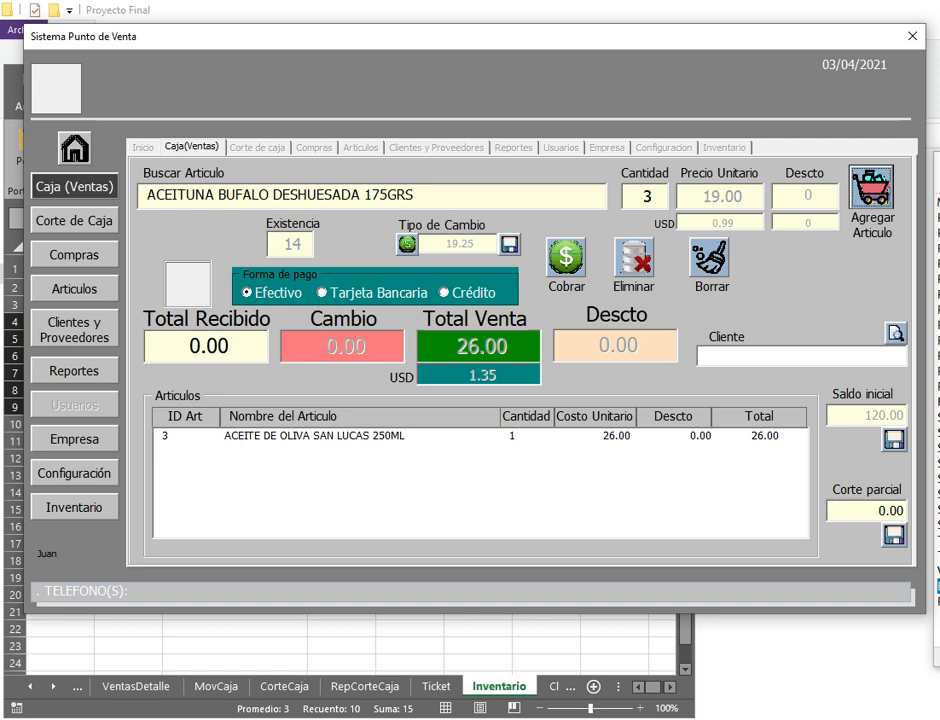
pyautogui.click(870, 190)
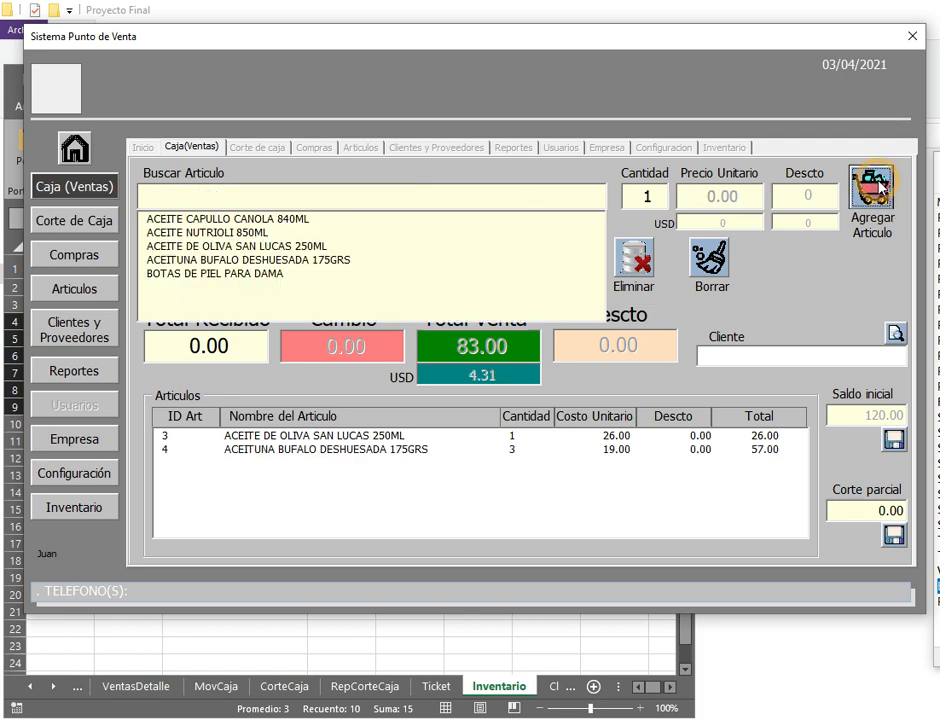
# Step: Charge the sale on Crédito to the chosen client with 83 received, without printing the receipt
pyautogui.click(252, 353)
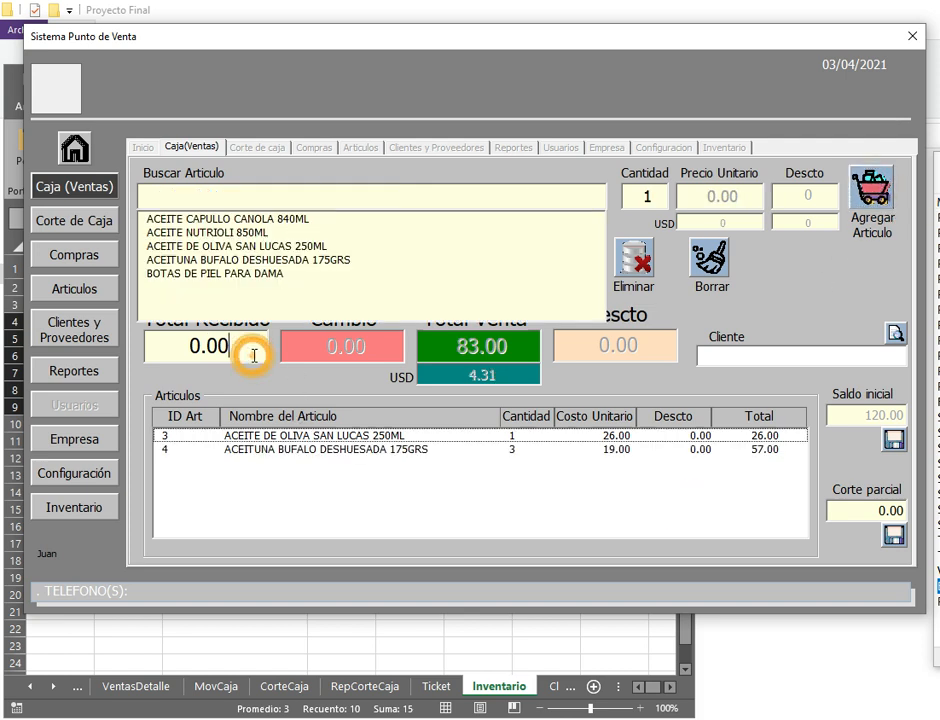
pyautogui.write('83')
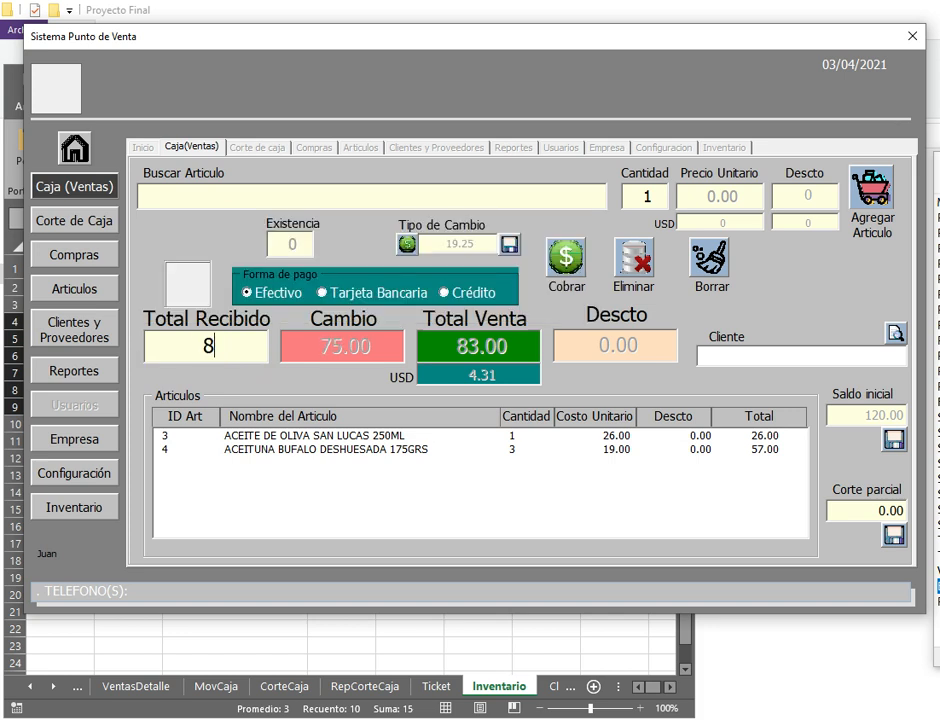
pyautogui.click(471, 293)
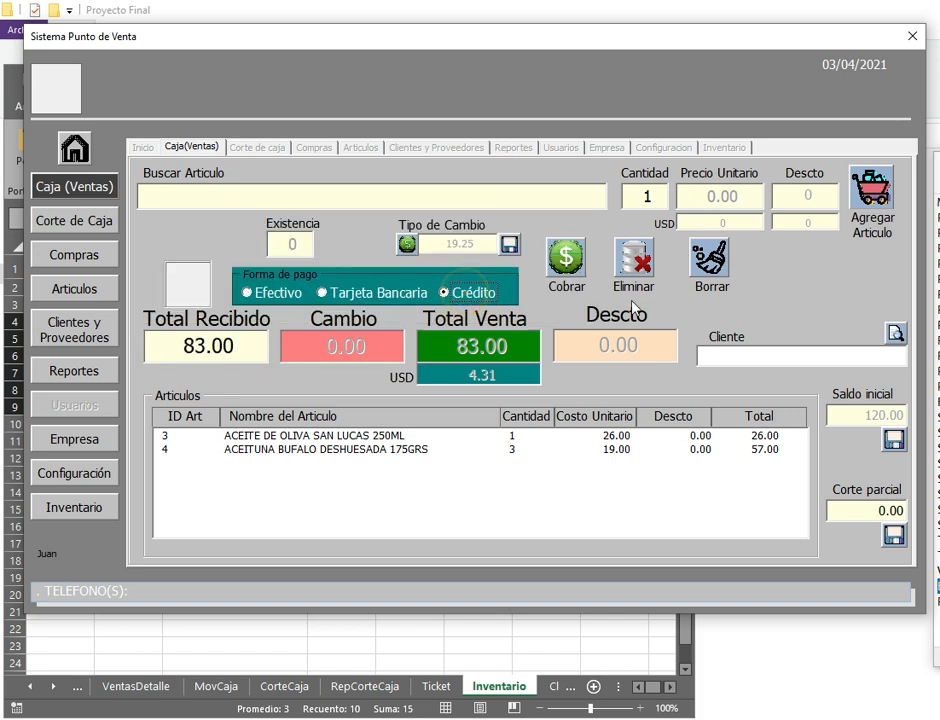
pyautogui.click(895, 333)
pyautogui.click(803, 377)
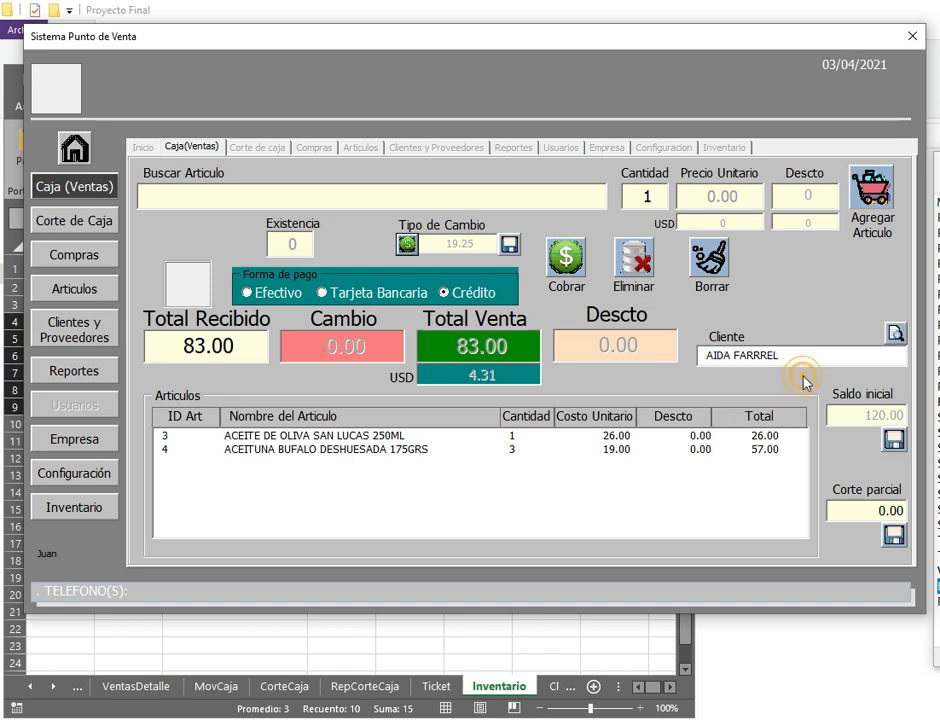
pyautogui.click(566, 262)
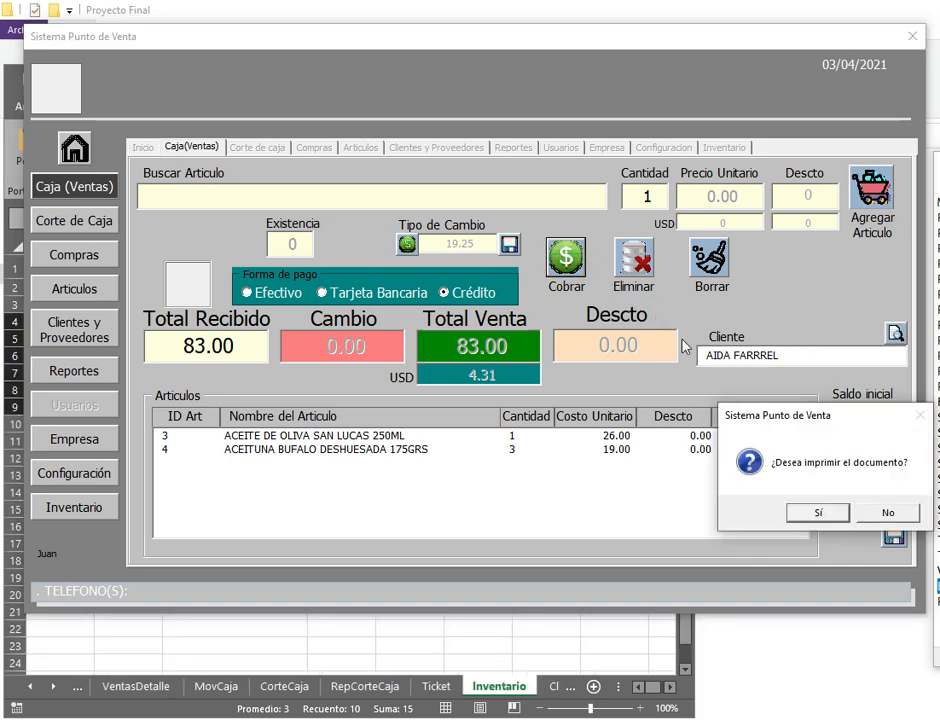
pyautogui.click(888, 513)
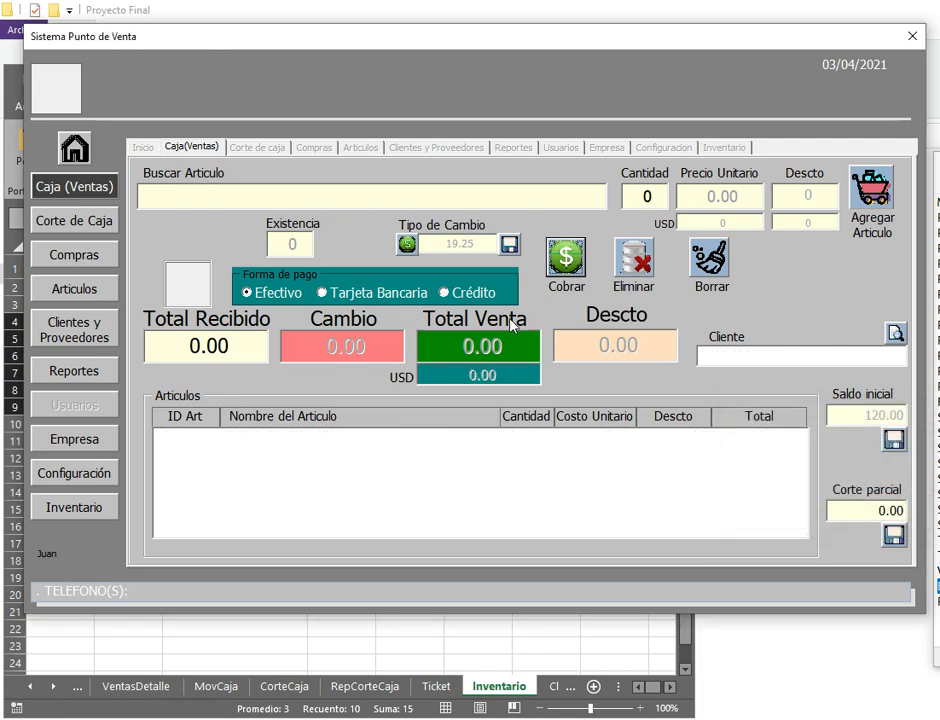
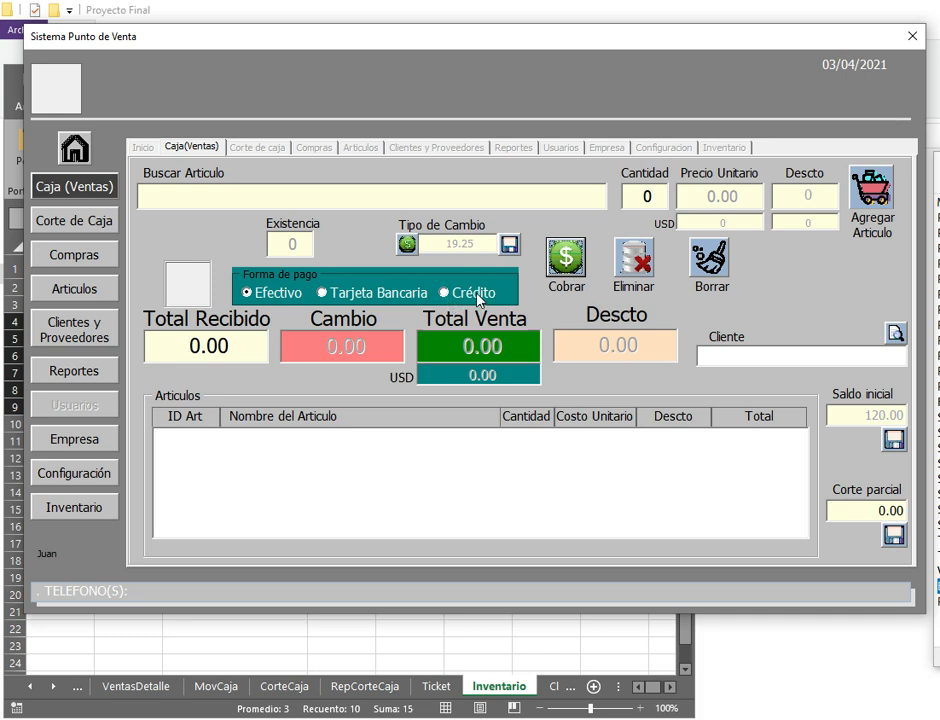
# Step: Save a 300.00 partial cut for the day and go to the Corte de Caja page
pyautogui.click(270, 300)
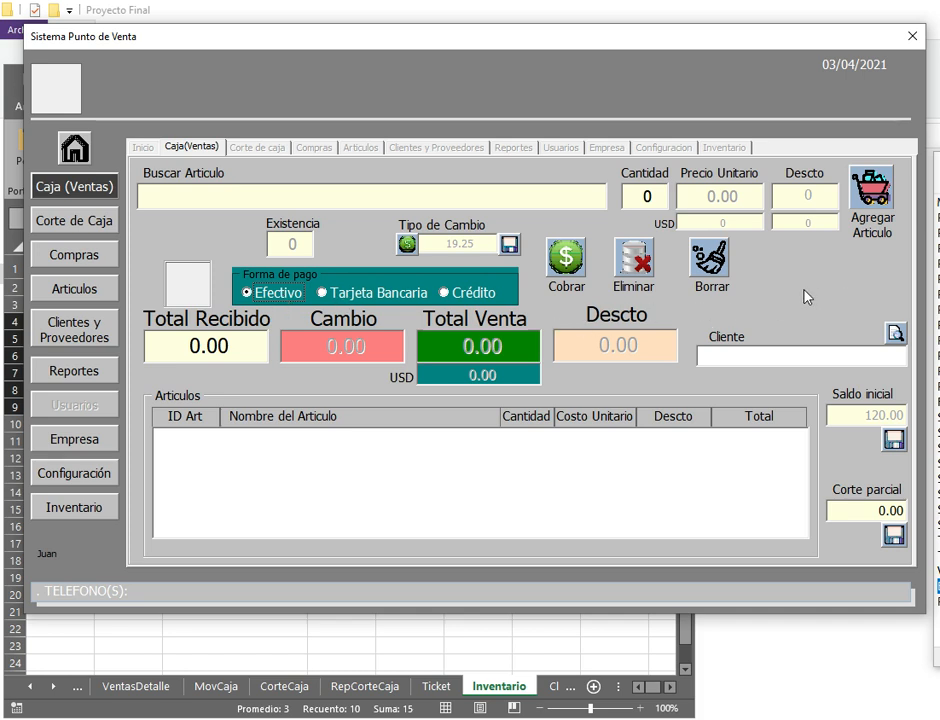
pyautogui.click(850, 511)
pyautogui.write('300')
pyautogui.click(894, 535)
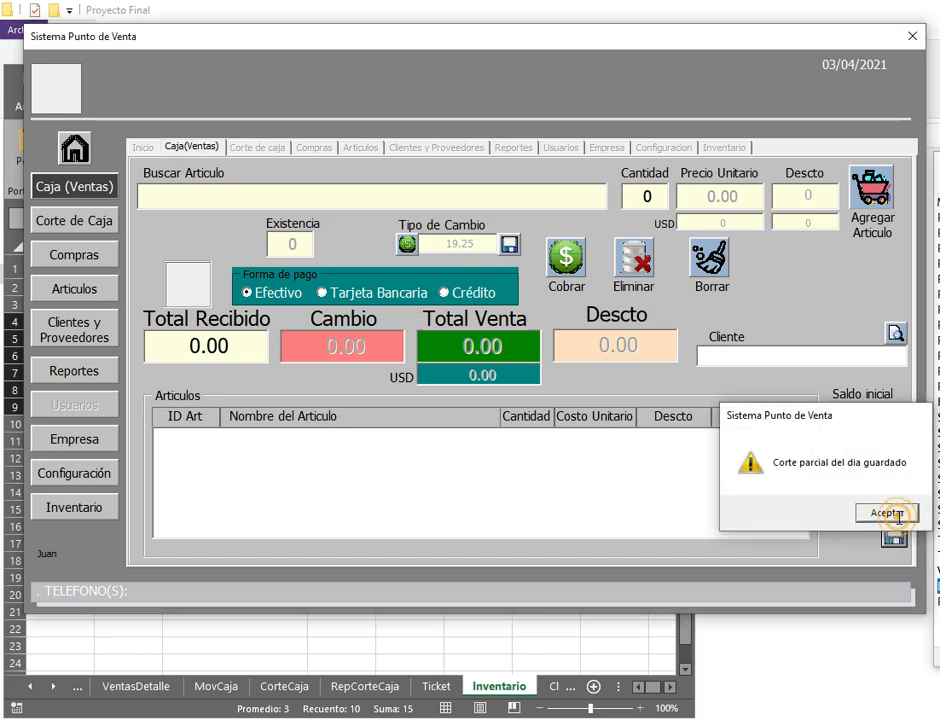
pyautogui.click(884, 511)
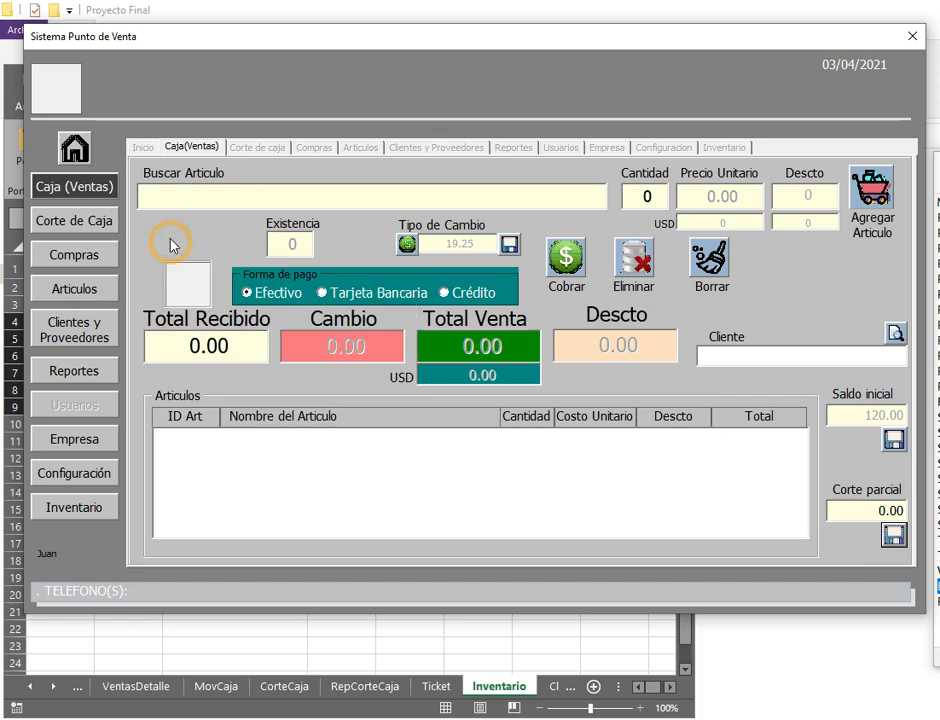
pyautogui.click(80, 222)
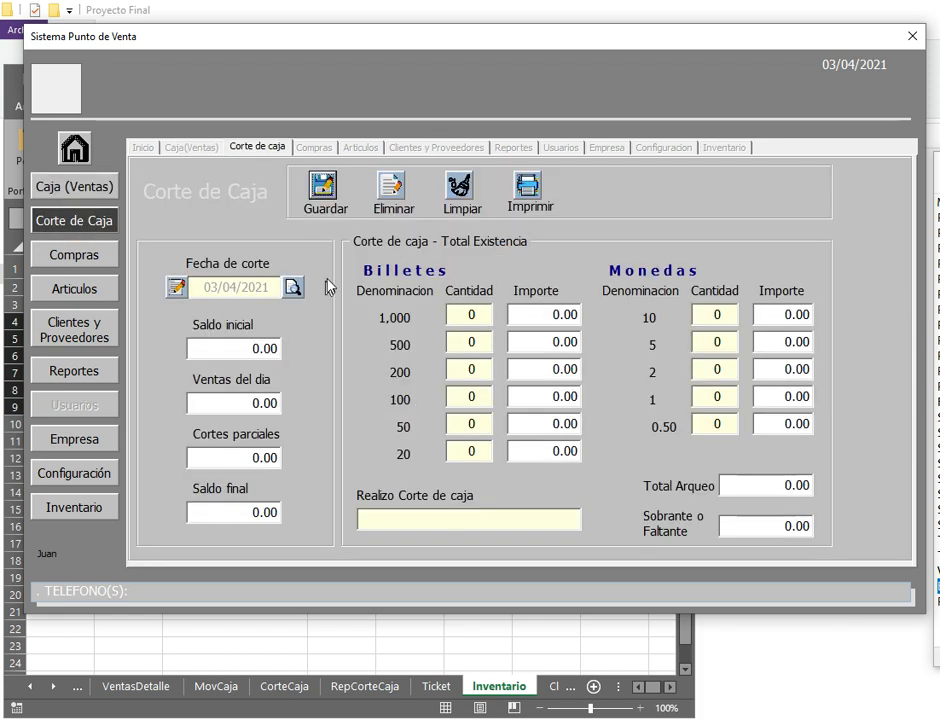
# Step: Review the cash-cut figures: opening 120.00, sales 1,125.00, partial cuts 300.00, final 945.00
pyautogui.click(291, 288)
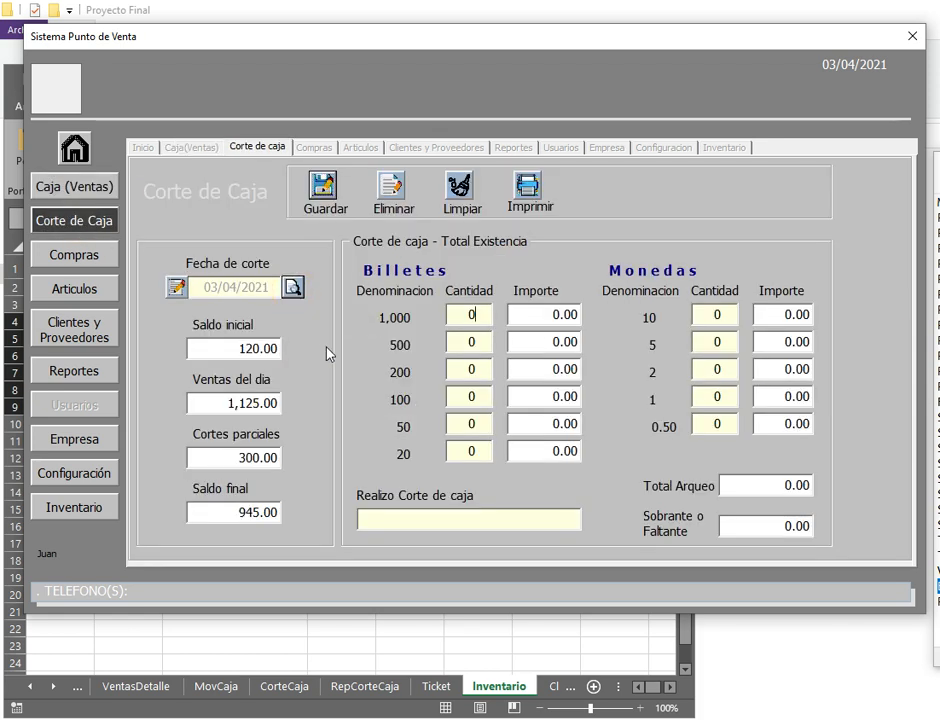
pyautogui.click(223, 356)
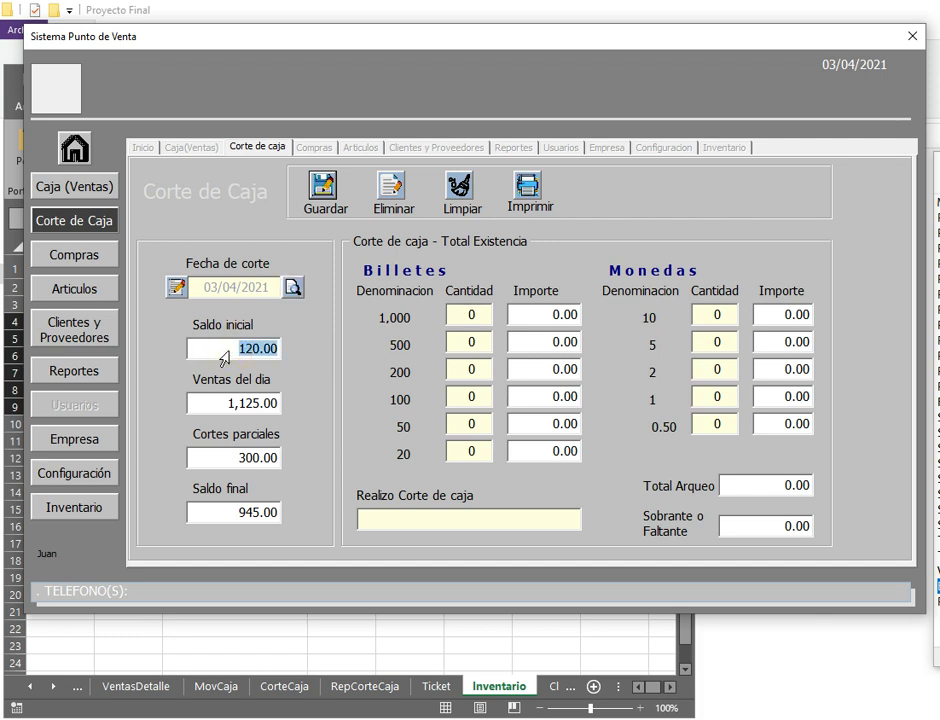
pyautogui.click(203, 407)
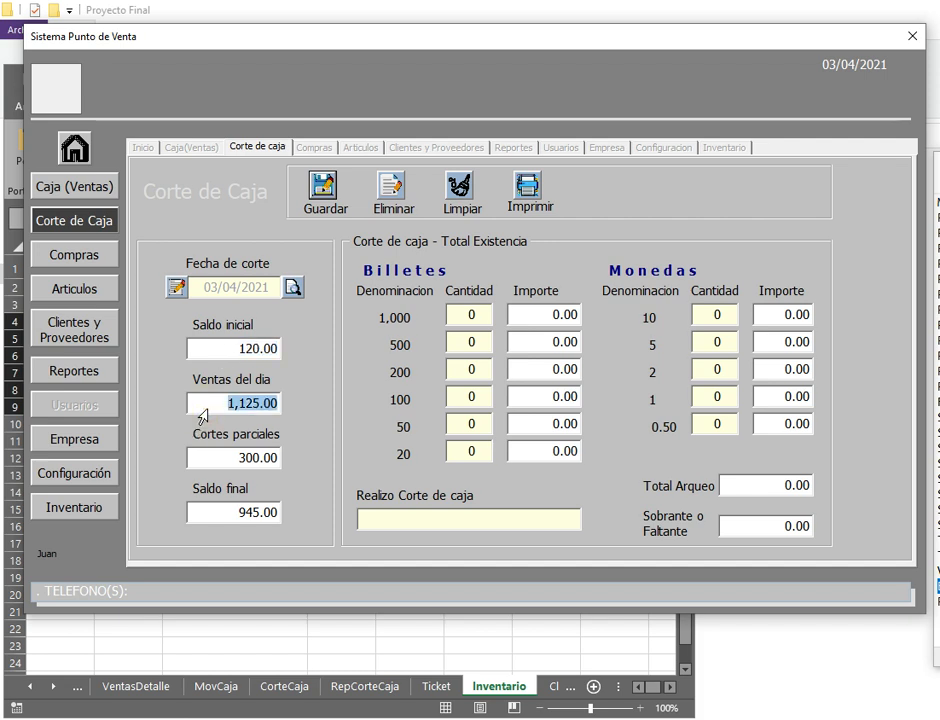
pyautogui.click(226, 460)
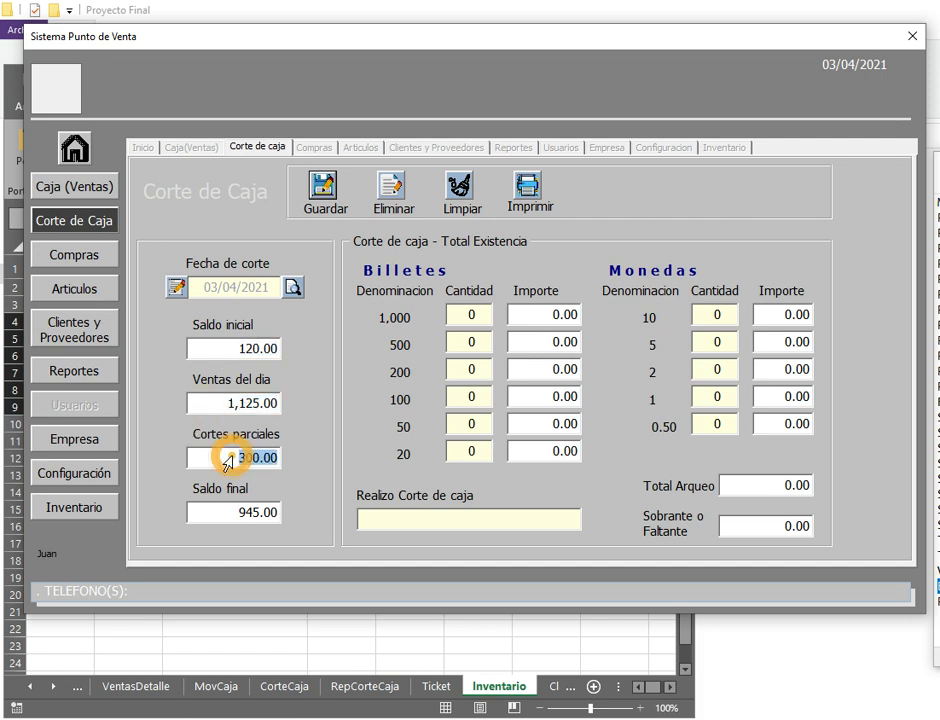
pyautogui.click(226, 519)
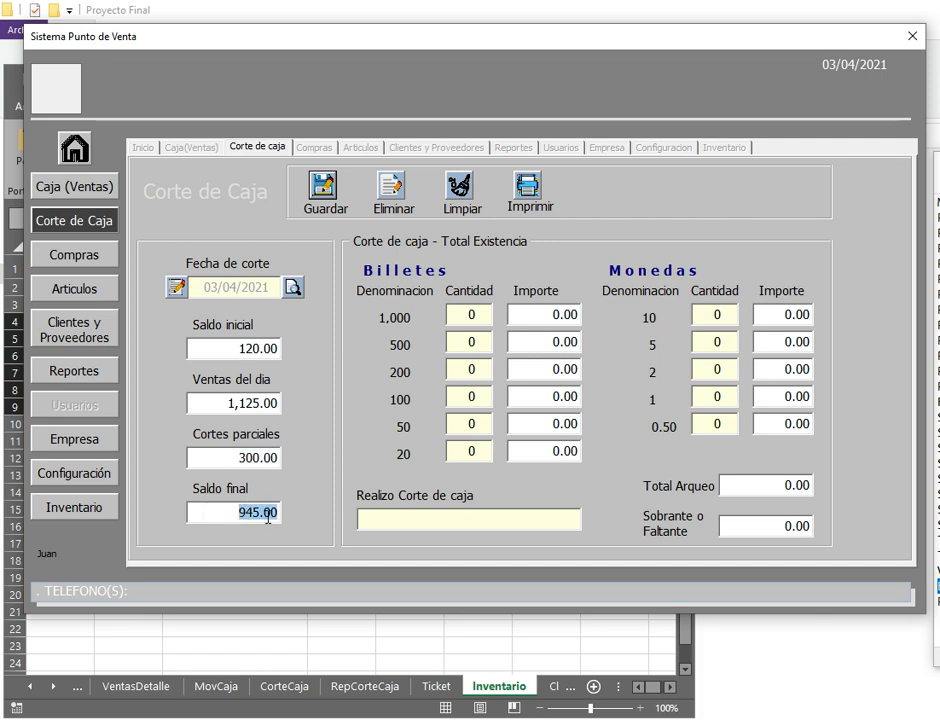
pyautogui.click(232, 460)
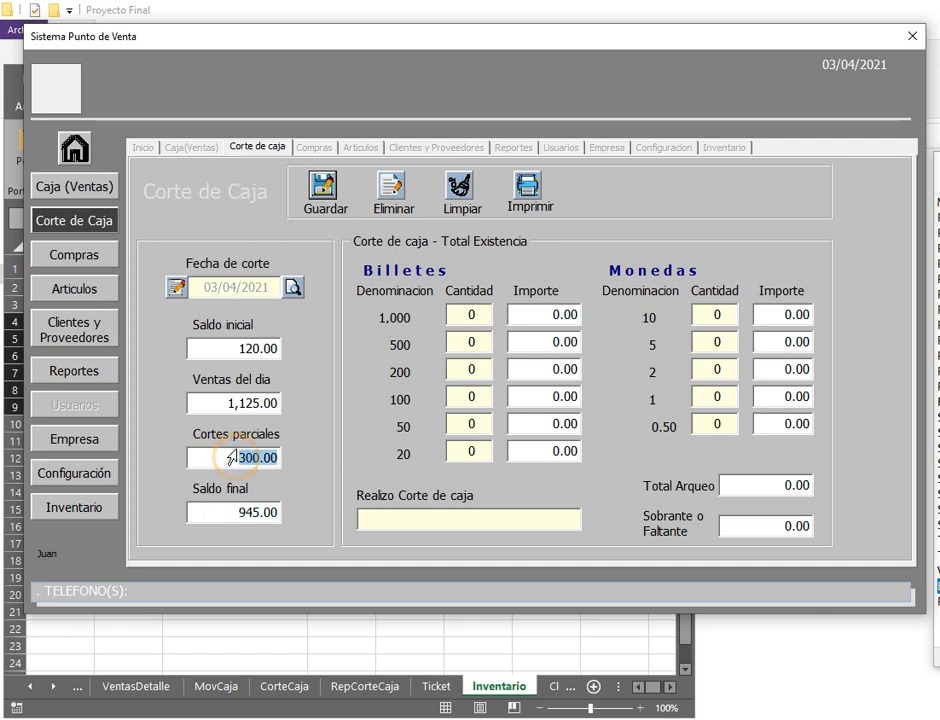
# Step: Save a second partial cut of 500.00 from the sales page and return to Corte de Caja
pyautogui.click(82, 186)
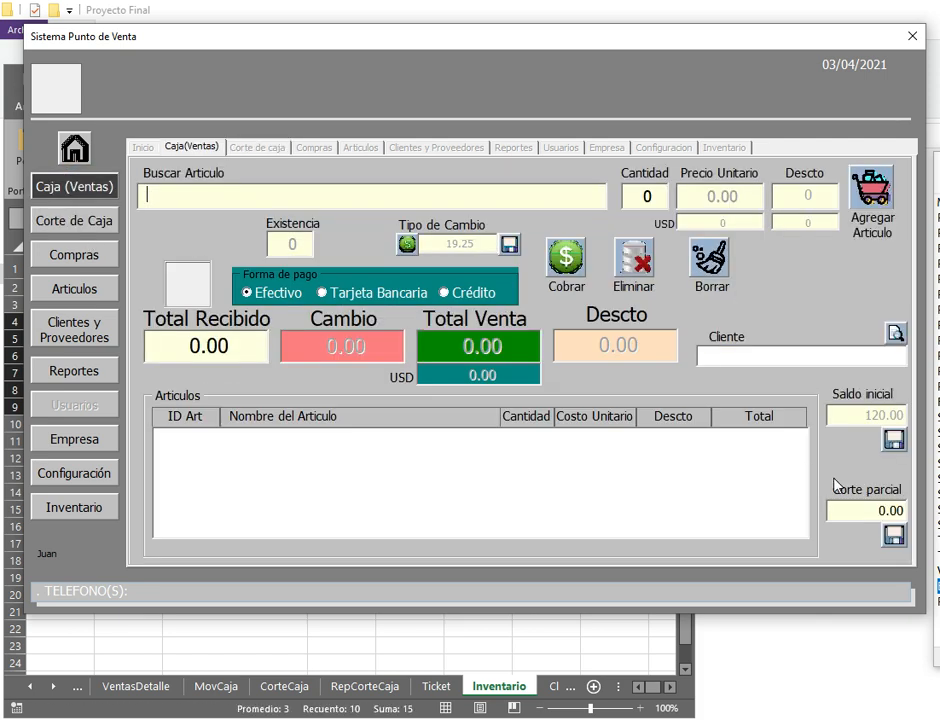
pyautogui.click(859, 516)
pyautogui.write('5')
pyautogui.click(894, 536)
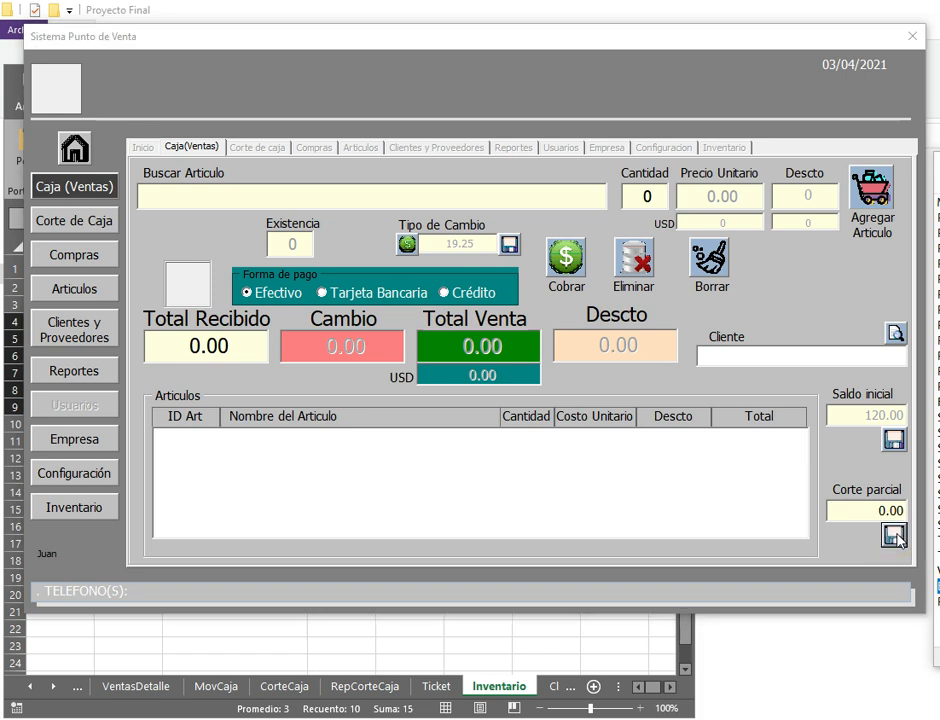
pyautogui.click(873, 513)
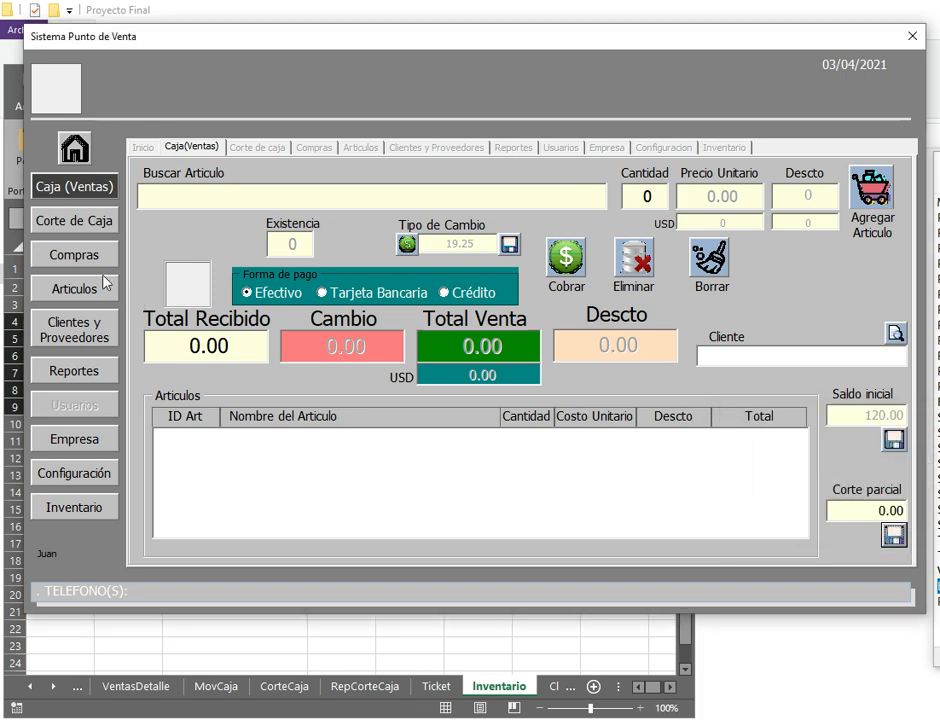
pyautogui.click(58, 222)
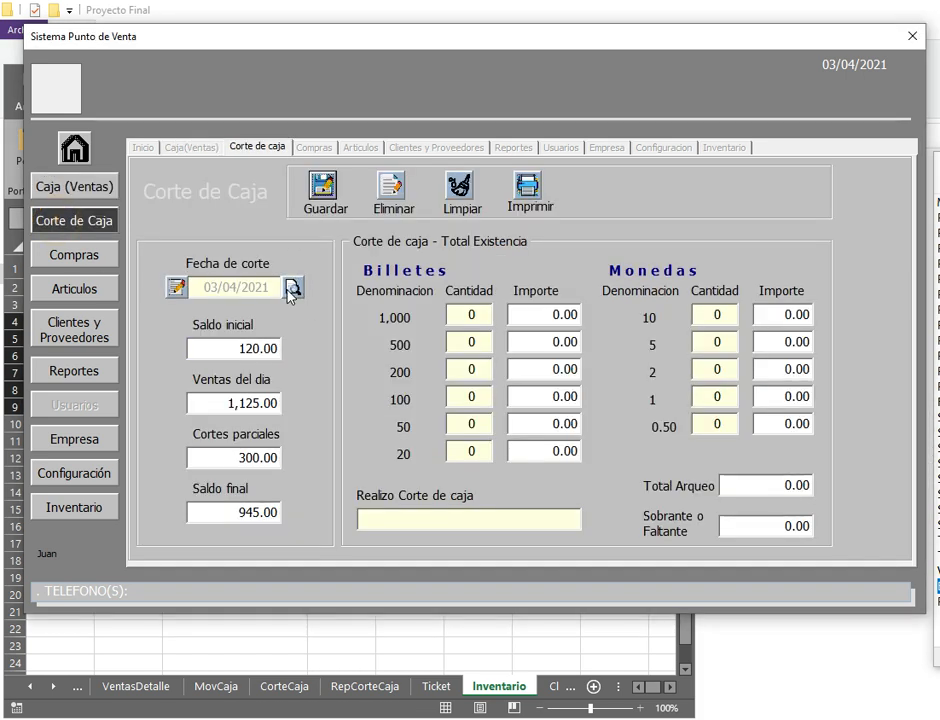
# Step: Reload the figures (partial cuts 800.00) and enter bill and coin counts totalling 445.00
pyautogui.click(293, 287)
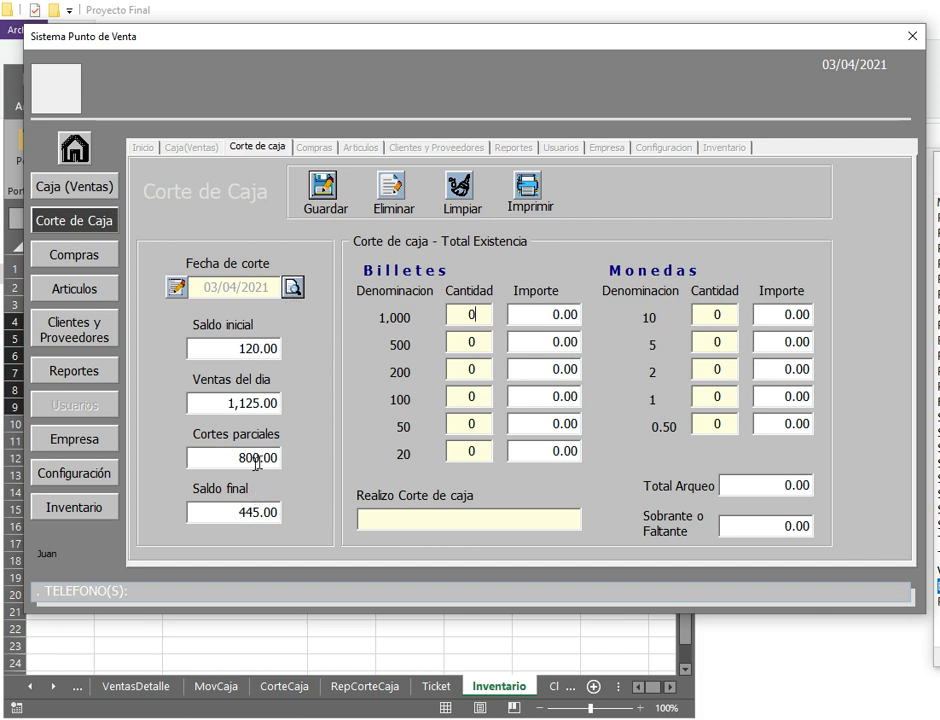
pyautogui.click(217, 462)
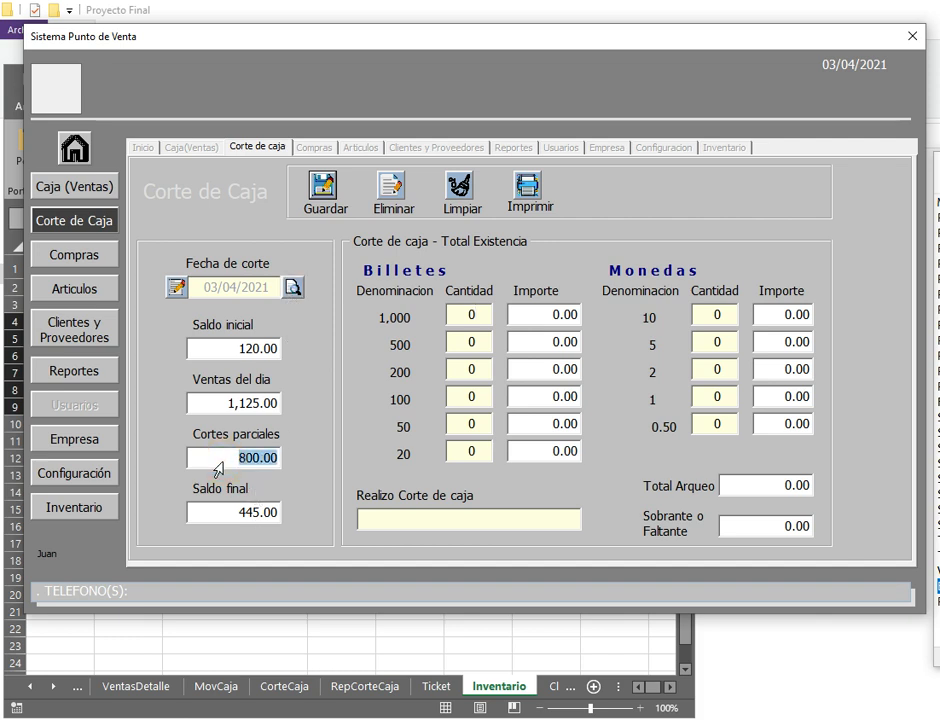
pyautogui.click(459, 396)
pyautogui.write('1')
pyautogui.press('Return')
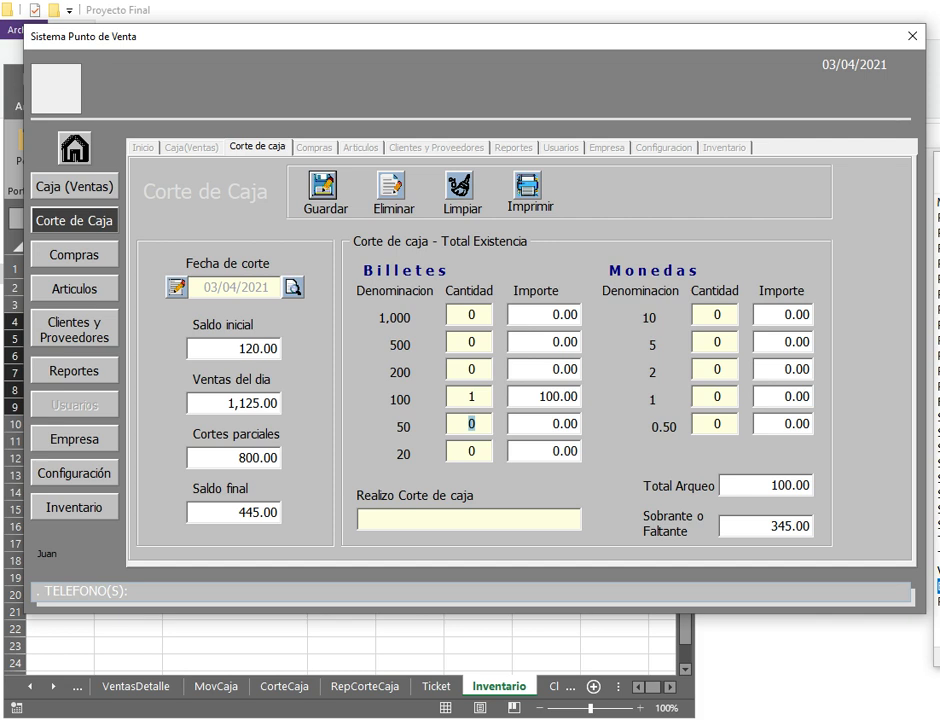
pyautogui.write('4')
pyautogui.write('3')
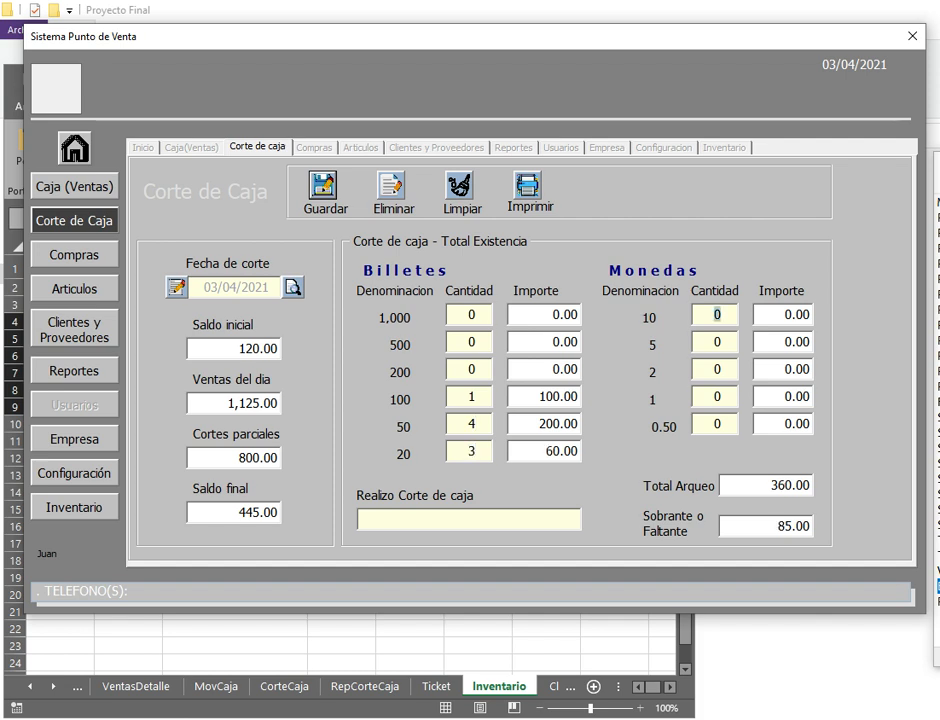
pyautogui.write('365')
pyautogui.write('12')
pyautogui.press('Tab')
pyautogui.write('6')
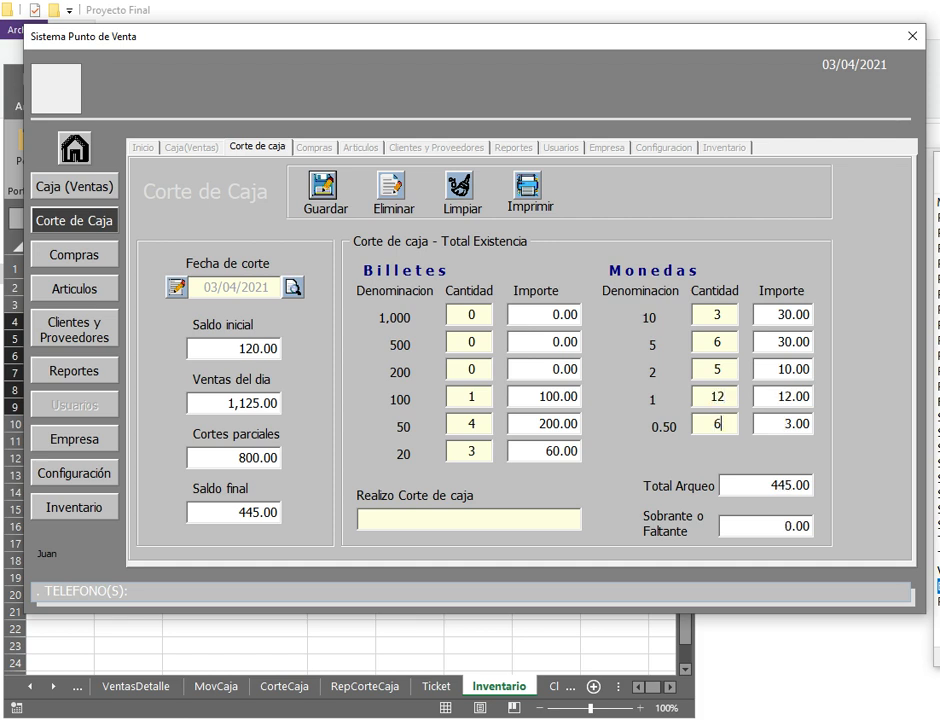
# Step: Enter NOMBRE as the person who performed the cash cut
pyautogui.click(358, 523)
pyautogui.write('NOMBRE')
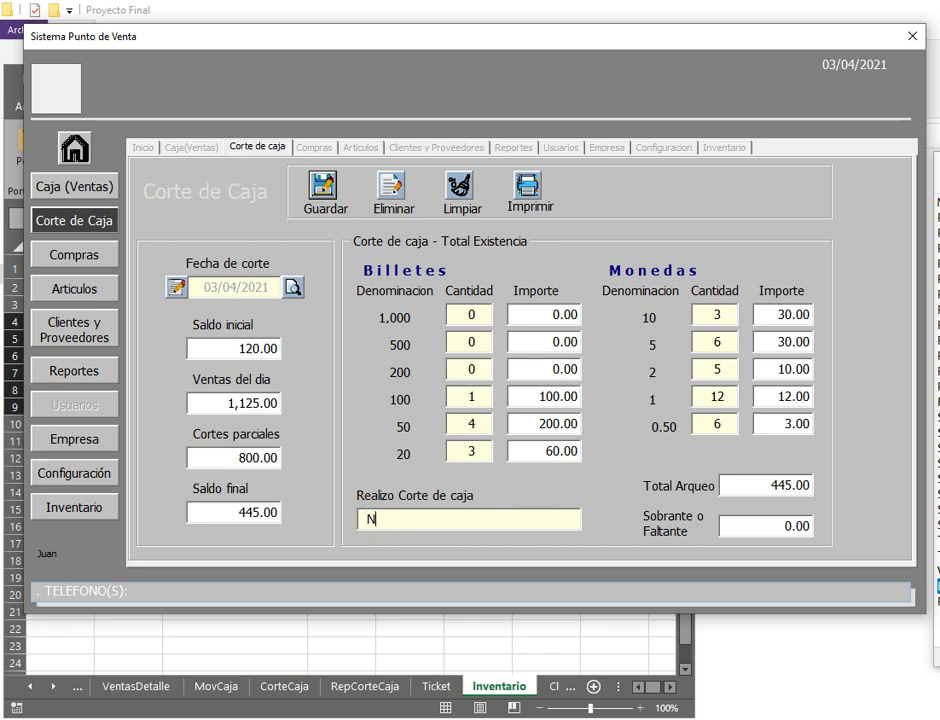
pyautogui.press('Tab')
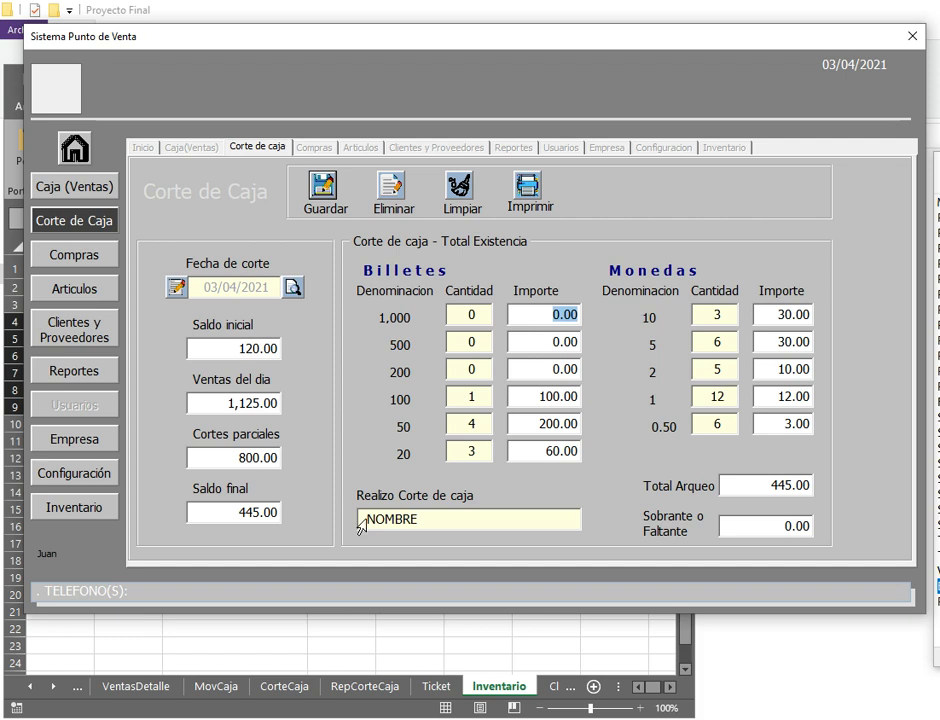
# Step: Save the completed cash cut and reload it for 03/04/2021
pyautogui.click(320, 182)
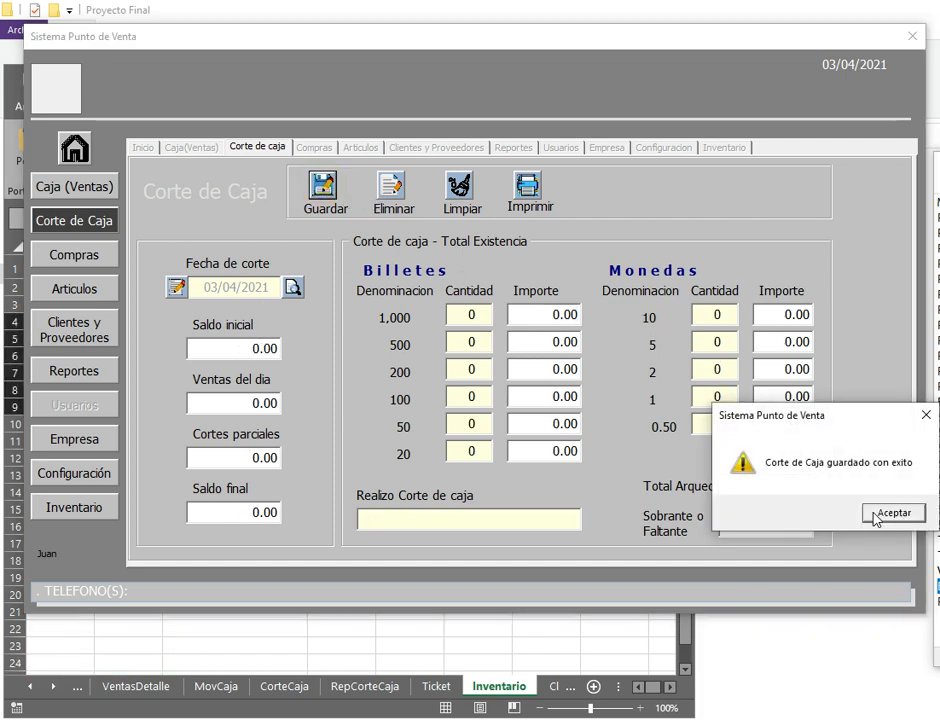
pyautogui.click(875, 513)
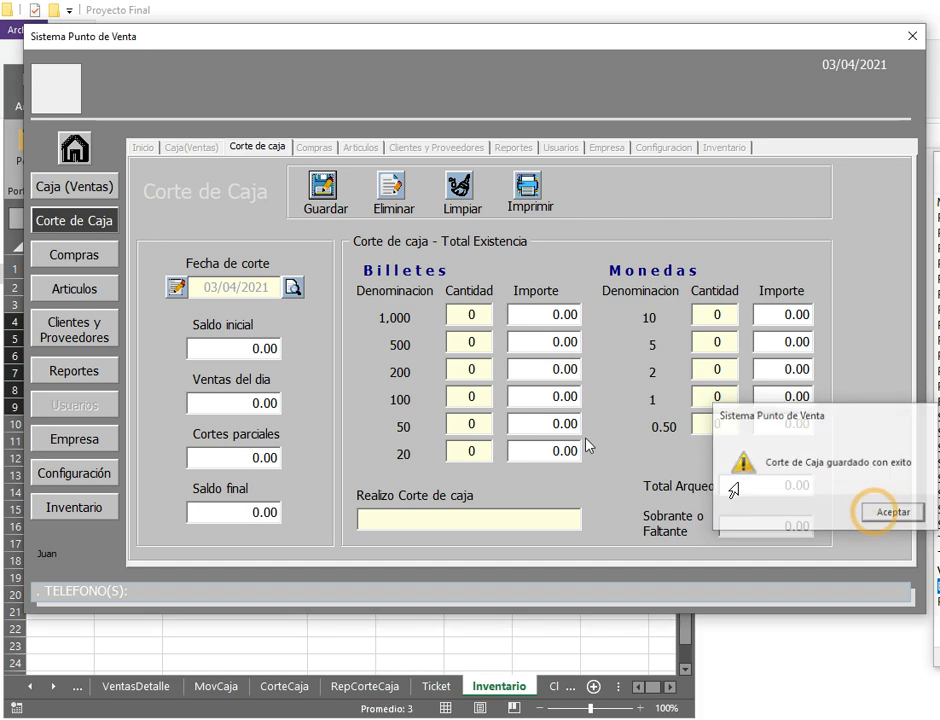
pyautogui.click(293, 288)
# Step: Review the loaded cut's 1,125.00 sales figure and the counted bill quantities
pyautogui.moveTo(228, 402); pyautogui.dragTo(272, 420)
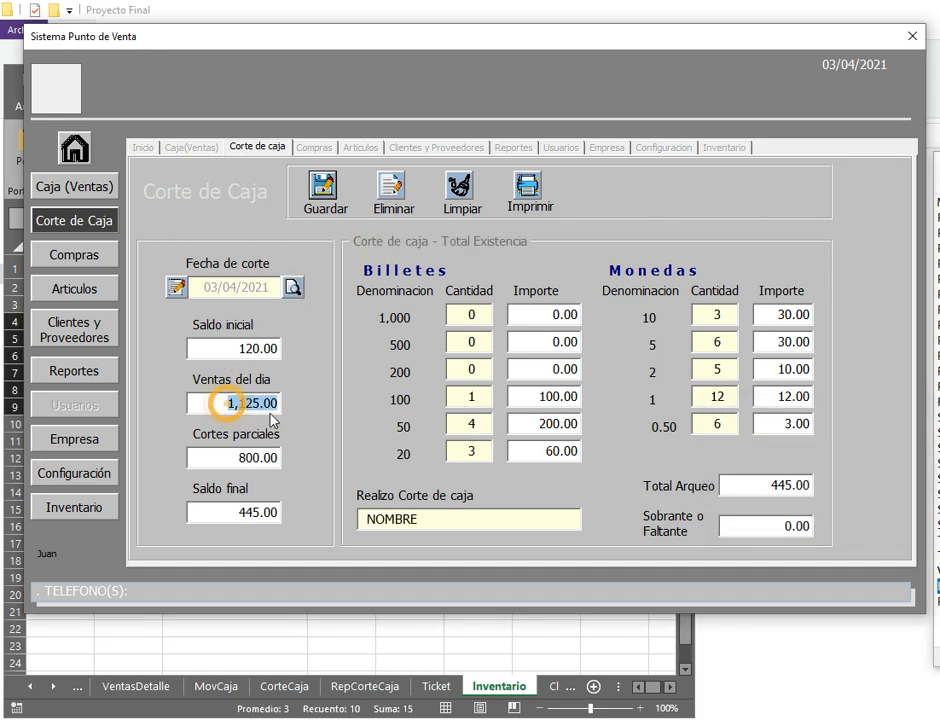
pyautogui.click(474, 426)
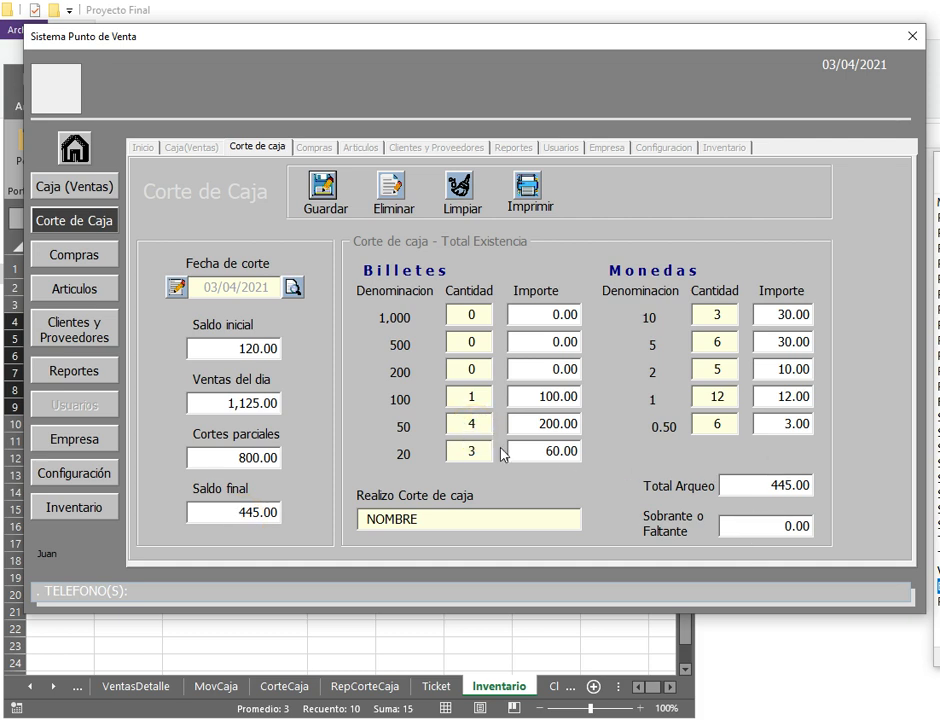
pyautogui.click(474, 424)
pyautogui.click(474, 388)
pyautogui.click(474, 361)
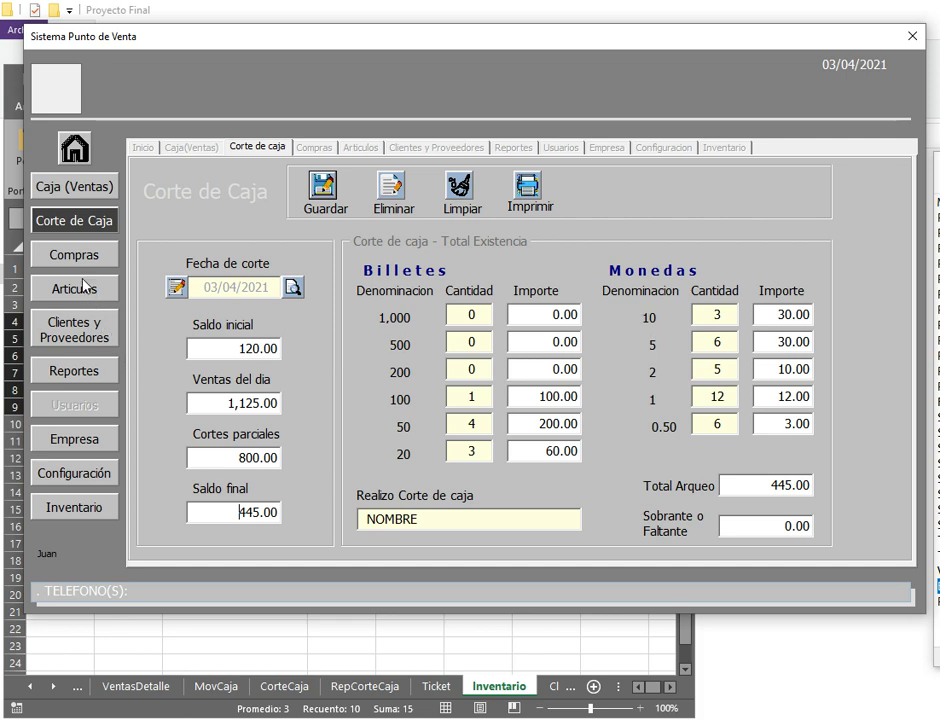
# Step: Generate the Ventas report for 04/04/2021 on the Reportes page
pyautogui.click(78, 376)
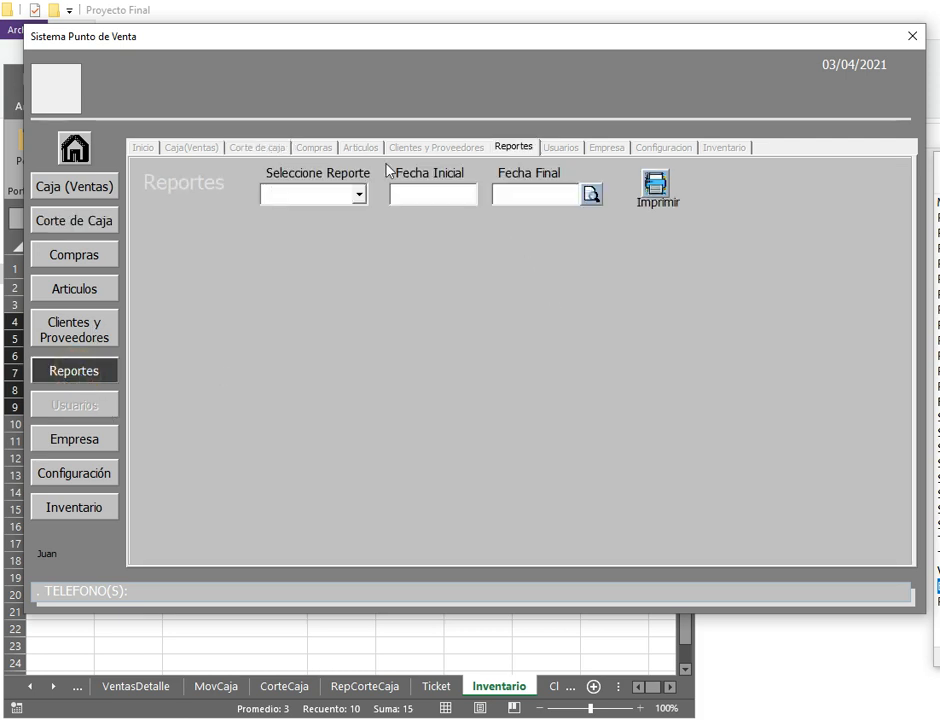
pyautogui.click(358, 195)
pyautogui.click(310, 212)
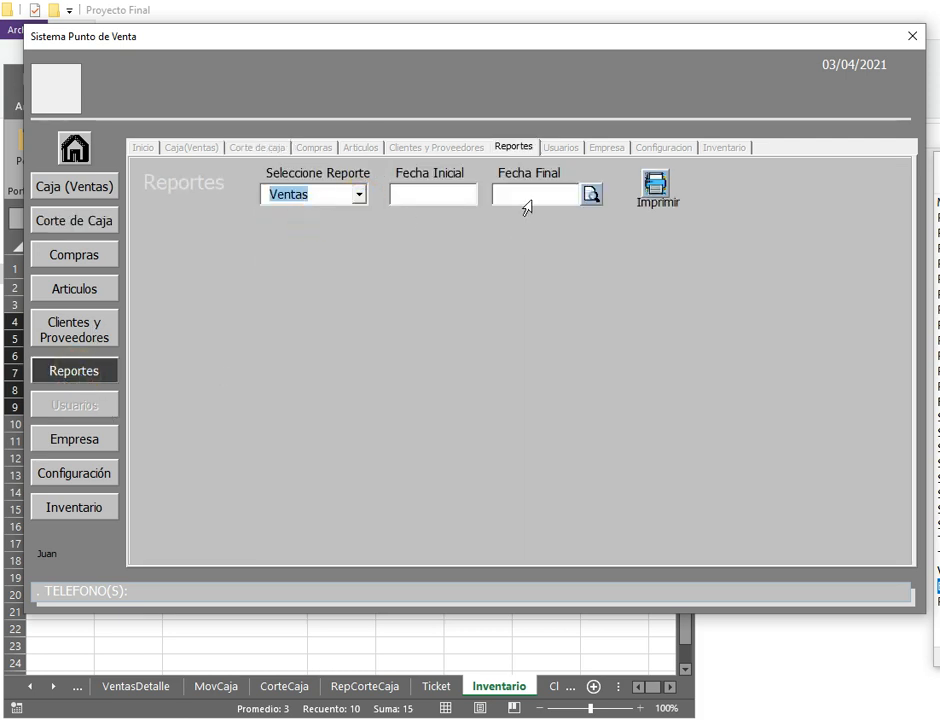
pyautogui.click(439, 199)
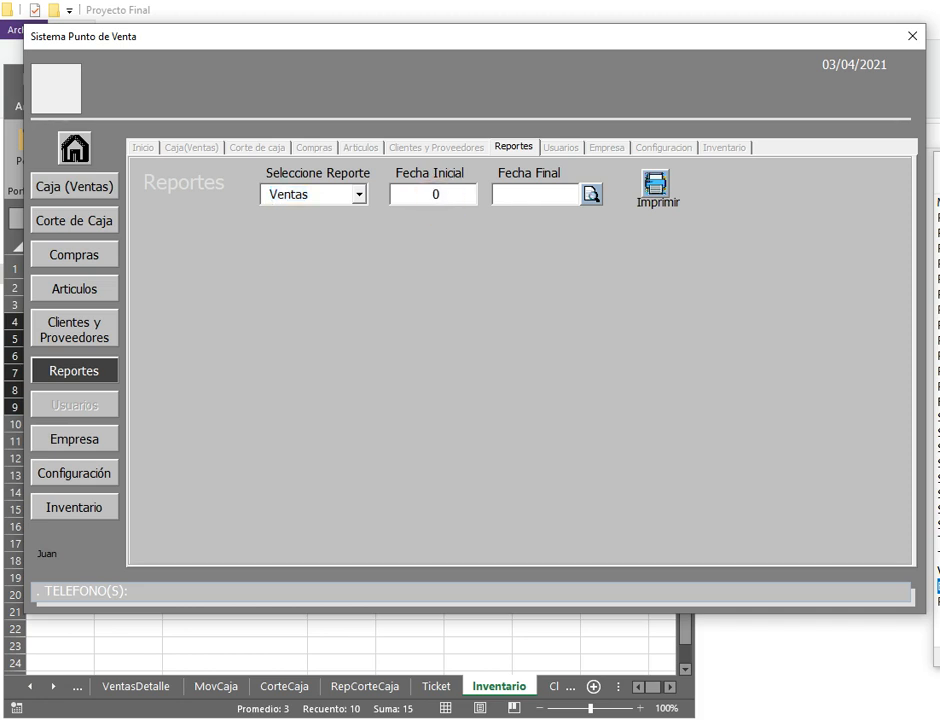
pyautogui.write('04/04')
pyautogui.press('Tab')
pyautogui.write('04/04')
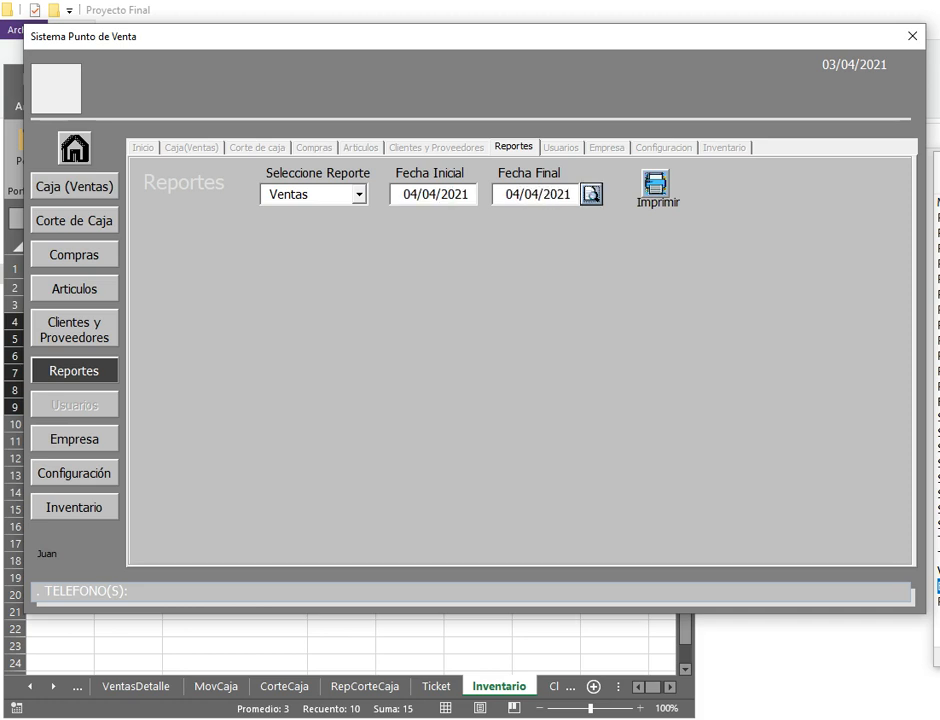
pyautogui.press('Return')
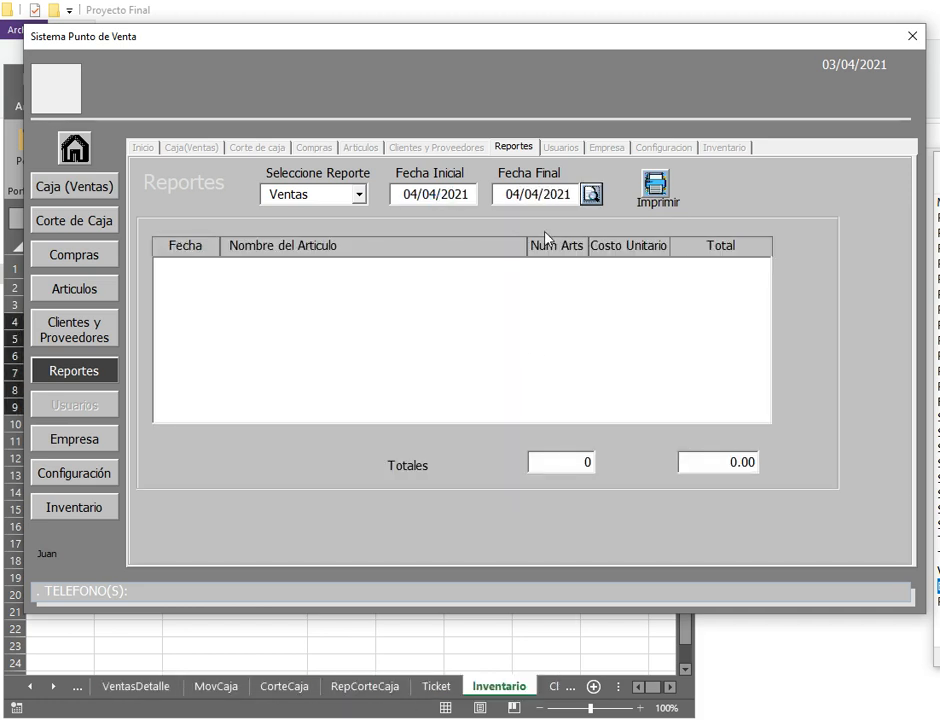
# Step: Run the Compras report for 01/04/2021 to 04/04/2021, totalling 59 items and 4,144.00
pyautogui.click(358, 195)
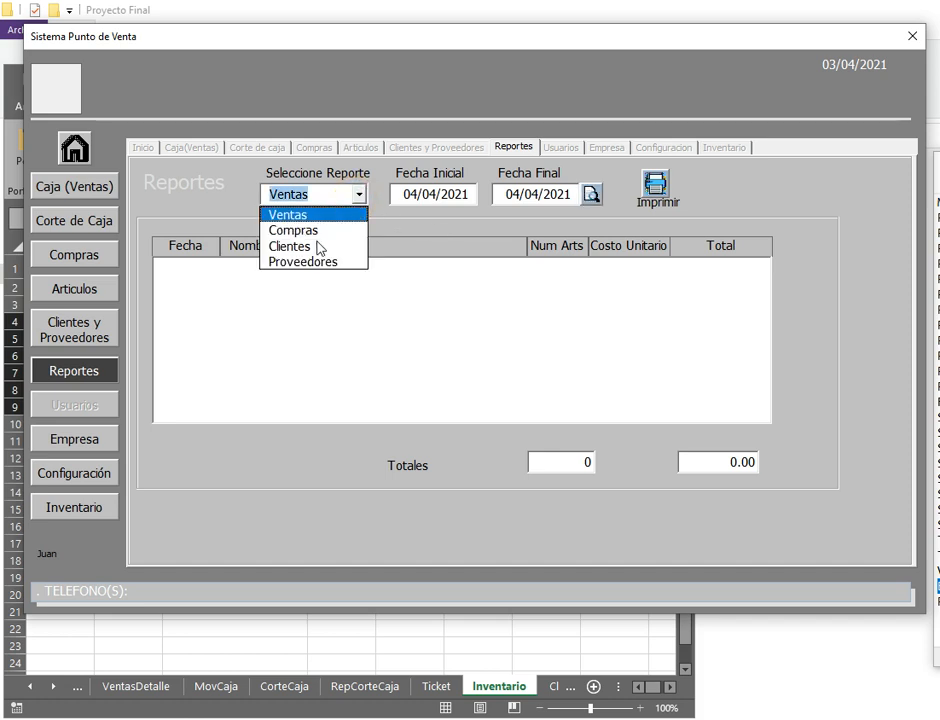
pyautogui.click(313, 231)
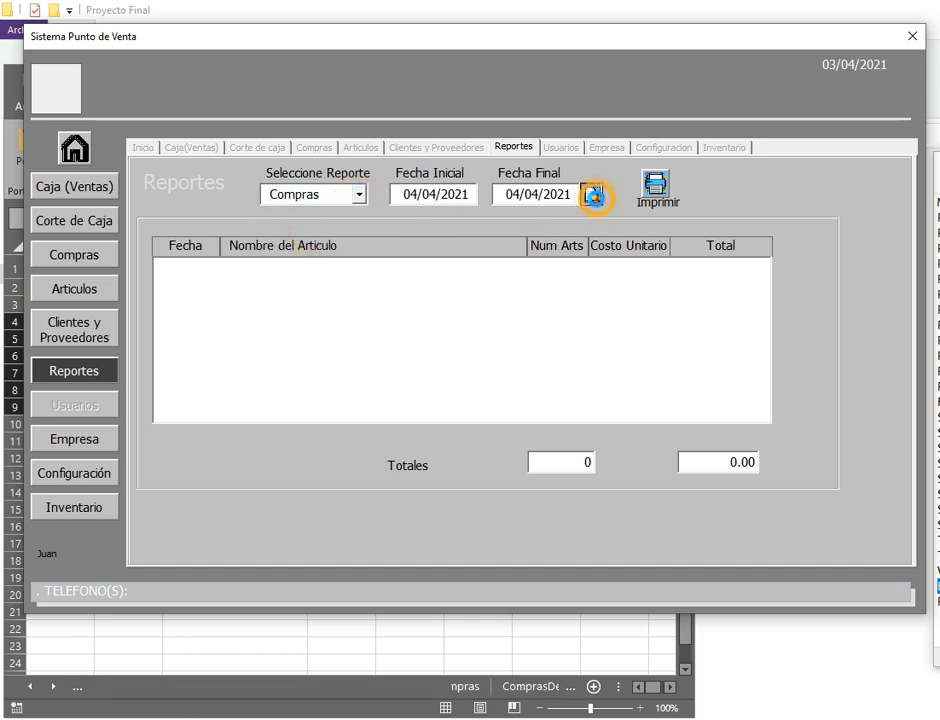
pyautogui.click(593, 193)
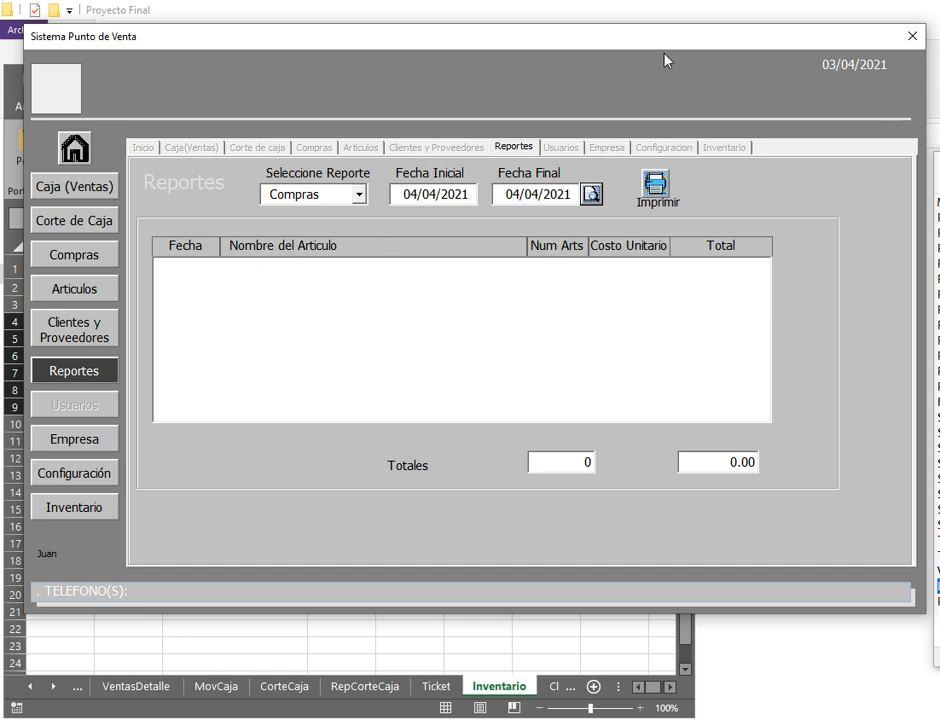
pyautogui.moveTo(617, 46); pyautogui.dragTo(577, 157)
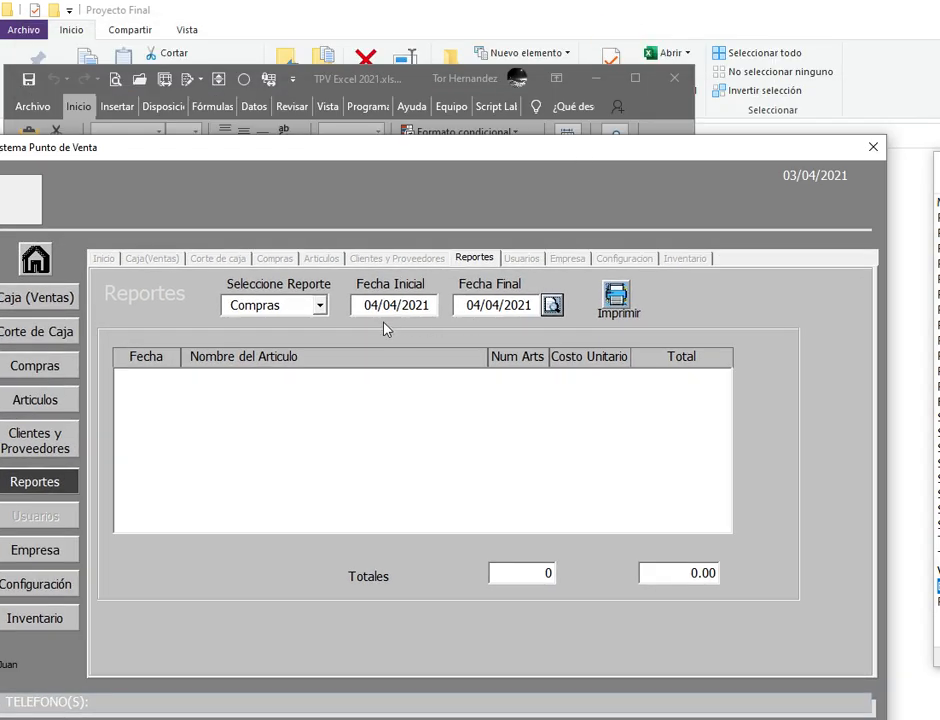
pyautogui.moveTo(390, 157); pyautogui.dragTo(426, 105)
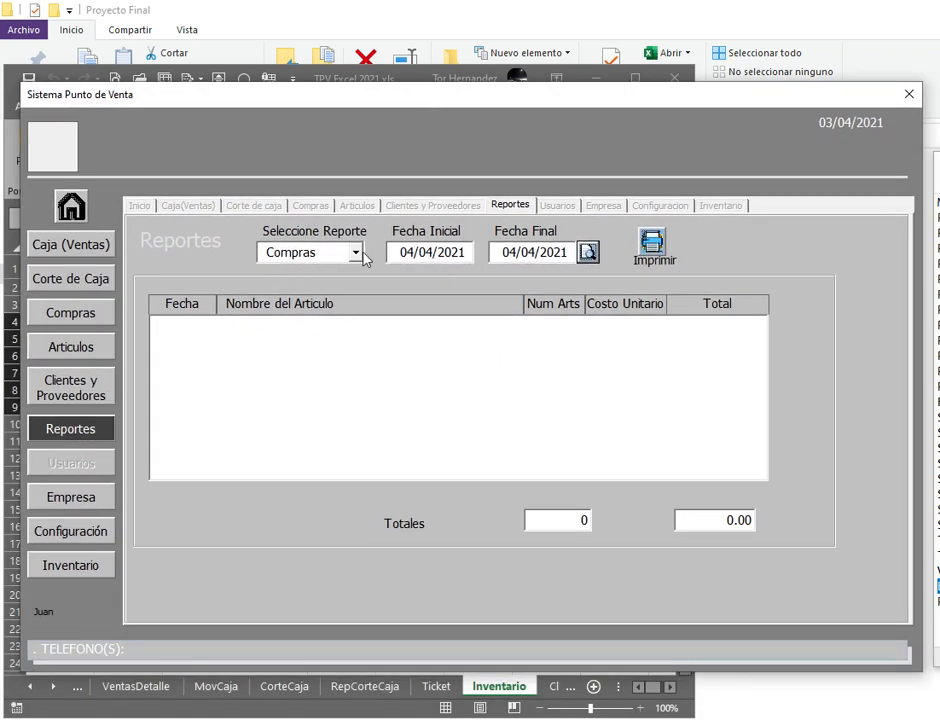
pyautogui.click(395, 253)
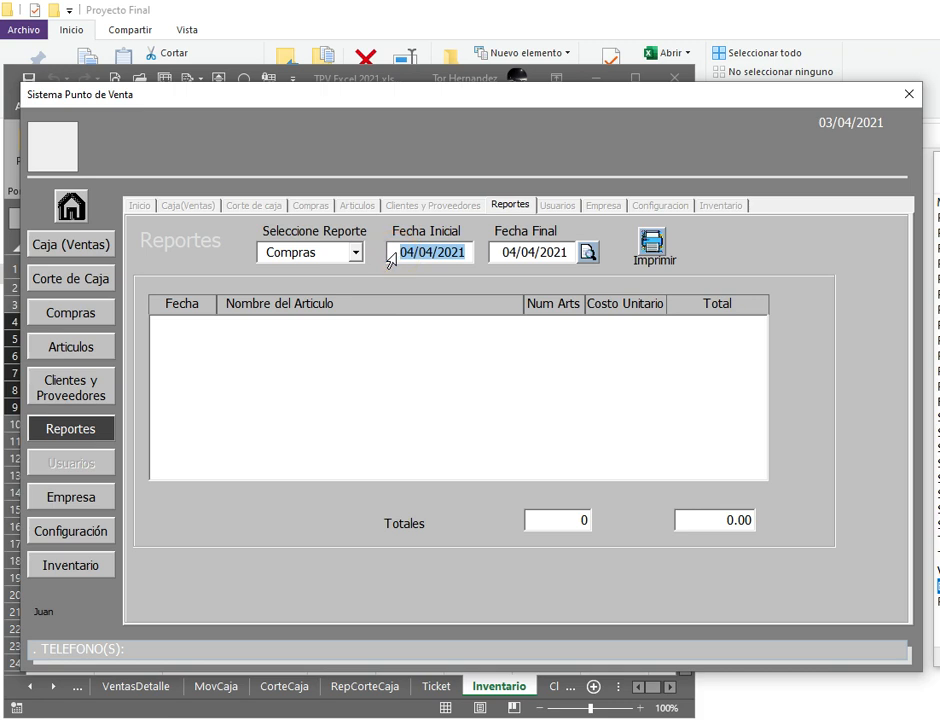
pyautogui.write('0')
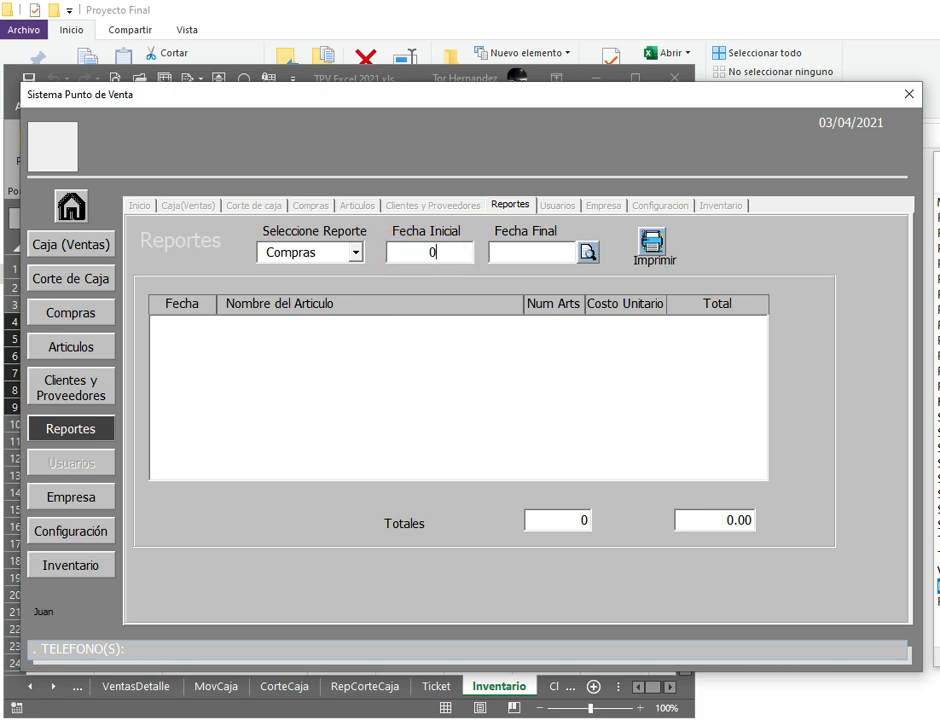
pyautogui.write('41/')
pyautogui.write('04/2021')
pyautogui.write('04/04/2021')
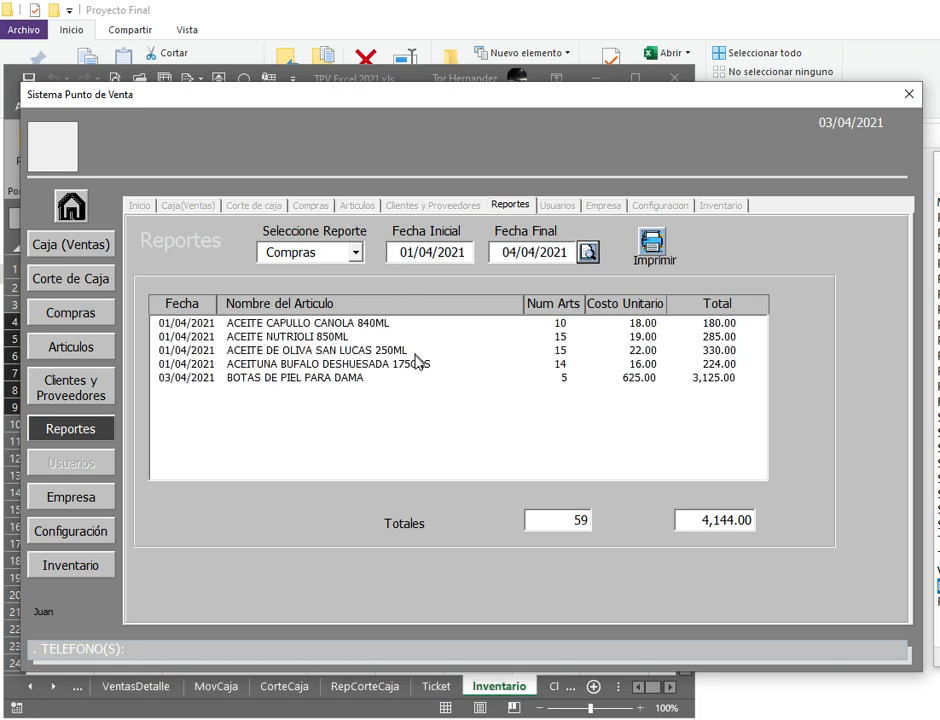
# Step: Switch the report type back to Ventas
pyautogui.click(354, 252)
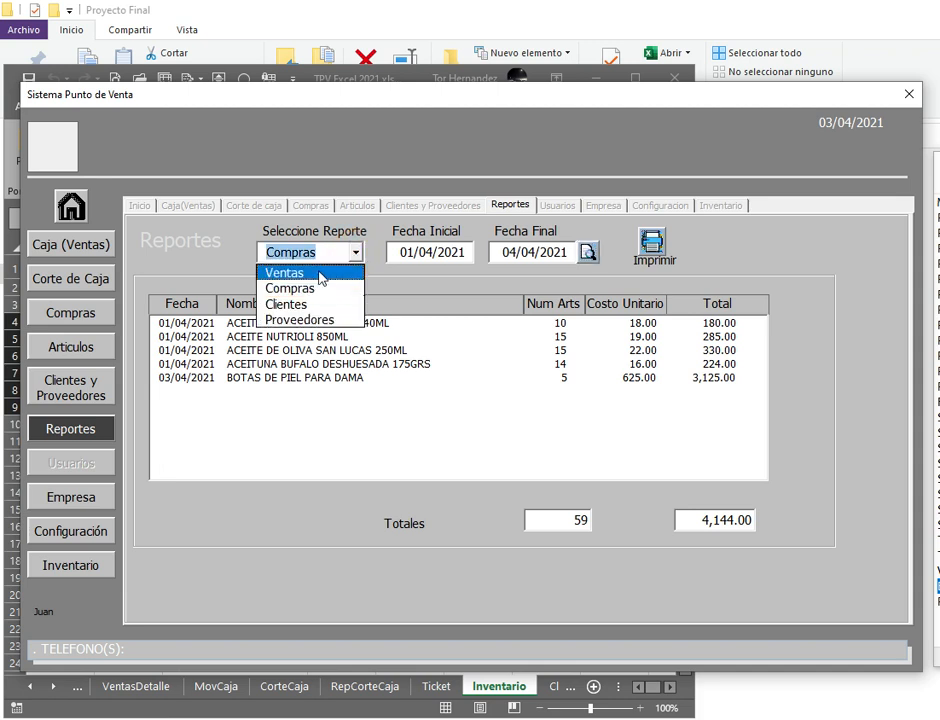
pyautogui.click(464, 366)
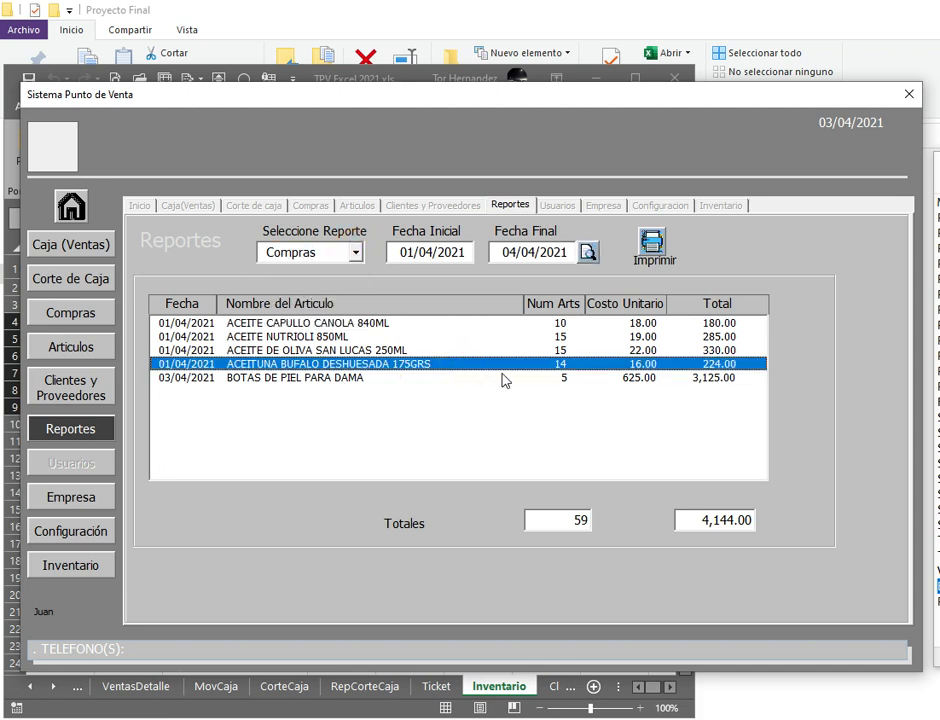
pyautogui.click(355, 253)
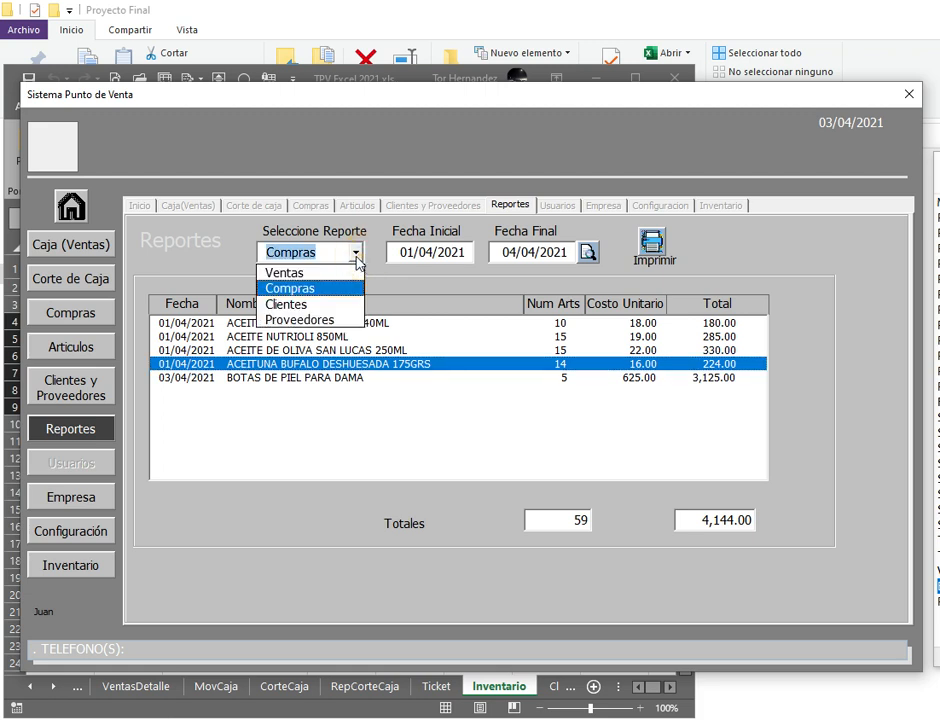
pyautogui.click(305, 271)
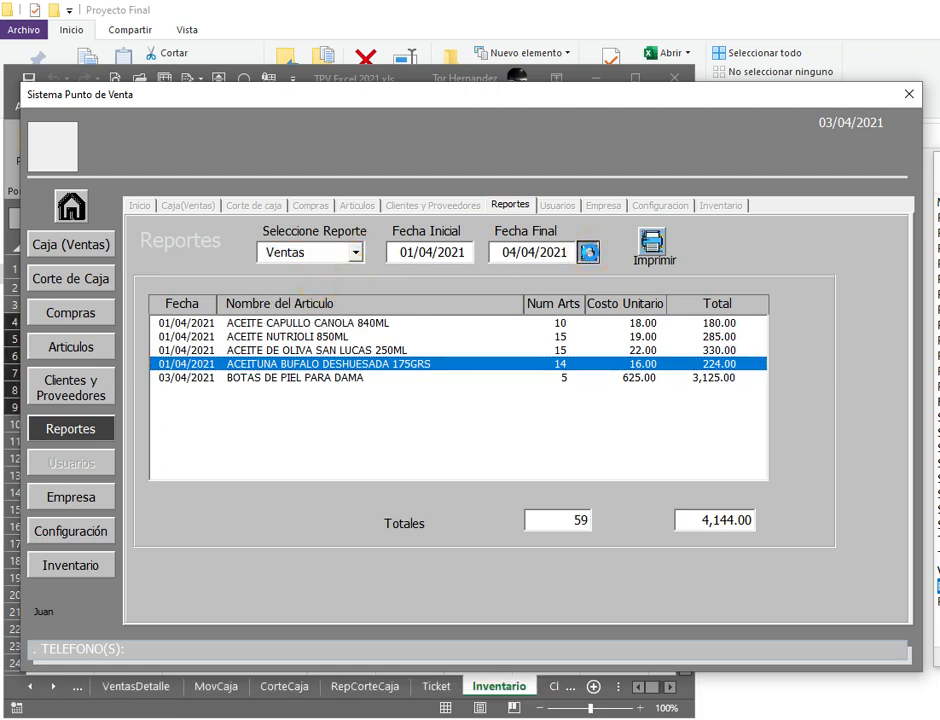
# Step: Show sales for 01/04–04/04/2021, then generate the Clientes report for those dates
pyautogui.click(588, 253)
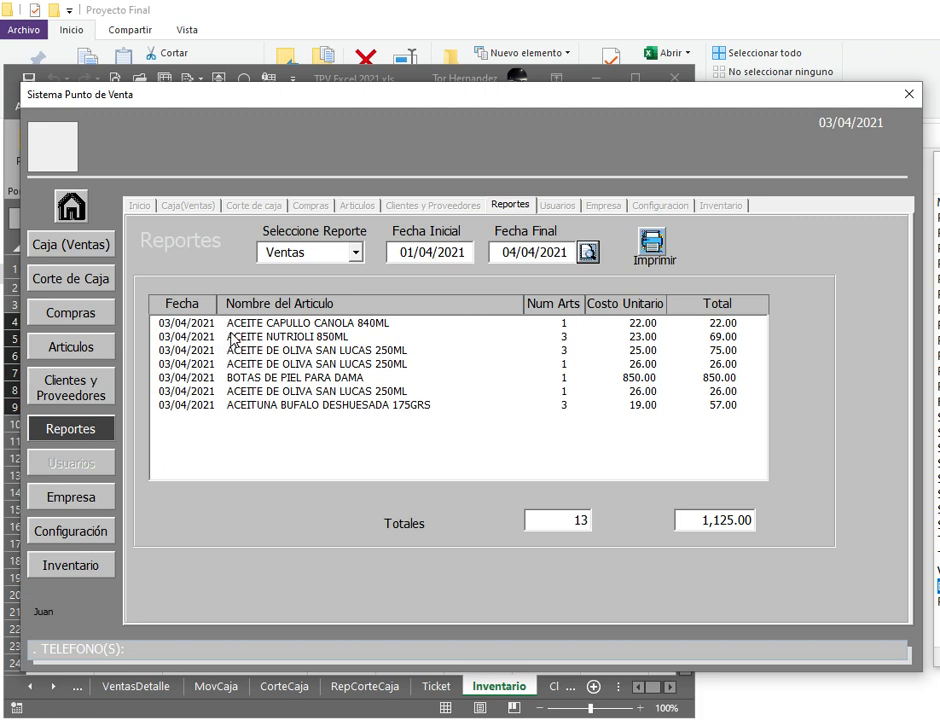
pyautogui.click(355, 252)
pyautogui.click(309, 304)
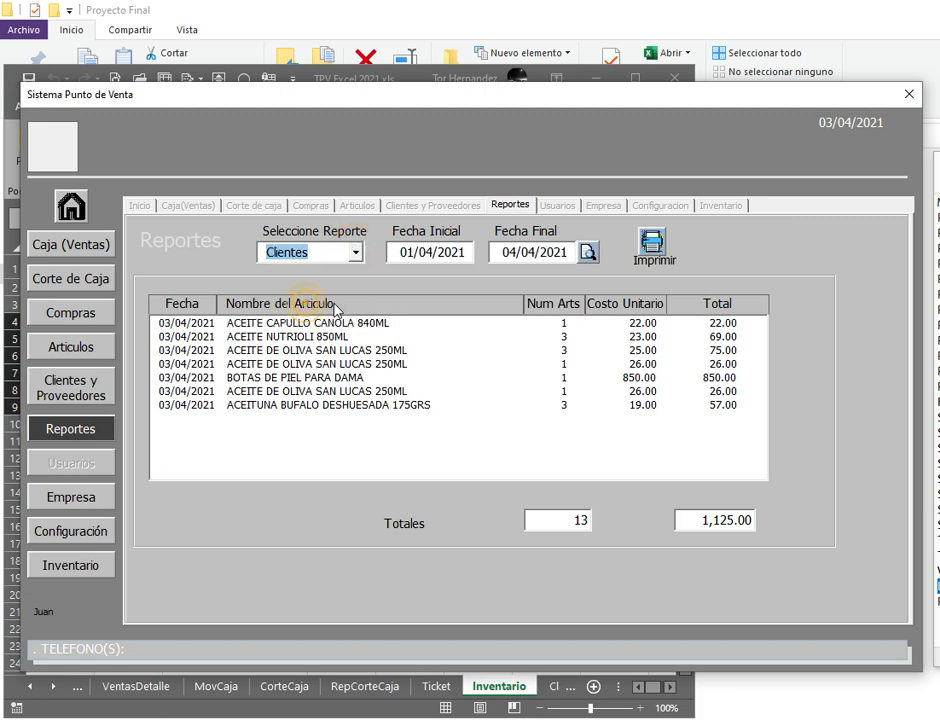
pyautogui.click(588, 253)
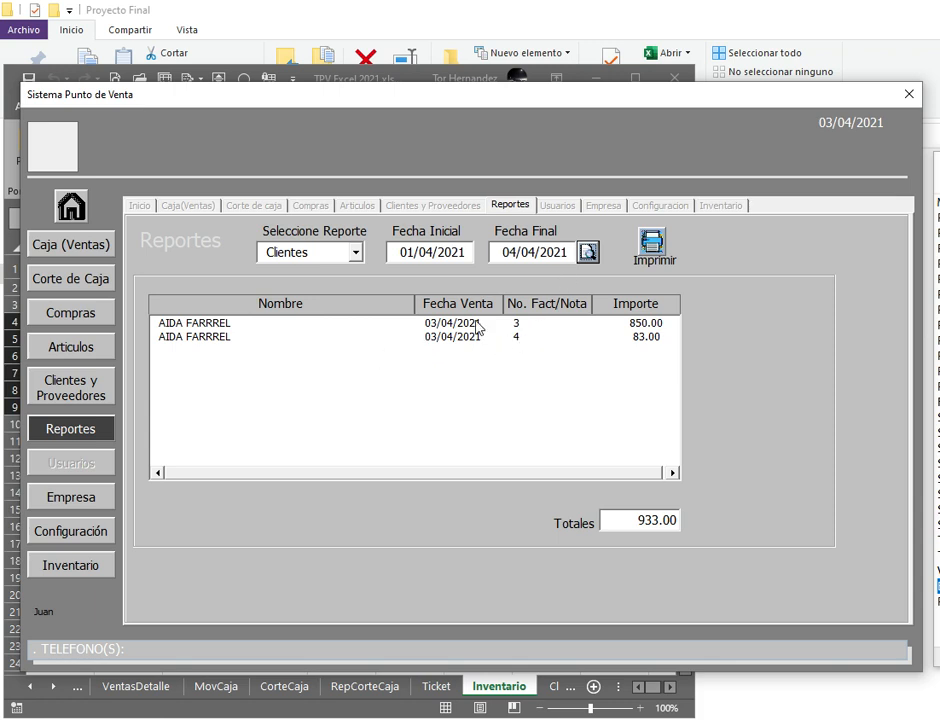
# Step: Select the two customer sales, notes 3 and 4, totalling 933.00
pyautogui.click(443, 327)
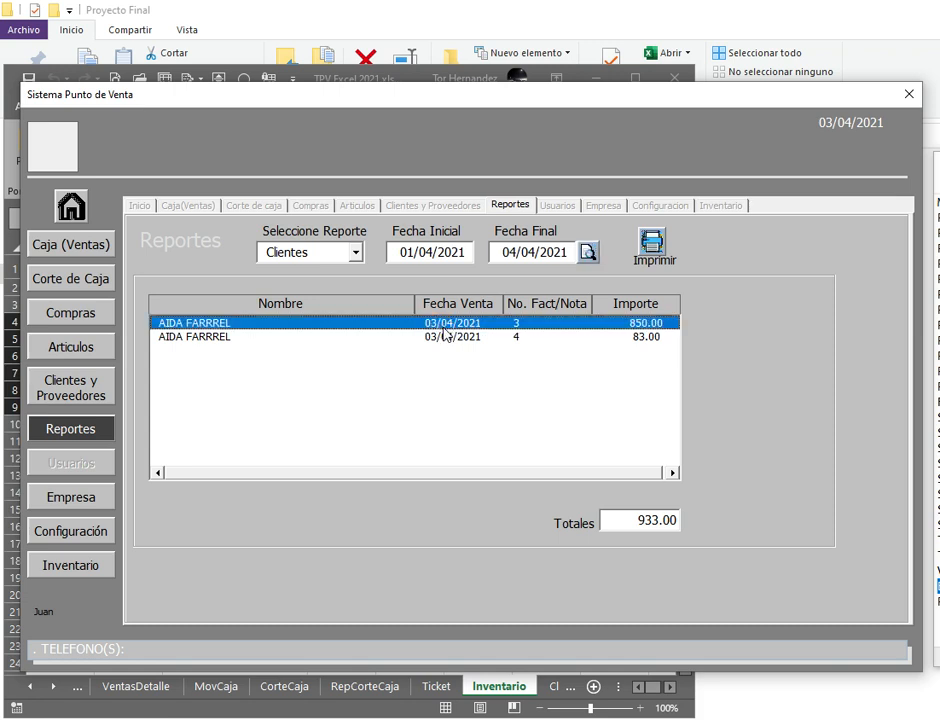
pyautogui.click(349, 338)
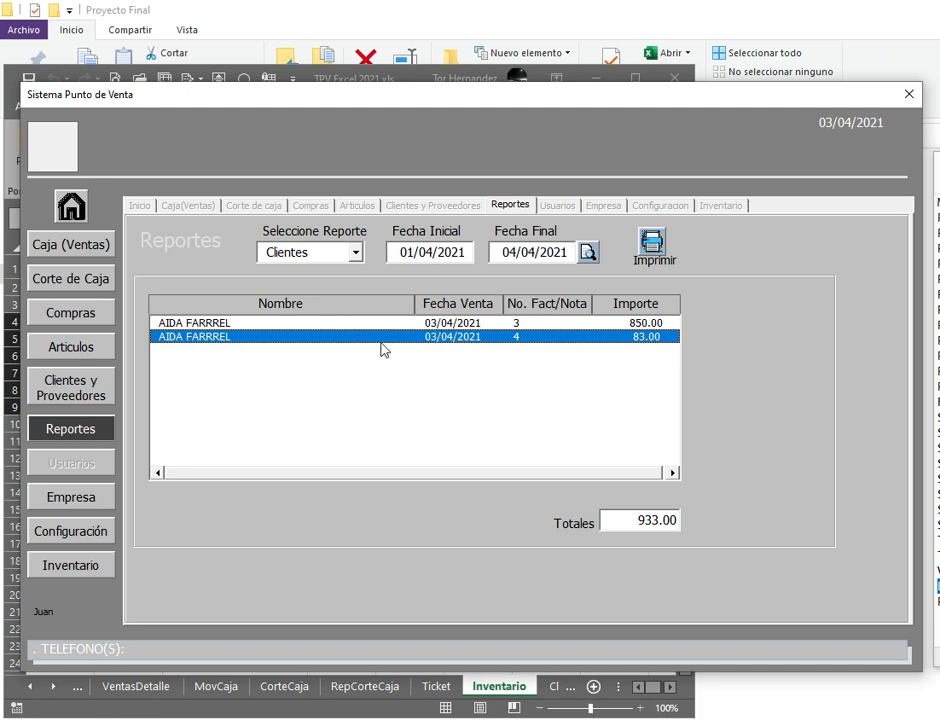
pyautogui.click(355, 252)
# Step: Run the Proveedores report (4,144.00), select invoice 58797, then view the five-article Inventario
pyautogui.click(312, 320)
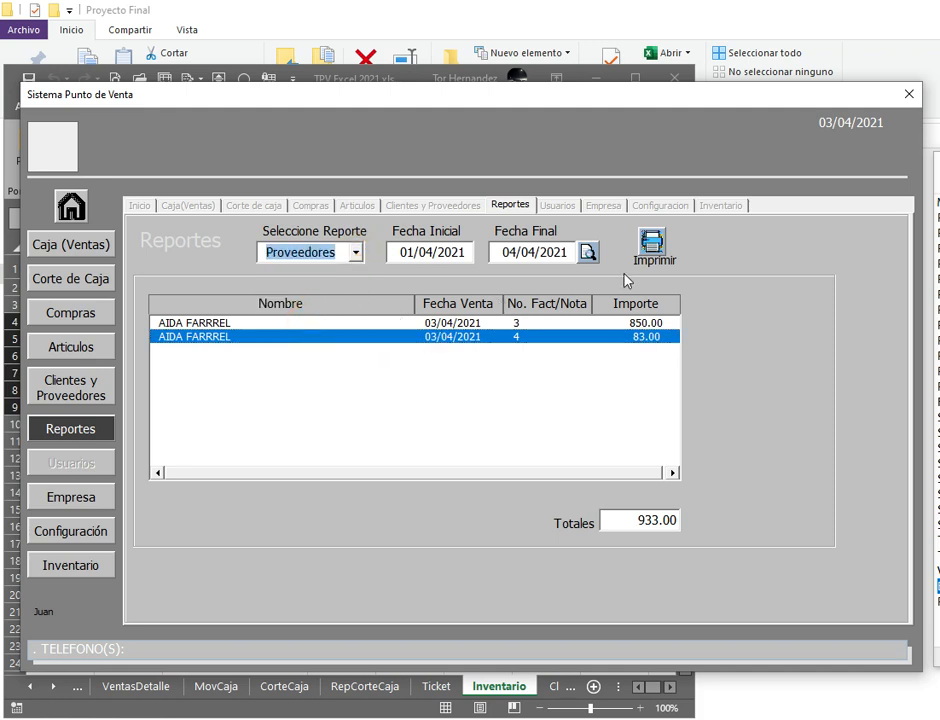
pyautogui.click(589, 252)
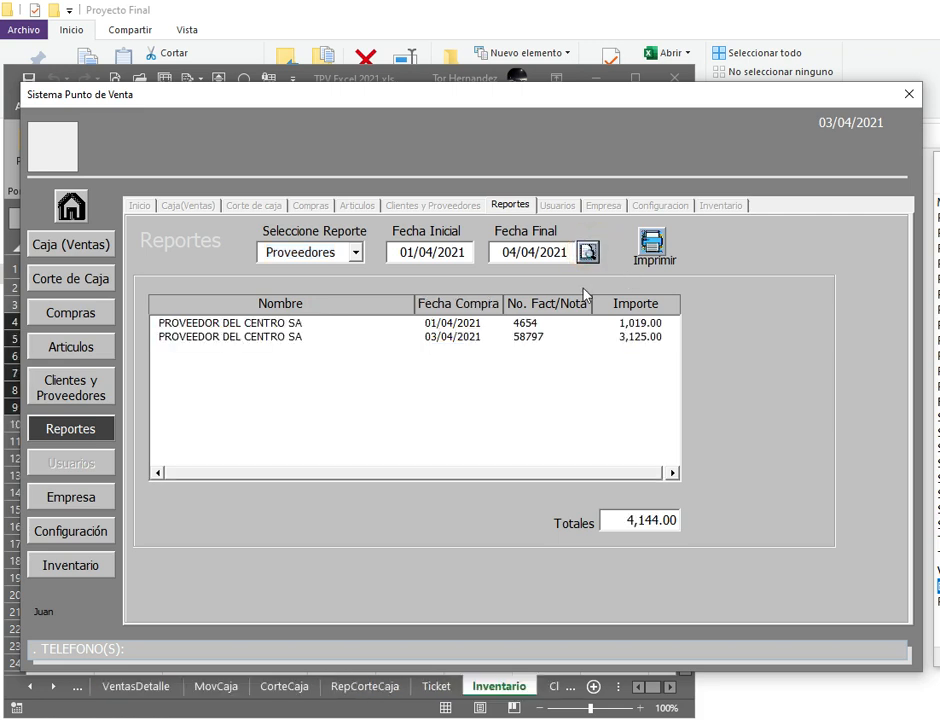
pyautogui.click(470, 336)
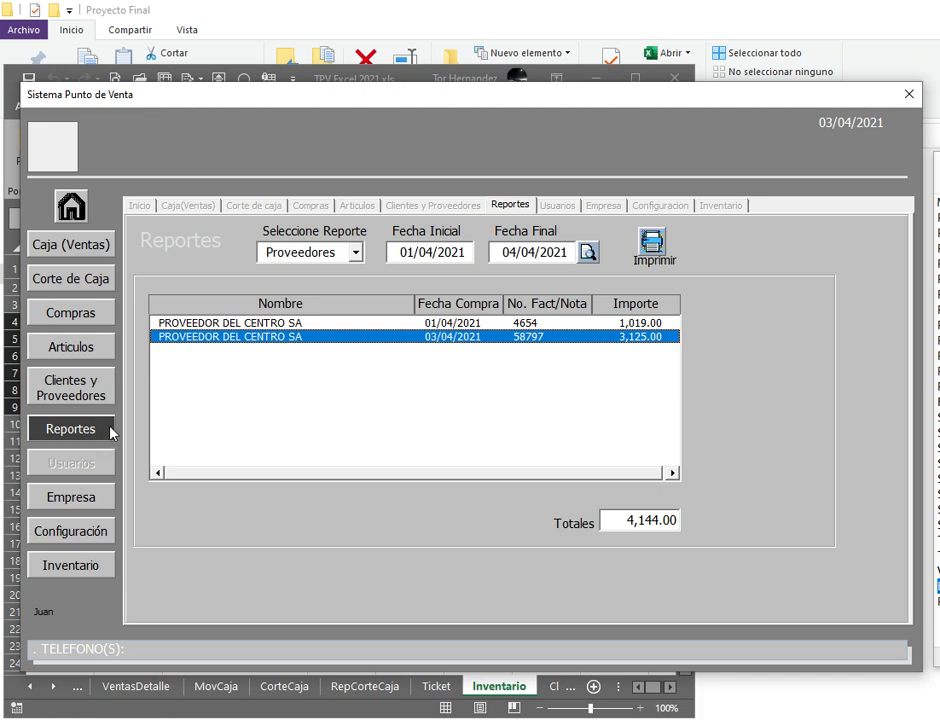
pyautogui.click(86, 563)
pyautogui.click(243, 331)
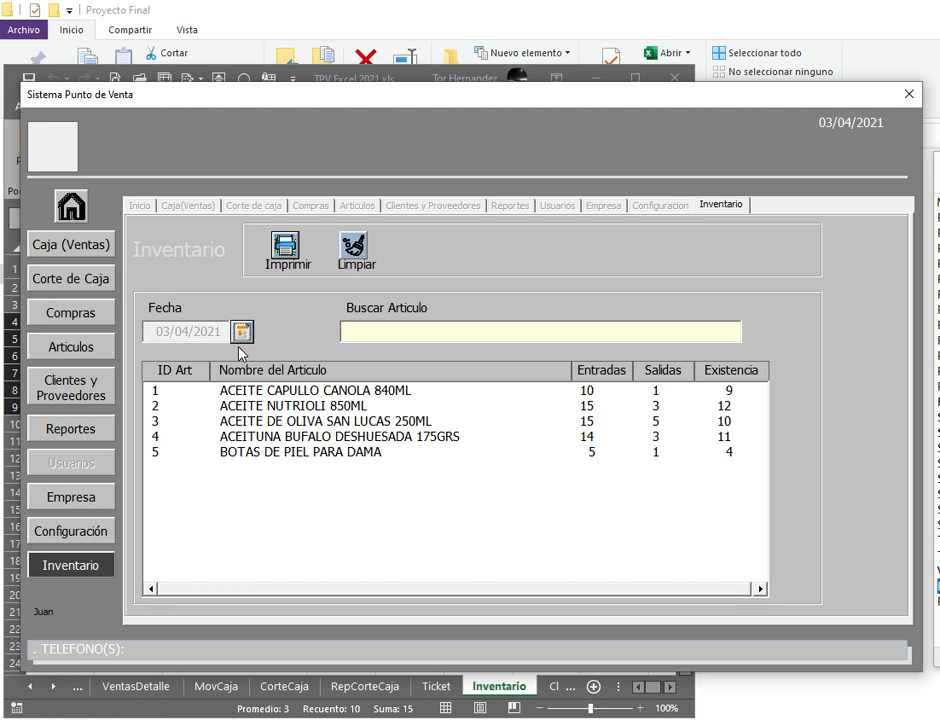
pyautogui.click(597, 400)
pyautogui.click(604, 405)
pyautogui.click(601, 424)
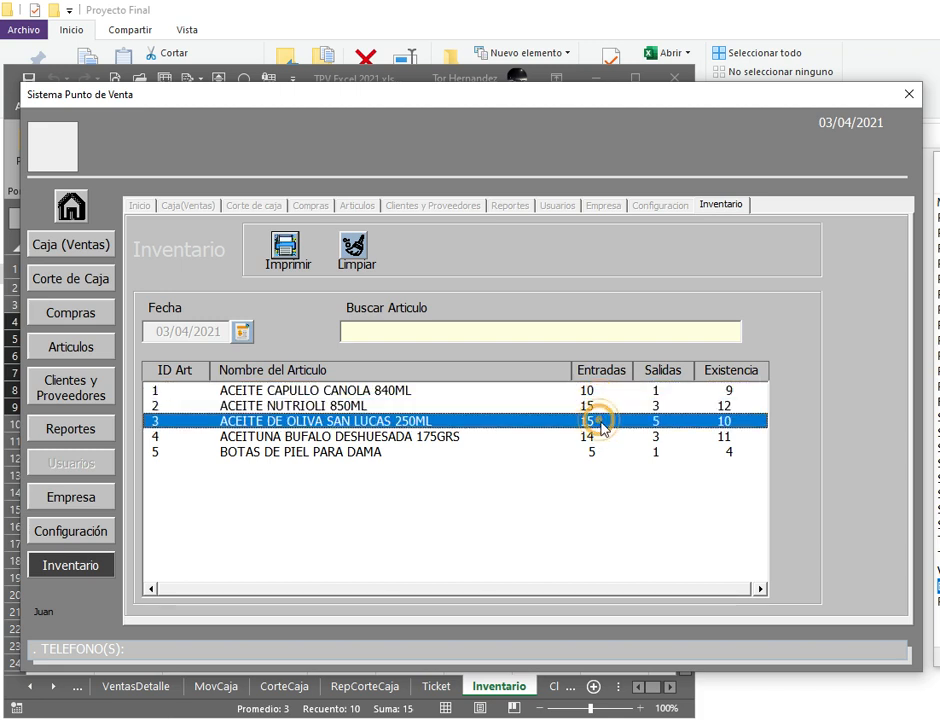
pyautogui.click(660, 389)
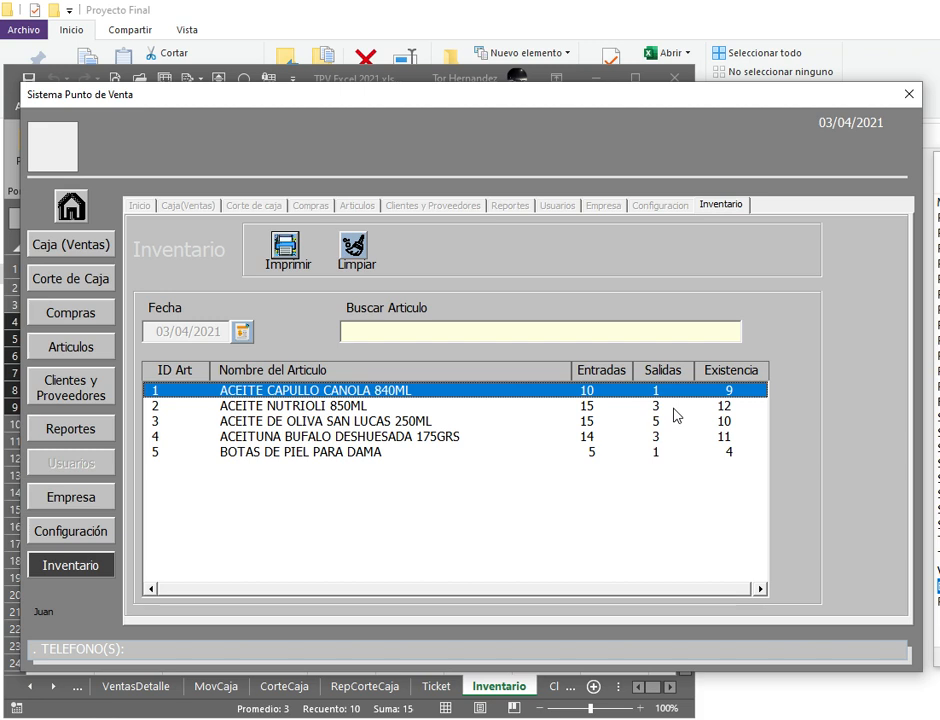
pyautogui.click(731, 410)
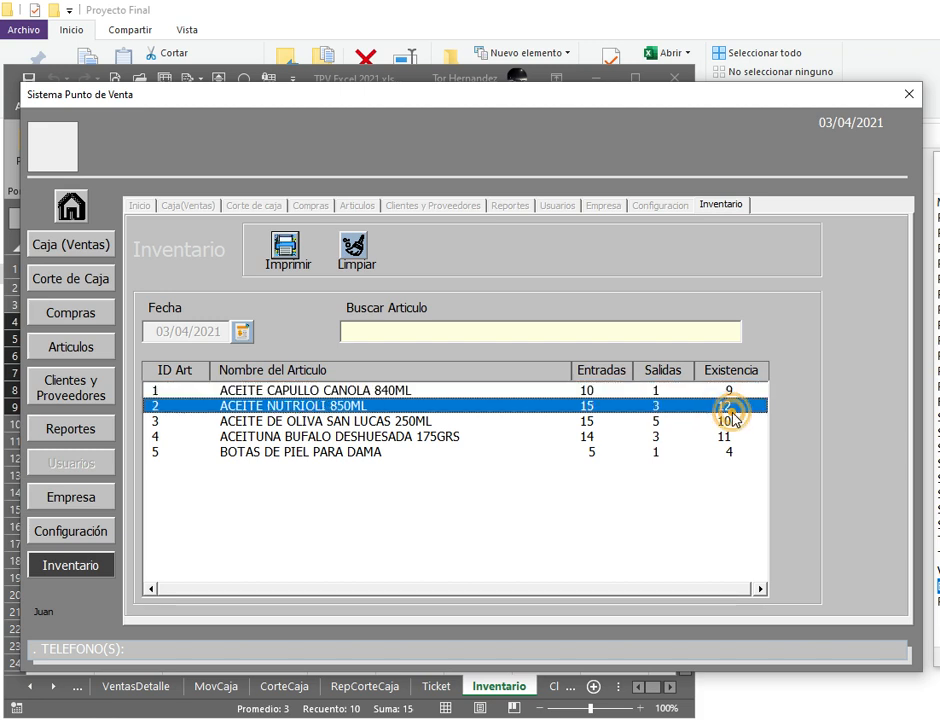
pyautogui.click(728, 438)
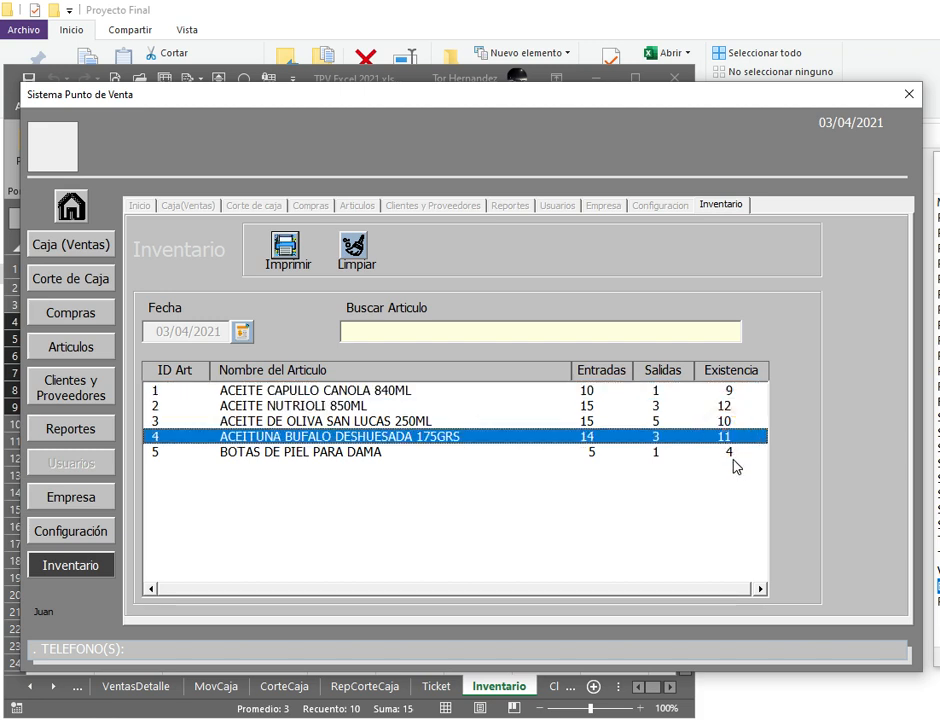
pyautogui.click(726, 419)
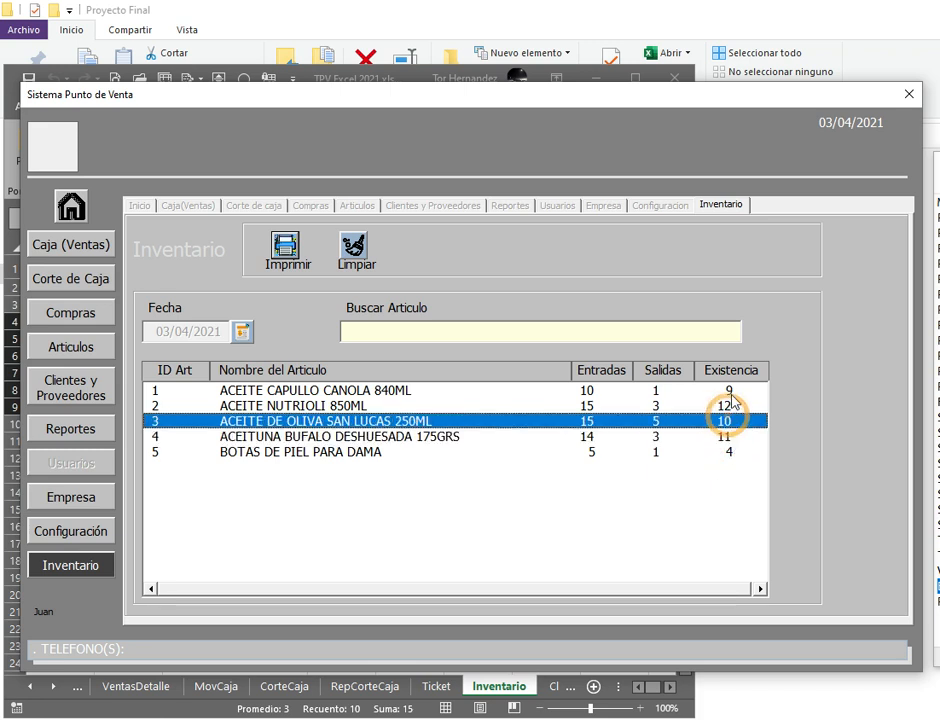
pyautogui.click(732, 391)
pyautogui.click(714, 420)
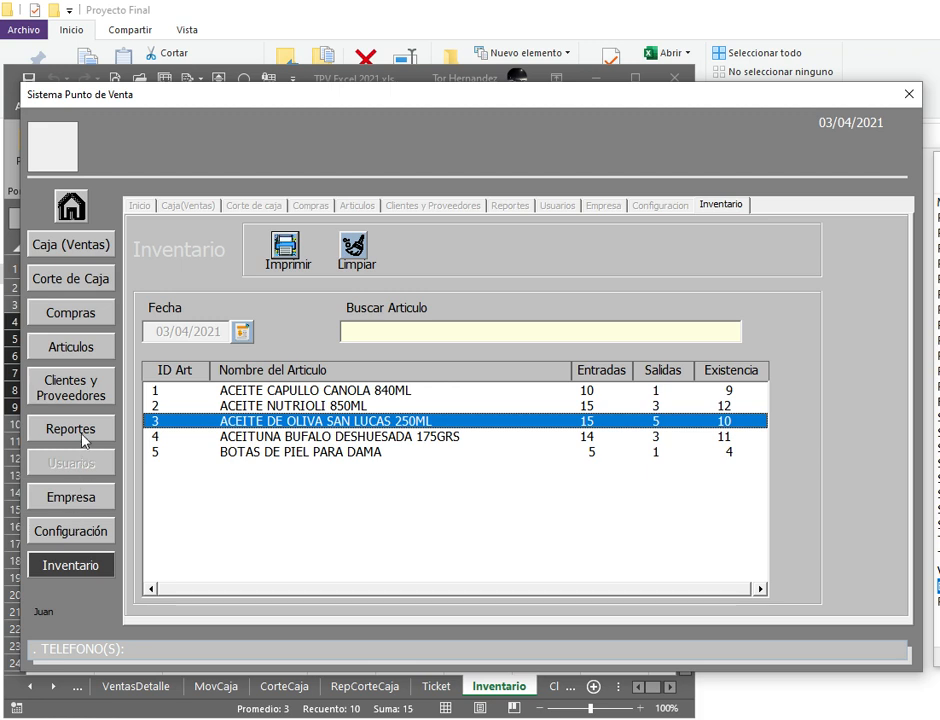
pyautogui.click(78, 349)
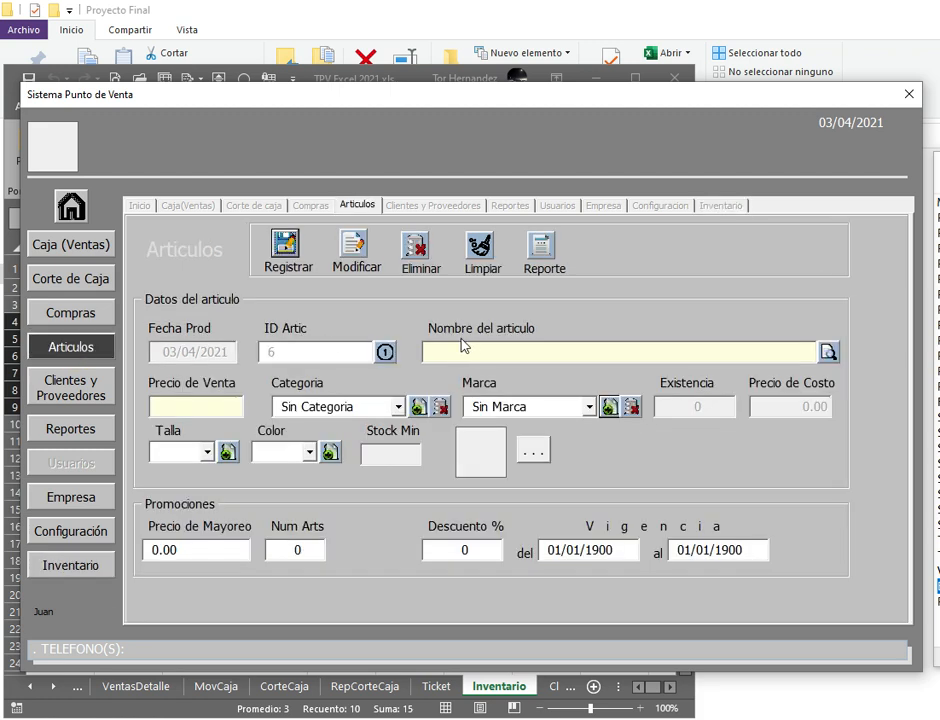
pyautogui.click(828, 354)
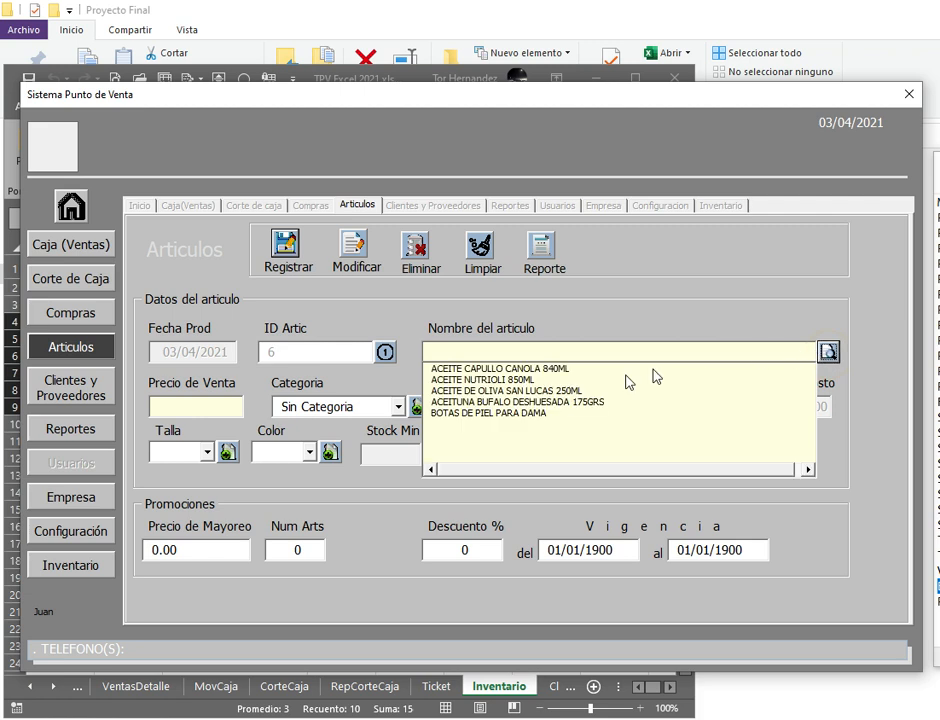
pyautogui.click(497, 411)
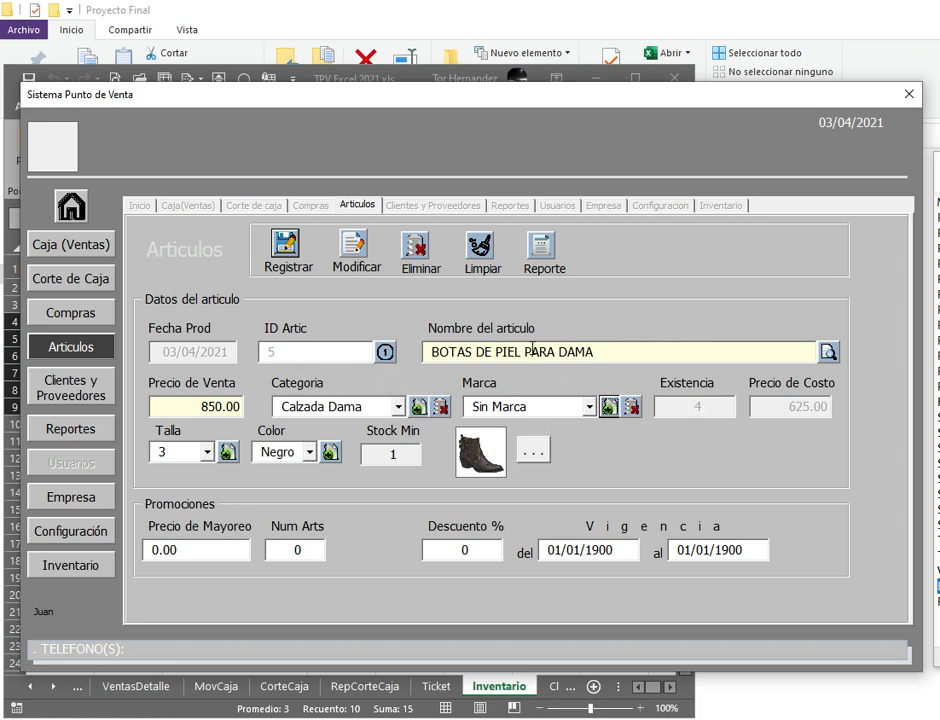
pyautogui.click(70, 312)
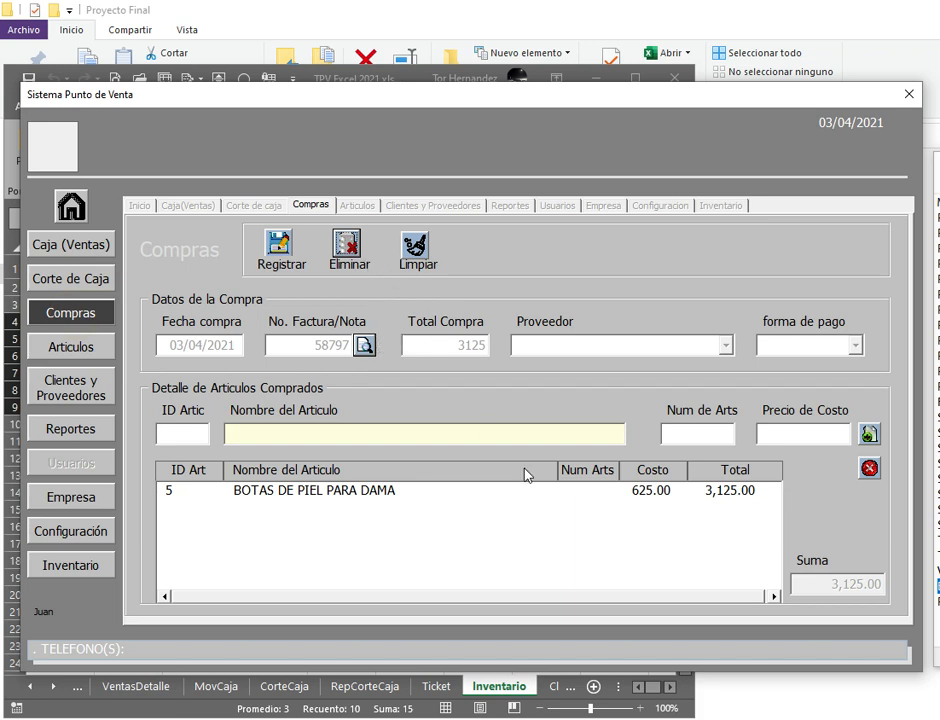
pyautogui.click(418, 250)
pyautogui.click(363, 344)
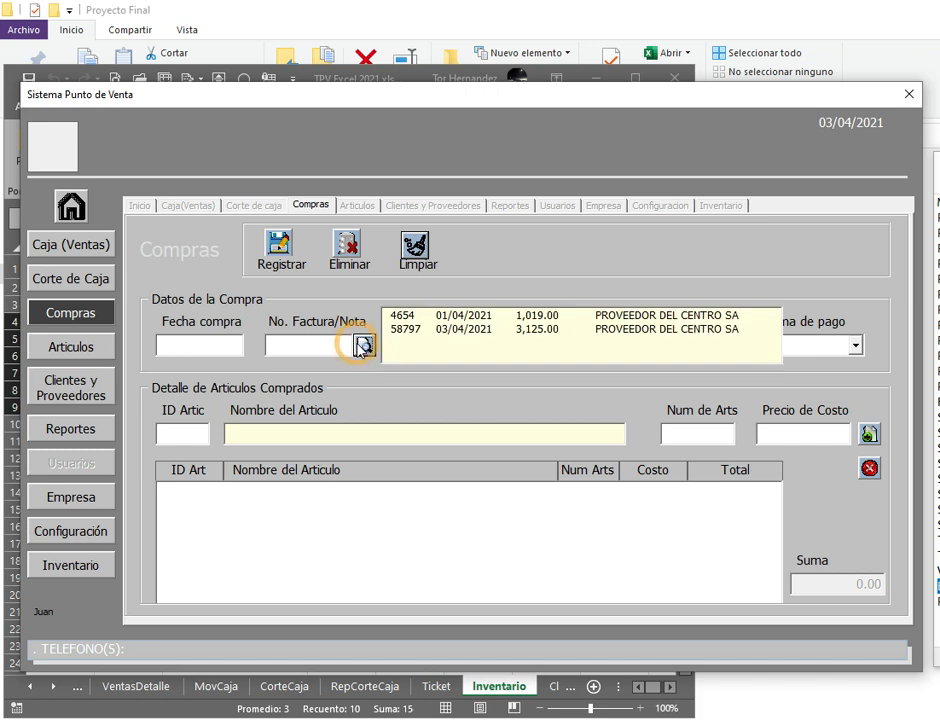
pyautogui.click(452, 330)
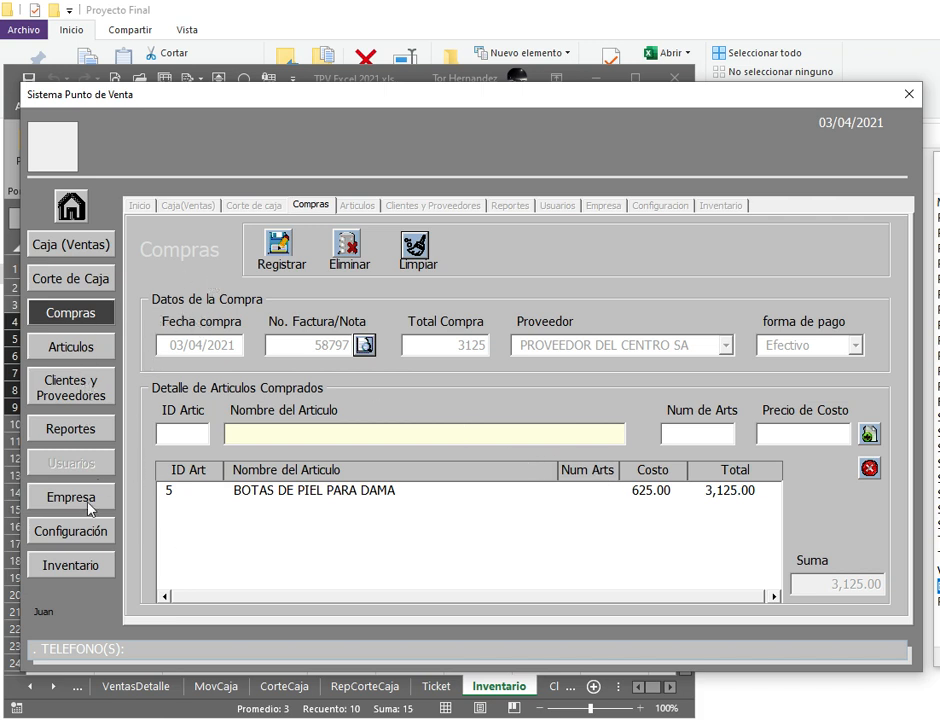
pyautogui.click(72, 567)
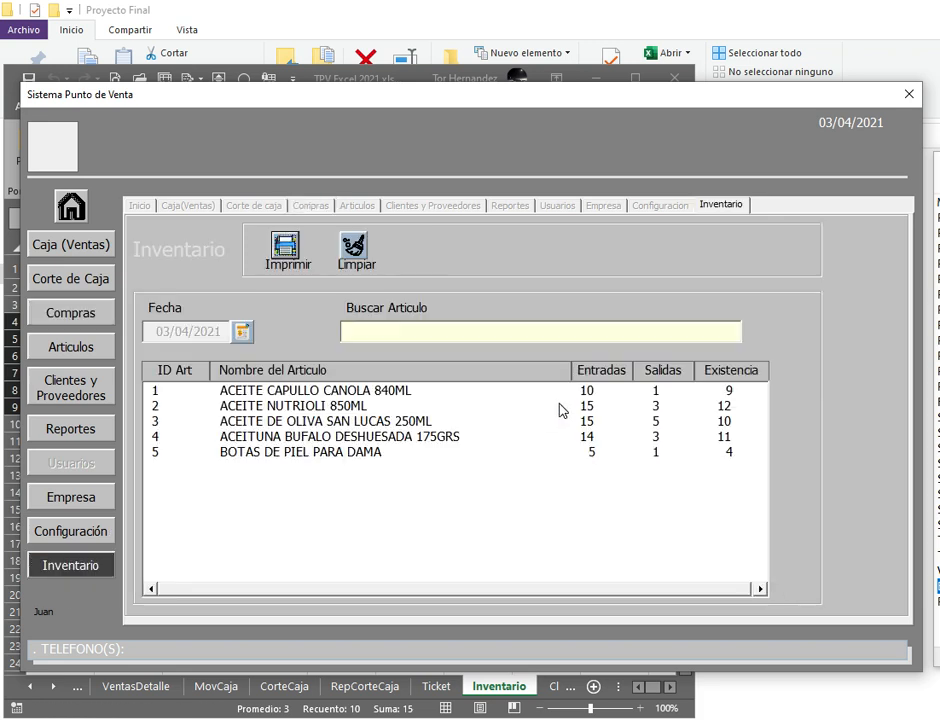
# Step: View the BOTAS DE PIEL PARA DAMA article, then its purchase at 625.00 totalling 3,125.00
pyautogui.click(589, 455)
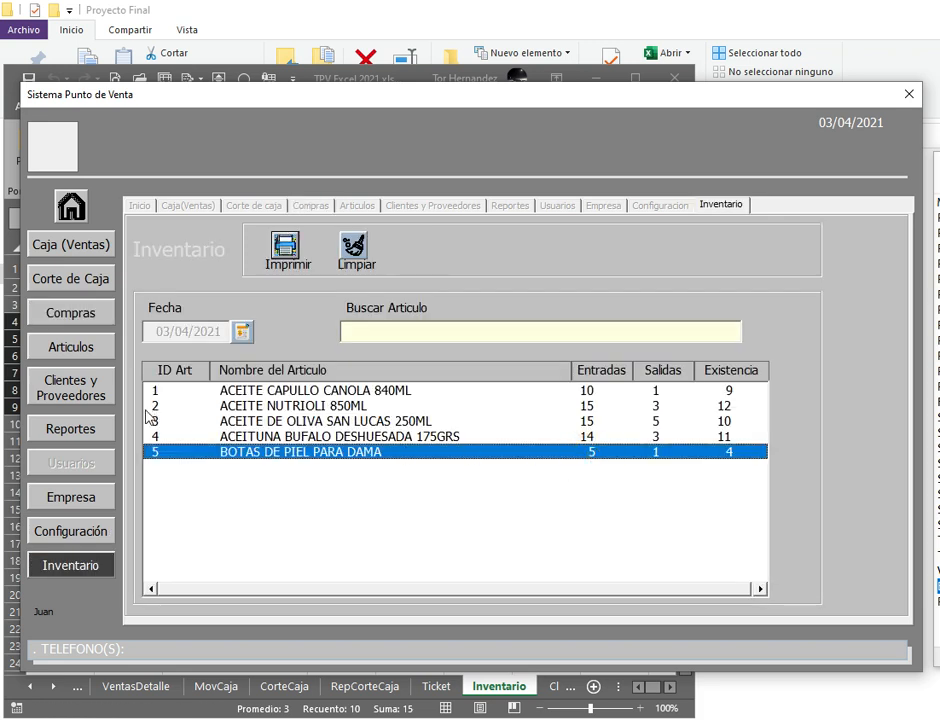
pyautogui.click(71, 349)
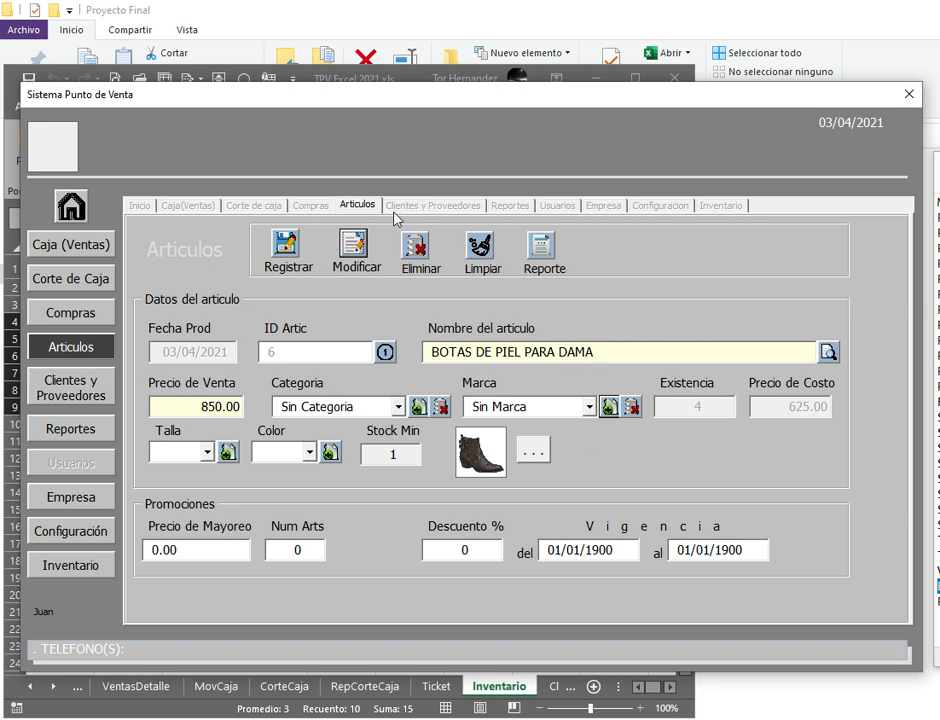
pyautogui.click(699, 407)
pyautogui.click(90, 316)
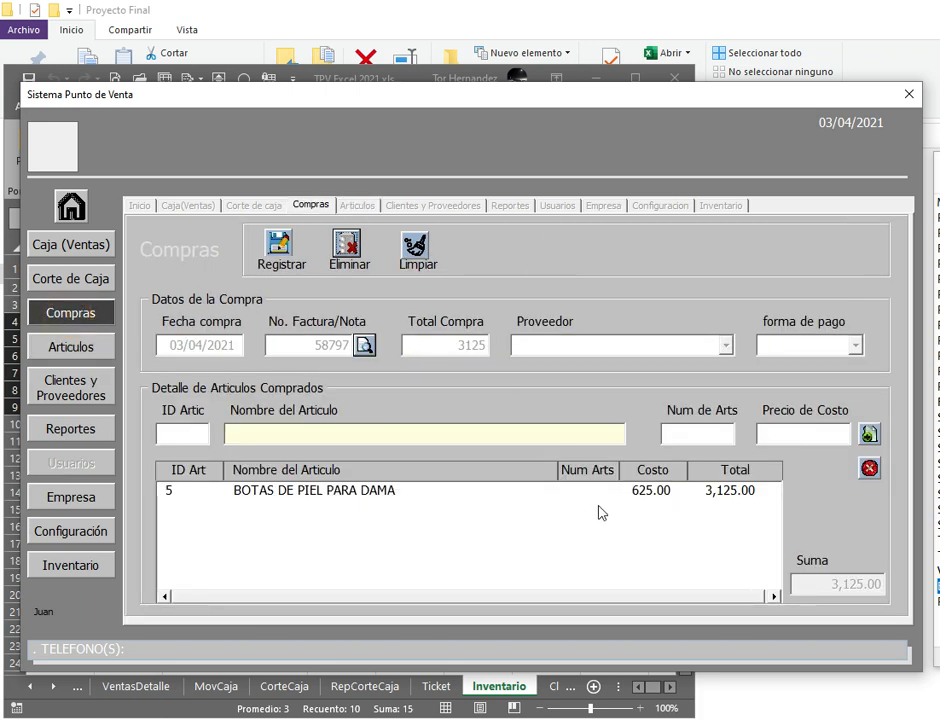